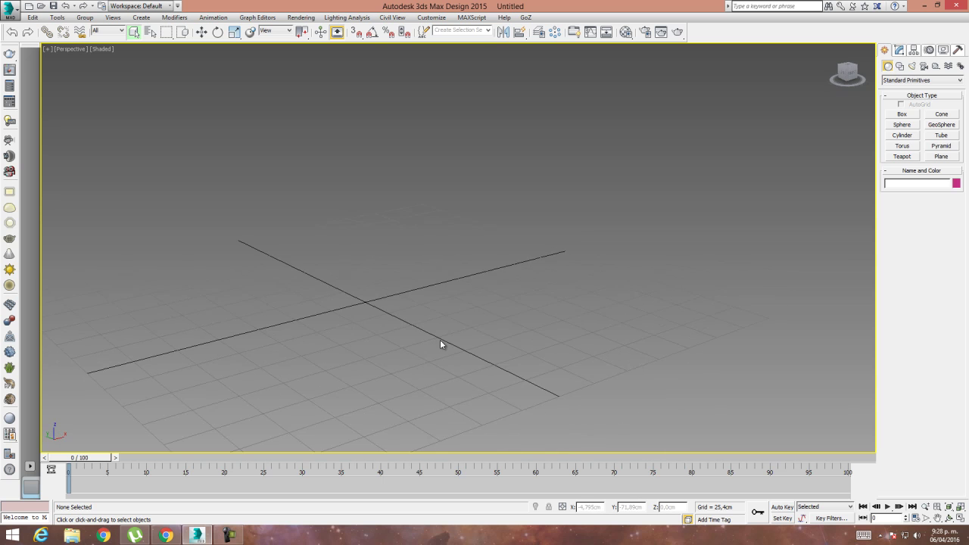
# Switch to Chrome to examine the frosted paper cup reference image and return to 3ds Max.
pyautogui.click(167, 538)
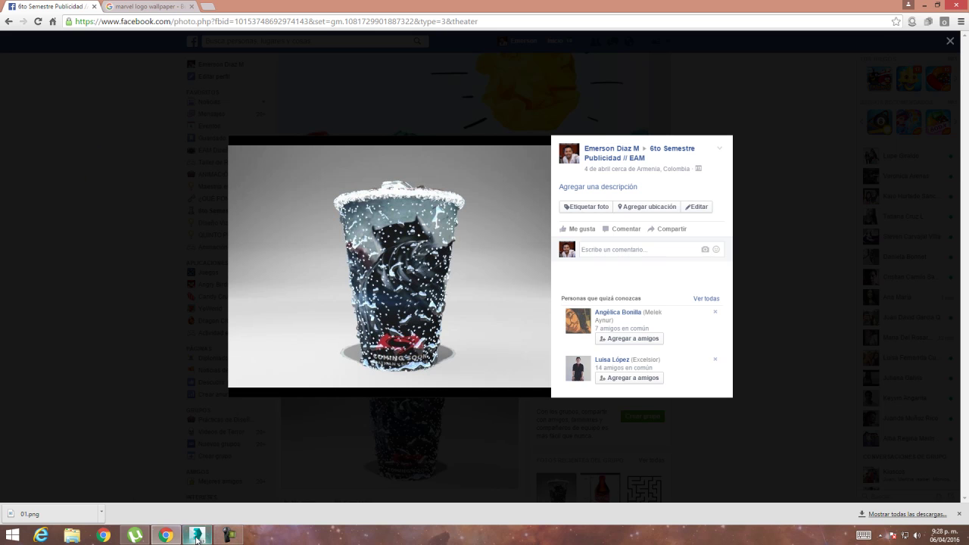
pyautogui.click(227, 536)
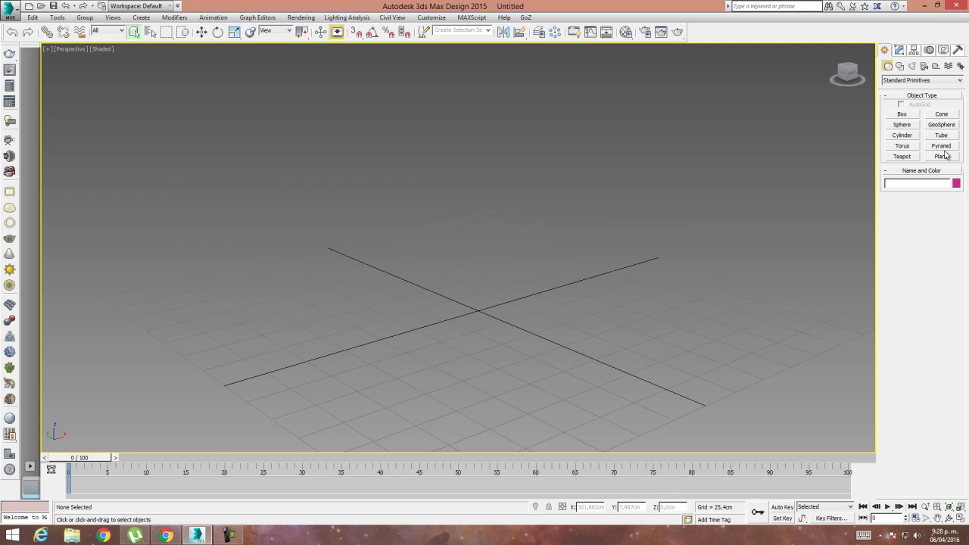
# Create a cylinder at the grid centre with a radius of about 37 cm and a height of about 150 cm.
pyautogui.click(903, 136)
pyautogui.moveTo(483, 296); pyautogui.dragTo(538, 301)
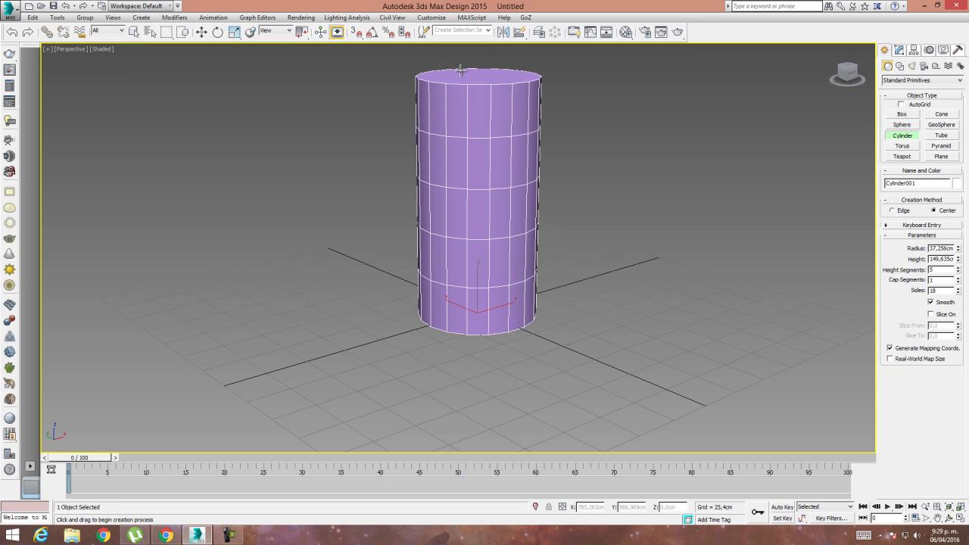
pyautogui.click(202, 32)
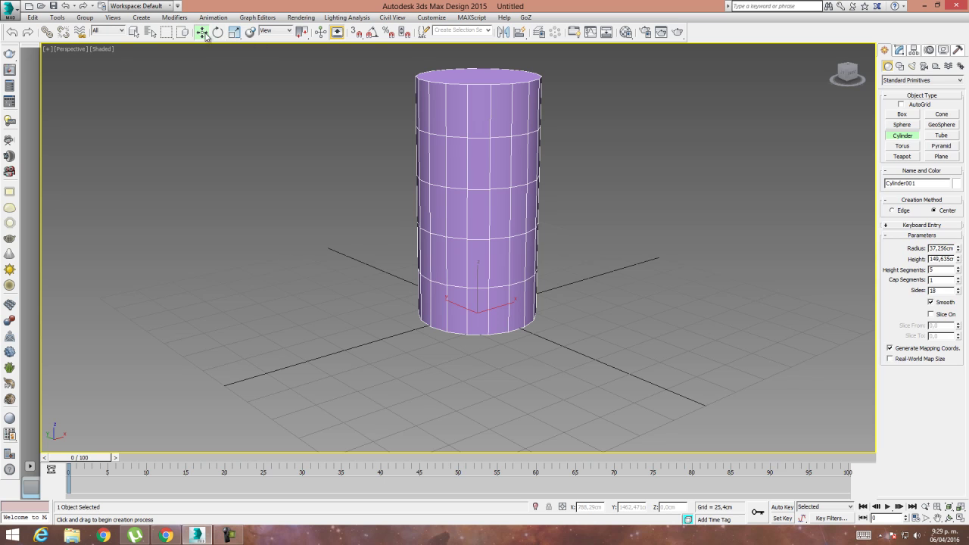
# Apply an FFD 2x2x2 modifier to the cylinder and enter its Control Points sub-level.
pyautogui.click(899, 51)
pyautogui.click(960, 79)
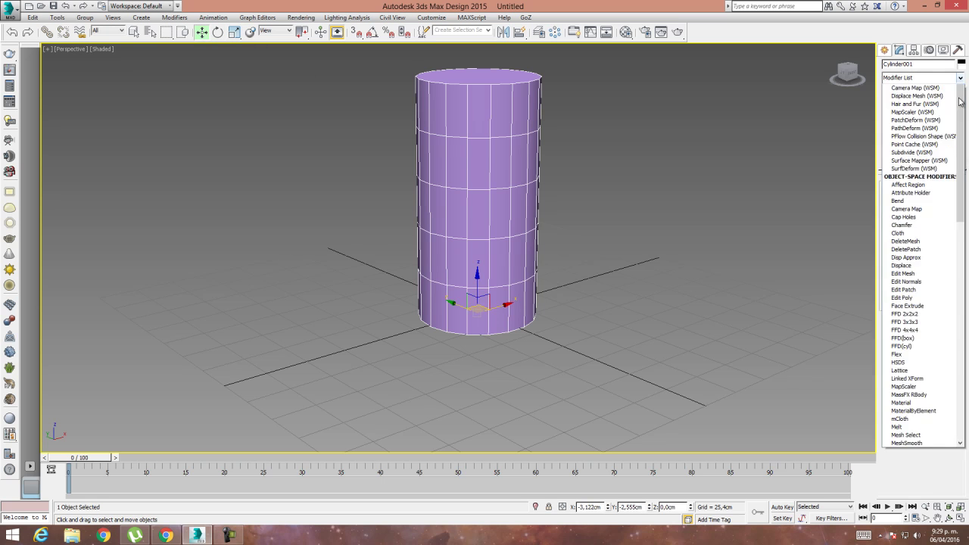
pyautogui.scroll(-15, 917, 303)
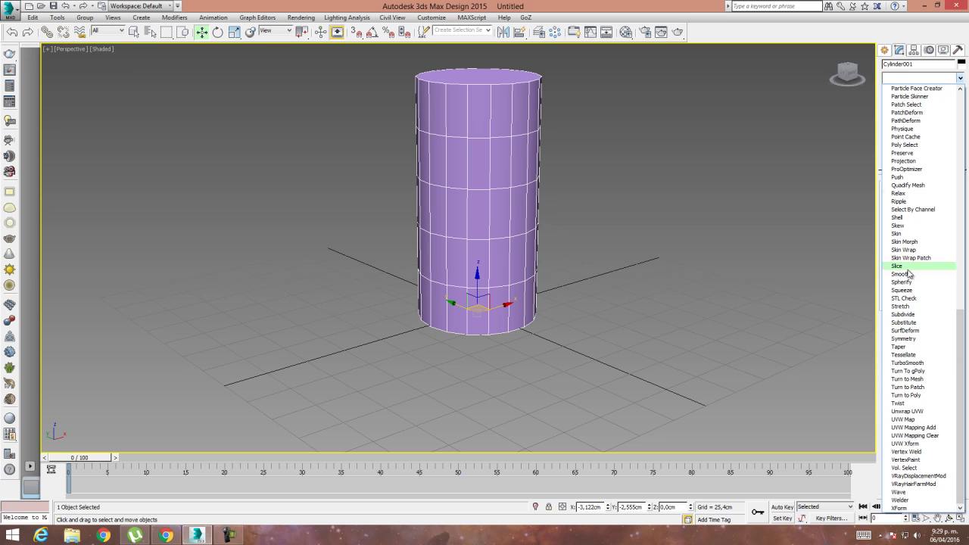
pyautogui.click(960, 99)
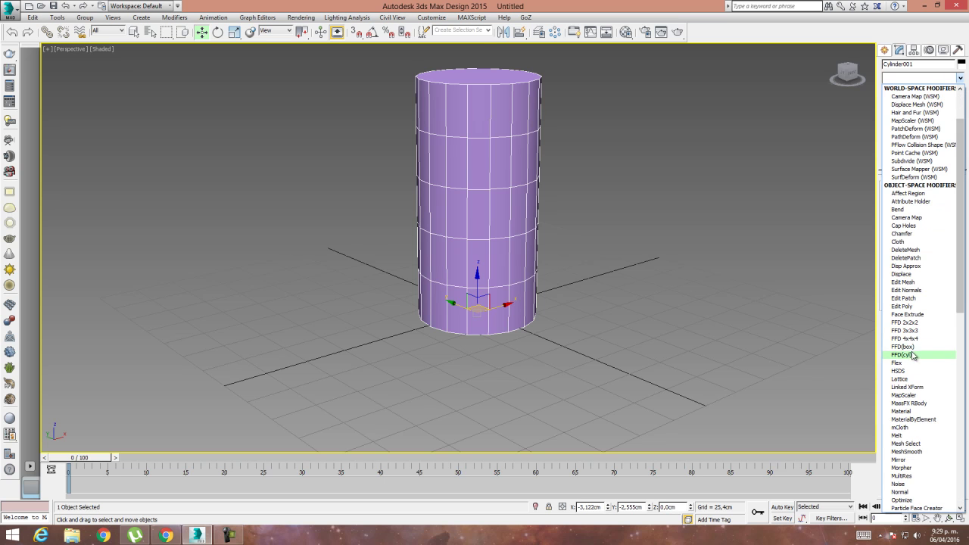
pyautogui.click(906, 323)
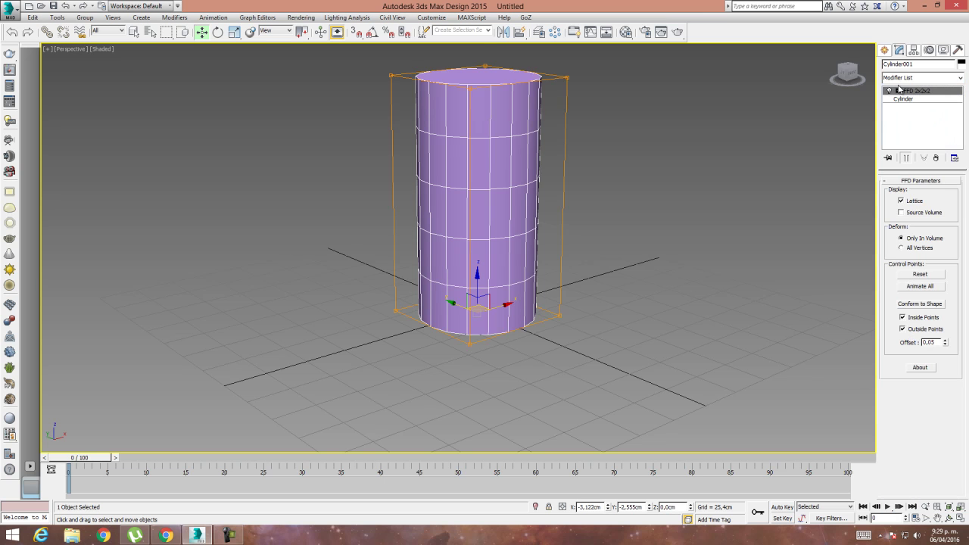
pyautogui.click(898, 91)
pyautogui.click(927, 99)
# Taper the cylinder into a cup by scaling the four top lattice control points outward and the four bottom ones inward.
pyautogui.moveTo(468, 170); pyautogui.dragTo(459, 203, button='middle')
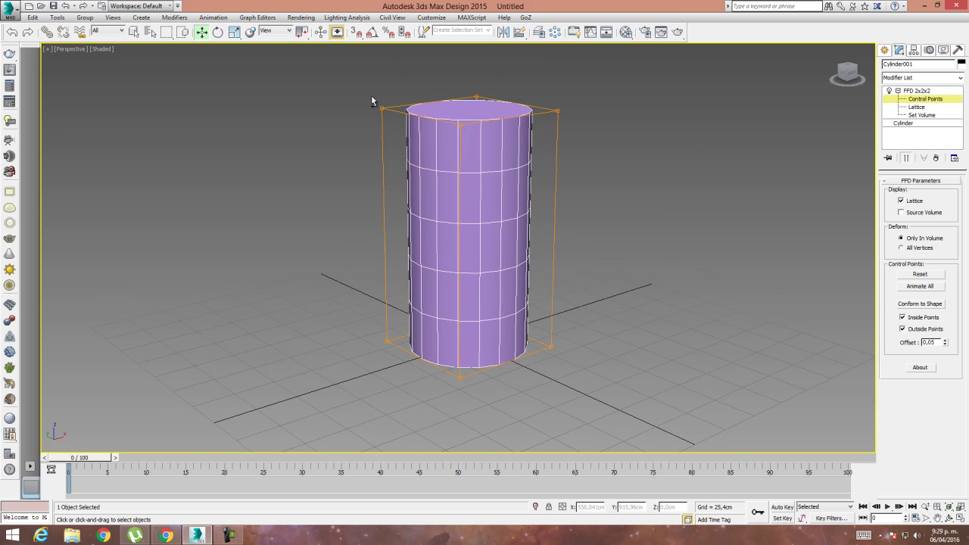
pyautogui.keyDown('alt'); pyautogui.moveTo(371, 97); pyautogui.dragTo(356, 79, button='middle'); pyautogui.keyUp('alt')
pyautogui.moveTo(357, 78); pyautogui.dragTo(598, 144)
pyautogui.press('r')
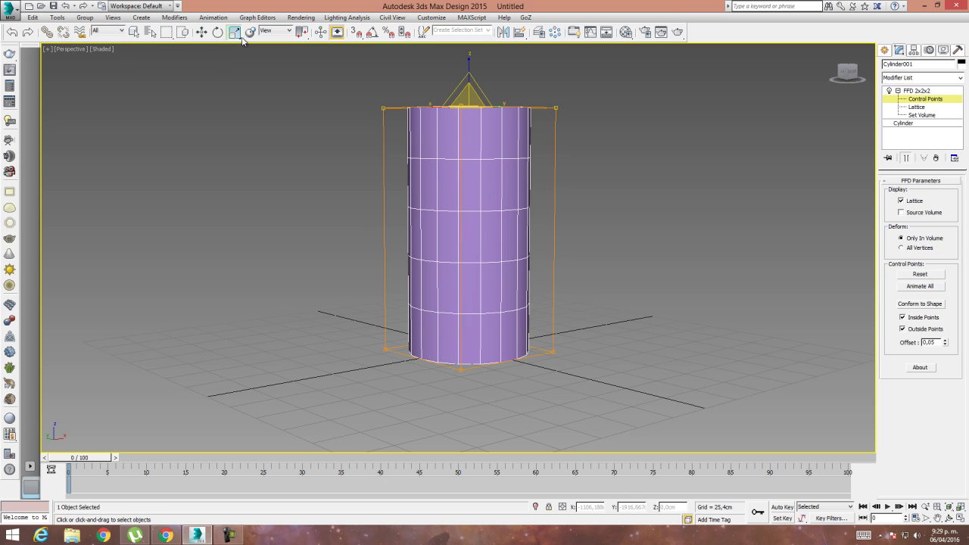
pyautogui.moveTo(468, 100); pyautogui.dragTo(479, 83)
pyautogui.moveTo(325, 274); pyautogui.dragTo(609, 452)
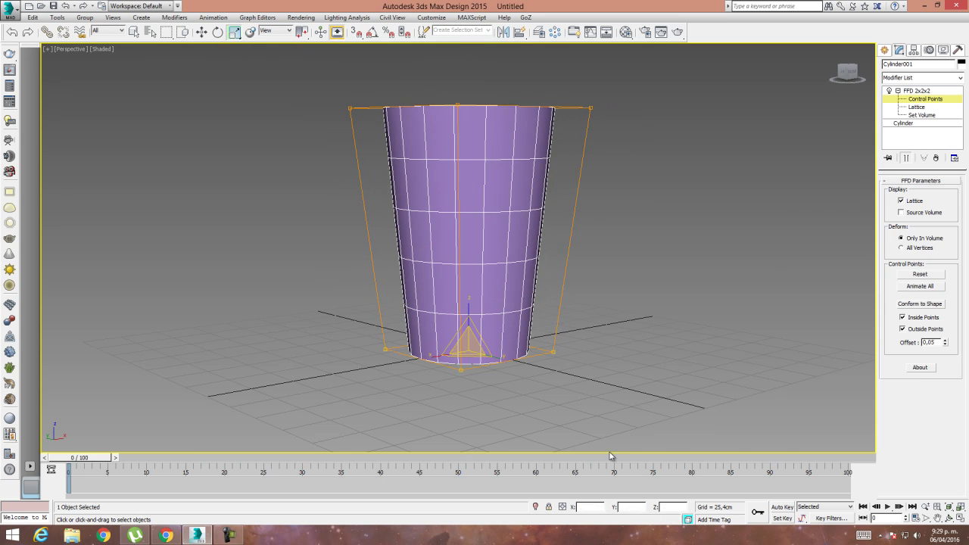
pyautogui.moveTo(469, 344); pyautogui.dragTo(470, 372)
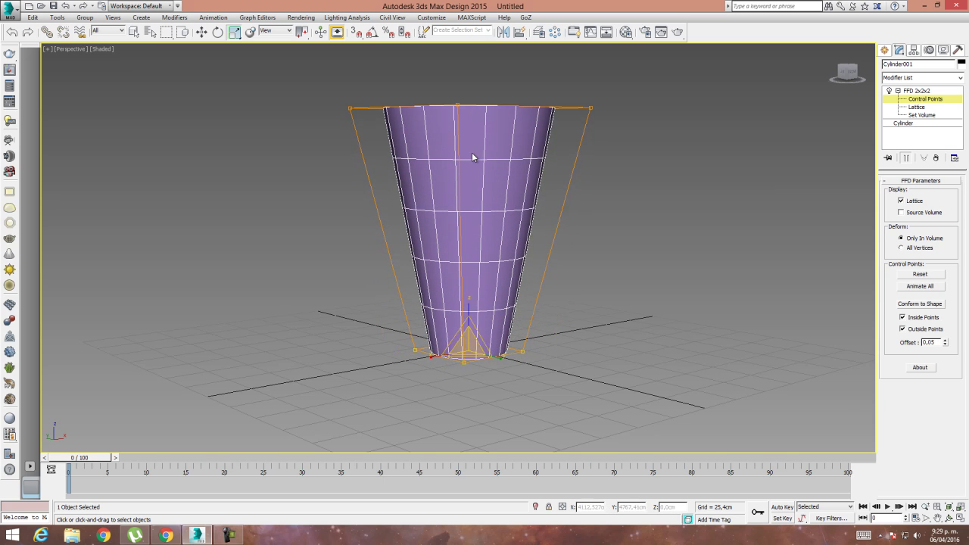
# Refine the cup's taper by rescaling the top and bottom control points, with a final 117% enlargement of the top.
pyautogui.moveTo(472, 154); pyautogui.dragTo(460, 217, button='middle')
pyautogui.moveTo(302, 151); pyautogui.dragTo(618, 220)
pyautogui.moveTo(450, 165); pyautogui.dragTo(460, 193)
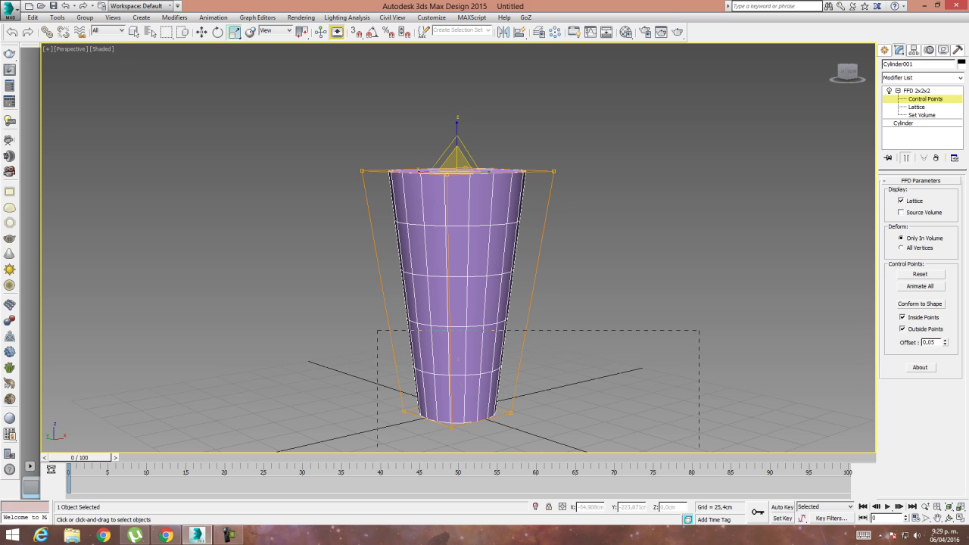
pyautogui.moveTo(699, 452); pyautogui.dragTo(699, 452)
pyautogui.moveTo(452, 412); pyautogui.dragTo(454, 399)
pyautogui.moveTo(333, 120); pyautogui.dragTo(604, 202)
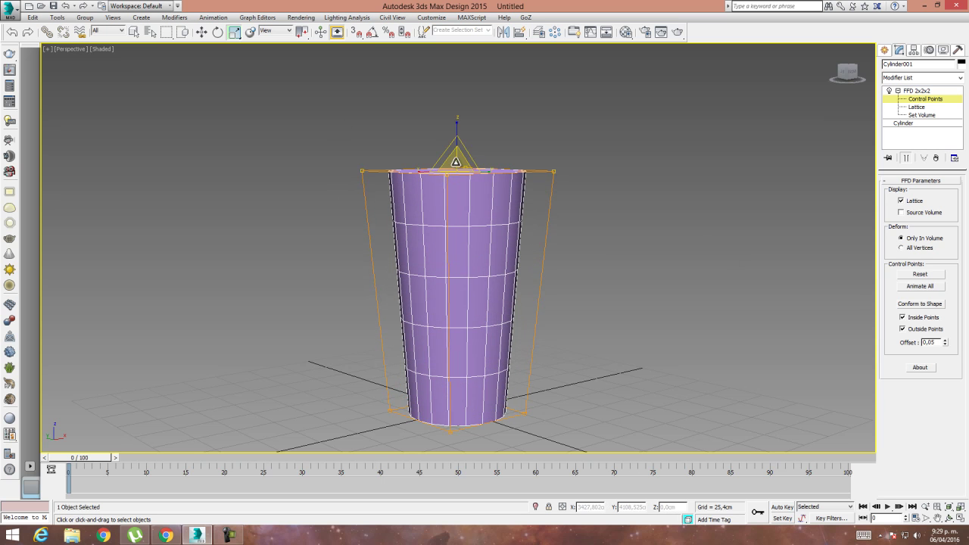
pyautogui.moveTo(456, 161); pyautogui.dragTo(456, 152)
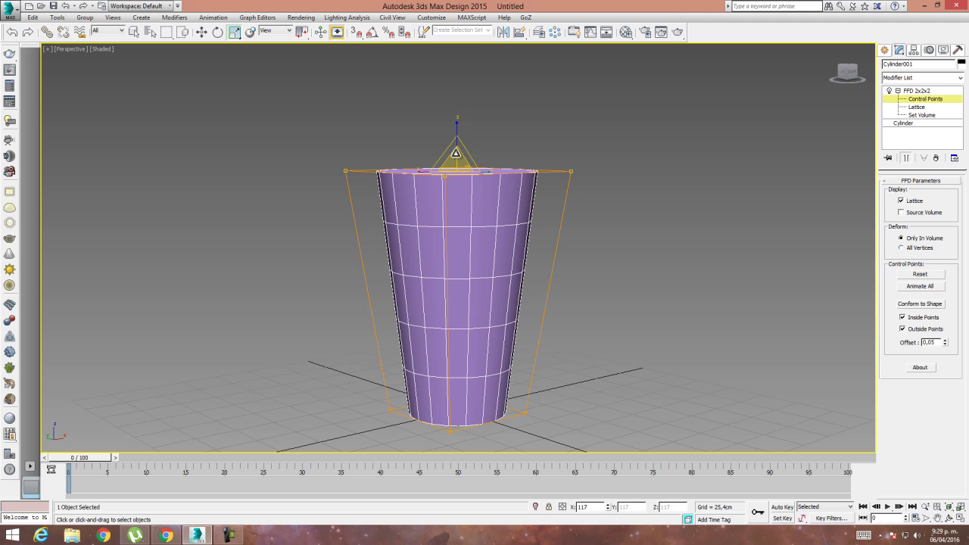
# Collapse the modifier stack down to the FFD 2x2x2 so the cup becomes an editable mesh.
pyautogui.click(202, 32)
pyautogui.click(920, 91)
pyautogui.rightClick(920, 93)
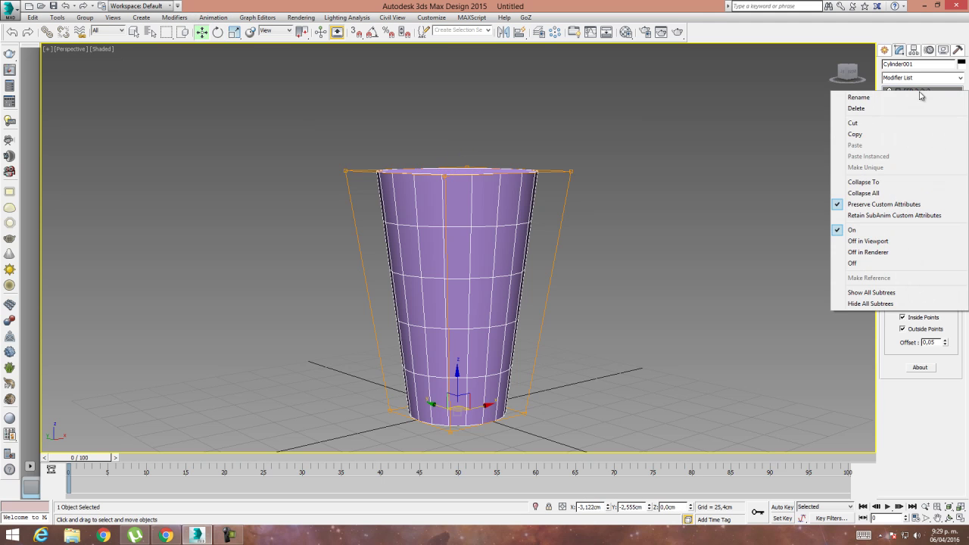
pyautogui.click(866, 182)
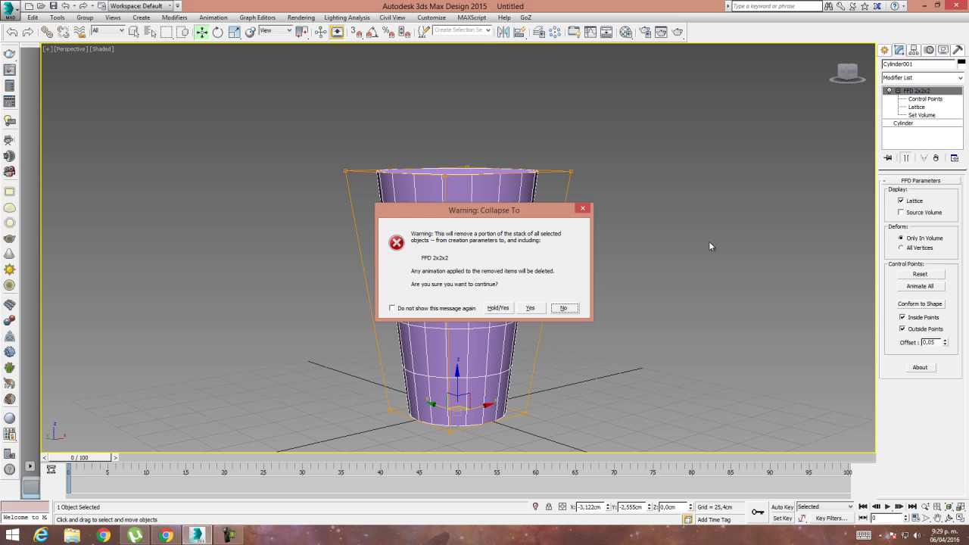
pyautogui.click(530, 308)
# Delete the polygon capping the cup's top to open it, and leave polygon sub-object mode.
pyautogui.keyDown('alt'); pyautogui.moveTo(530, 310); pyautogui.dragTo(509, 246, button='middle'); pyautogui.keyUp('alt')
pyautogui.click(929, 196)
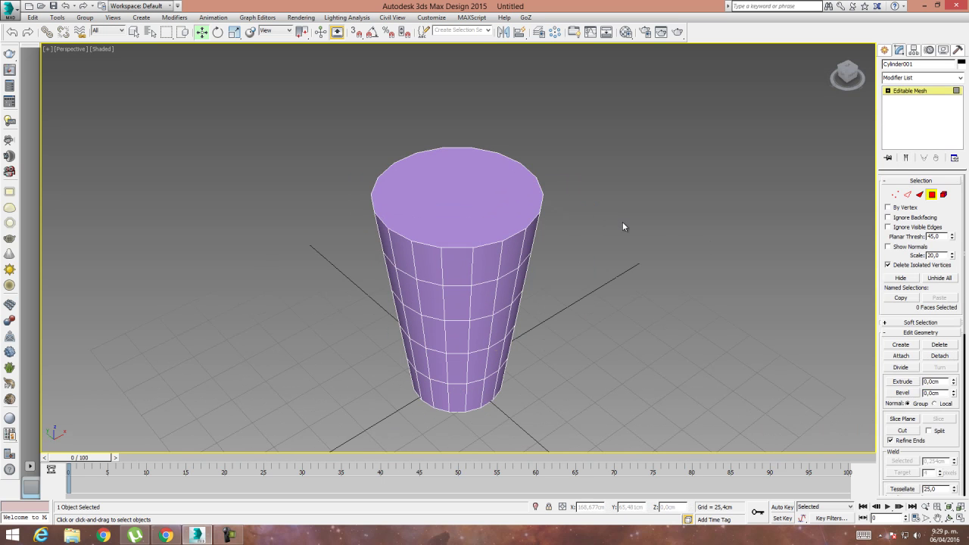
pyautogui.click(437, 187)
pyautogui.press('Delete')
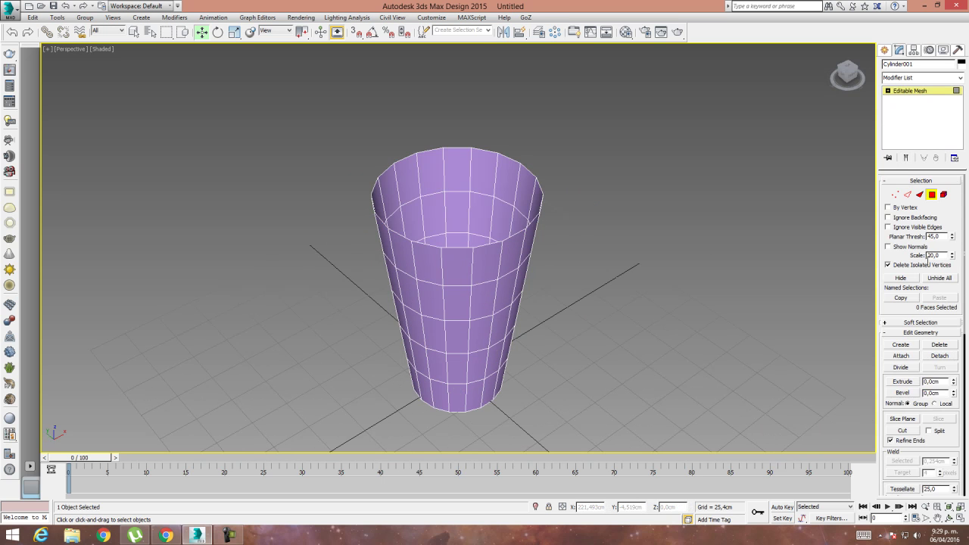
pyautogui.click(933, 195)
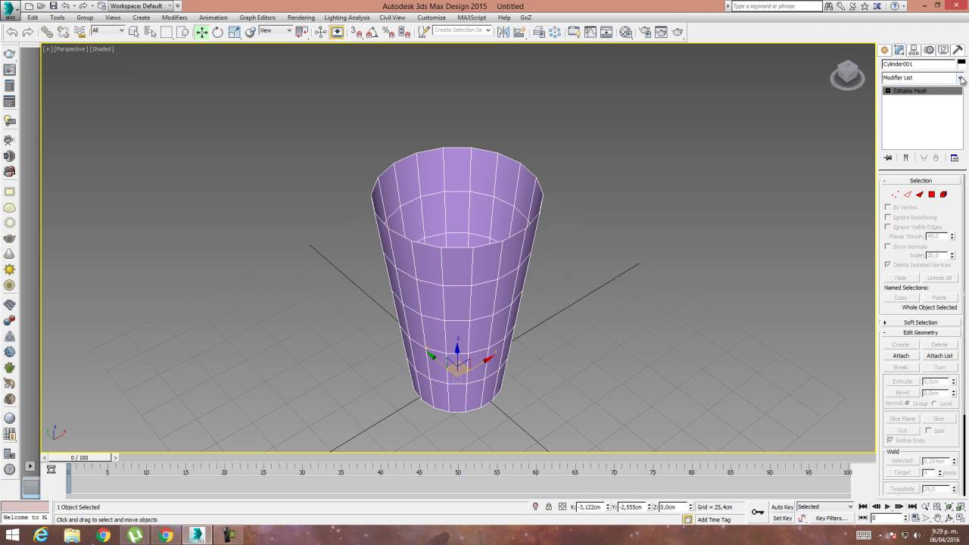
# Convert the open cup to an Editable Poly.
pyautogui.rightClick(452, 218)
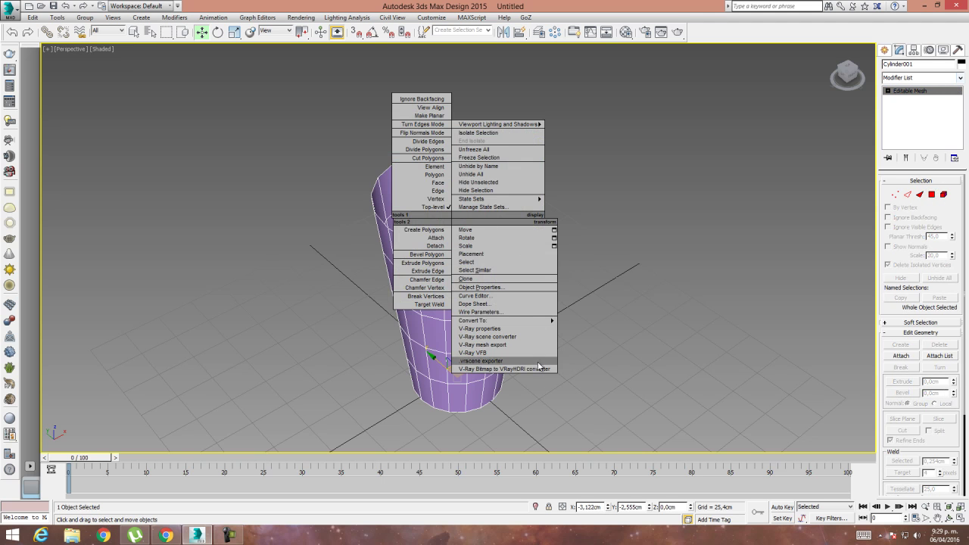
pyautogui.moveTo(534, 323)
pyautogui.click(598, 329)
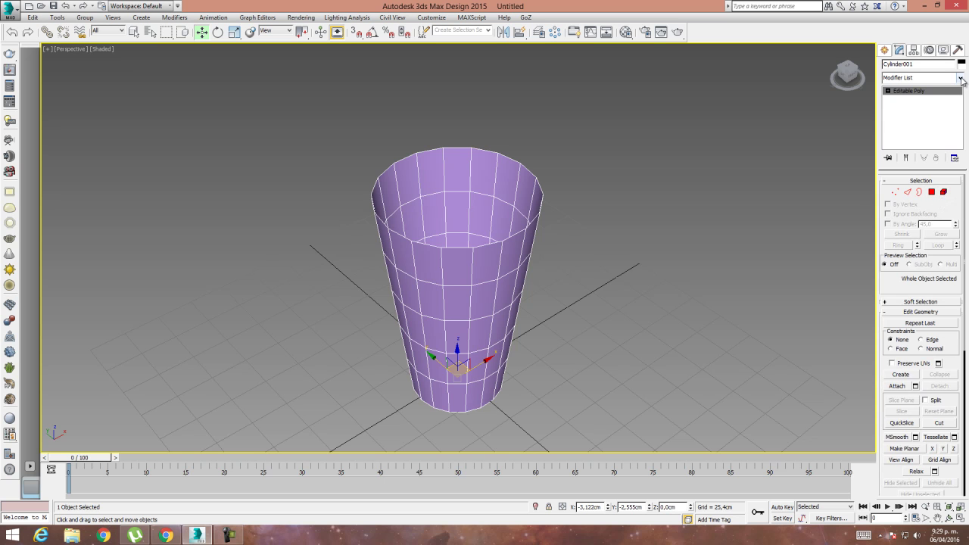
# Connect the ring of 18 vertical edges in the cup's lowest row with 2 segments and a pinch of 92.
pyautogui.click(908, 192)
pyautogui.keyDown('alt'); pyautogui.moveTo(480, 346); pyautogui.dragTo(417, 327, button='middle'); pyautogui.keyUp('alt')
pyautogui.moveTo(531, 324); pyautogui.dragTo(533, 327)
pyautogui.keyDown('alt'); pyautogui.moveTo(532, 327); pyautogui.dragTo(511, 384, button='middle'); pyautogui.keyUp('alt')
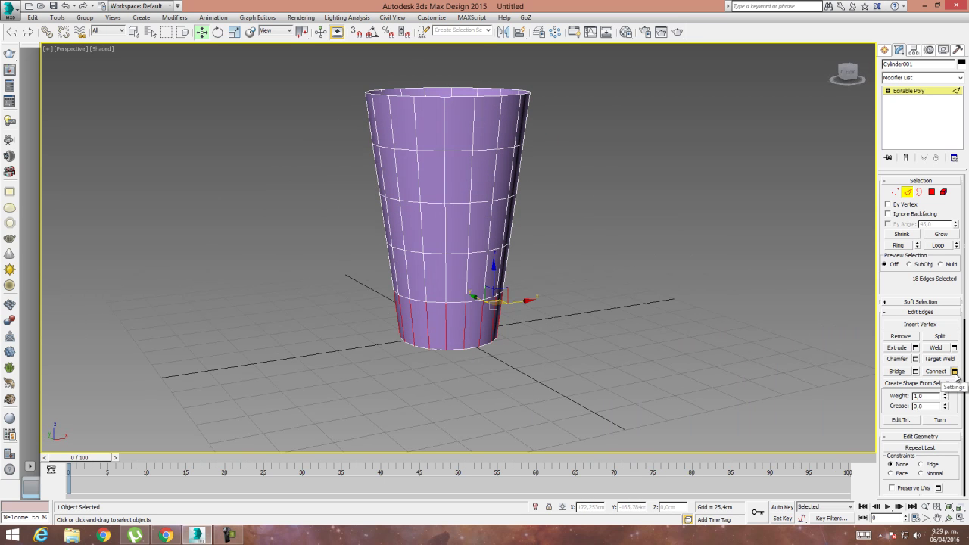
pyautogui.click(953, 372)
pyautogui.click(466, 251)
pyautogui.moveTo(465, 268); pyautogui.dragTo(506, 84)
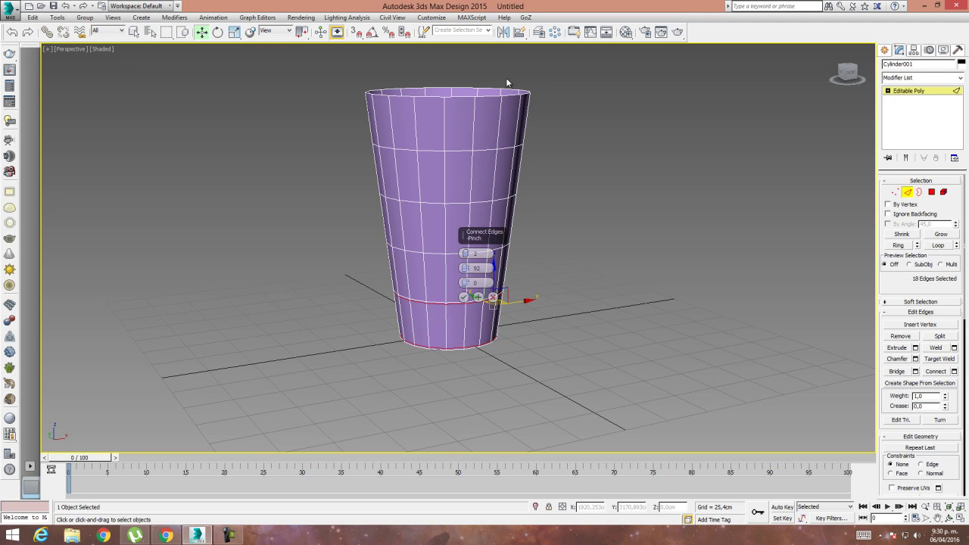
pyautogui.click(463, 297)
# Inset the cup's bottom polygon slightly to form a narrow border around the base.
pyautogui.keyDown('alt'); pyautogui.moveTo(466, 381); pyautogui.dragTo(472, 326, button='middle'); pyautogui.keyUp('alt')
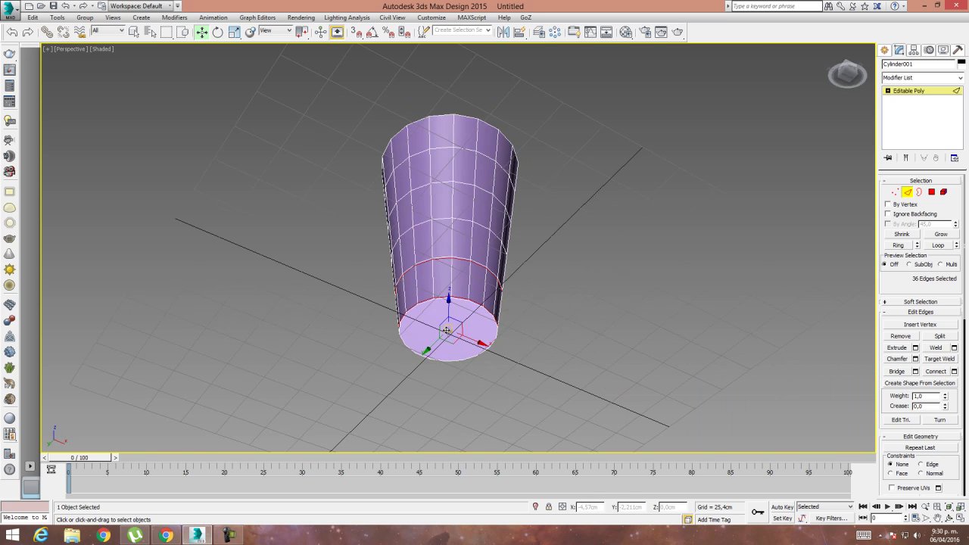
pyautogui.scroll(3, 446, 330)
pyautogui.click(931, 191)
pyautogui.click(519, 313)
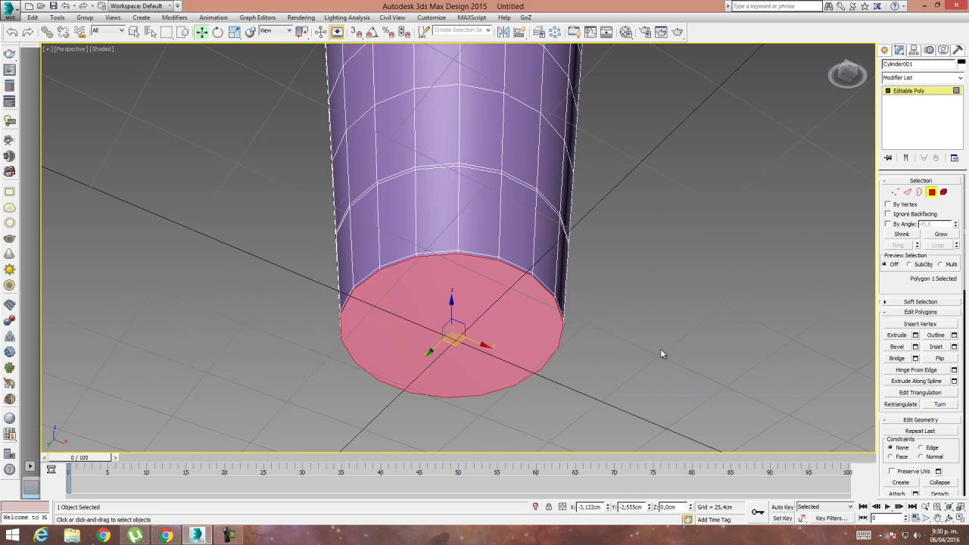
pyautogui.click(936, 347)
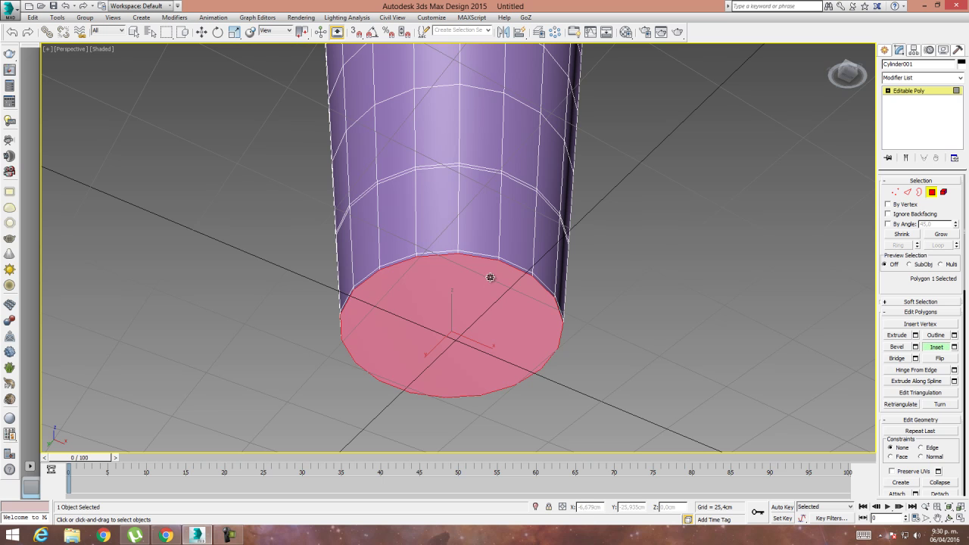
pyautogui.moveTo(489, 285); pyautogui.dragTo(490, 281)
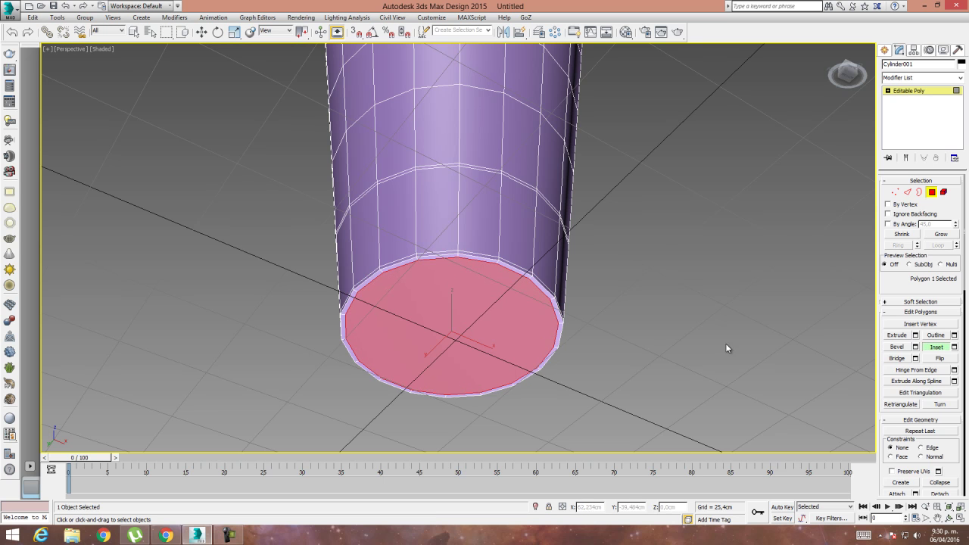
pyautogui.click(933, 194)
# Add a Shell modifier to the cup, giving its wall a 2.54 cm outer thickness.
pyautogui.keyDown('alt'); pyautogui.moveTo(482, 188); pyautogui.dragTo(479, 327, button='middle'); pyautogui.keyUp('alt')
pyautogui.scroll(-3, 479, 326)
pyautogui.click(937, 78)
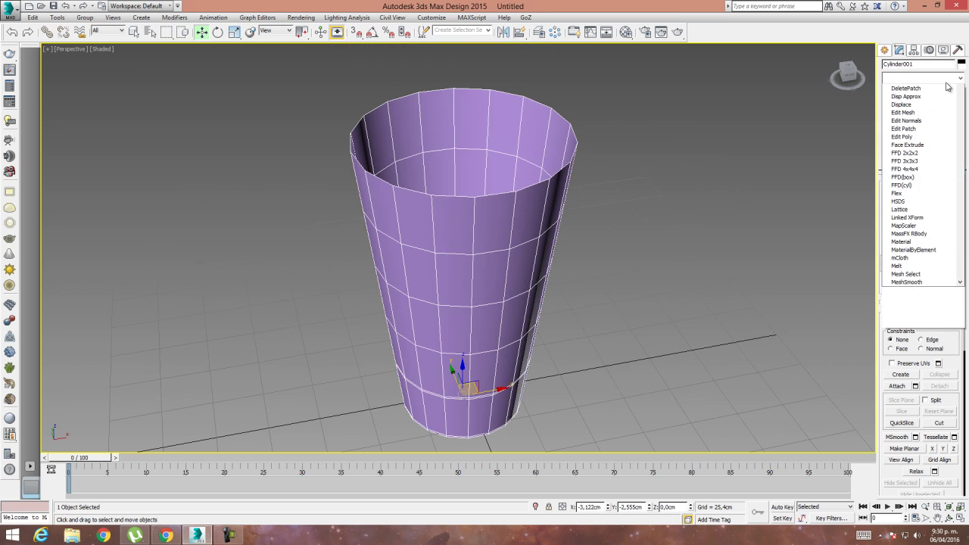
pyautogui.scroll(-15, 909, 290)
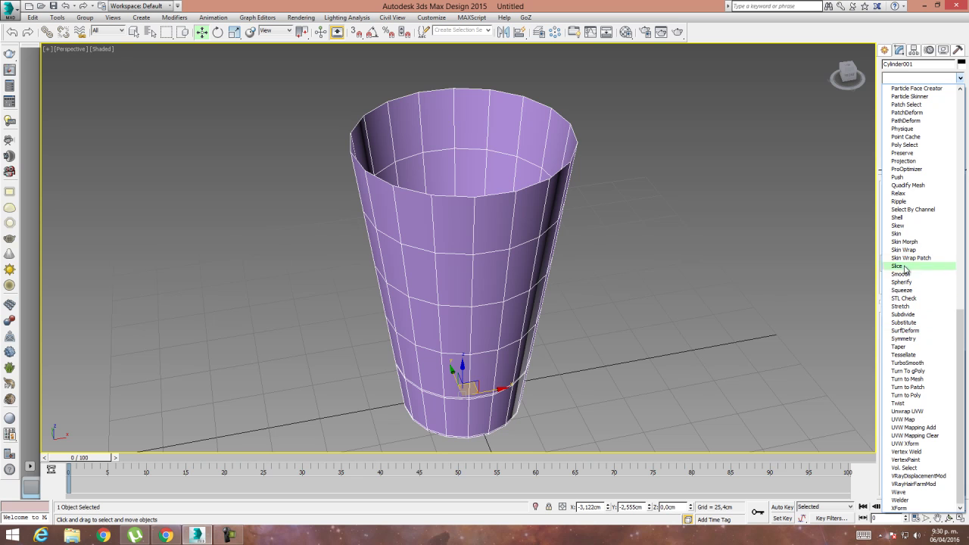
pyautogui.click(899, 217)
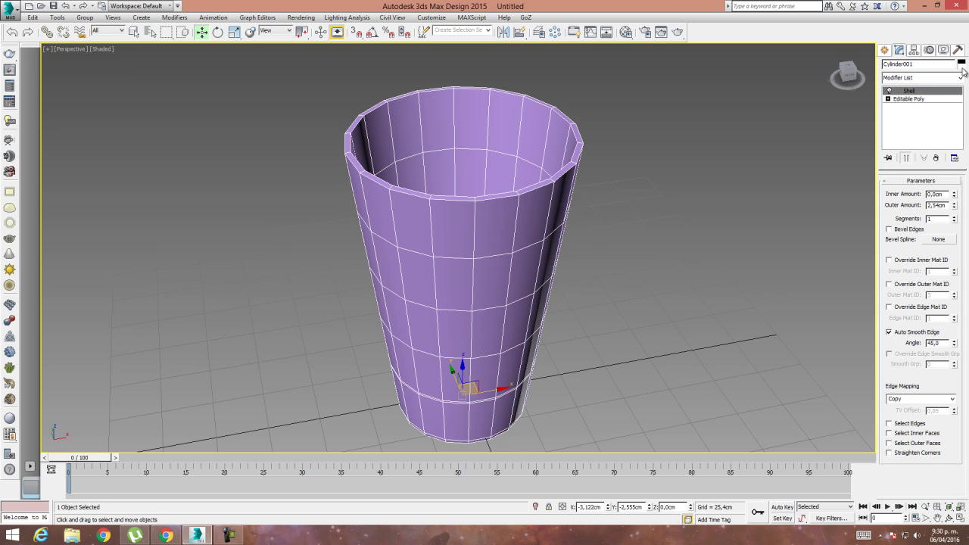
# Add a TurboSmooth modifier with 2 iterations, 2 render iterations and Isoline Display enabled.
pyautogui.click(960, 77)
pyautogui.scroll(-15, 923, 280)
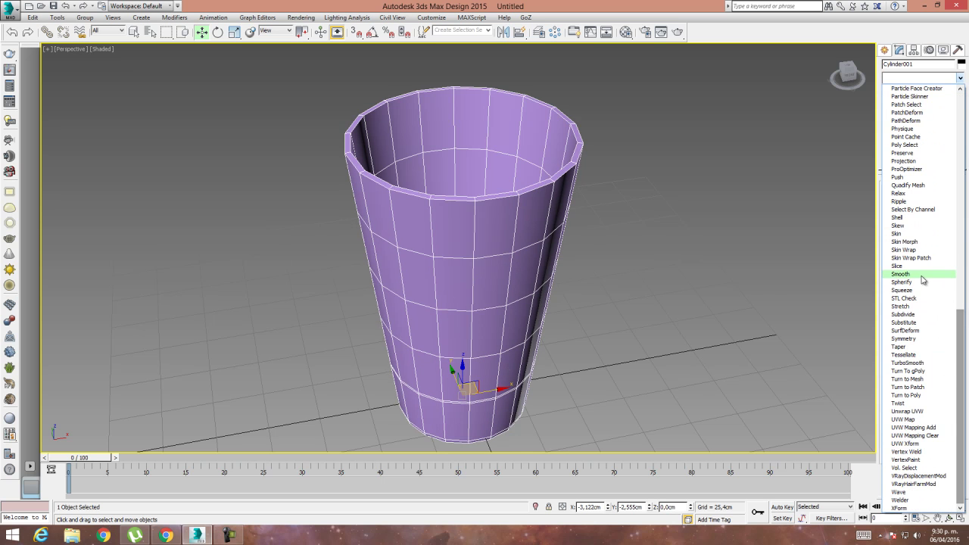
pyautogui.click(911, 364)
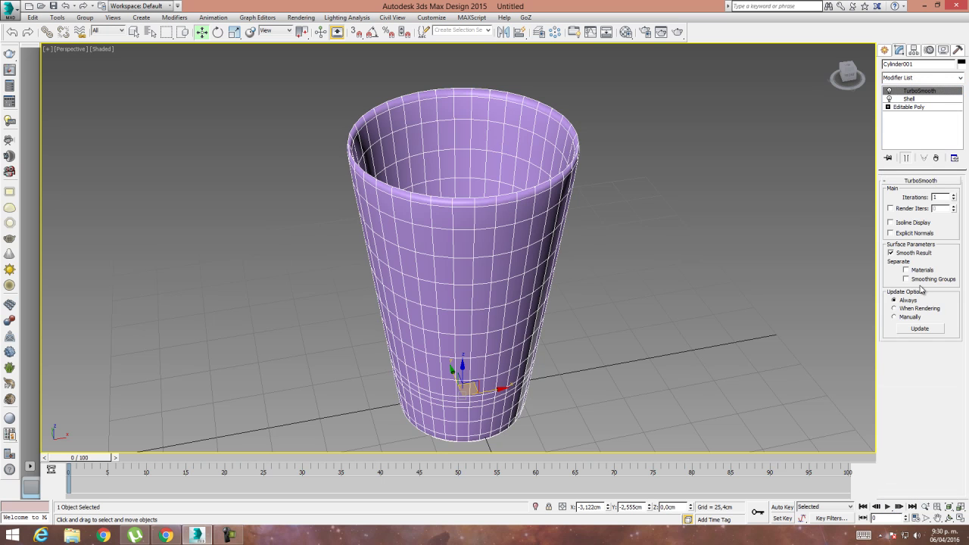
pyautogui.click(954, 196)
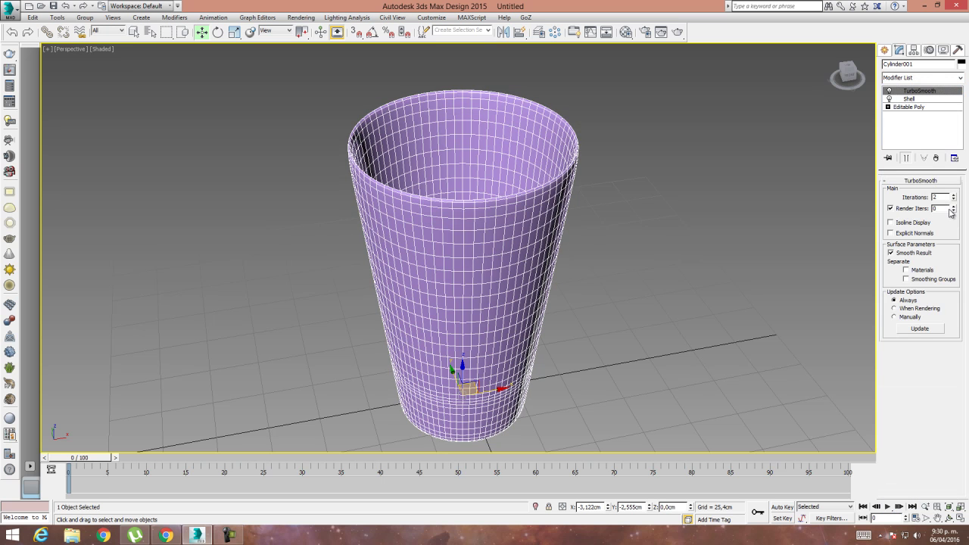
pyautogui.click(898, 224)
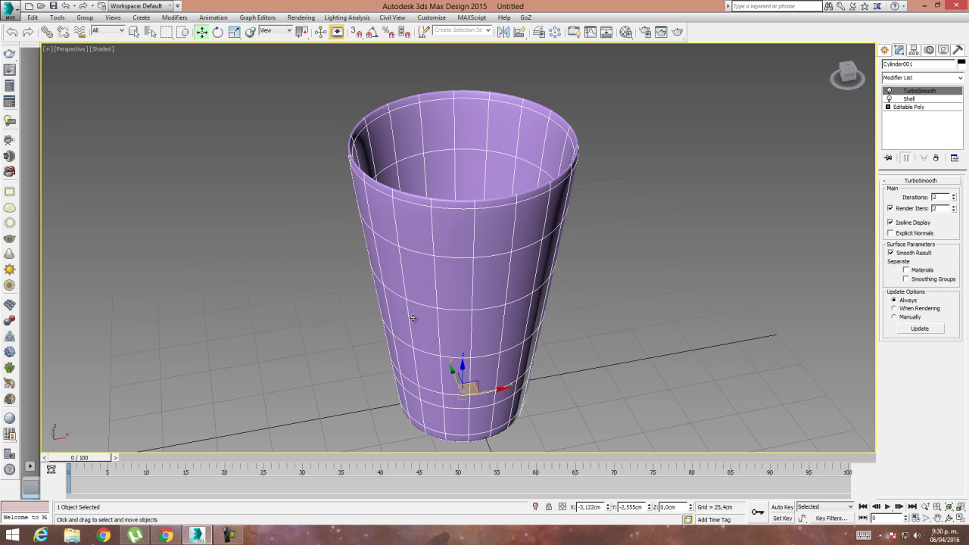
pyautogui.keyDown('alt'); pyautogui.moveTo(434, 296); pyautogui.dragTo(463, 282, button='middle'); pyautogui.keyUp('alt')
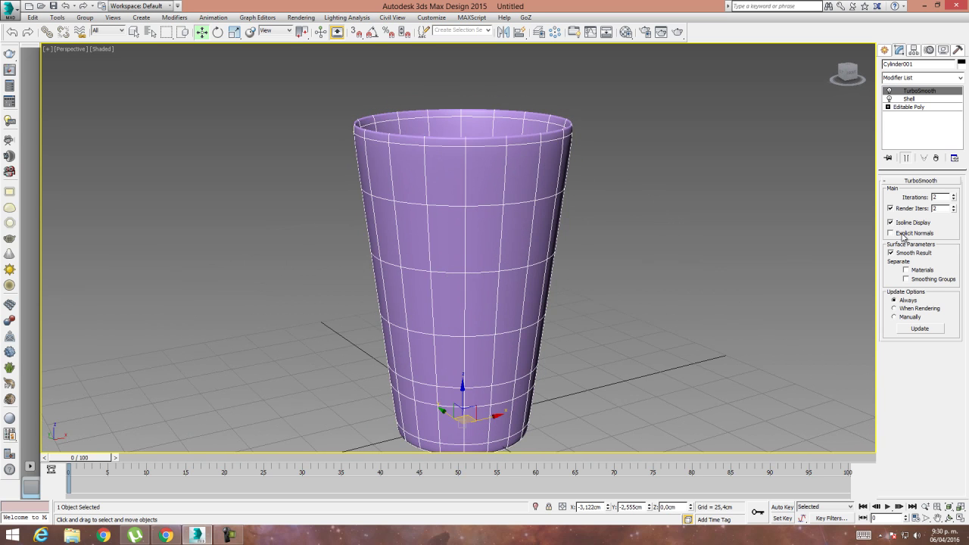
pyautogui.keyDown('alt'); pyautogui.moveTo(527, 264); pyautogui.dragTo(262, 399, button='middle'); pyautogui.keyUp('alt')
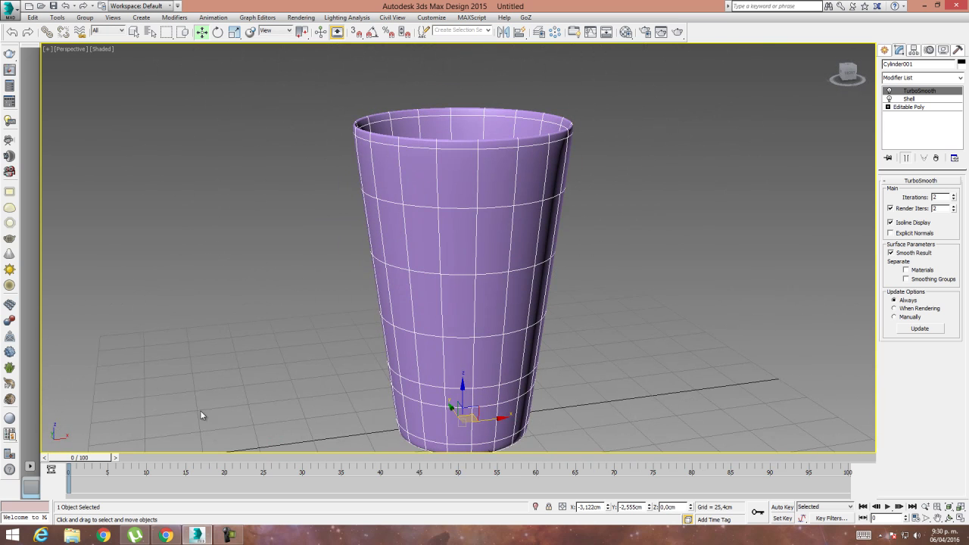
pyautogui.click(227, 536)
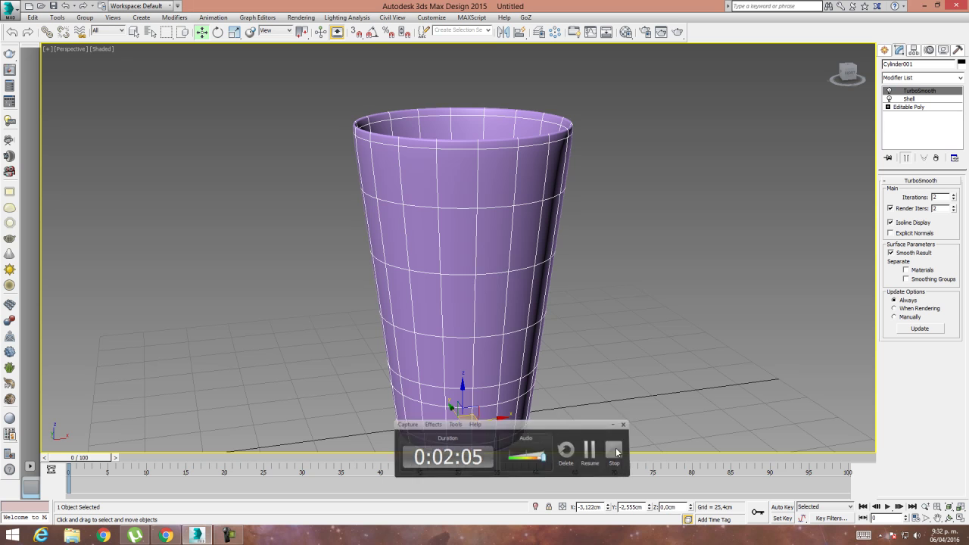
# Create a box about 57 cm long, 43 cm wide and 44 cm high on the grid beside the cup.
pyautogui.moveTo(472, 226); pyautogui.dragTo(567, 215, button='middle')
pyautogui.scroll(-3, 550, 277)
pyautogui.keyDown('alt'); pyautogui.moveTo(532, 305); pyautogui.dragTo(609, 315, button='middle'); pyautogui.keyUp('alt')
pyautogui.click(884, 50)
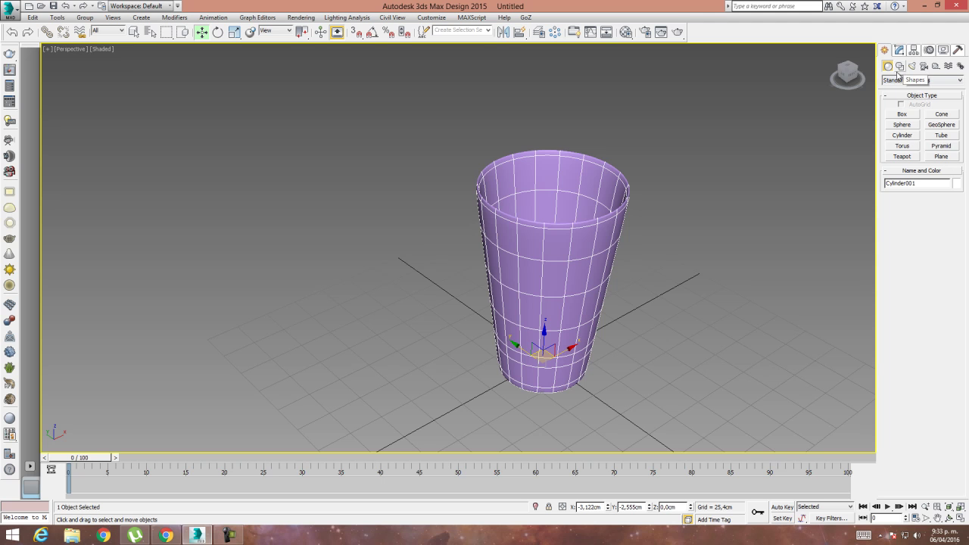
pyautogui.click(901, 115)
pyautogui.moveTo(417, 428); pyautogui.dragTo(415, 363)
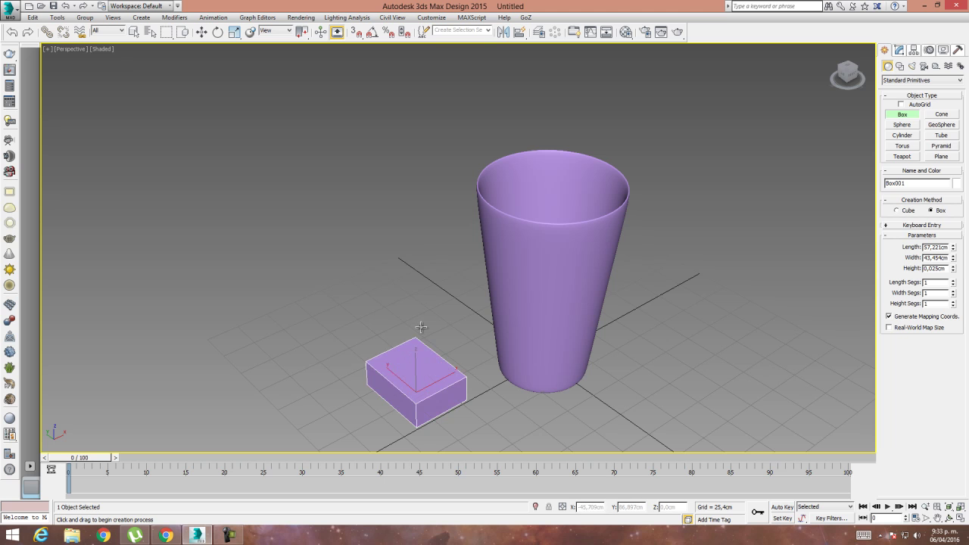
# Scale the box down non-uniformly along its longer Y side so that its footprint is nearly square.
pyautogui.click(202, 31)
pyautogui.moveTo(395, 275)
pyautogui.keyDown('alt'); pyautogui.mouseDown(button='middle')
pyautogui.moveTo(395, 237)
pyautogui.moveTo(355, 283)
pyautogui.moveTo(468, 306)
pyautogui.moveTo(396, 267)
pyautogui.mouseUp(button='middle'); pyautogui.keyUp('alt')
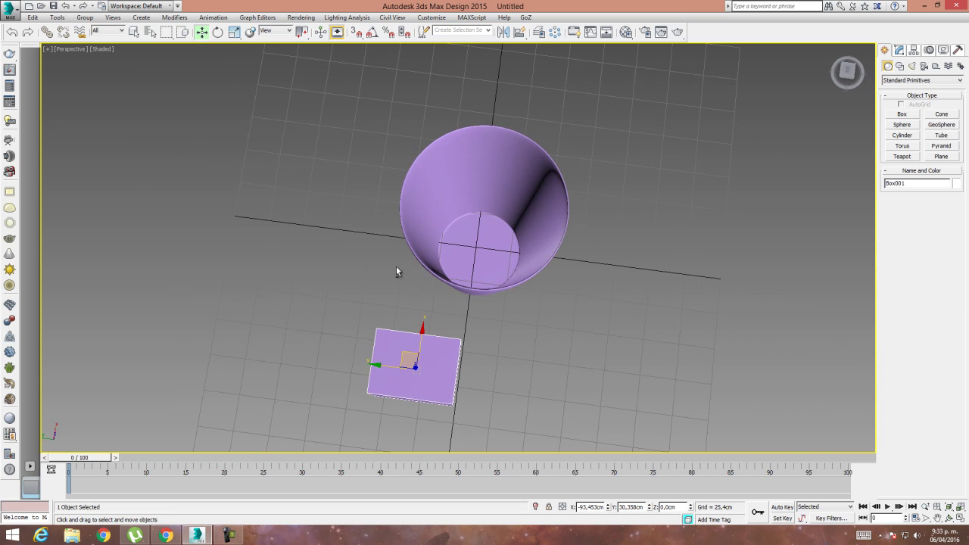
pyautogui.click(236, 33)
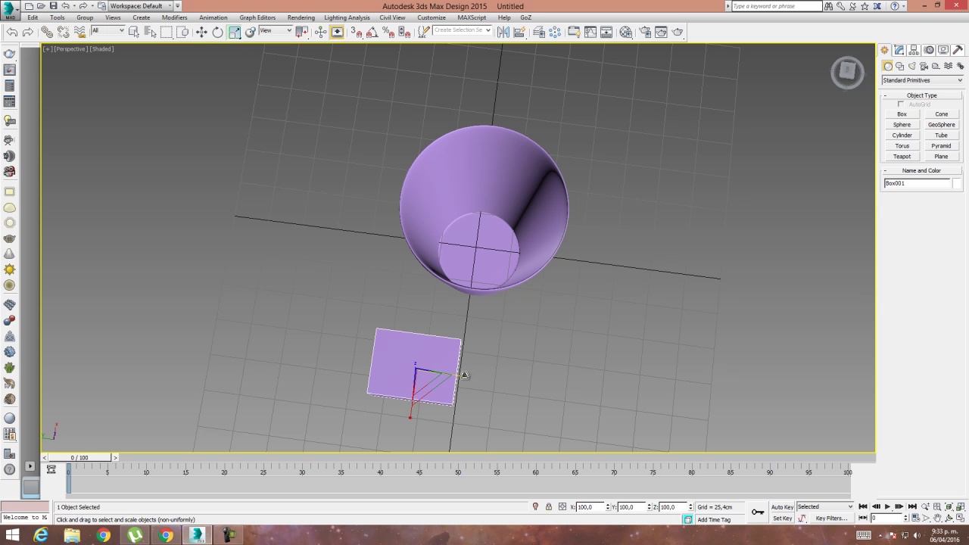
pyautogui.moveTo(463, 375); pyautogui.dragTo(455, 378)
pyautogui.click(202, 34)
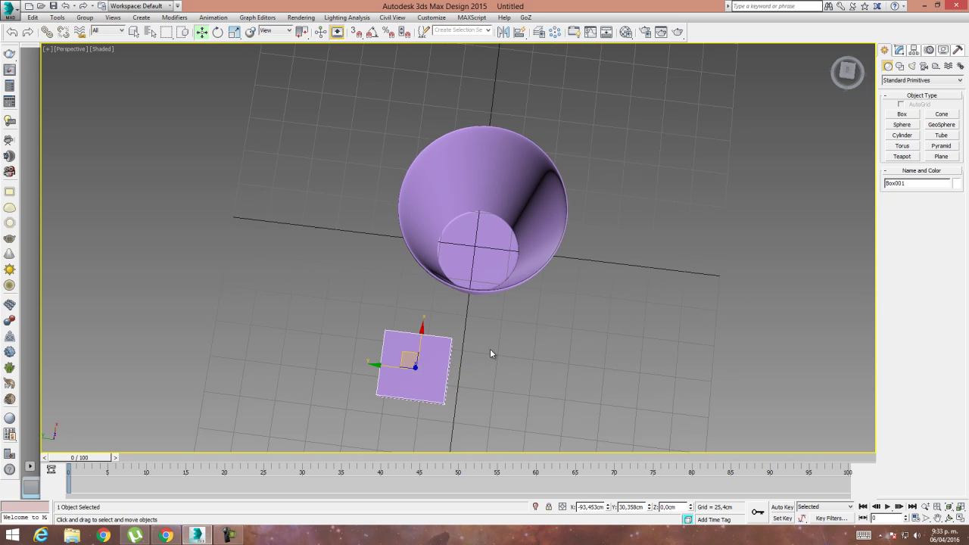
pyautogui.keyDown('alt'); pyautogui.moveTo(490, 349); pyautogui.dragTo(407, 282, button='middle'); pyautogui.keyUp('alt')
# Set the box's length, width and height segments to 4 each.
pyautogui.click(900, 51)
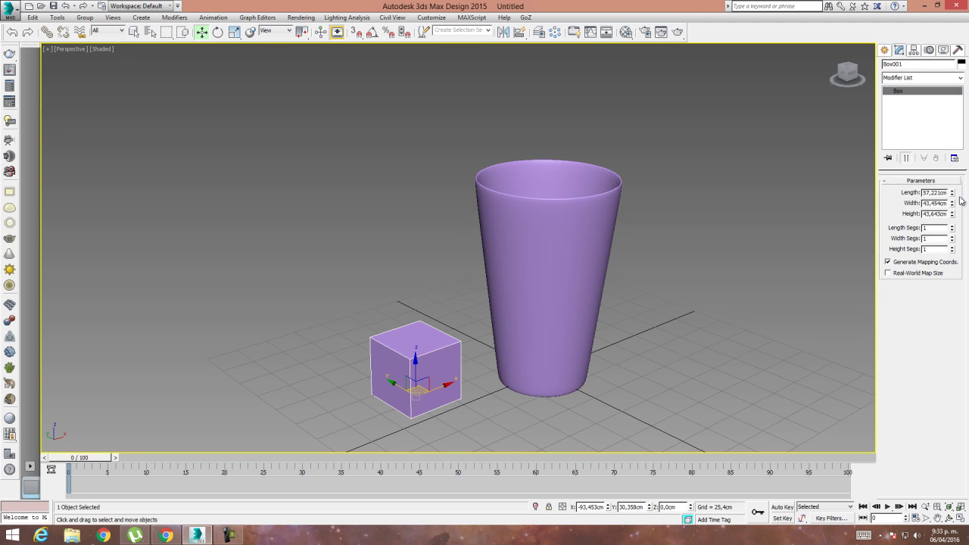
pyautogui.click(953, 226)
pyautogui.click(953, 226)
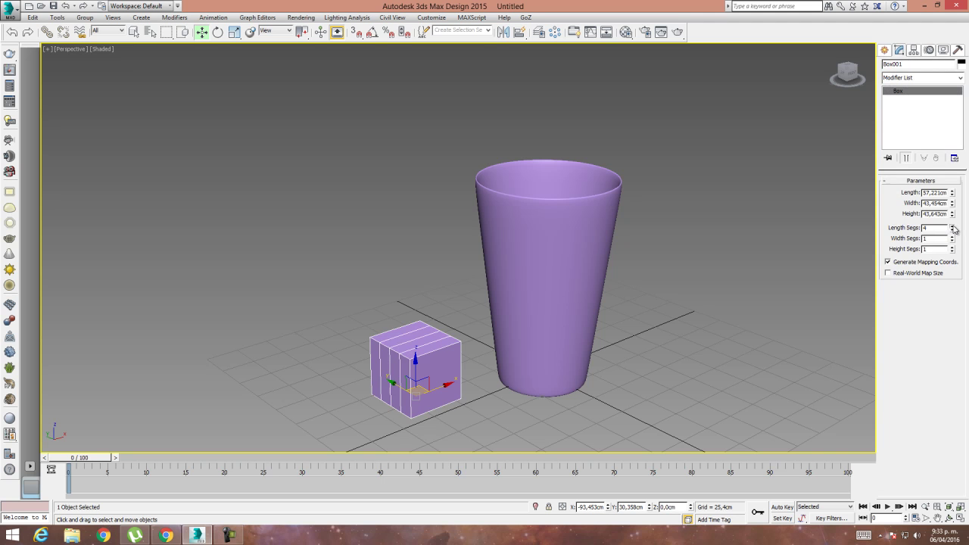
pyautogui.click(952, 237)
pyautogui.click(952, 237)
pyautogui.click(952, 237)
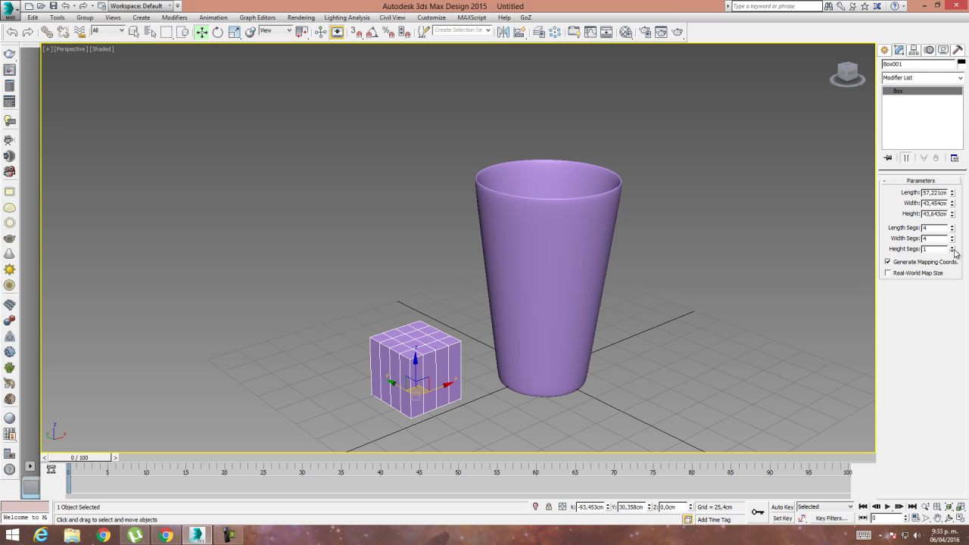
pyautogui.click(953, 248)
pyautogui.click(953, 247)
pyautogui.keyDown('alt'); pyautogui.moveTo(448, 365); pyautogui.dragTo(489, 318, button='middle'); pyautogui.keyUp('alt')
pyautogui.scroll(4, 438, 330)
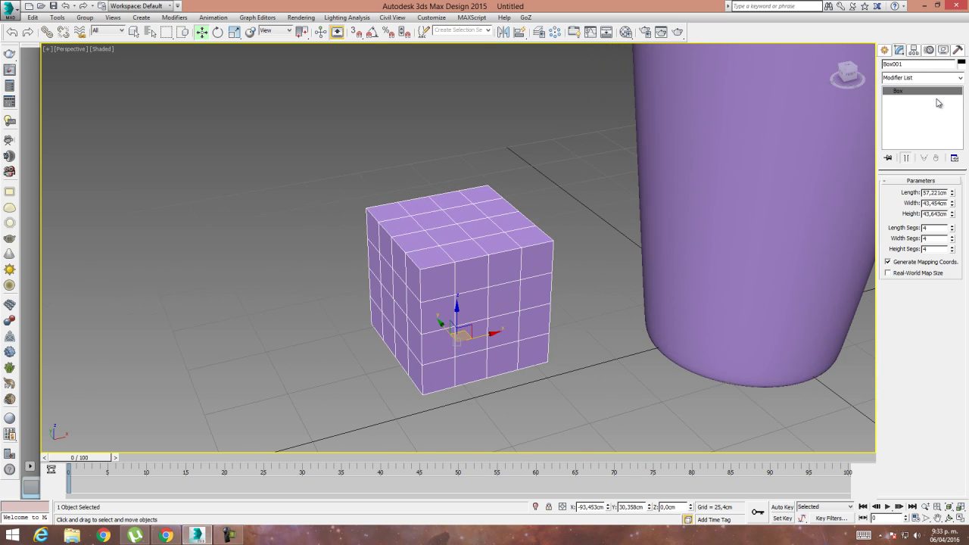
# Add a Noise modifier to the box with Fractal enabled and strengths of about X 8.5, Y 7.1 and Z 10.8 cm.
pyautogui.click(913, 78)
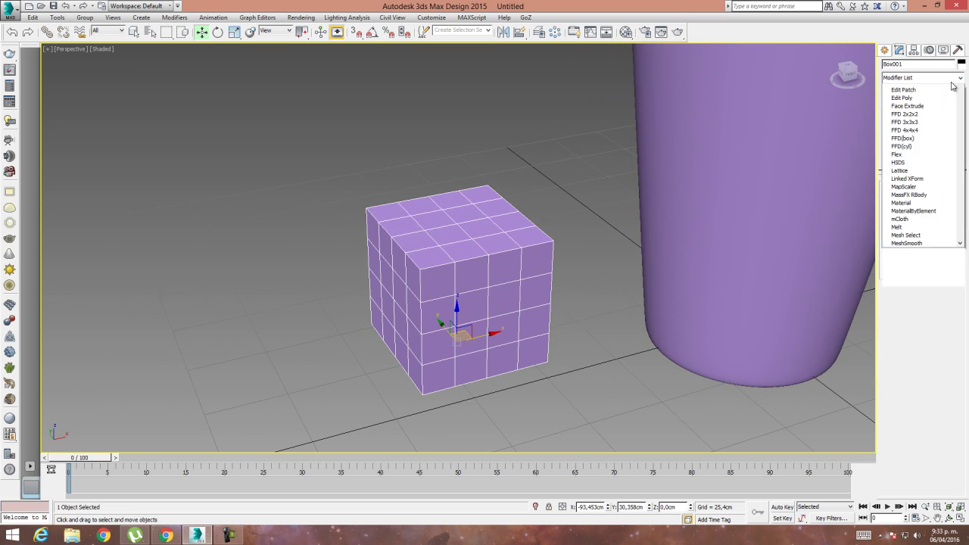
pyautogui.scroll(-7, 931, 237)
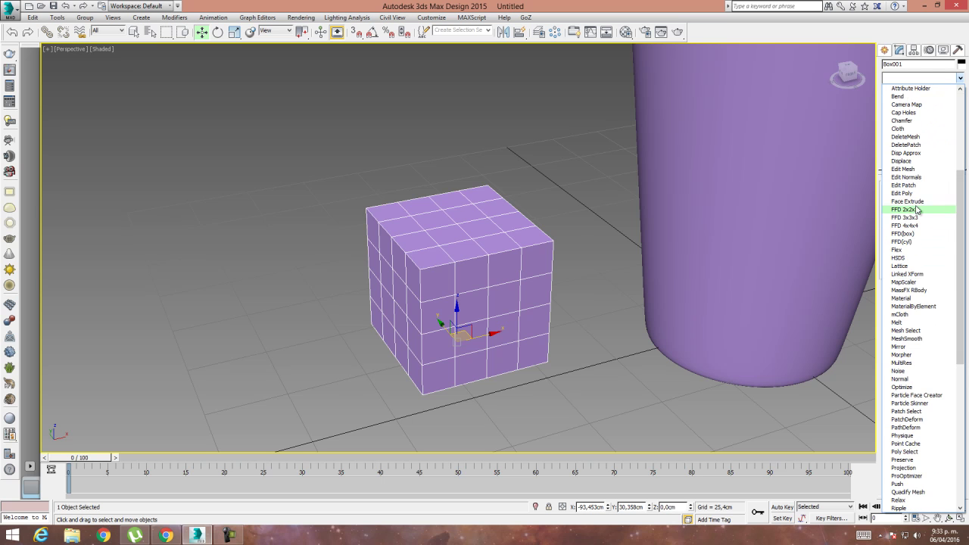
pyautogui.click(897, 371)
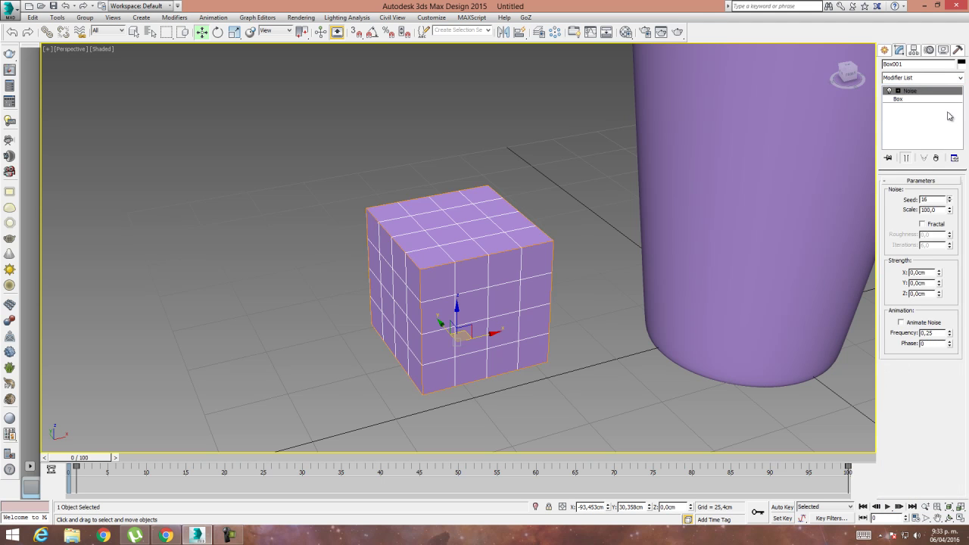
pyautogui.click(923, 224)
pyautogui.moveTo(939, 274); pyautogui.dragTo(930, 146)
pyautogui.moveTo(939, 294); pyautogui.dragTo(926, 274)
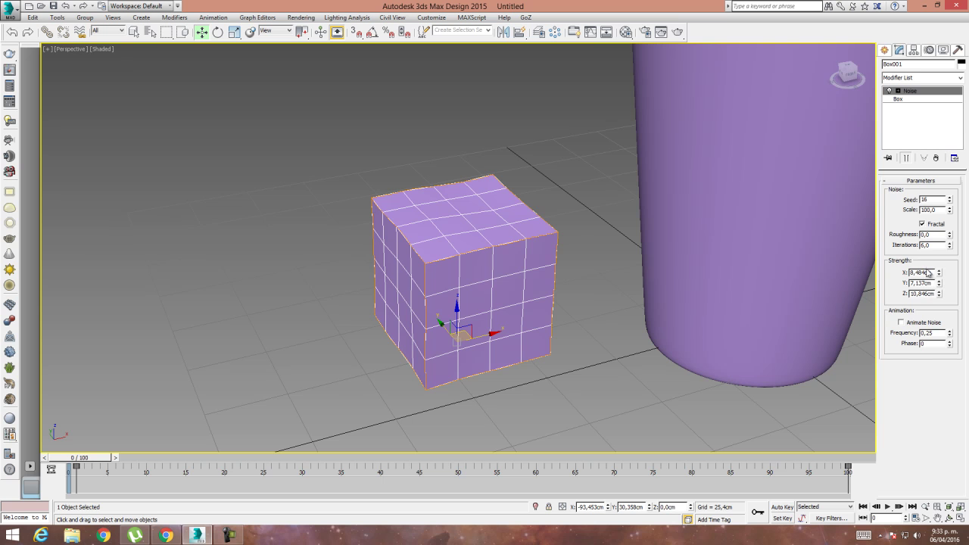
# Set the noise seed to 166, scale to 10, iterations to about 6.5, and strengths to about X 11.6 and Y 29 cm.
pyautogui.moveTo(949, 201); pyautogui.dragTo(961, 519)
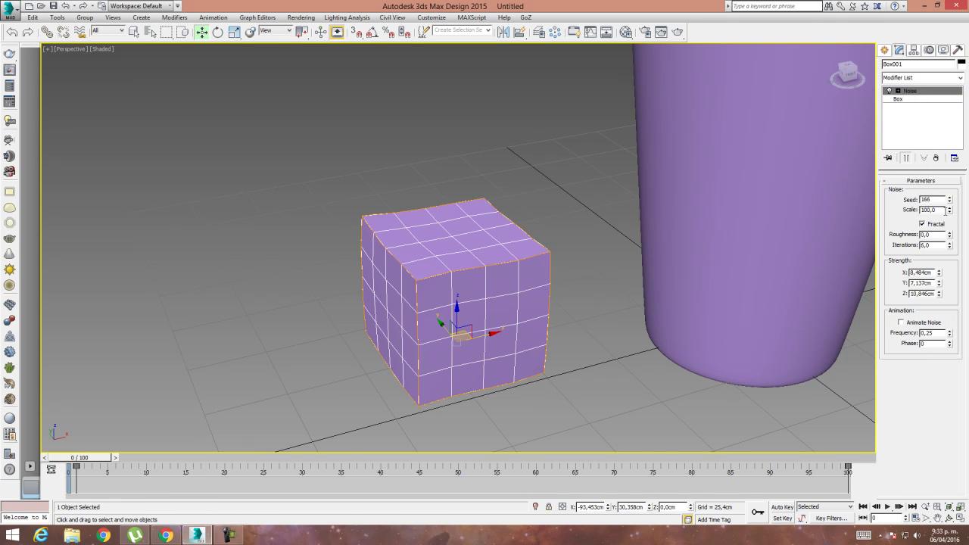
pyautogui.moveTo(952, 215); pyautogui.dragTo(952, 256)
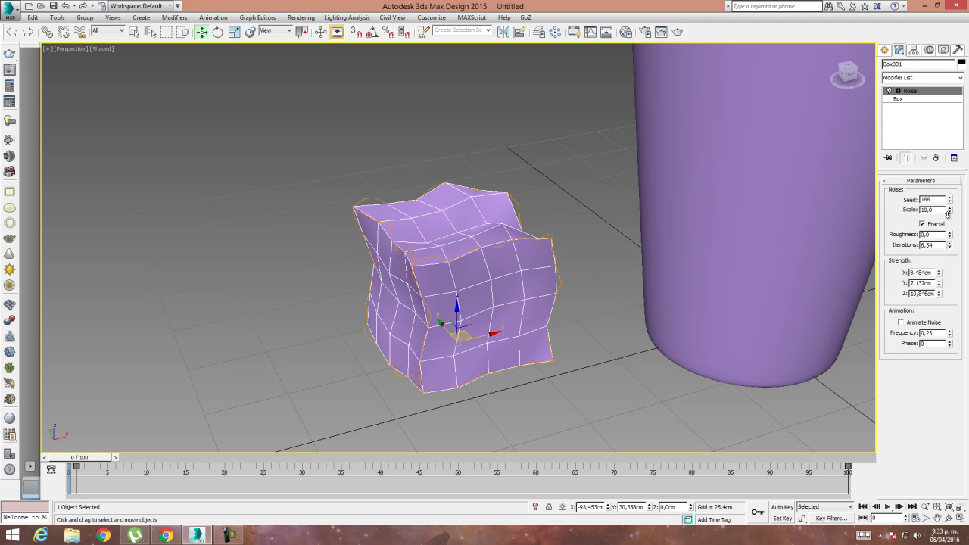
pyautogui.moveTo(938, 277); pyautogui.dragTo(951, 127)
pyautogui.keyDown('alt'); pyautogui.moveTo(511, 284); pyautogui.dragTo(566, 276, button='middle'); pyautogui.keyUp('alt')
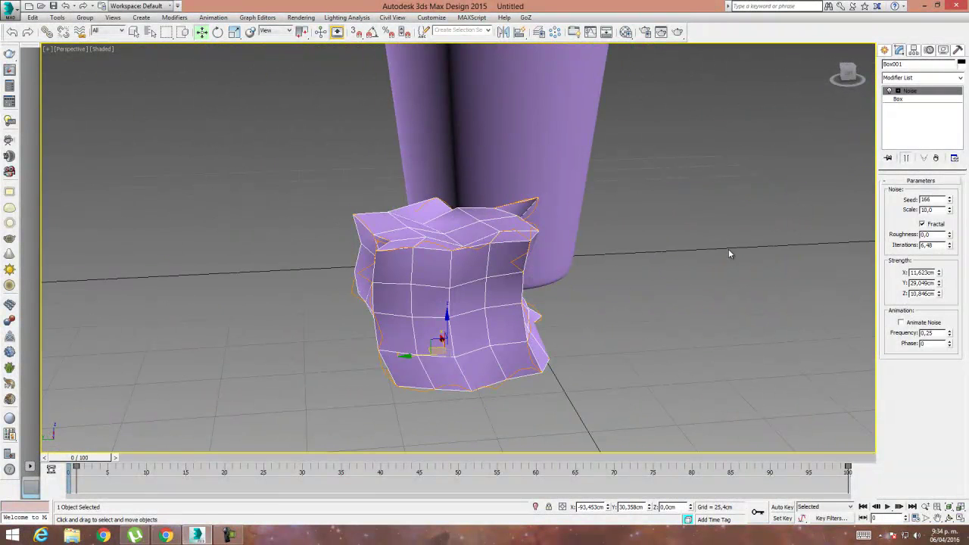
# Add a TurboSmooth modifier to the box above its Noise modifier.
pyautogui.click(961, 79)
pyautogui.scroll(-10, 916, 379)
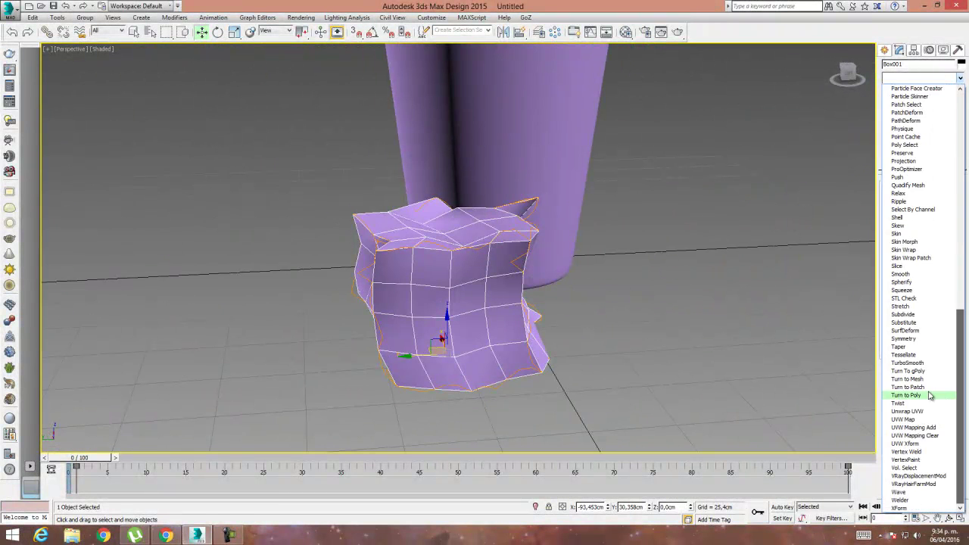
pyautogui.click(908, 363)
pyautogui.keyDown('alt'); pyautogui.moveTo(401, 303); pyautogui.dragTo(454, 294, button='middle'); pyautogui.keyUp('alt')
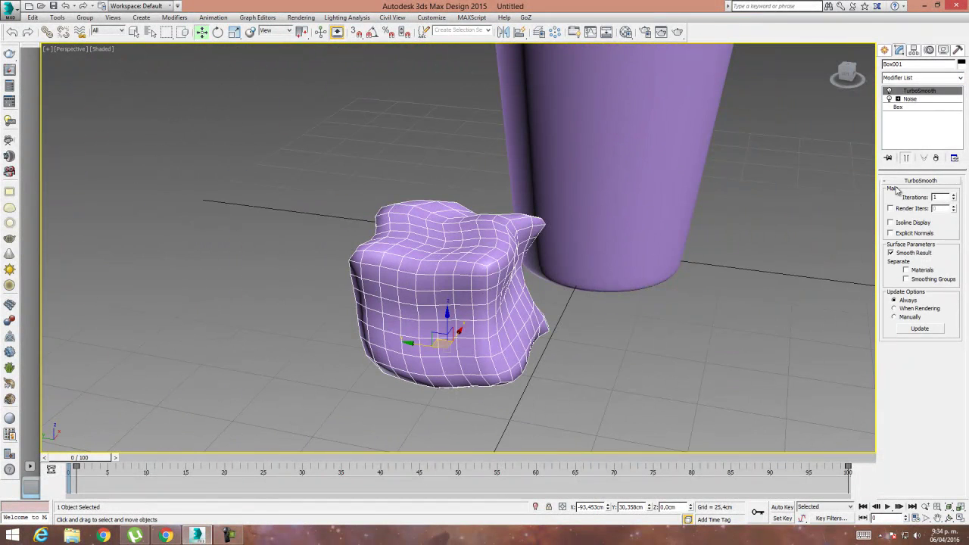
# Set the box's noise seed to 174 and strengths to about X 10.9, Y -21.2 and Z 7.5 cm, and return to its TurboSmooth level.
pyautogui.click(911, 99)
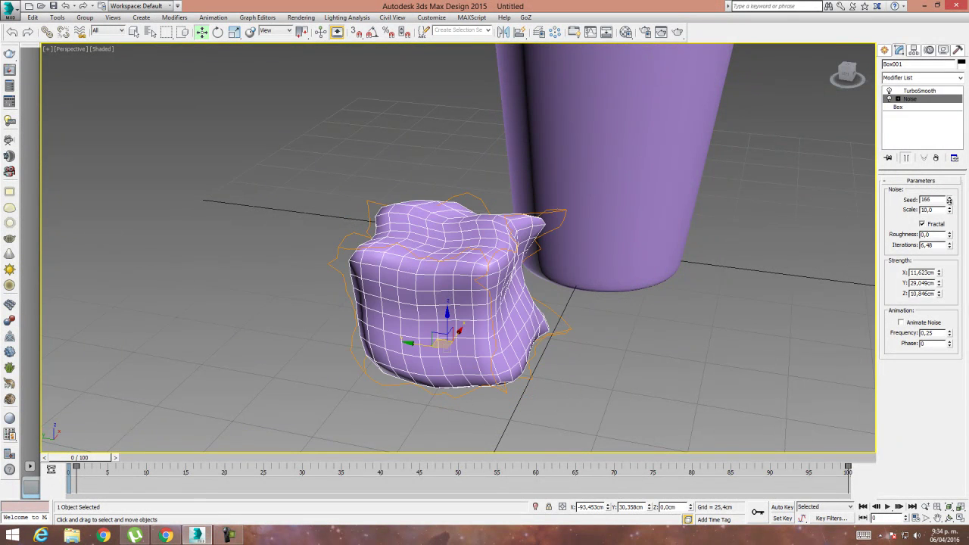
pyautogui.keyDown('alt'); pyautogui.moveTo(462, 273); pyautogui.dragTo(501, 309, button='middle'); pyautogui.keyUp('alt')
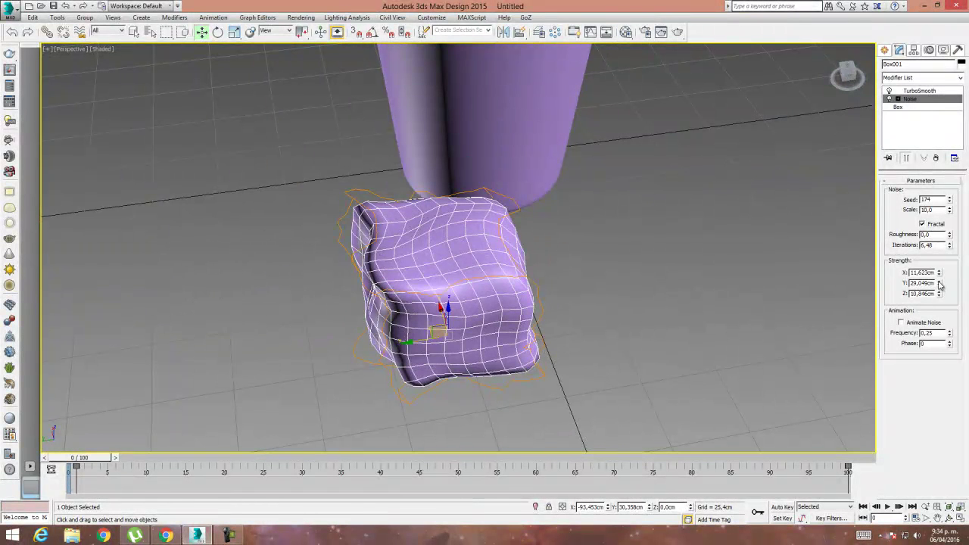
pyautogui.moveTo(941, 281)
pyautogui.mouseDown()
pyautogui.moveTo(948, 325)
pyautogui.moveTo(941, 280)
pyautogui.mouseUp()
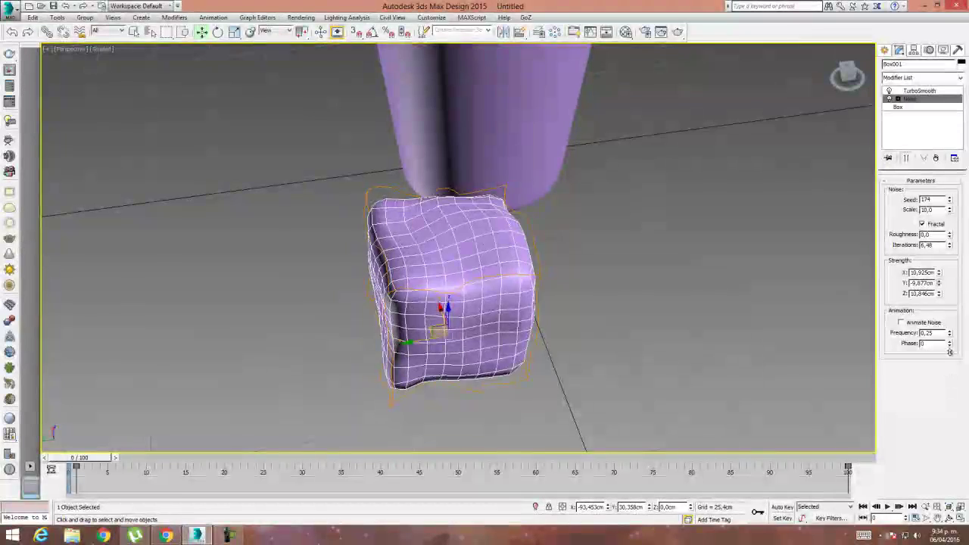
pyautogui.moveTo(939, 283); pyautogui.dragTo(939, 288)
pyautogui.moveTo(937, 250); pyautogui.dragTo(907, 219)
pyautogui.keyDown('alt'); pyautogui.moveTo(504, 334); pyautogui.dragTo(401, 294, button='middle'); pyautogui.keyUp('alt')
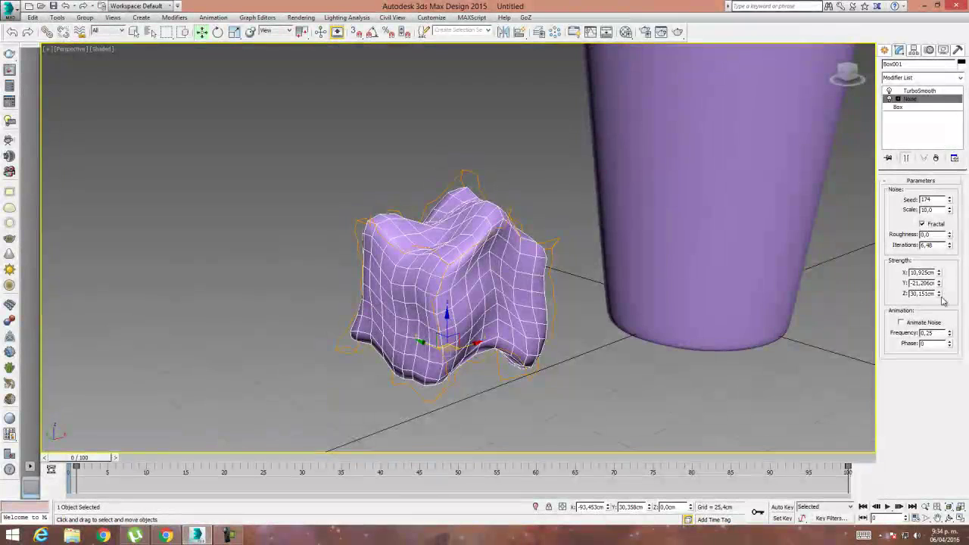
pyautogui.moveTo(939, 293); pyautogui.dragTo(945, 337)
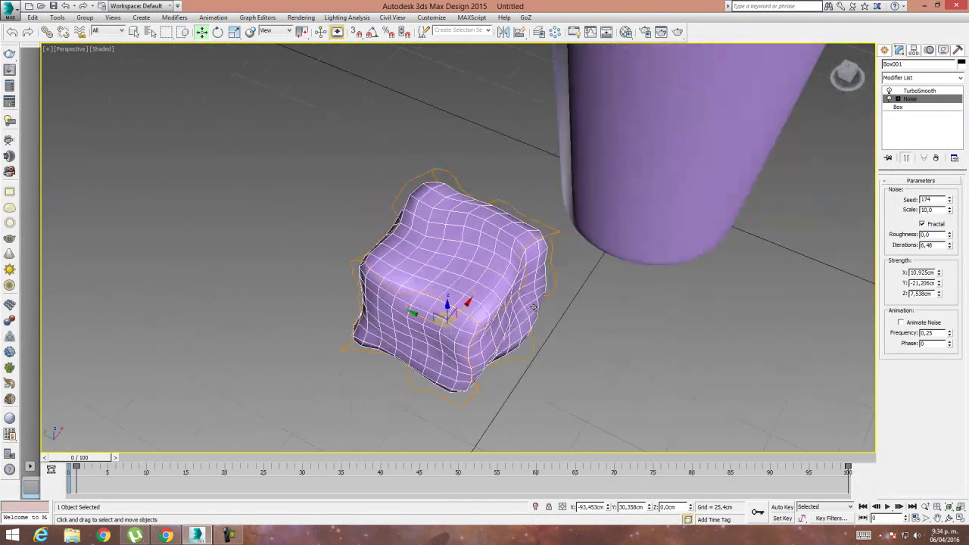
pyautogui.keyDown('alt'); pyautogui.moveTo(534, 307); pyautogui.dragTo(519, 283, button='middle'); pyautogui.keyUp('alt')
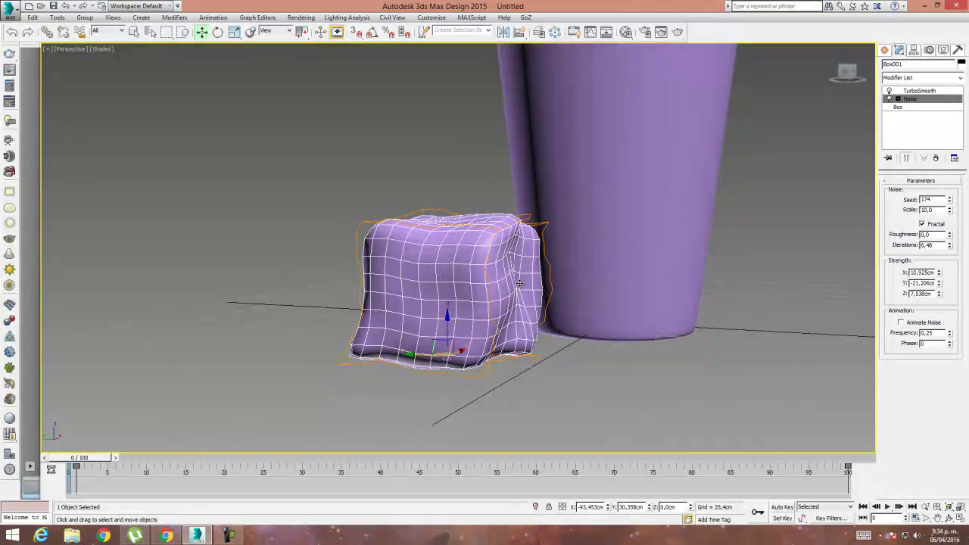
pyautogui.click(918, 90)
# Move the smoothed ice cube in the front view to just above the cup's opening, at about X -6.9 and Z 198.8 cm.
pyautogui.click(406, 134)
pyautogui.keyDown('alt'); pyautogui.moveTo(407, 134); pyautogui.dragTo(510, 313, button='middle'); pyautogui.keyUp('alt')
pyautogui.click(517, 268)
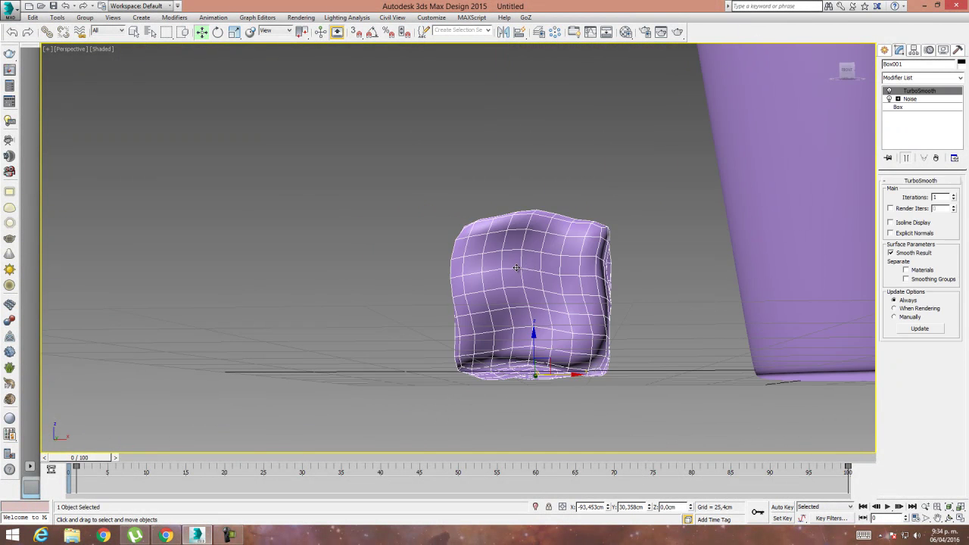
pyautogui.scroll(-4, 610, 250)
pyautogui.moveTo(610, 249); pyautogui.dragTo(584, 186, button='middle')
pyautogui.press('f')
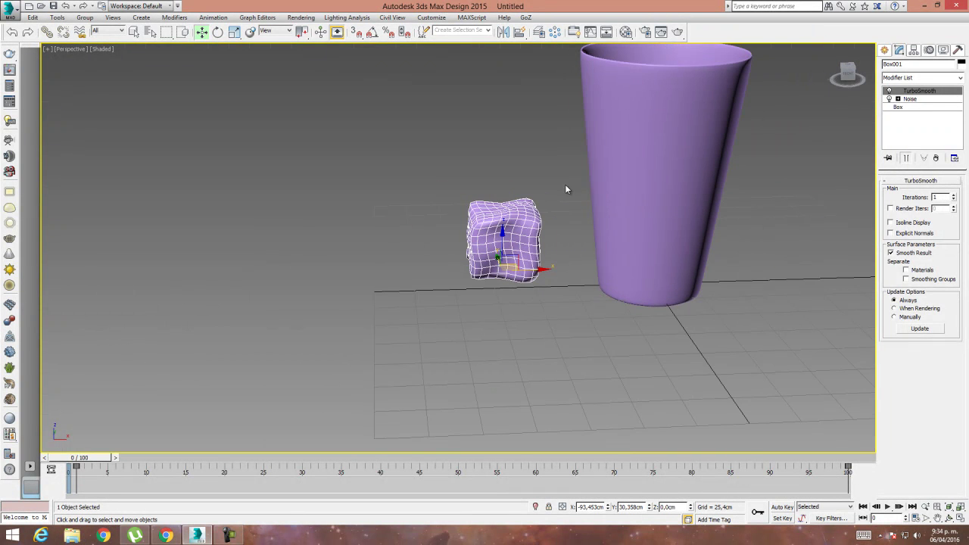
pyautogui.moveTo(453, 256); pyautogui.dragTo(445, 287, button='middle')
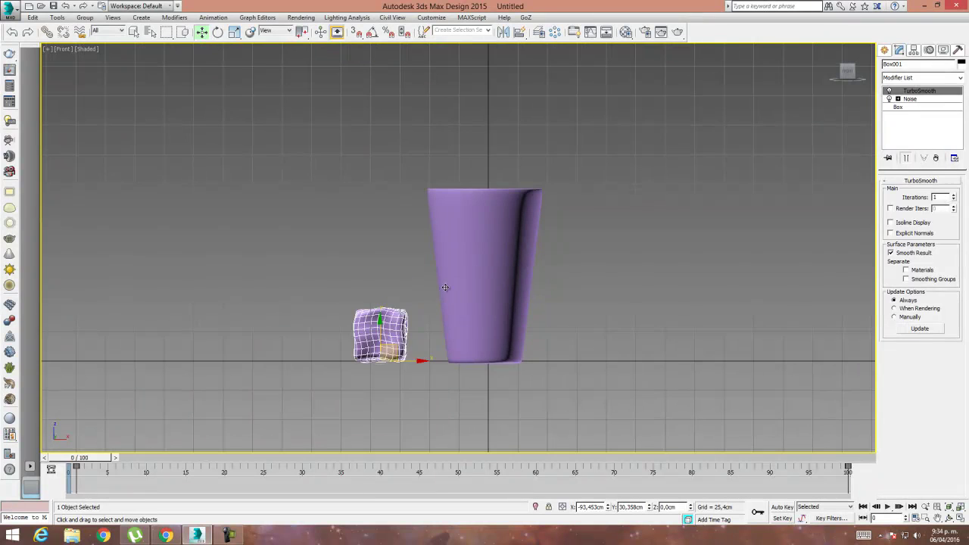
pyautogui.moveTo(392, 347); pyautogui.dragTo(492, 116)
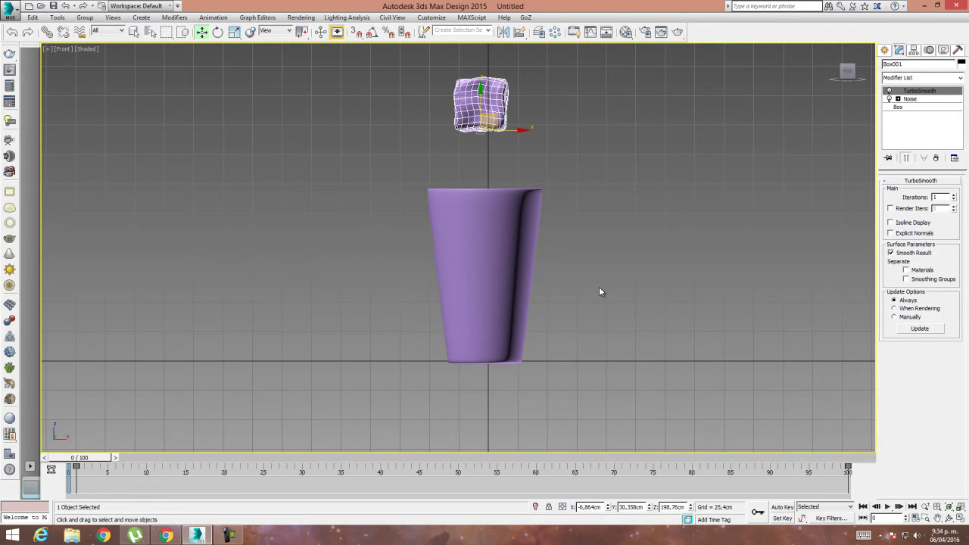
# Set the cup's absolute world X and Y positions to 0 cm.
pyautogui.click(518, 237)
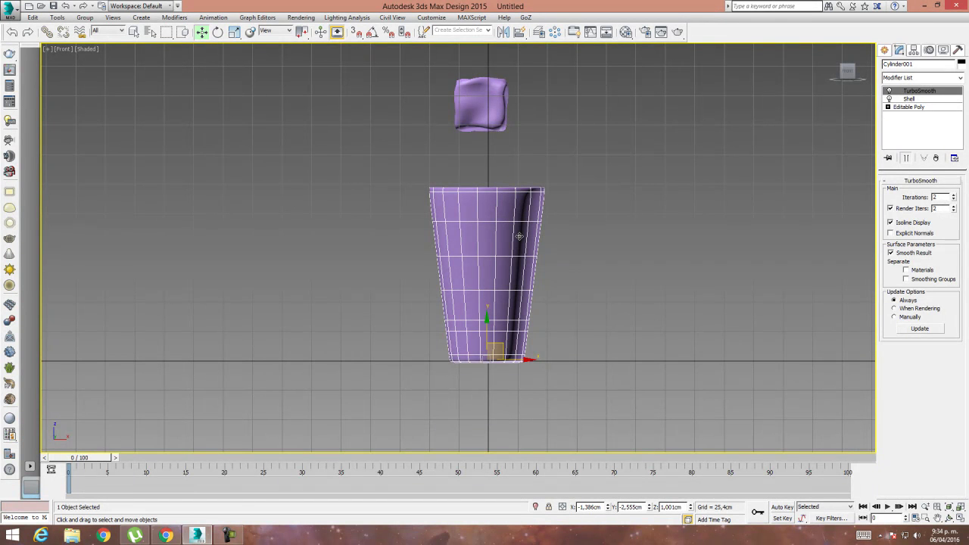
pyautogui.moveTo(519, 236); pyautogui.dragTo(518, 238)
pyautogui.rightClick(202, 33)
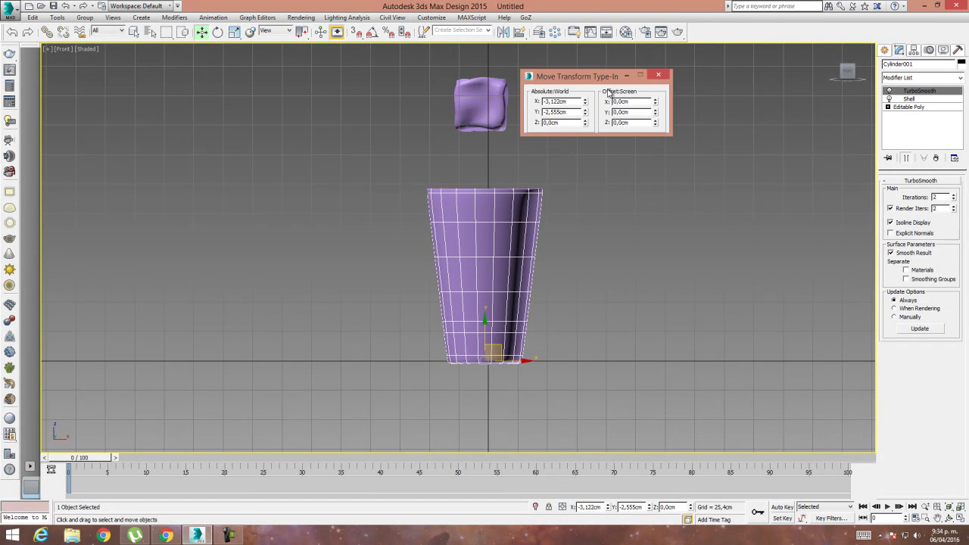
pyautogui.write('0')
pyautogui.press('Tab')
pyautogui.write('0')
pyautogui.click(568, 101)
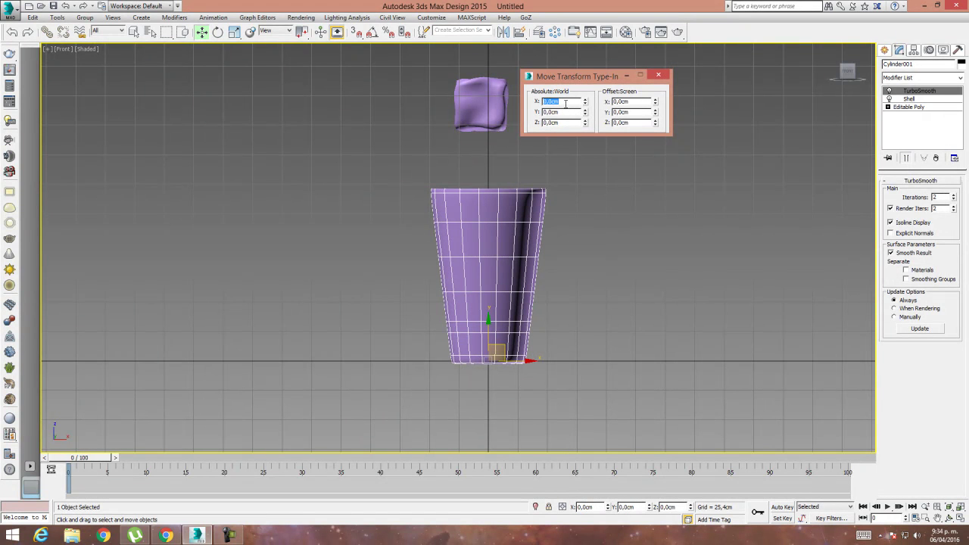
pyautogui.click(659, 75)
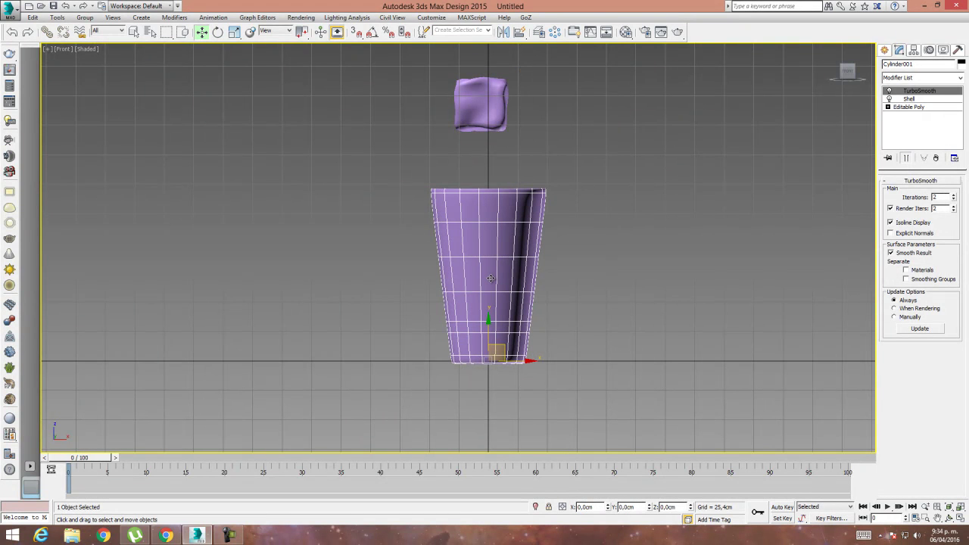
# Create a PArray particle system on the grid beside the cup in perspective view, with an icon size of about 70.7 cm.
pyautogui.scroll(2, 491, 279)
pyautogui.press('p')
pyautogui.keyDown('alt'); pyautogui.moveTo(555, 155); pyautogui.dragTo(600, 251, button='middle'); pyautogui.keyUp('alt')
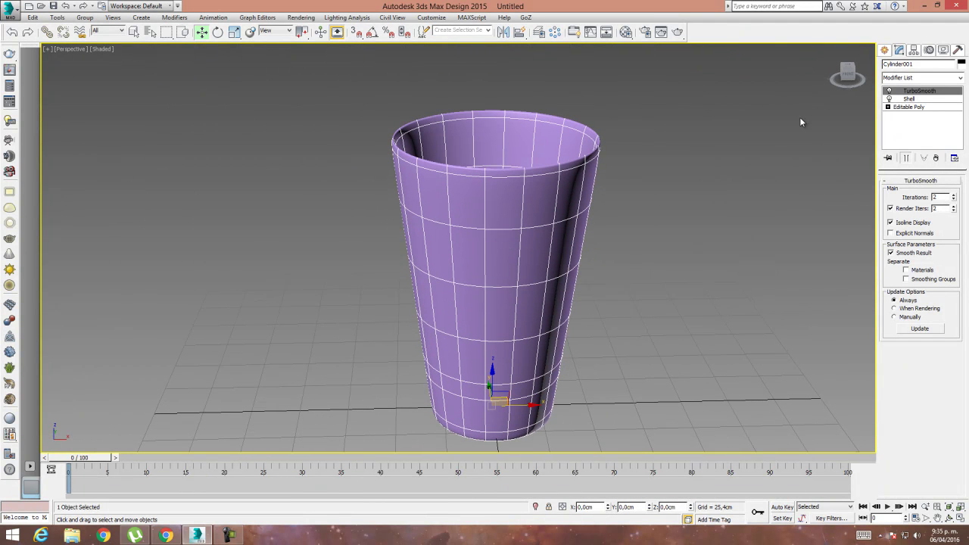
pyautogui.click(887, 50)
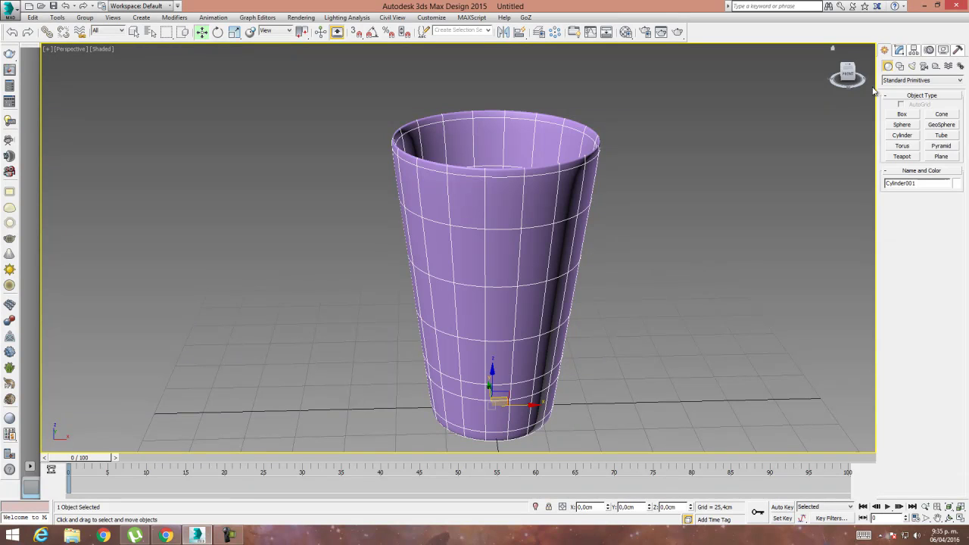
pyautogui.click(898, 81)
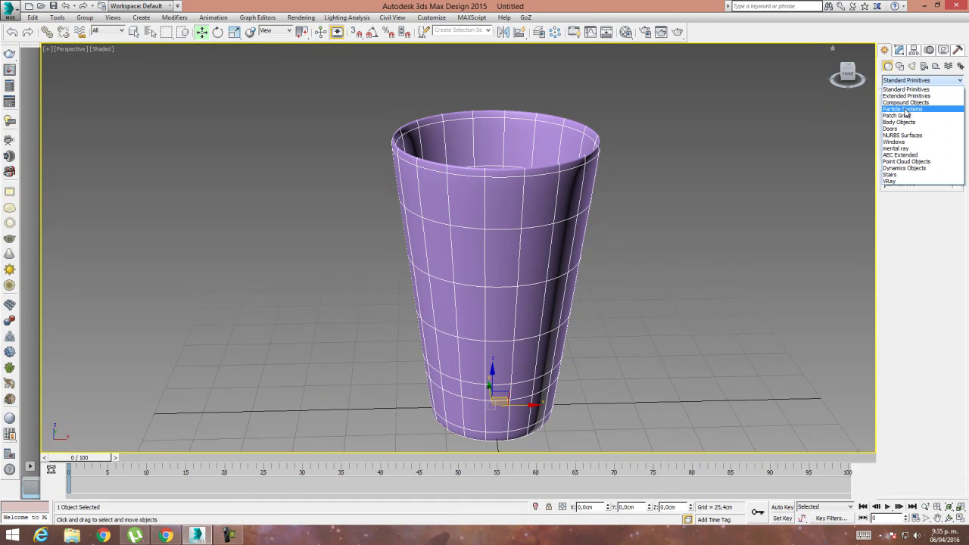
pyautogui.click(907, 110)
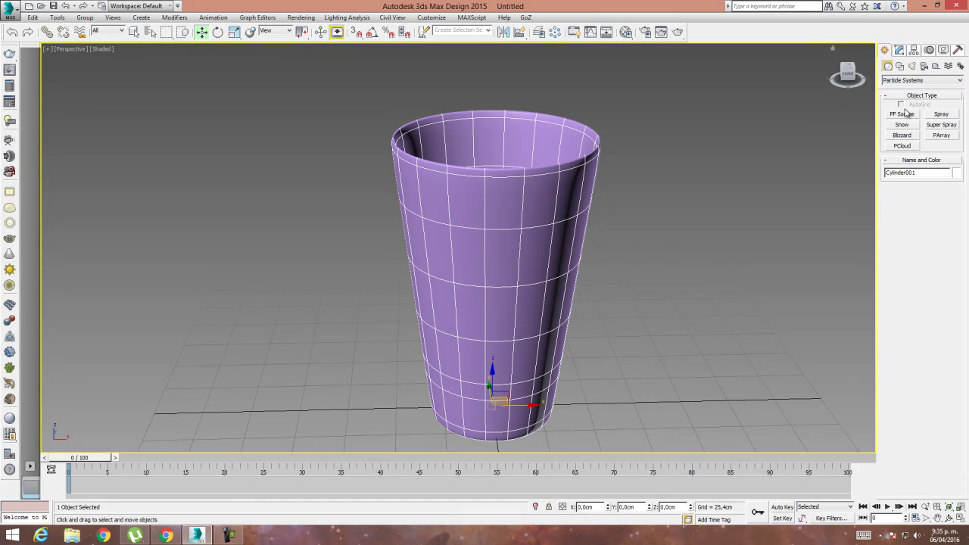
pyautogui.click(941, 135)
pyautogui.moveTo(683, 379); pyautogui.dragTo(577, 240, button='middle')
pyautogui.moveTo(578, 242); pyautogui.dragTo(596, 221)
pyautogui.click(201, 32)
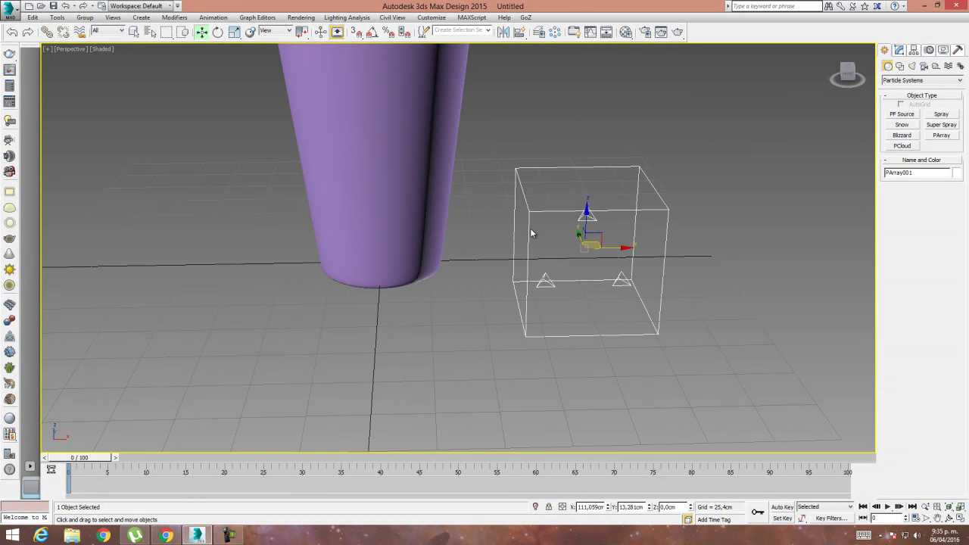
# Widen the particle array's parameter area to three columns and expand its Particle Generation and Particle Type settings.
pyautogui.scroll(-4, 504, 337)
pyautogui.click(900, 51)
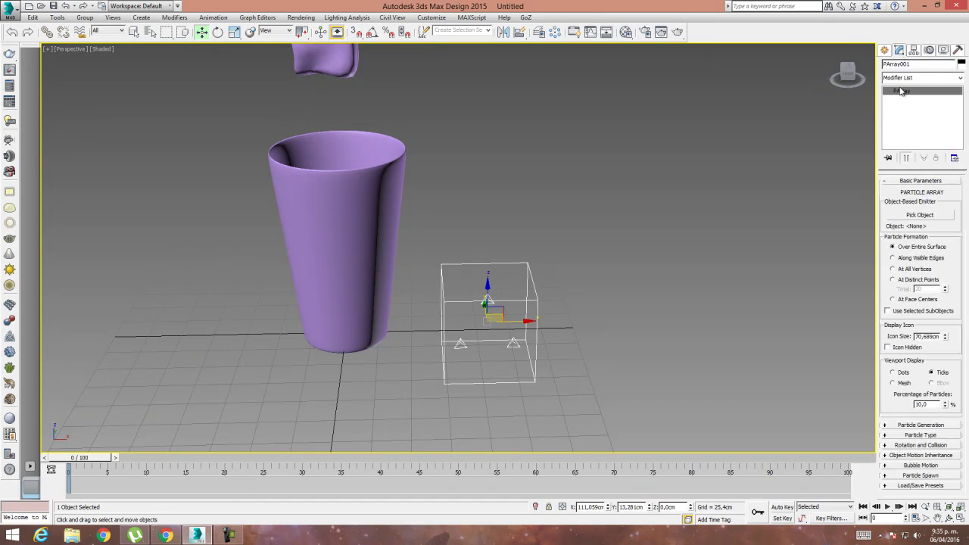
pyautogui.moveTo(882, 267); pyautogui.dragTo(829, 262)
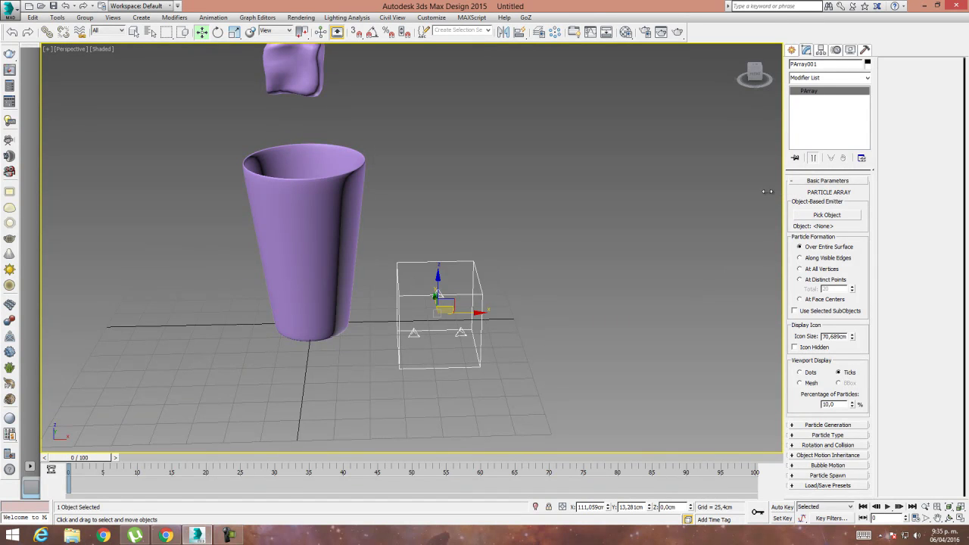
pyautogui.moveTo(770, 191); pyautogui.dragTo(757, 193)
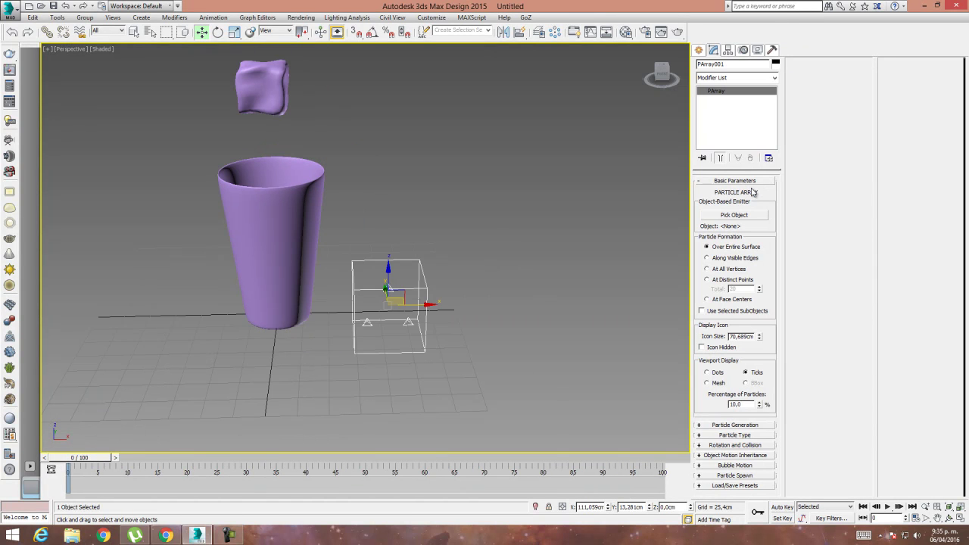
pyautogui.click(720, 425)
pyautogui.click(825, 339)
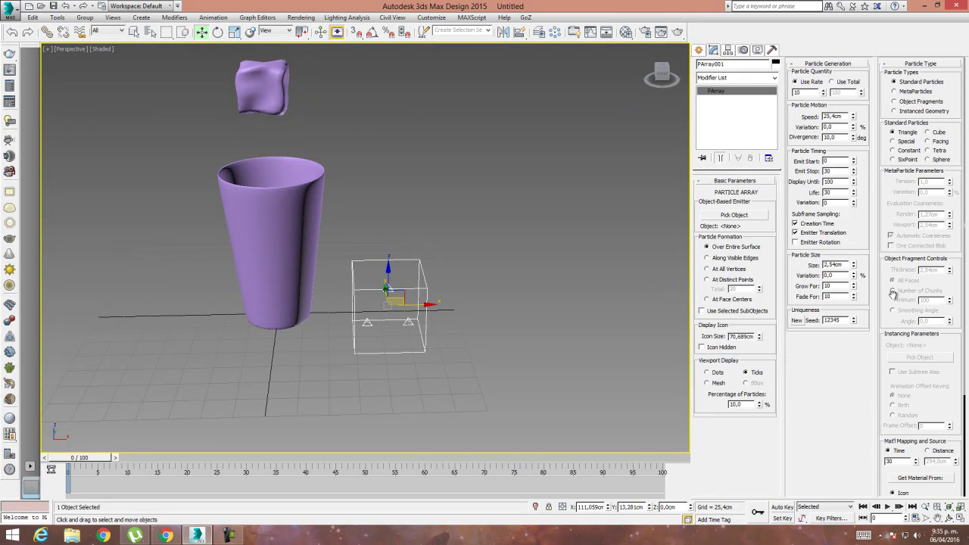
# Assign the cup as the particle array's object-based emitter and rename the cup Vaso.
pyautogui.click(745, 220)
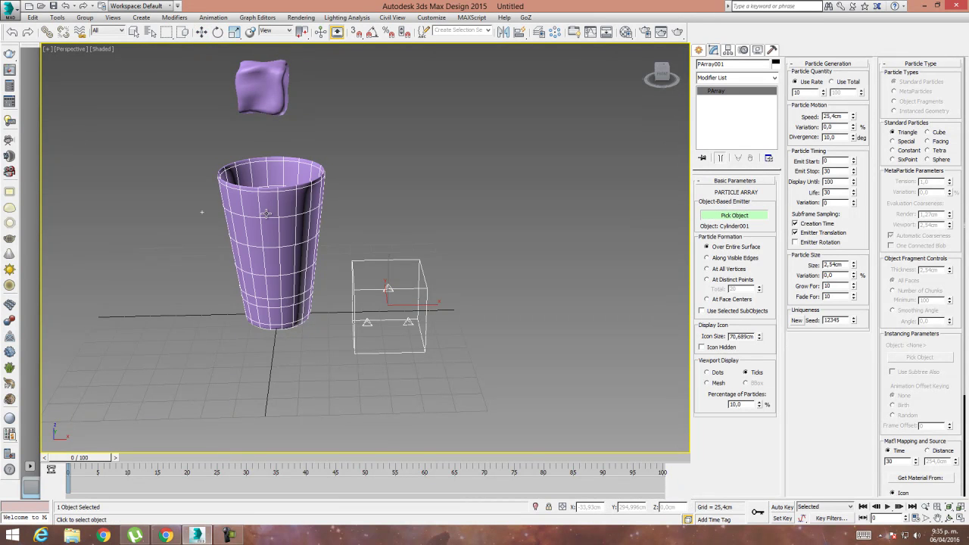
pyautogui.click(248, 219)
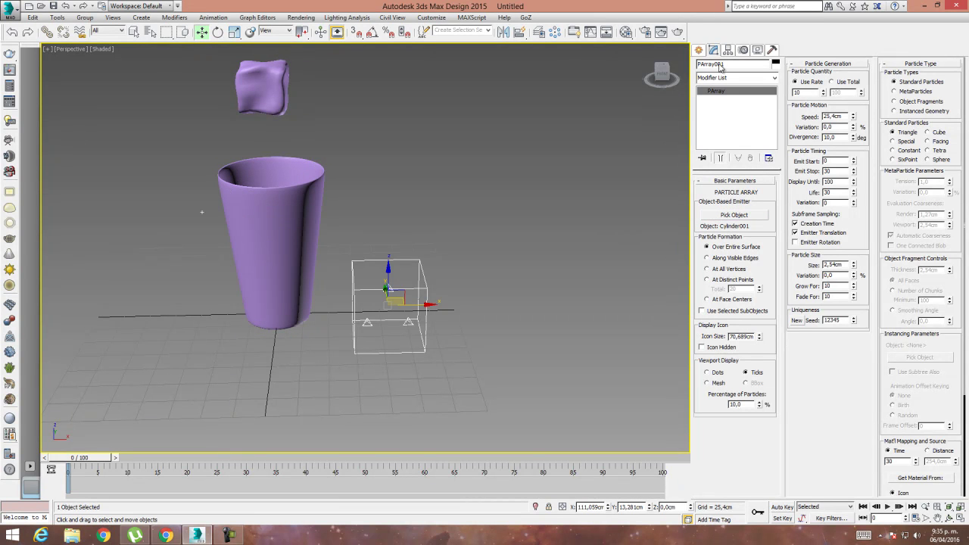
pyautogui.click(260, 206)
pyautogui.moveTo(754, 66); pyautogui.dragTo(513, 83)
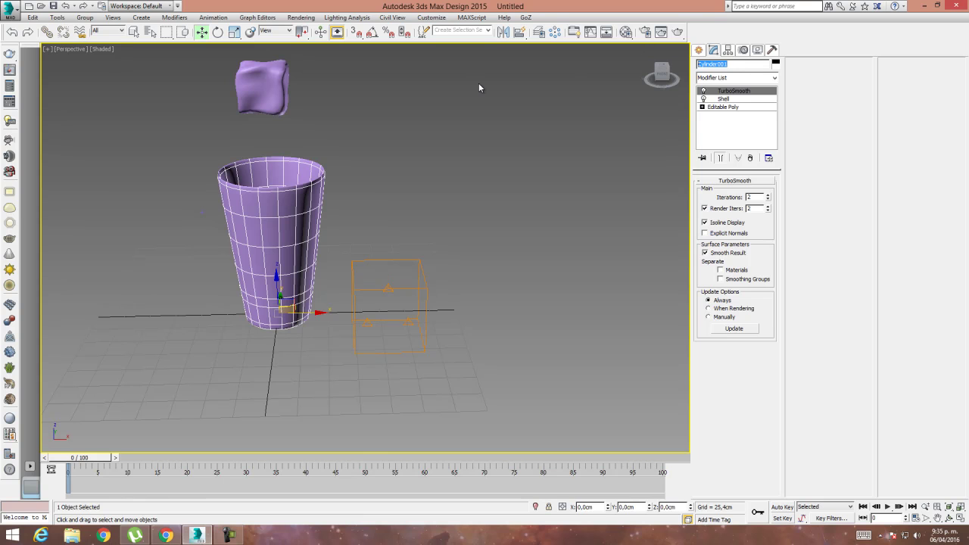
pyautogui.write('Vaso')
# Set the particle array's icon size to about 67.9 cm and display 100% of its particles as Mesh.
pyautogui.click(425, 353)
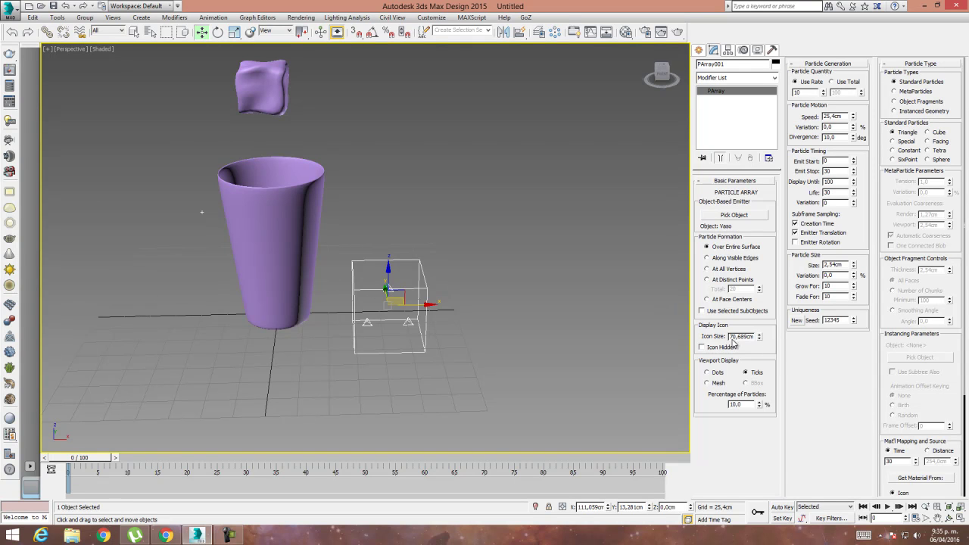
pyautogui.moveTo(761, 342); pyautogui.dragTo(761, 340)
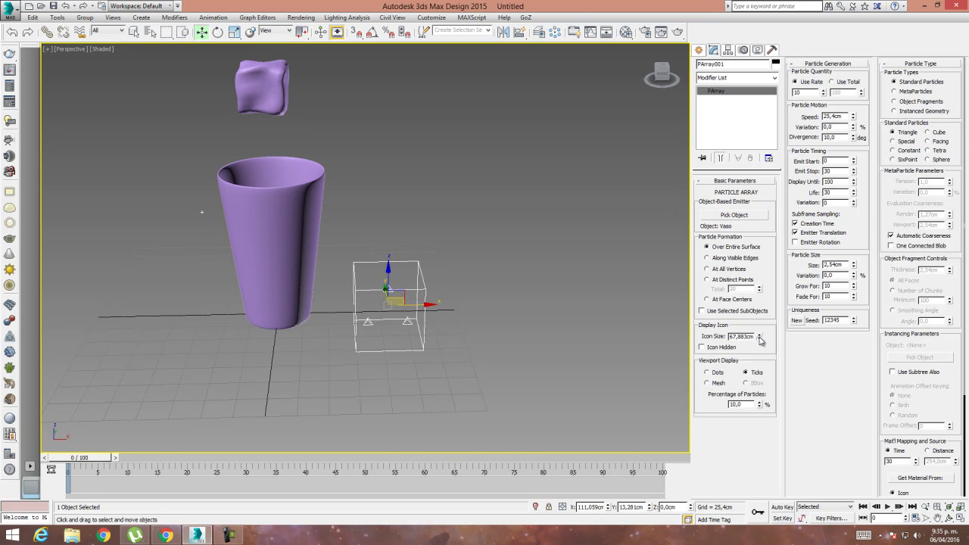
pyautogui.click(707, 383)
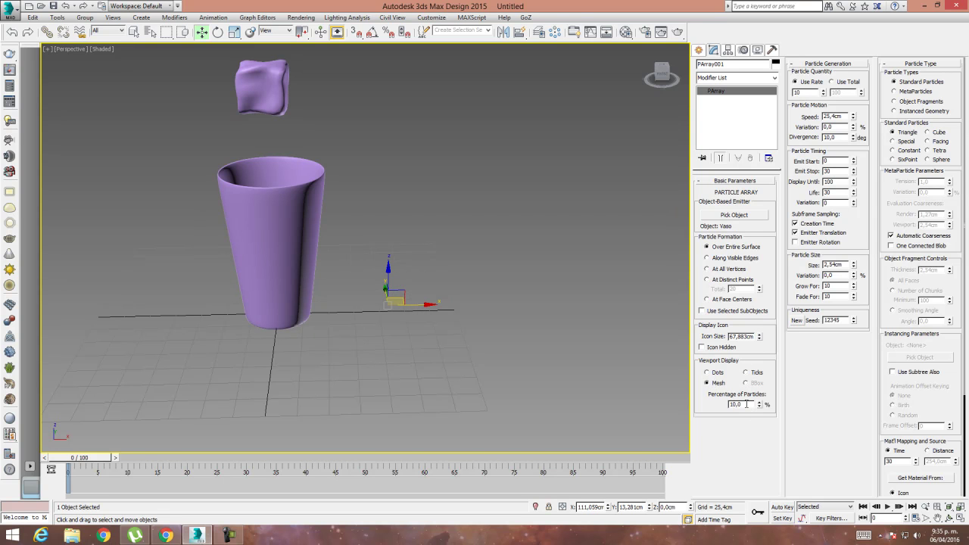
pyautogui.write('10')
pyautogui.press('Return')
# Set the particle speed and divergence to 0 and preview the particles on the cup at frame 20.
pyautogui.doubleClick(844, 116)
pyautogui.doubleClick(838, 137)
pyautogui.click(67, 460)
pyautogui.moveTo(68, 464); pyautogui.dragTo(182, 458)
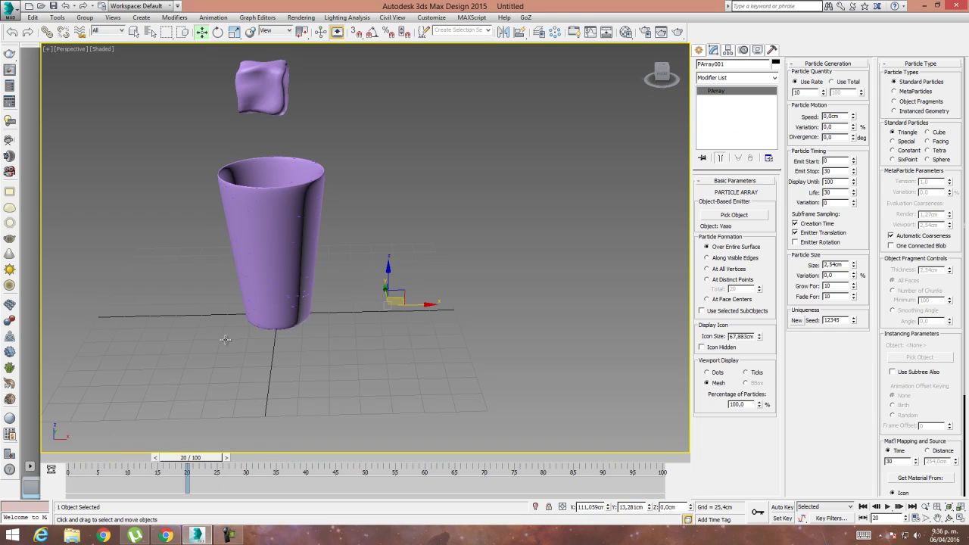
pyautogui.scroll(5, 248, 286)
pyautogui.scroll(-3, 511, 311)
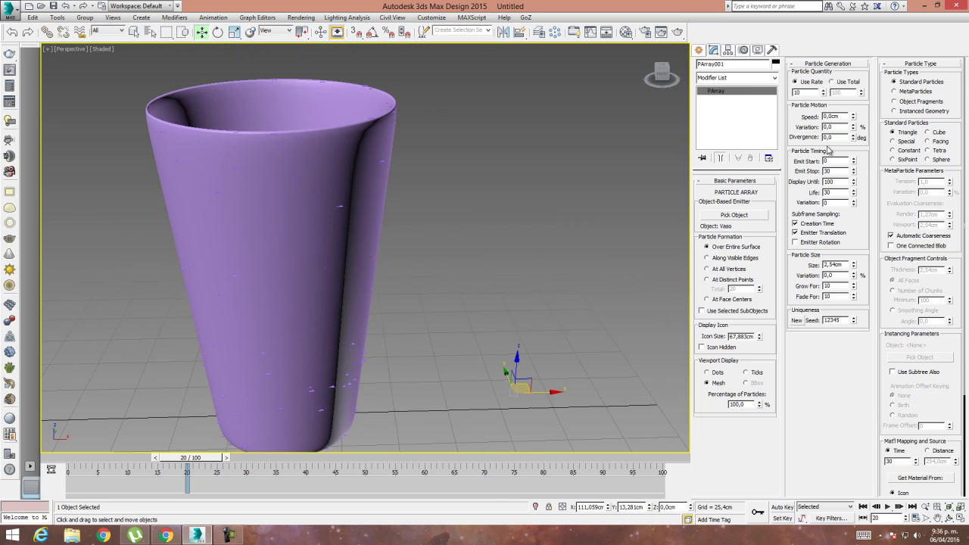
# Set the particle array's Emit Stop, Display Until, Life, Grow For and Fade For values to 0.
pyautogui.doubleClick(833, 171)
pyautogui.write('0')
pyautogui.press('Return')
pyautogui.write('0')
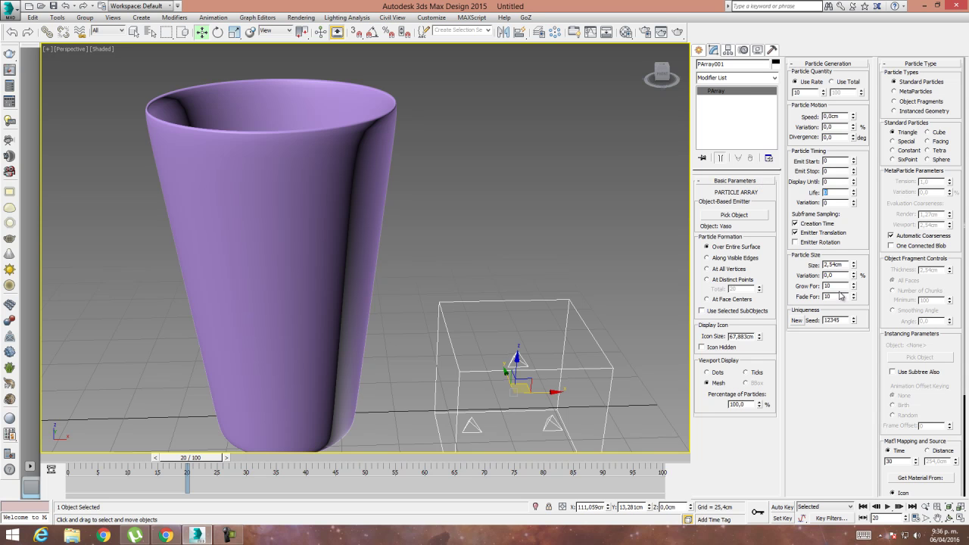
pyautogui.moveTo(828, 286); pyautogui.dragTo(727, 286)
pyautogui.write('0')
pyautogui.press('Return')
# Set the particle size to 50 cm, use a total of 1000 particles, and return to frame 0.
pyautogui.moveTo(842, 265); pyautogui.dragTo(719, 255)
pyautogui.write('60')
pyautogui.press('Return')
pyautogui.click(832, 82)
pyautogui.moveTo(190, 457); pyautogui.dragTo(58, 451)
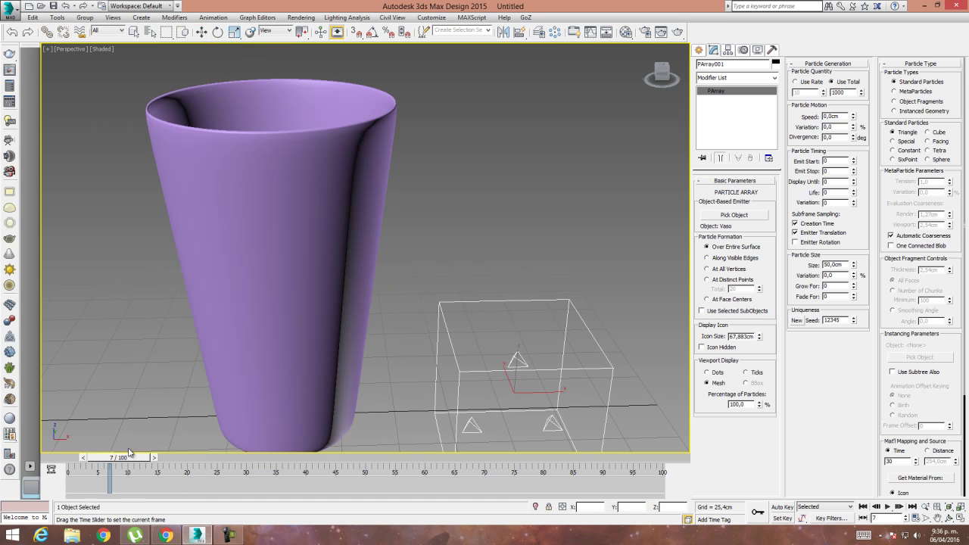
pyautogui.press('w')
pyautogui.scroll(2, 309, 249)
pyautogui.keyDown('alt'); pyautogui.moveTo(309, 249); pyautogui.dragTo(332, 314, button='middle'); pyautogui.keyUp('alt')
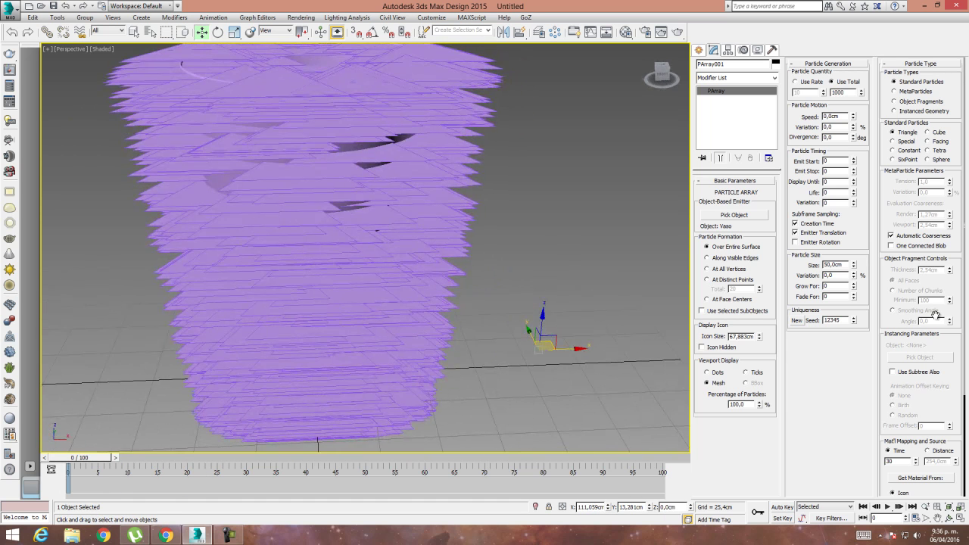
# Change the particle type to MetaParticles and set the particle size to 10 cm.
pyautogui.click(903, 92)
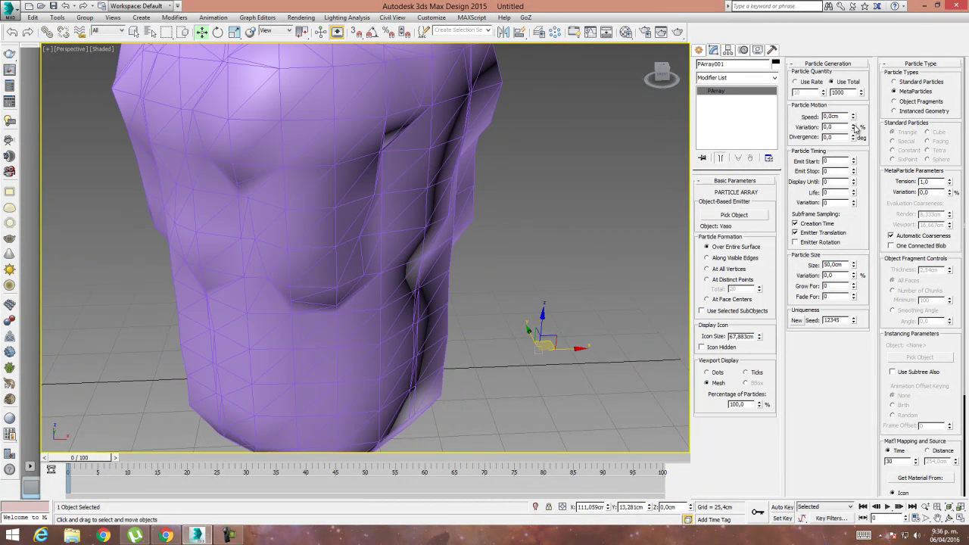
pyautogui.keyDown('alt'); pyautogui.moveTo(283, 283); pyautogui.dragTo(335, 278, button='middle'); pyautogui.keyUp('alt')
pyautogui.keyDown('alt'); pyautogui.moveTo(267, 192); pyautogui.dragTo(267, 301, button='middle'); pyautogui.keyUp('alt')
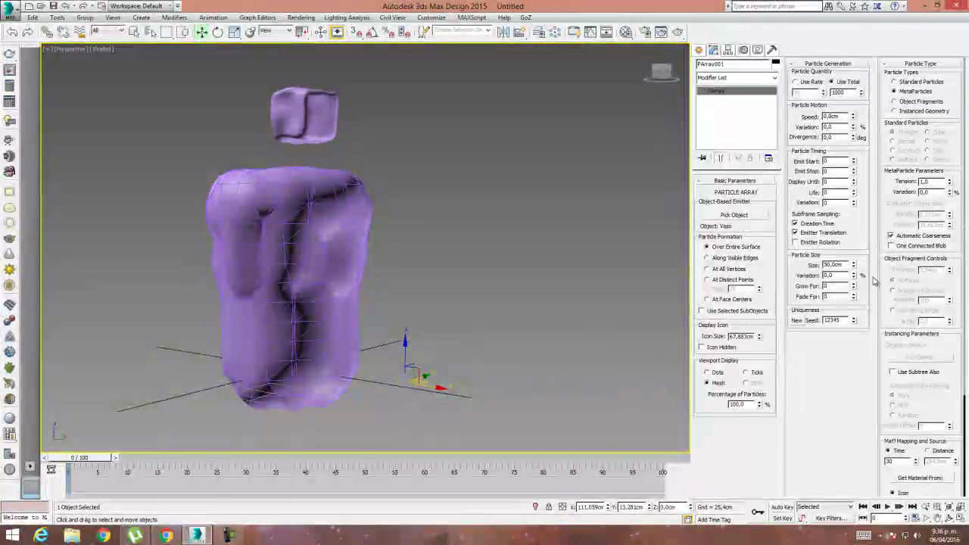
pyautogui.doubleClick(842, 265)
pyautogui.write('10')
pyautogui.press('Return')
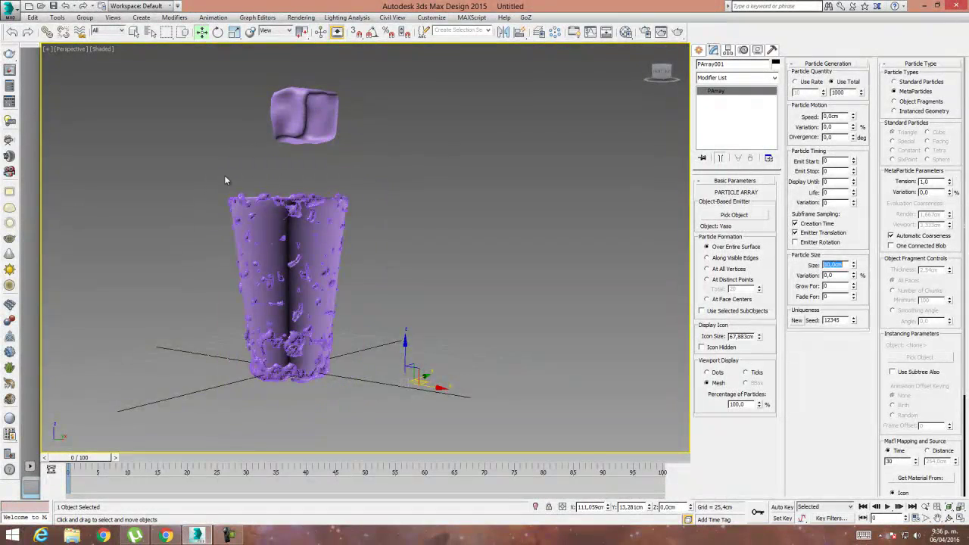
pyautogui.keyDown('alt'); pyautogui.moveTo(226, 180); pyautogui.dragTo(354, 312, button='middle'); pyautogui.keyUp('alt')
pyautogui.scroll(4, 318, 280)
pyautogui.keyDown('alt'); pyautogui.moveTo(371, 363); pyautogui.dragTo(298, 294, button='middle'); pyautogui.keyUp('alt')
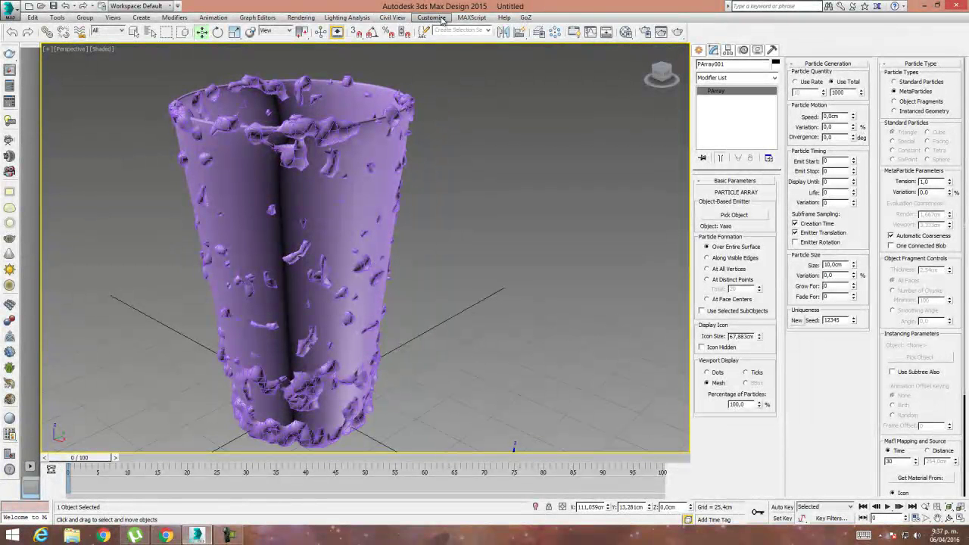
# Set the system unit scale to 1 unit = 1.0 centimeters.
pyautogui.click(431, 17)
pyautogui.click(464, 154)
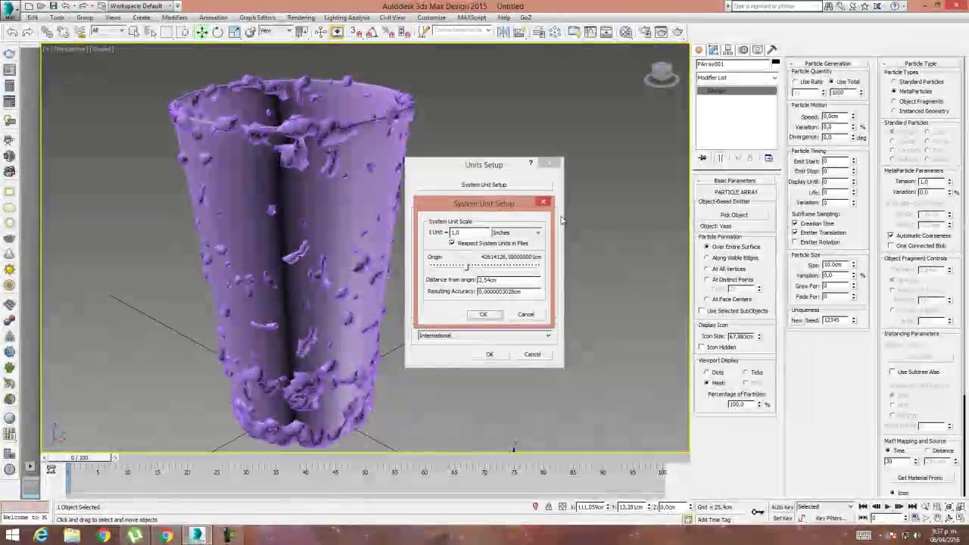
pyautogui.click(517, 234)
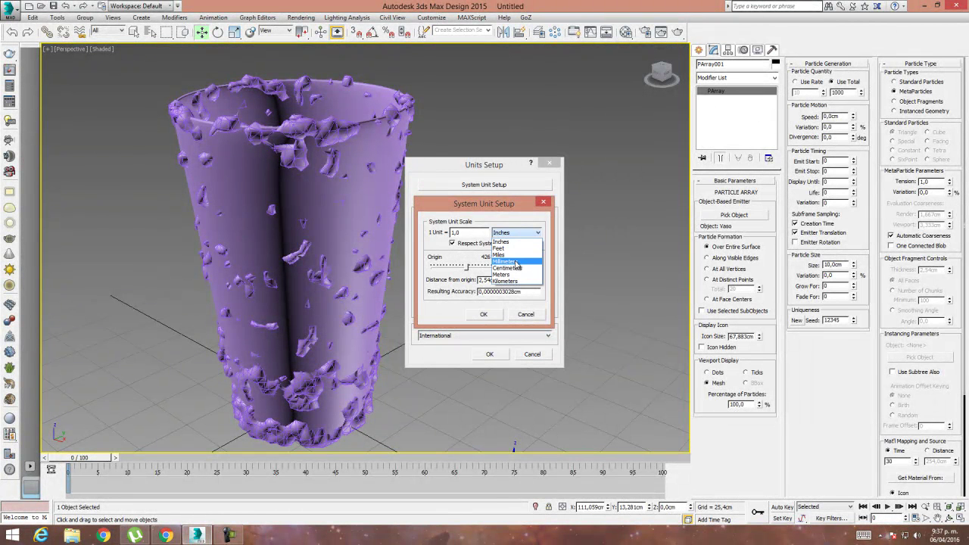
pyautogui.click(508, 268)
pyautogui.click(483, 314)
pyautogui.click(498, 356)
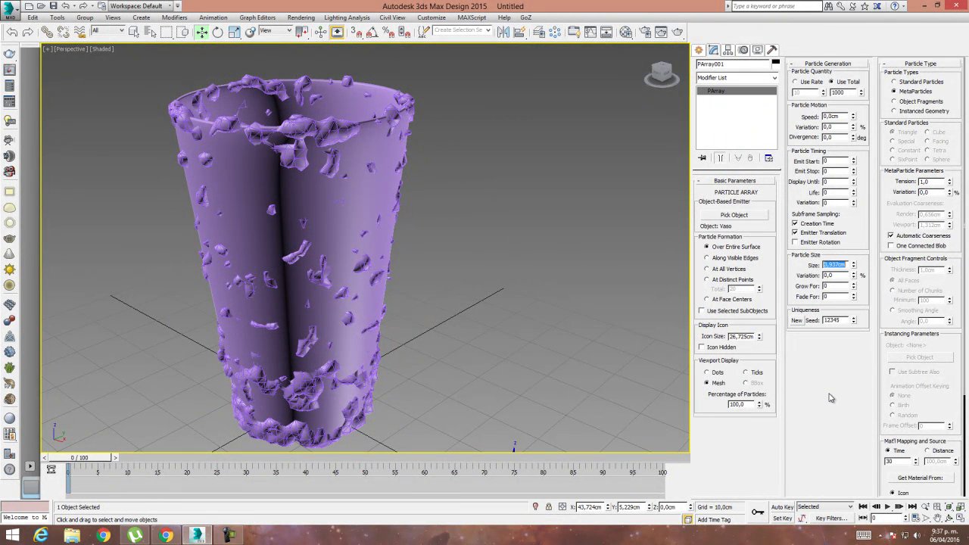
pyautogui.click(838, 276)
# Try to take a snapshot of the particle array.
pyautogui.click(62, 22)
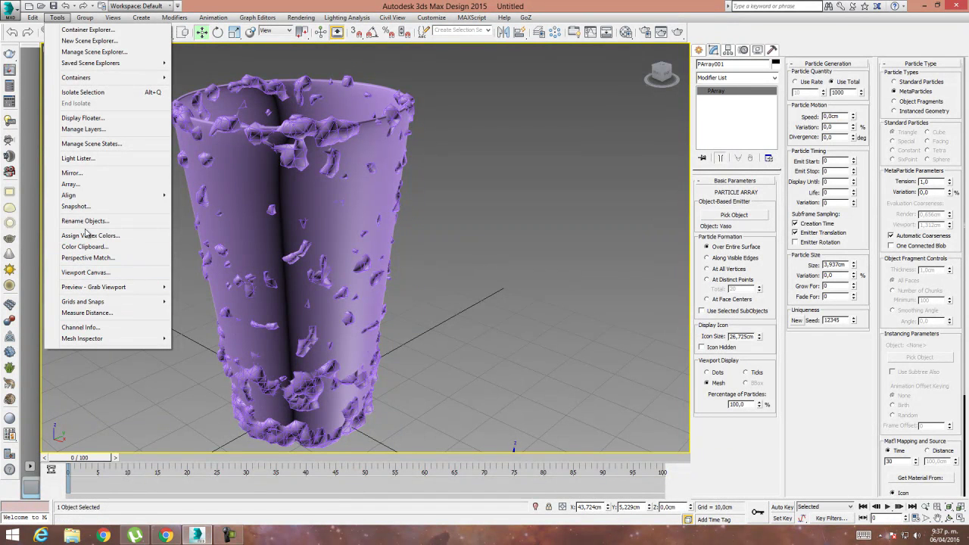
pyautogui.click(75, 206)
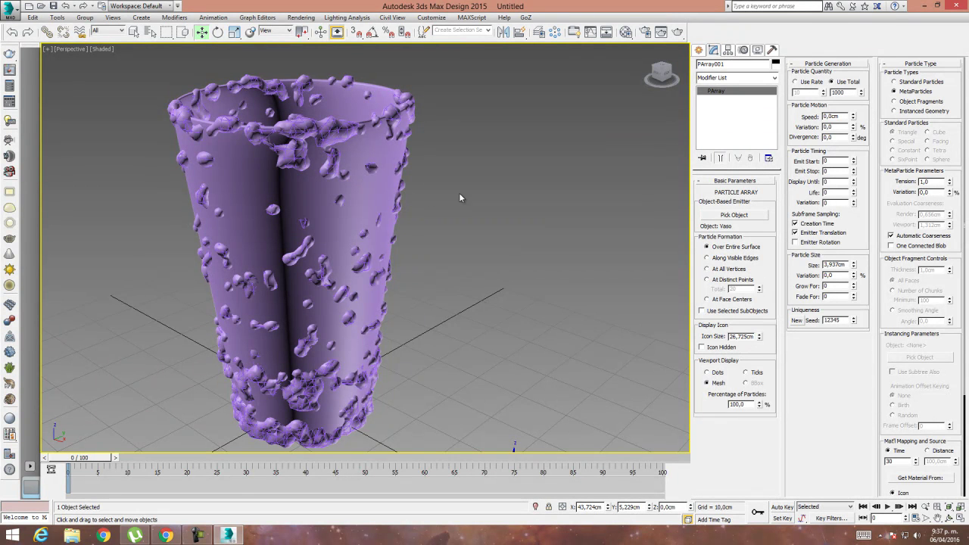
pyautogui.moveTo(523, 324); pyautogui.dragTo(476, 213, button='middle')
pyautogui.scroll(-3, 481, 248)
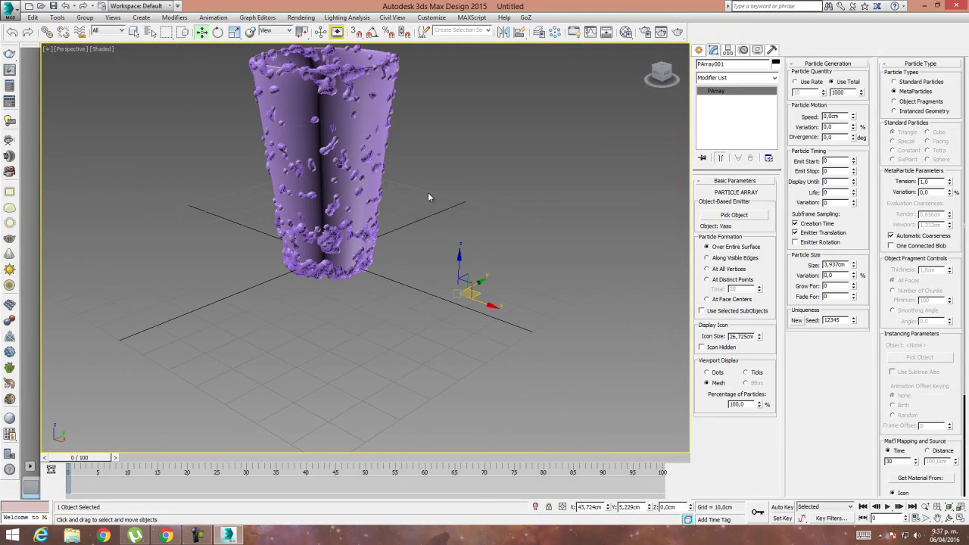
pyautogui.moveTo(548, 379); pyautogui.dragTo(548, 379)
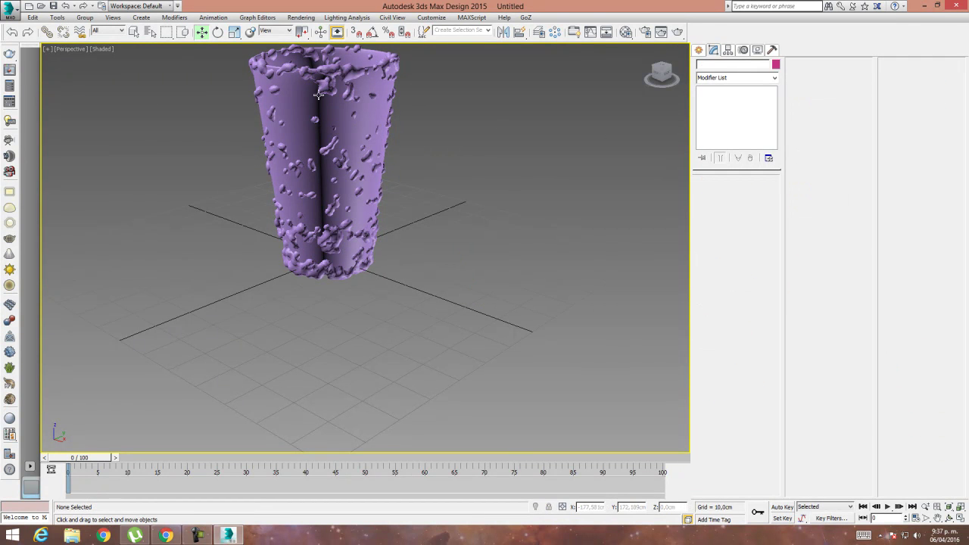
# Create a single snapshot of the particle array using the Mesh clone method.
pyautogui.moveTo(437, 137); pyautogui.dragTo(324, 211, button='middle')
pyautogui.click(57, 16)
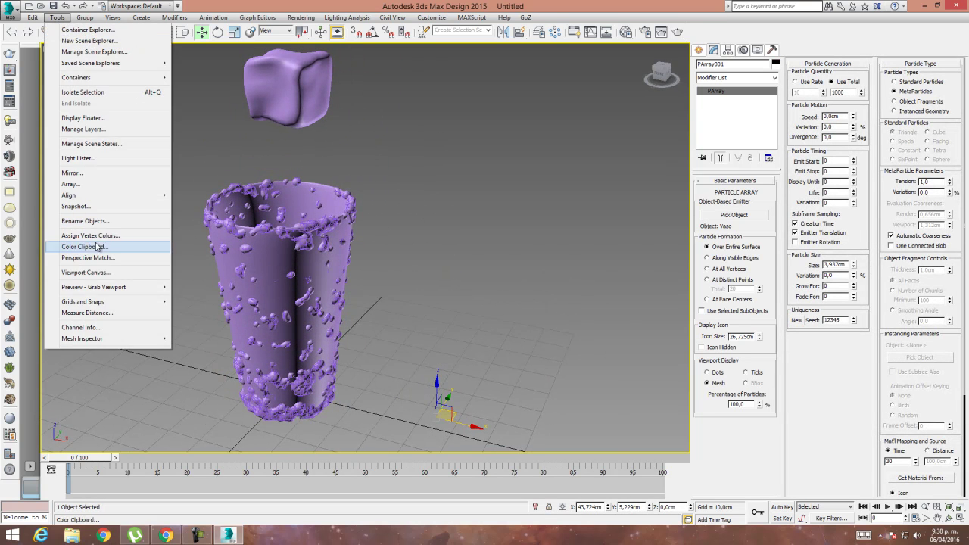
pyautogui.click(85, 206)
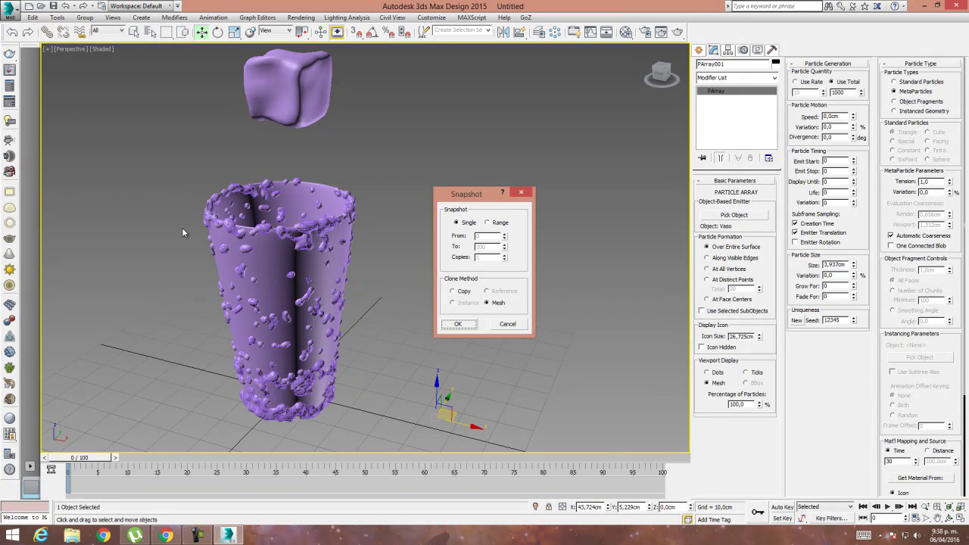
pyautogui.click(458, 325)
# Clear the current selection and select the droplet mesh made by the snapshot on the cup.
pyautogui.keyDown('alt'); pyautogui.moveTo(447, 354); pyautogui.dragTo(460, 266, button='middle'); pyautogui.keyUp('alt')
pyautogui.click(445, 276)
pyautogui.moveTo(446, 277); pyautogui.dragTo(681, 413)
pyautogui.click(589, 416)
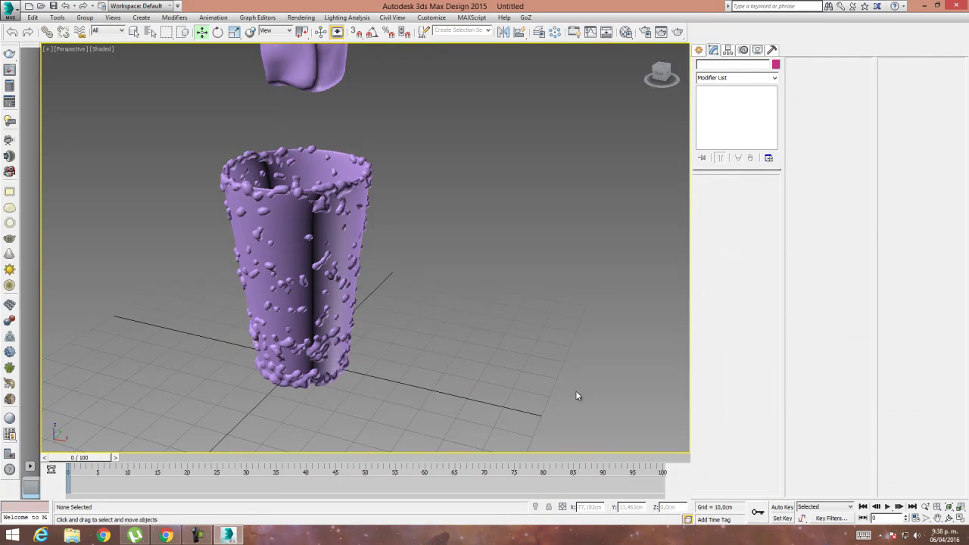
pyautogui.click(327, 181)
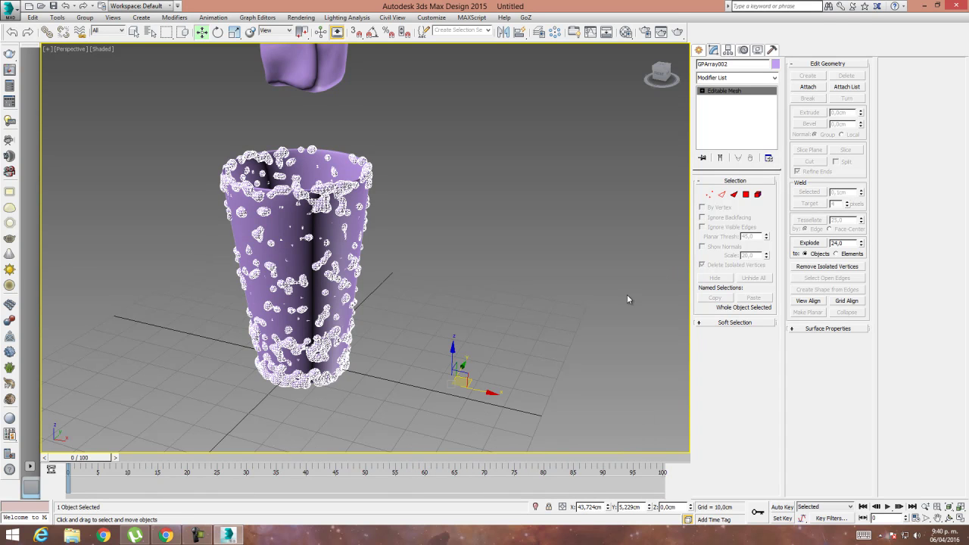
# Add a ProOptimizer modifier to the droplet mesh and calculate its optimization.
pyautogui.moveTo(324, 213); pyautogui.dragTo(366, 215, button='middle')
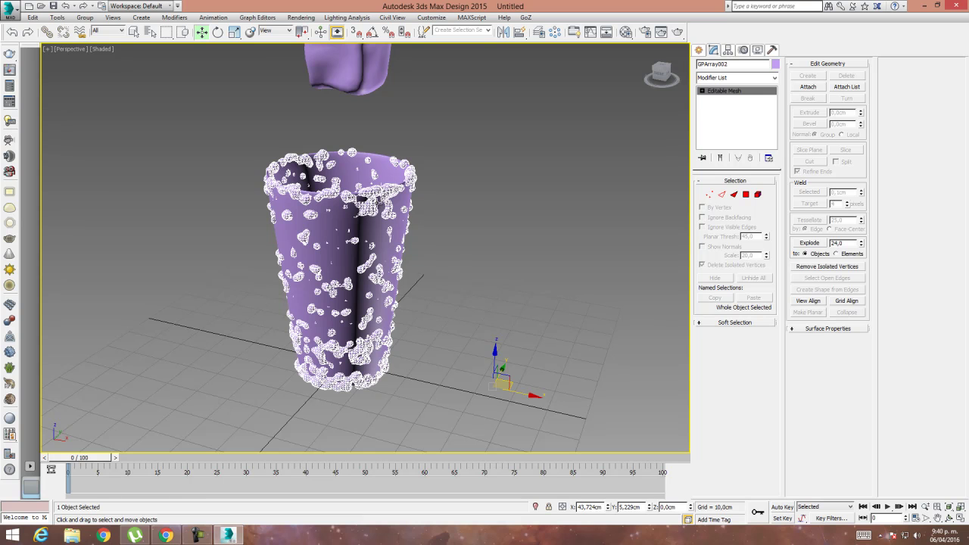
pyautogui.scroll(5, 362, 215)
pyautogui.moveTo(477, 369); pyautogui.dragTo(511, 278, button='middle')
pyautogui.scroll(-3, 443, 292)
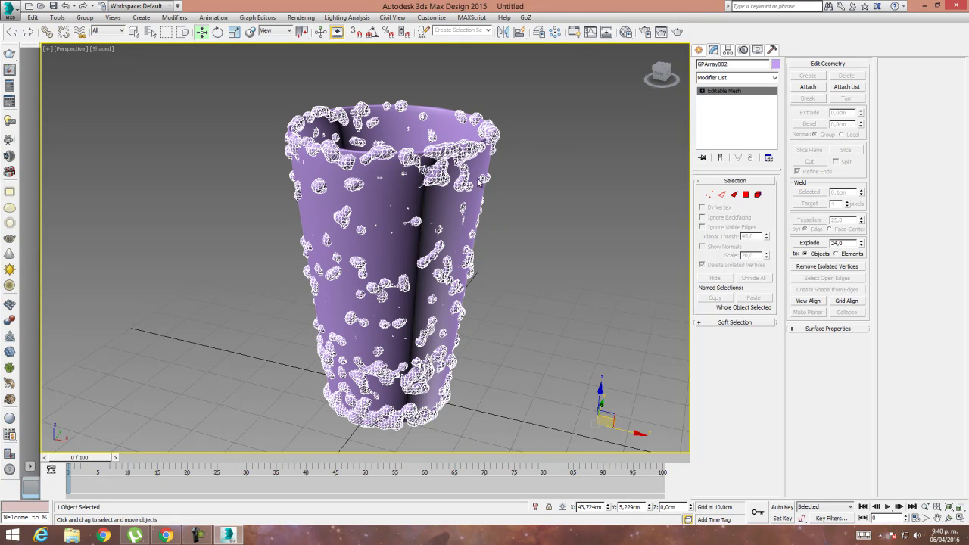
pyautogui.click(774, 78)
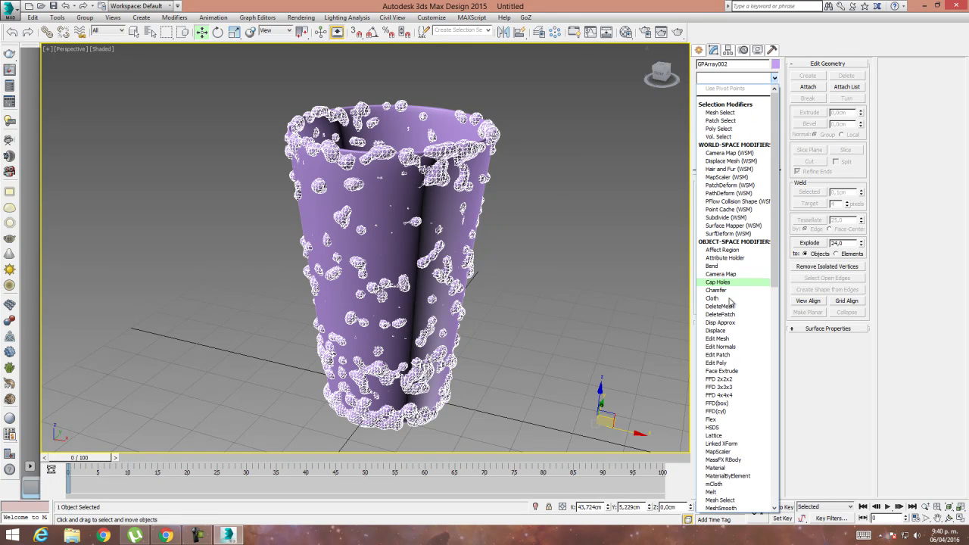
pyautogui.moveTo(776, 183); pyautogui.dragTo(782, 370)
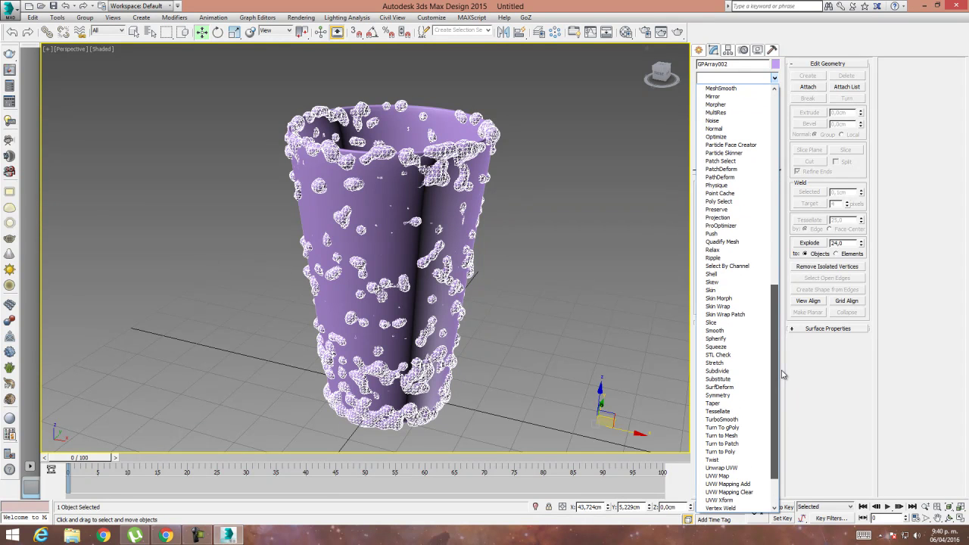
pyautogui.click(725, 226)
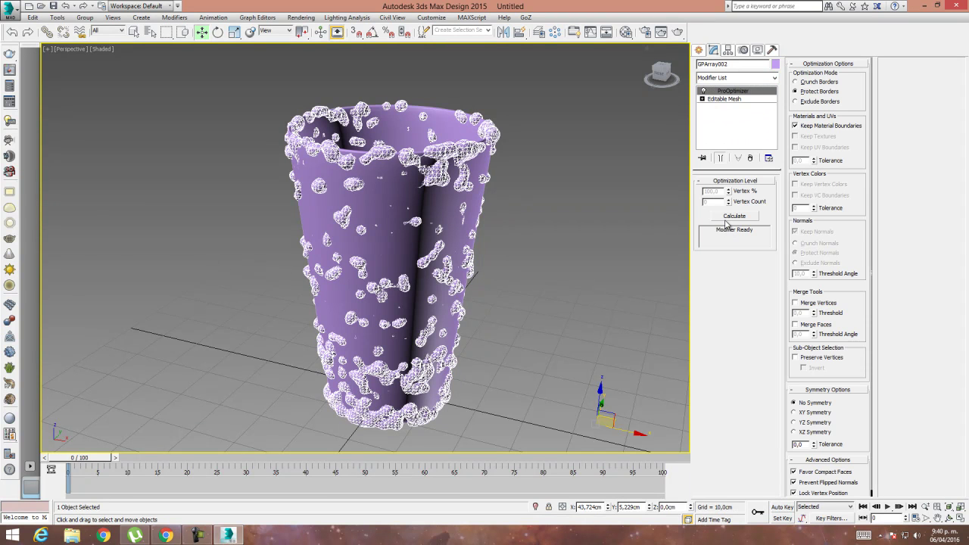
pyautogui.click(729, 219)
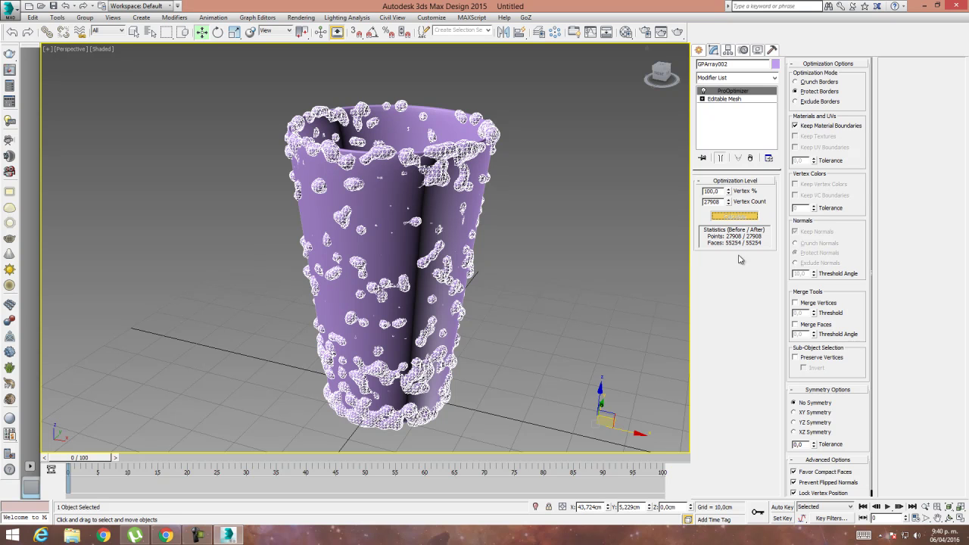
# Add a Relax modifier to the droplet mesh with a relax value of 1.0, then clear the selection.
pyautogui.click(774, 78)
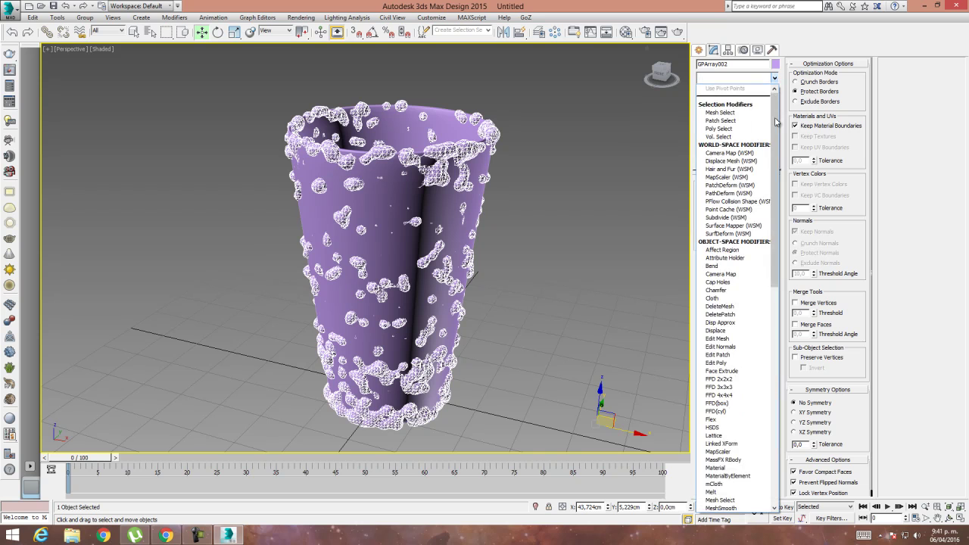
pyautogui.moveTo(777, 158); pyautogui.dragTo(775, 378)
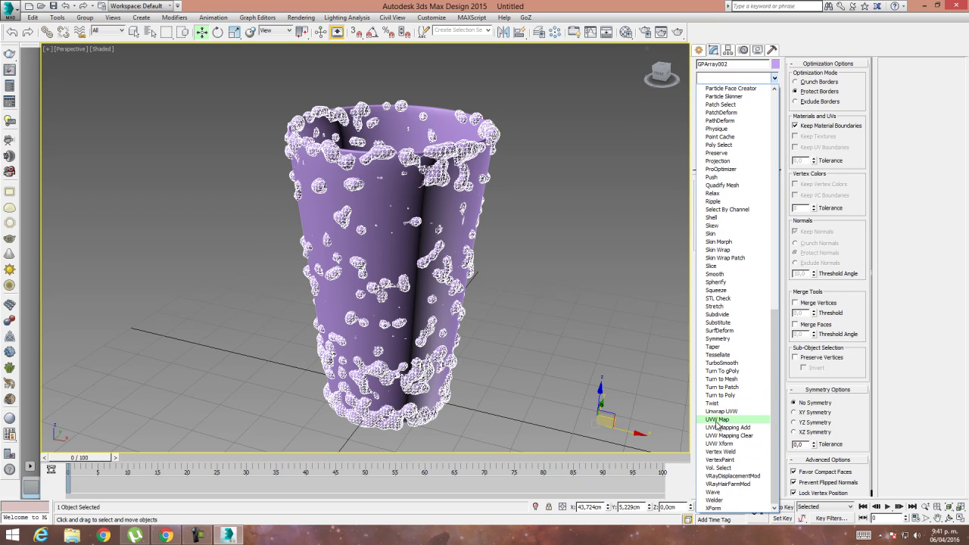
pyautogui.click(716, 194)
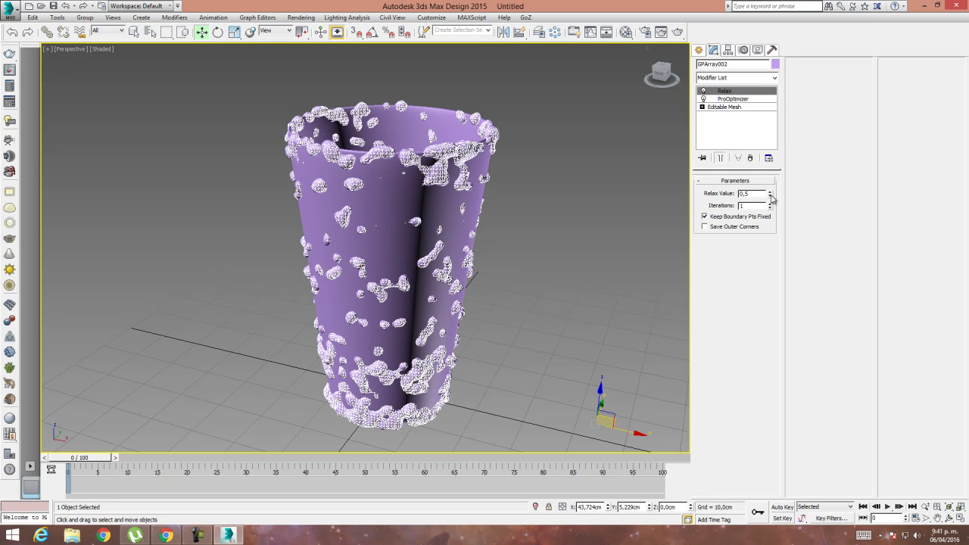
pyautogui.moveTo(771, 195); pyautogui.dragTo(790, 114)
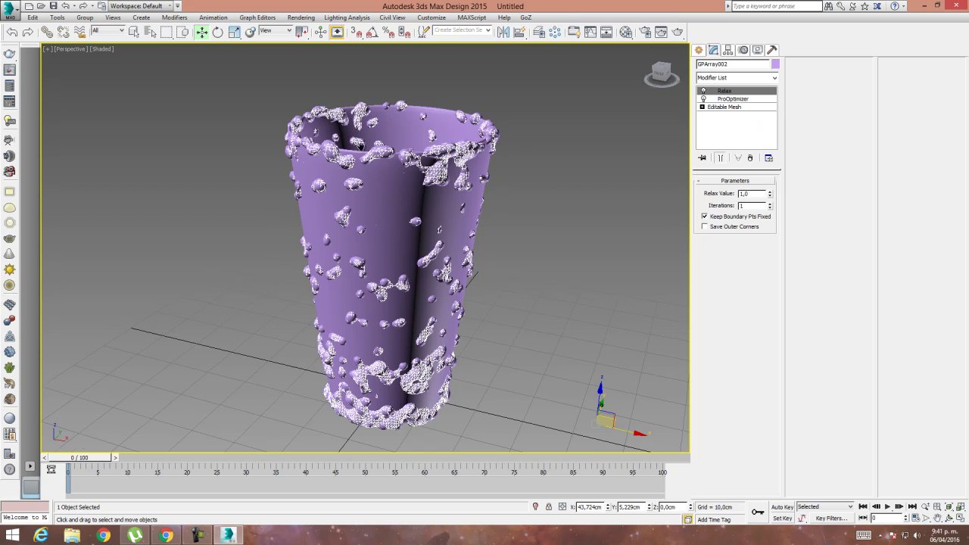
pyautogui.scroll(5, 421, 196)
pyautogui.scroll(2, 421, 195)
pyautogui.moveTo(513, 276); pyautogui.dragTo(354, 192, button='middle')
pyautogui.scroll(-5, 406, 234)
pyautogui.scroll(-3, 489, 301)
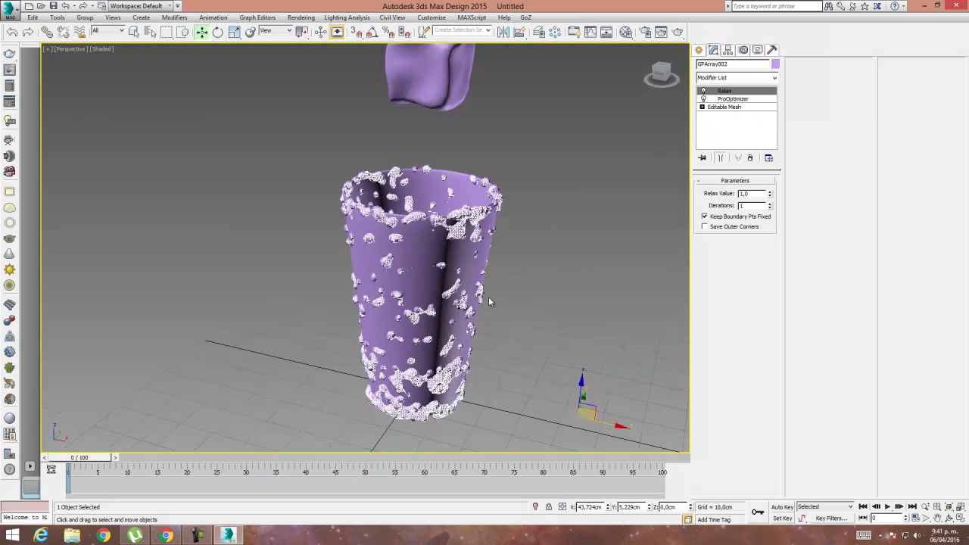
pyautogui.click(502, 279)
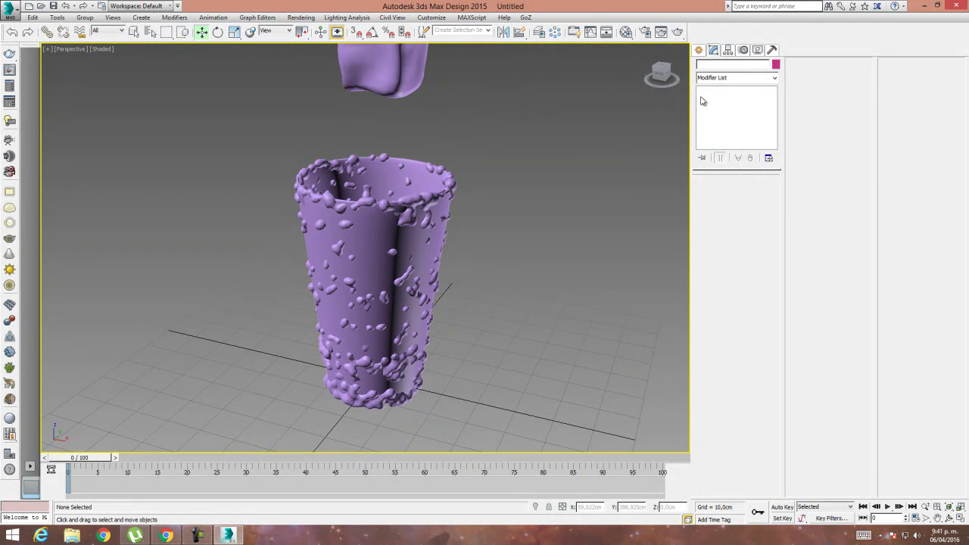
pyautogui.click(197, 535)
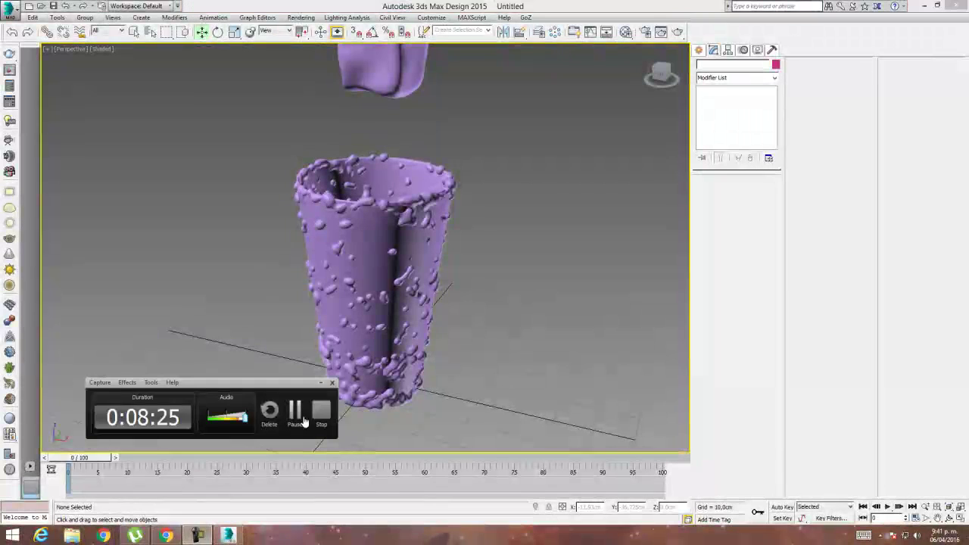
pyautogui.click(292, 410)
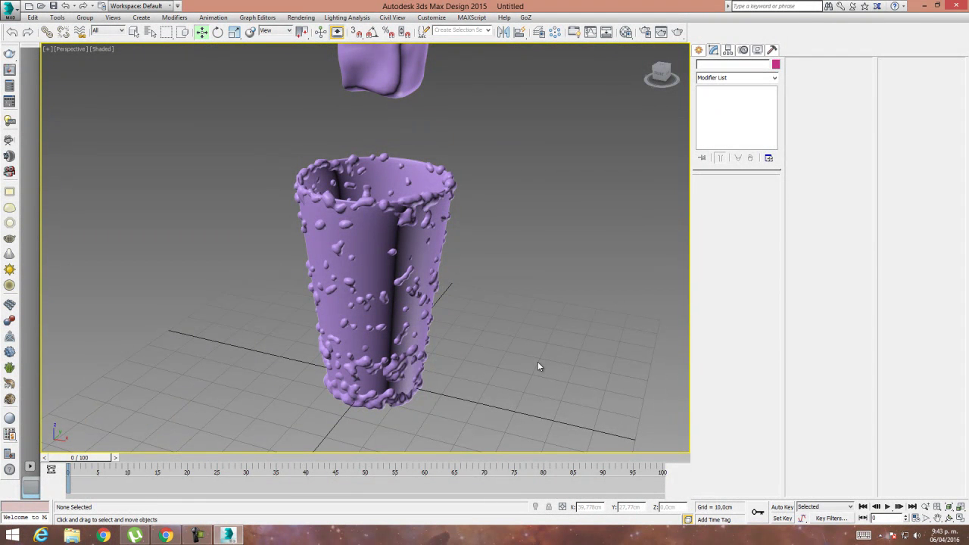
pyautogui.moveTo(409, 263); pyautogui.dragTo(389, 255, button='middle')
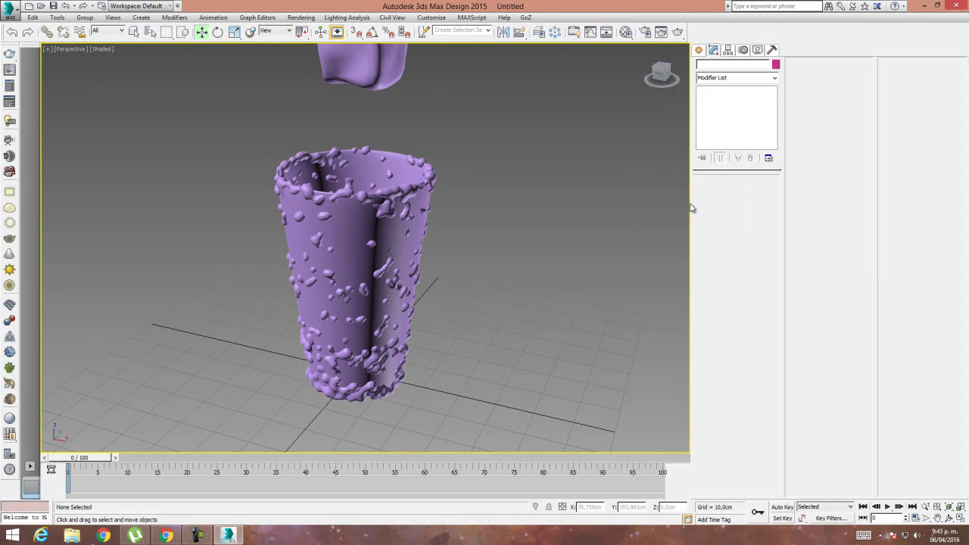
# Narrow the command panel to one column and create a standard sphere about 4 cm in radius beside the cup.
pyautogui.moveTo(694, 203); pyautogui.dragTo(876, 203)
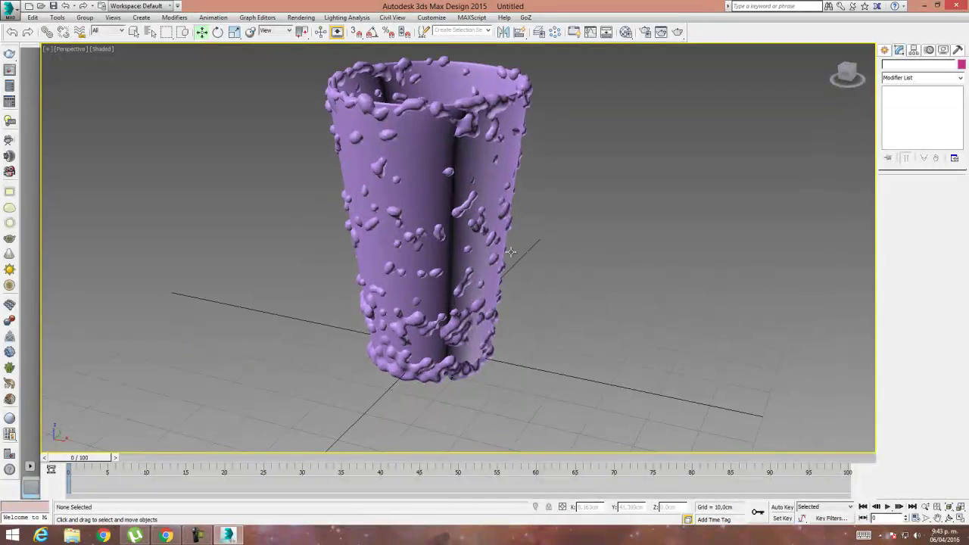
pyautogui.keyDown('alt'); pyautogui.moveTo(551, 309); pyautogui.dragTo(562, 263, button='middle'); pyautogui.keyUp('alt')
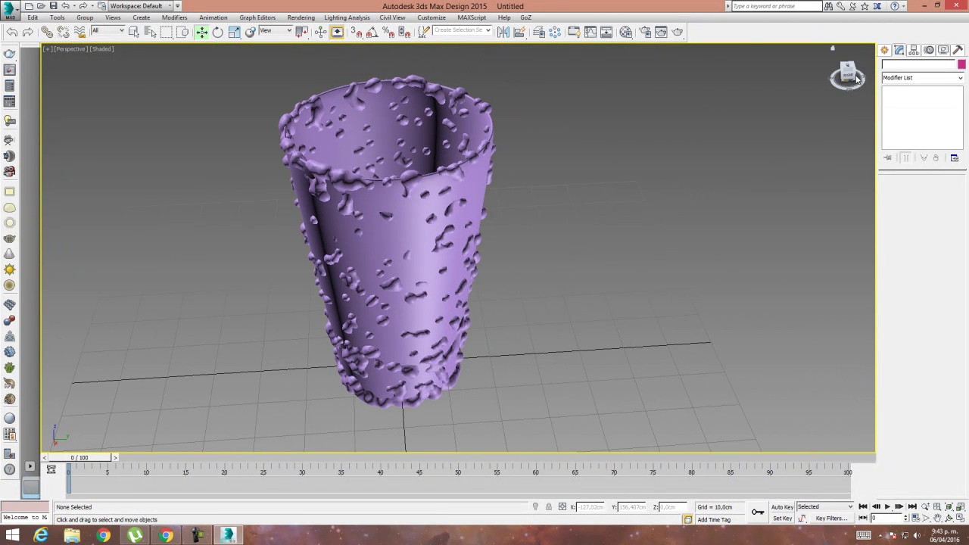
pyautogui.click(885, 49)
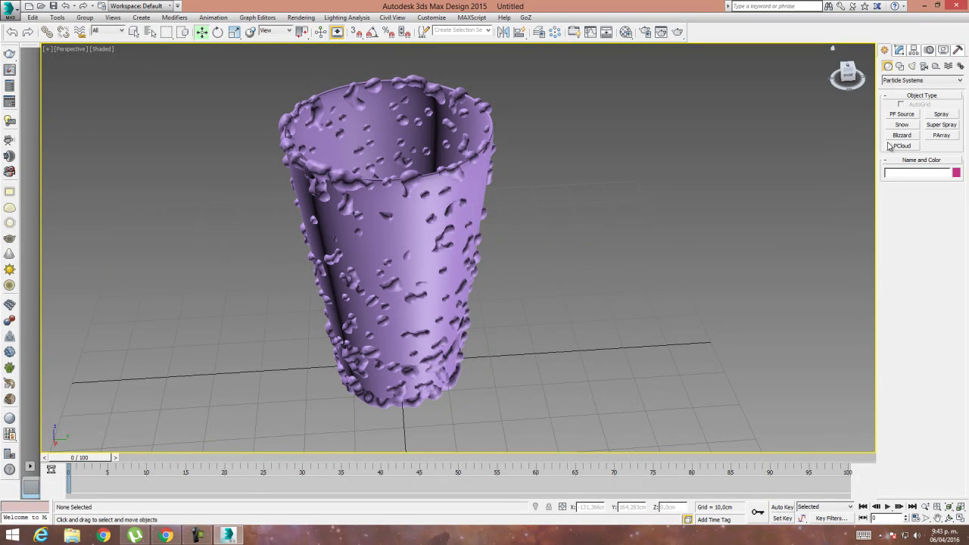
pyautogui.click(901, 80)
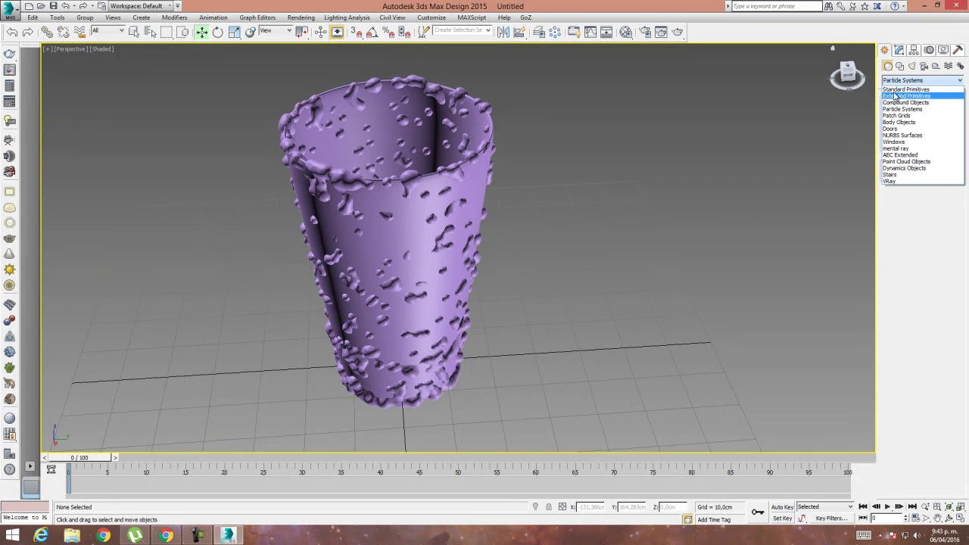
pyautogui.click(905, 89)
pyautogui.click(902, 125)
pyautogui.moveTo(537, 377); pyautogui.dragTo(511, 320, button='middle')
pyautogui.moveTo(519, 286)
pyautogui.mouseDown()
pyautogui.moveTo(552, 288)
pyautogui.moveTo(529, 281)
pyautogui.mouseUp()
pyautogui.click(202, 32)
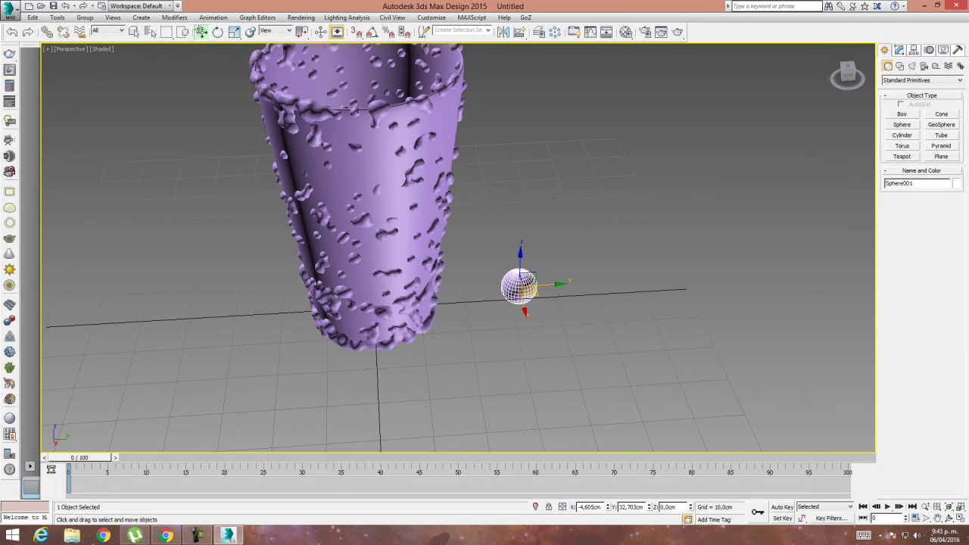
# Set the sphere's segments to 15.
pyautogui.keyDown('alt'); pyautogui.moveTo(713, 367); pyautogui.dragTo(701, 316, button='middle'); pyautogui.keyUp('alt')
pyautogui.click(898, 50)
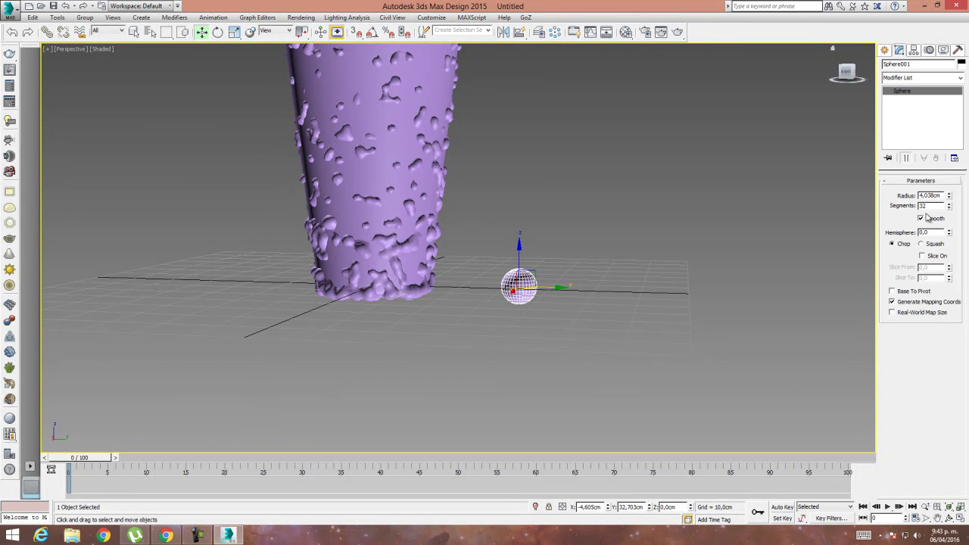
pyautogui.write('16')
pyautogui.press('Return')
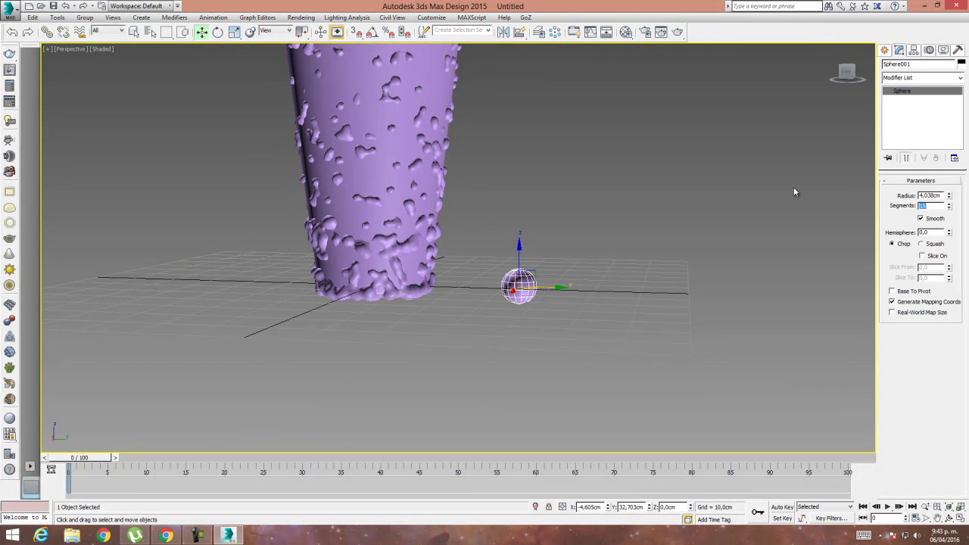
# Switch to the Left view and convert the sphere to an Editable Poly.
pyautogui.moveTo(530, 318); pyautogui.dragTo(460, 140, button='middle')
pyautogui.press('f')
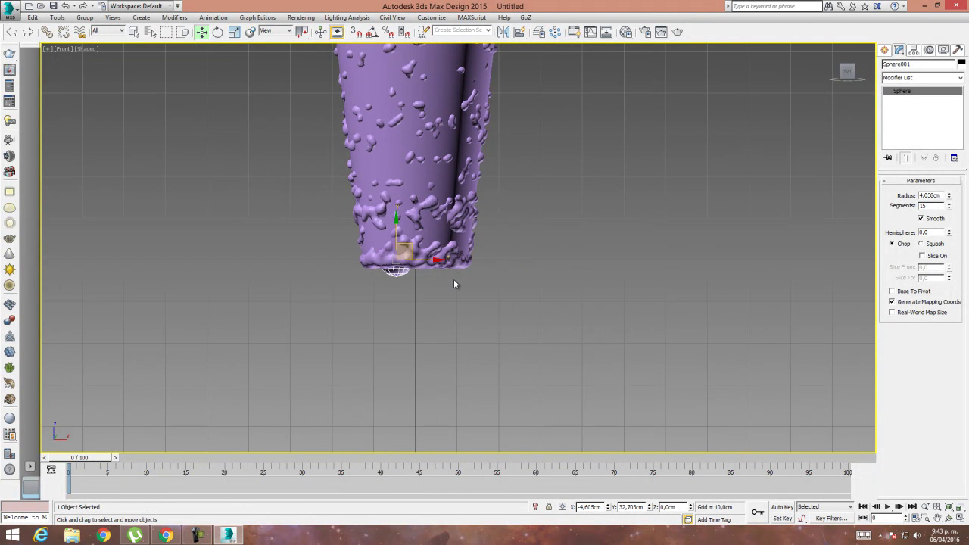
pyautogui.press('l')
pyautogui.moveTo(242, 266); pyautogui.dragTo(454, 205, button='middle')
pyautogui.rightClick(469, 202)
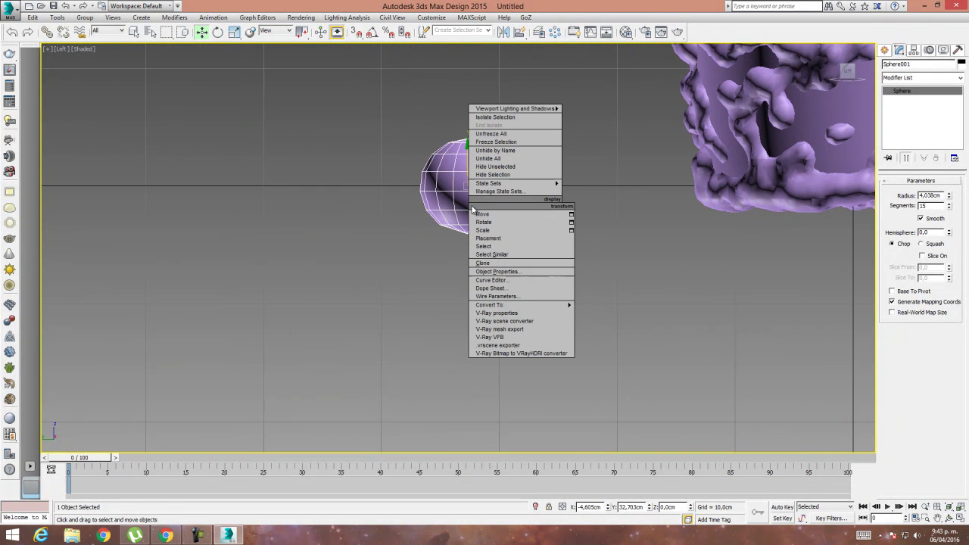
pyautogui.moveTo(530, 305)
pyautogui.click(640, 312)
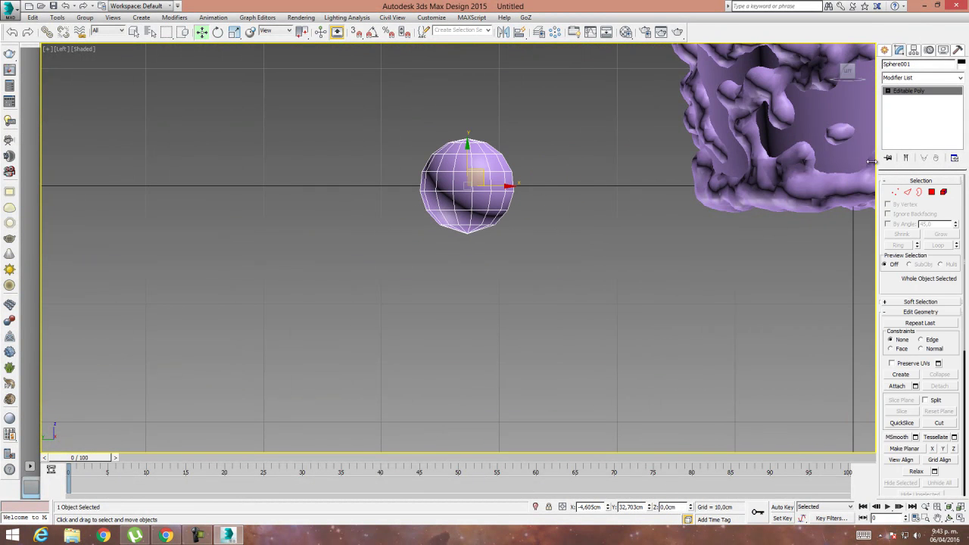
# Flatten the sphere's underside into a dome by moving its lower vertex rows upward, and leave vertex editing.
pyautogui.press('1')
pyautogui.scroll(5, 352, 243)
pyautogui.moveTo(548, 257); pyautogui.dragTo(404, 314, button='middle')
pyautogui.moveTo(420, 312); pyautogui.dragTo(489, 279)
pyautogui.moveTo(442, 250); pyautogui.dragTo(440, 239)
pyautogui.moveTo(359, 307); pyautogui.dragTo(509, 263)
pyautogui.moveTo(440, 231); pyautogui.dragTo(440, 206)
pyautogui.moveTo(352, 339); pyautogui.dragTo(580, 216)
pyautogui.moveTo(442, 213); pyautogui.dragTo(449, 183)
pyautogui.click(669, 246)
pyautogui.click(895, 192)
pyautogui.scroll(-6, 511, 263)
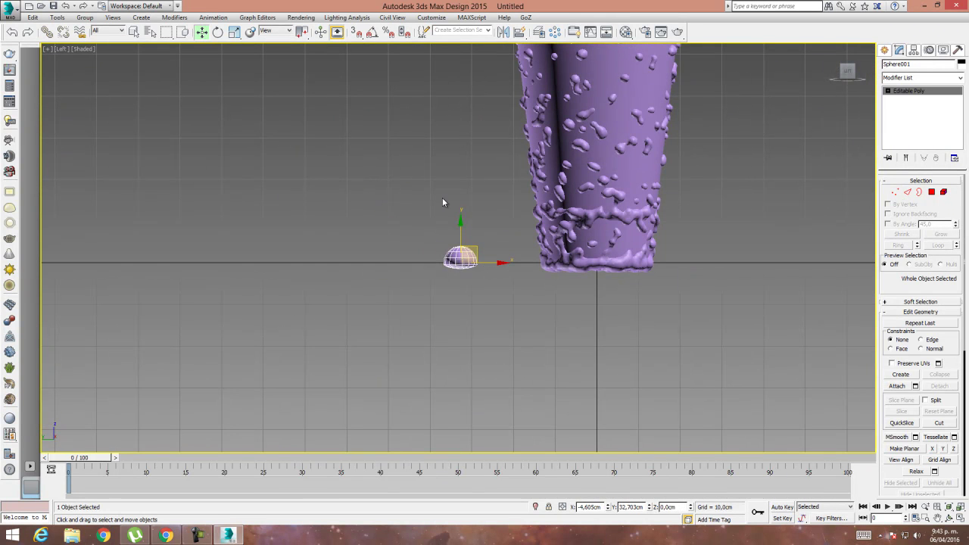
# Return to the Perspective view and create a Scatter compound object from the dome, using the cup as the distribution object.
pyautogui.press('p')
pyautogui.keyDown('alt'); pyautogui.moveTo(469, 225); pyautogui.dragTo(628, 227, button='middle'); pyautogui.keyUp('alt')
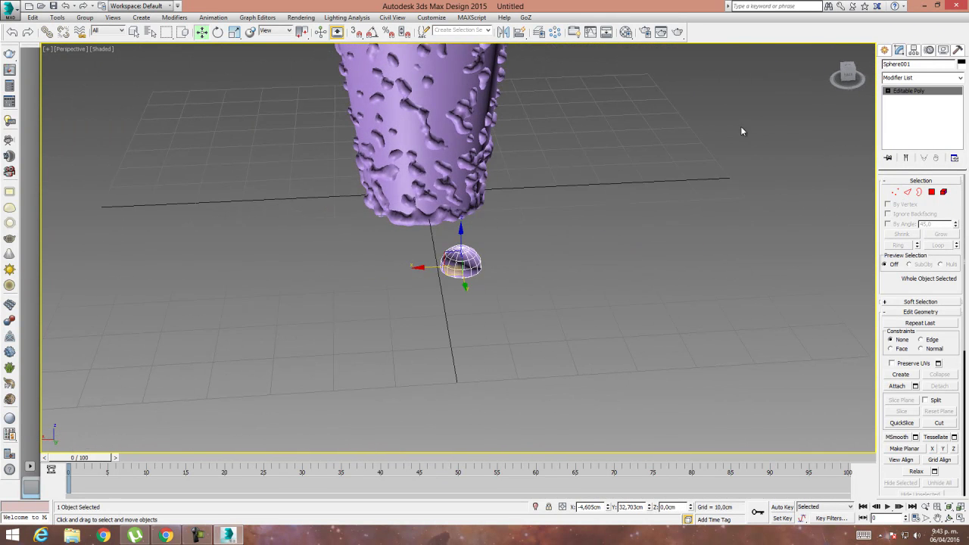
pyautogui.click(884, 50)
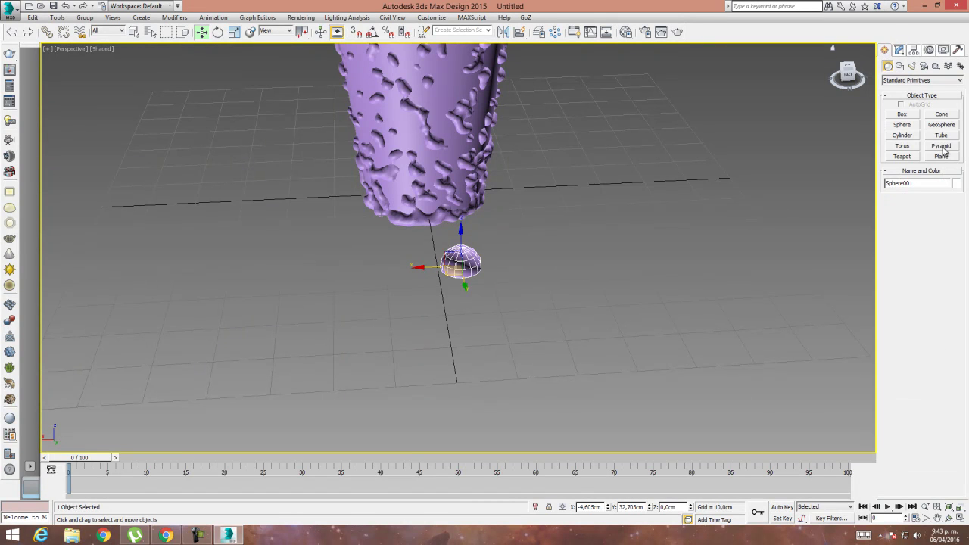
pyautogui.click(894, 81)
pyautogui.click(905, 87)
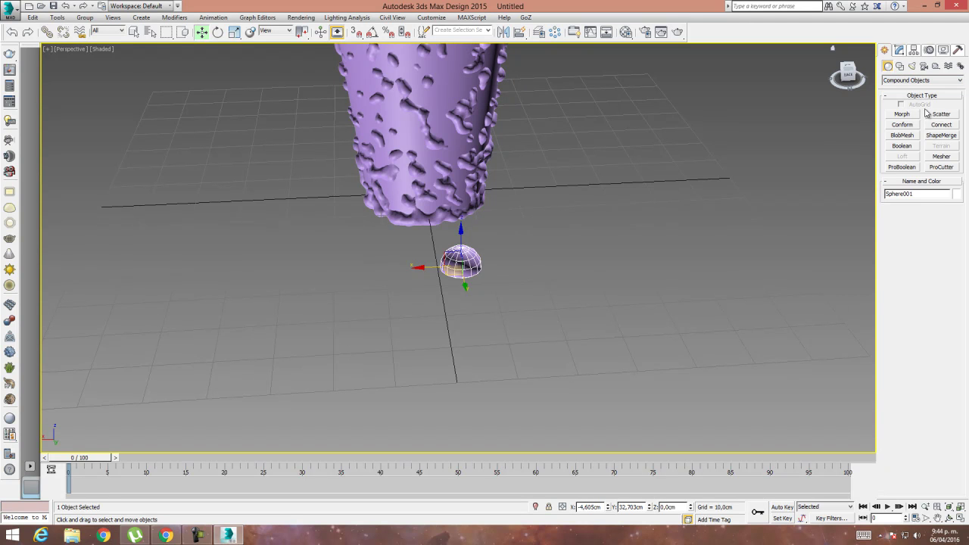
pyautogui.click(941, 114)
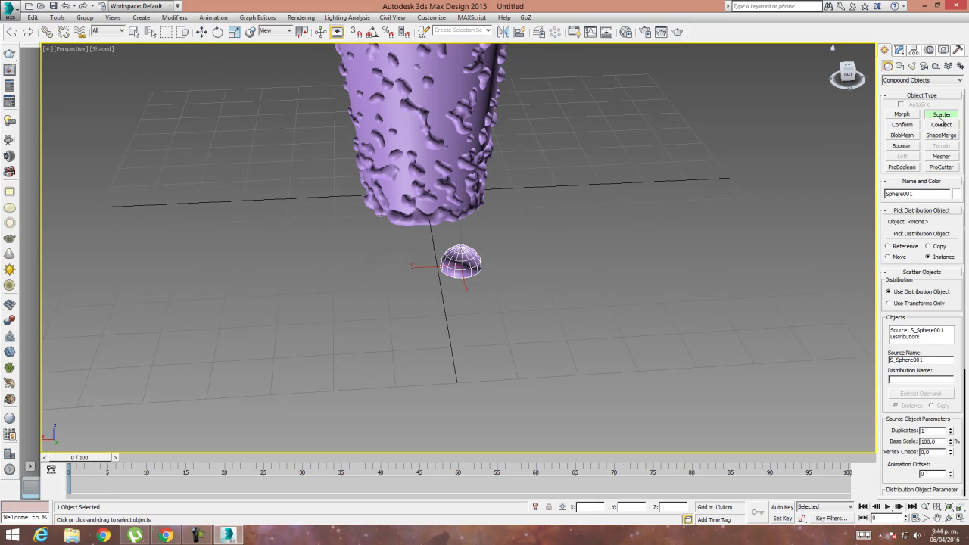
pyautogui.moveTo(549, 188); pyautogui.dragTo(542, 281, button='middle')
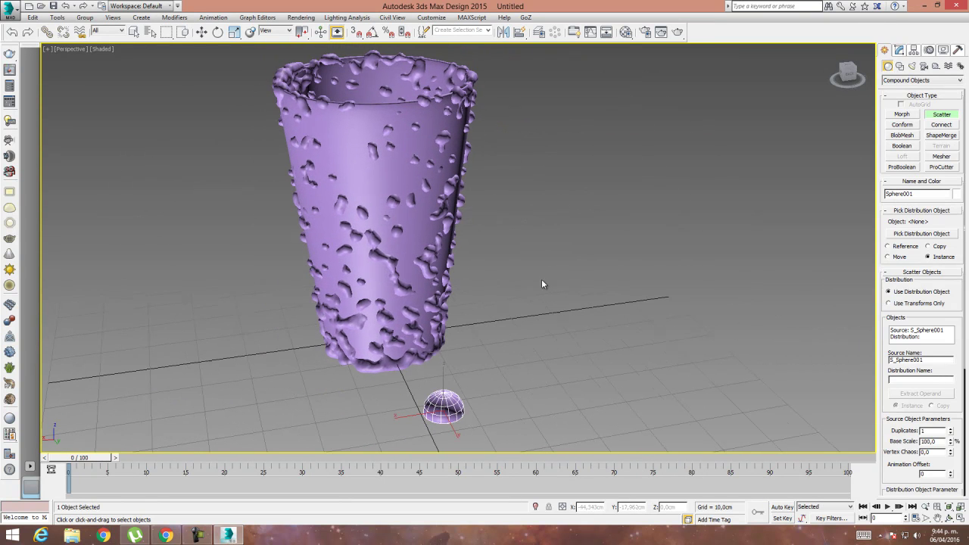
pyautogui.click(923, 234)
pyautogui.click(371, 173)
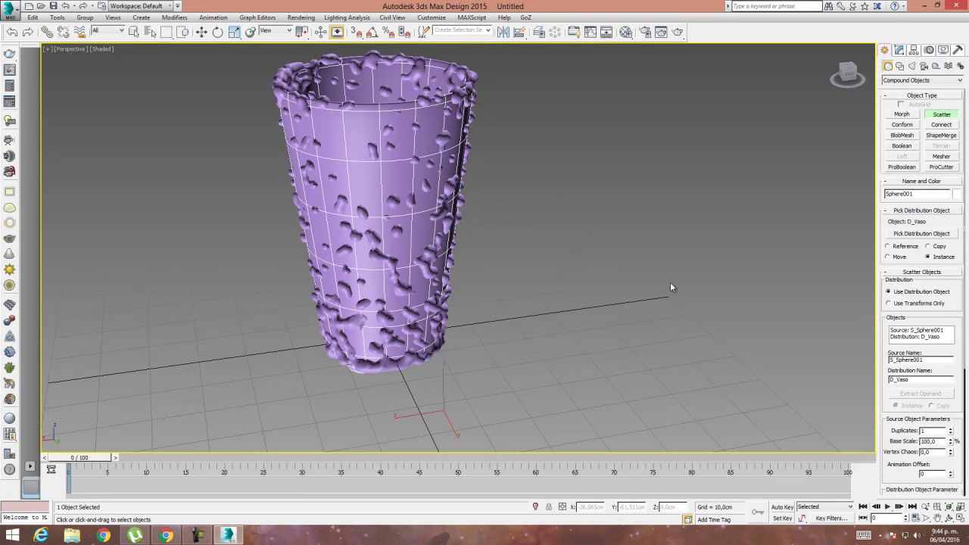
# Examine the scattered dome on the cup's surface and the Scatter distribution settings.
pyautogui.keyDown('alt'); pyautogui.moveTo(402, 292); pyautogui.dragTo(417, 361, button='middle'); pyautogui.keyUp('alt')
pyautogui.keyDown('alt'); pyautogui.moveTo(588, 231); pyautogui.dragTo(564, 281, button='middle'); pyautogui.keyUp('alt')
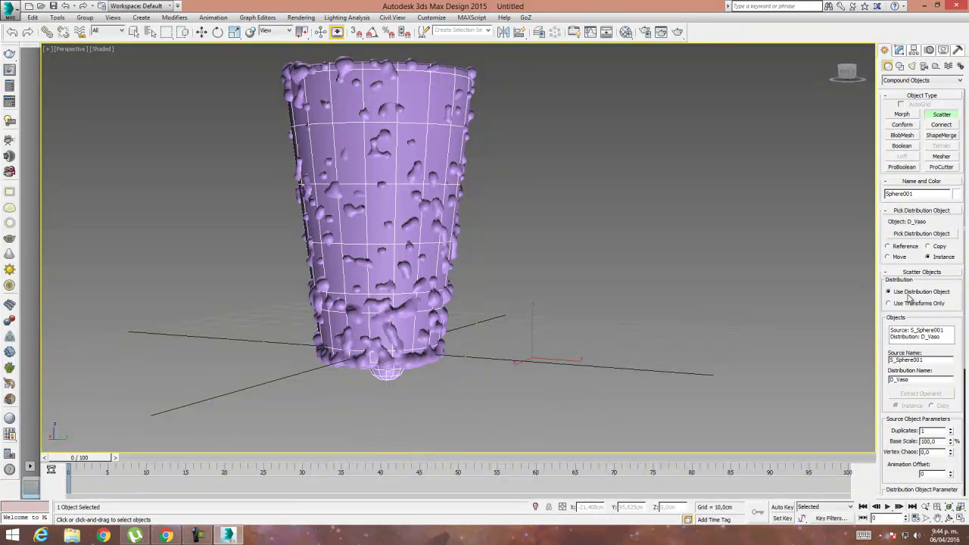
pyautogui.scroll(-5, 955, 349)
pyautogui.scroll(5, 437, 201)
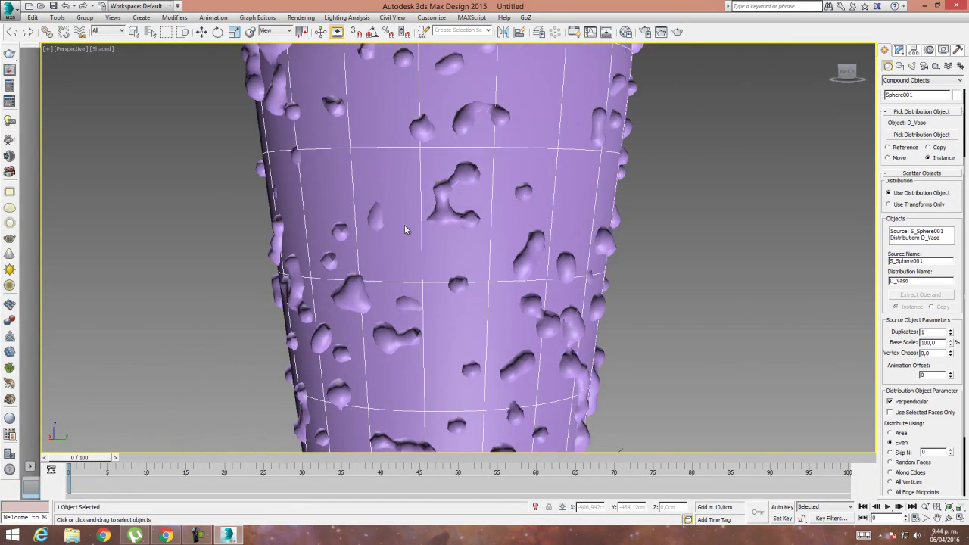
pyautogui.scroll(4, 465, 292)
pyautogui.scroll(-8, 447, 285)
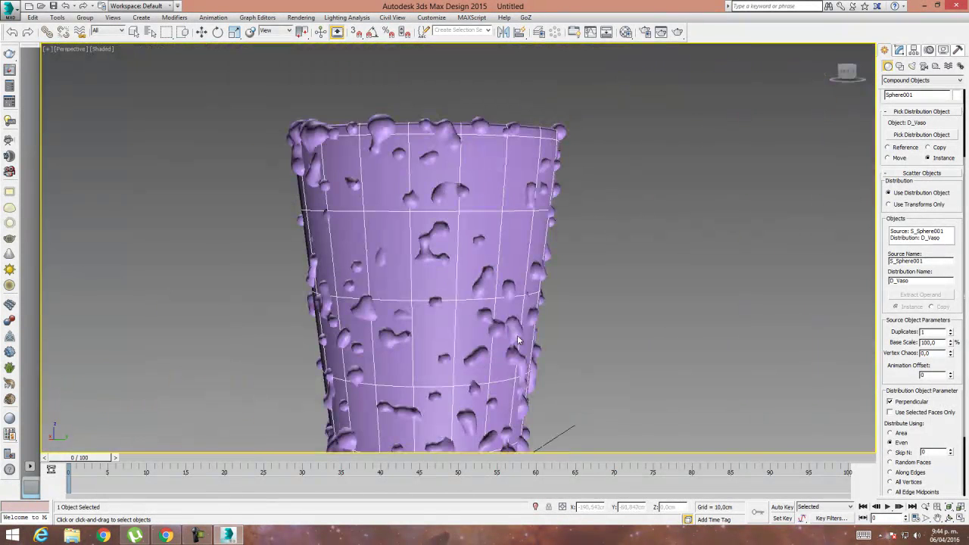
# Expand the Scatter transform settings and distribute the dome over the cup using Random Faces.
pyautogui.moveTo(518, 339); pyautogui.dragTo(523, 265, button='middle')
pyautogui.scroll(-3, 894, 375)
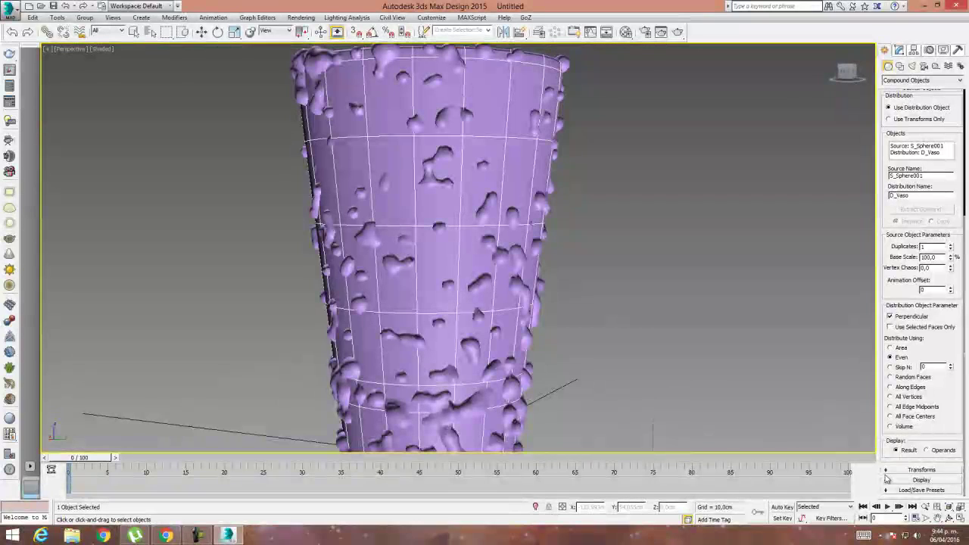
pyautogui.scroll(-8, 935, 471)
pyautogui.moveTo(887, 277); pyautogui.dragTo(886, 396)
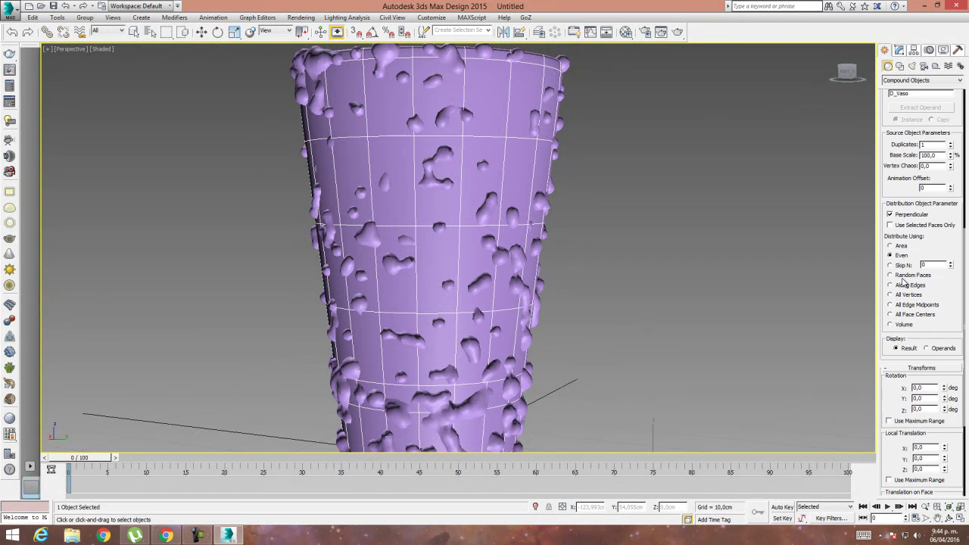
pyautogui.click(901, 275)
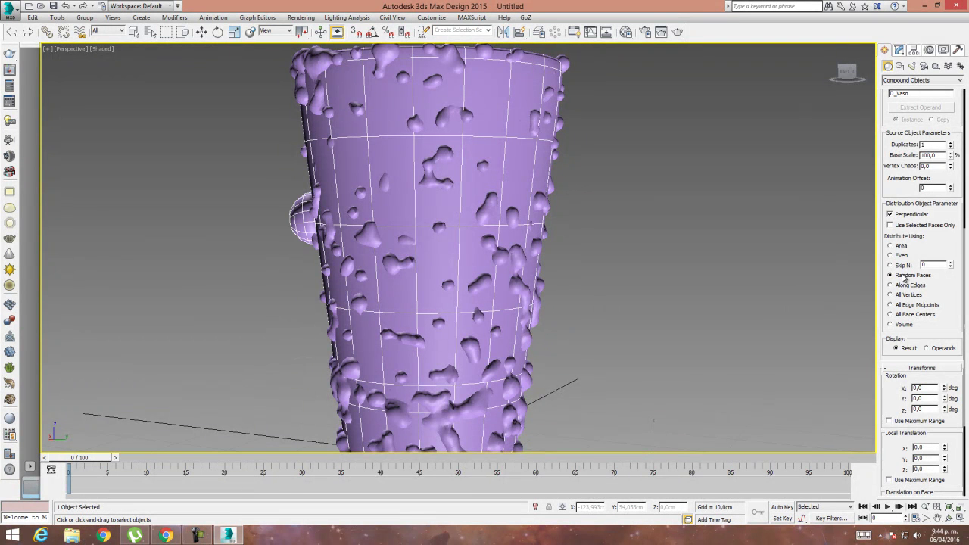
pyautogui.keyDown('alt'); pyautogui.moveTo(379, 226); pyautogui.dragTo(401, 235, button='middle'); pyautogui.keyUp('alt')
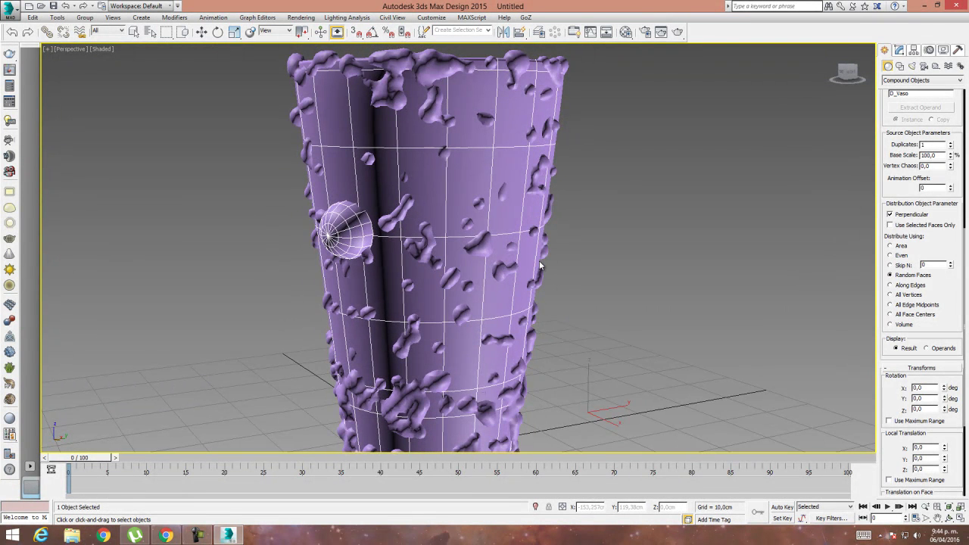
# Open the Scatter display options and examine the dome and droplets on the cup in wireframe and shaded display.
pyautogui.scroll(-4, 884, 382)
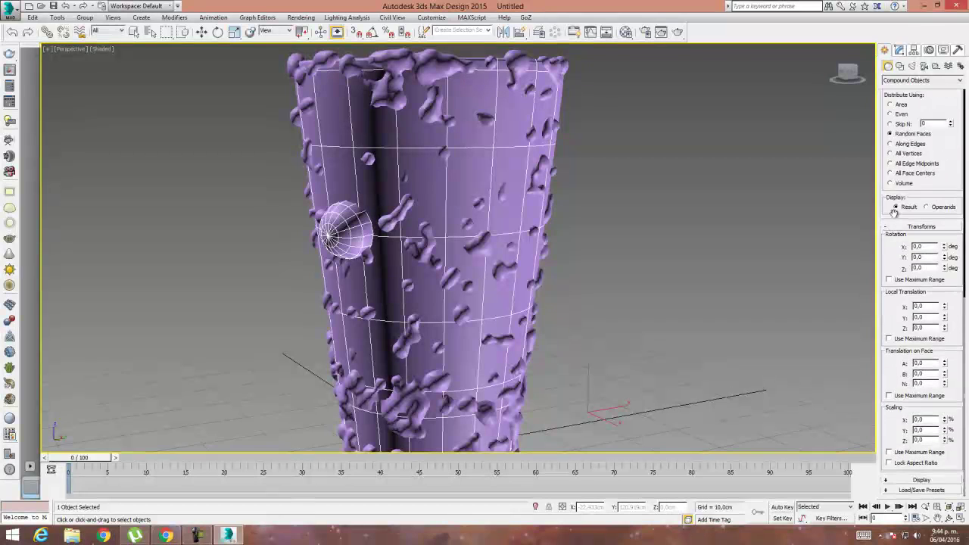
pyautogui.click(921, 480)
pyautogui.keyDown('alt'); pyautogui.moveTo(492, 280); pyautogui.dragTo(470, 298, button='middle'); pyautogui.keyUp('alt')
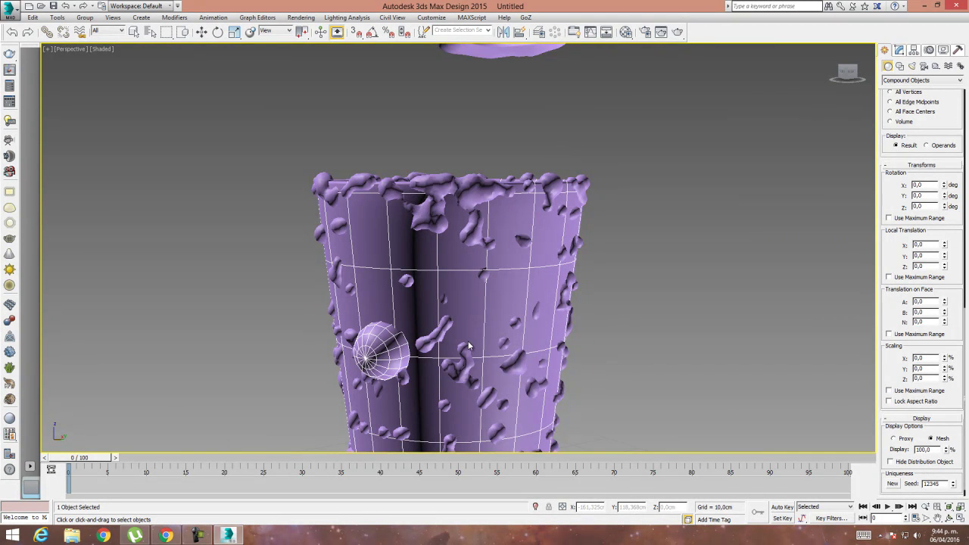
pyautogui.scroll(10, 472, 283)
pyautogui.scroll(5, 500, 276)
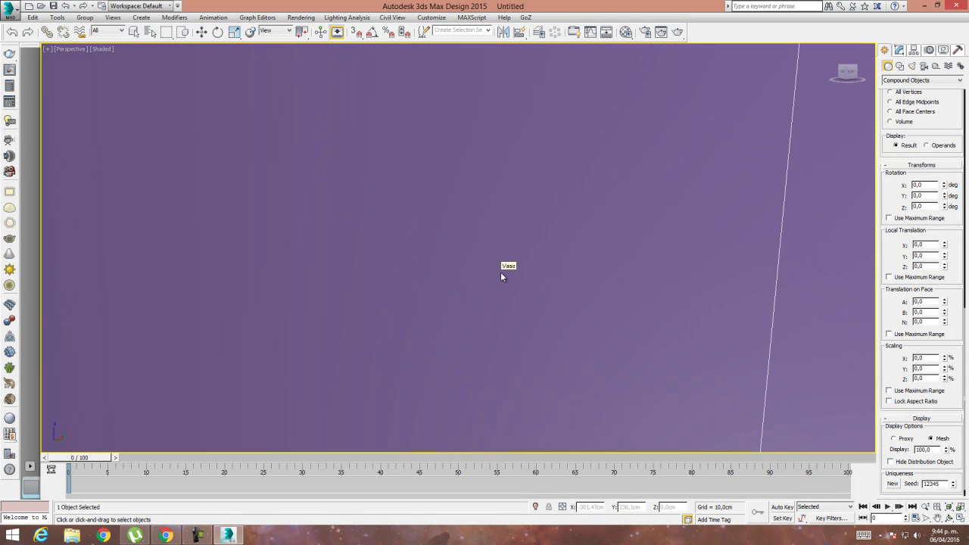
pyautogui.scroll(-5, 502, 284)
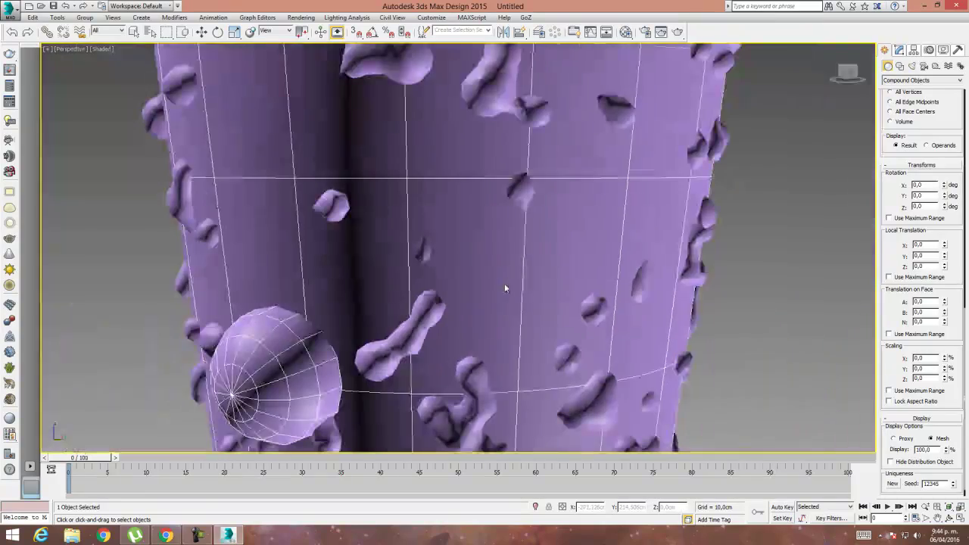
pyautogui.press('F3')
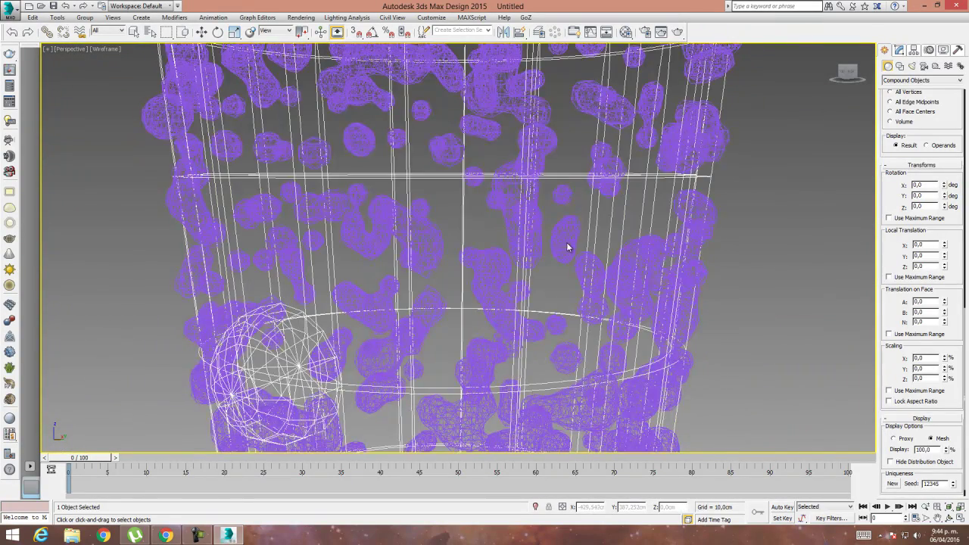
pyautogui.scroll(6, 549, 258)
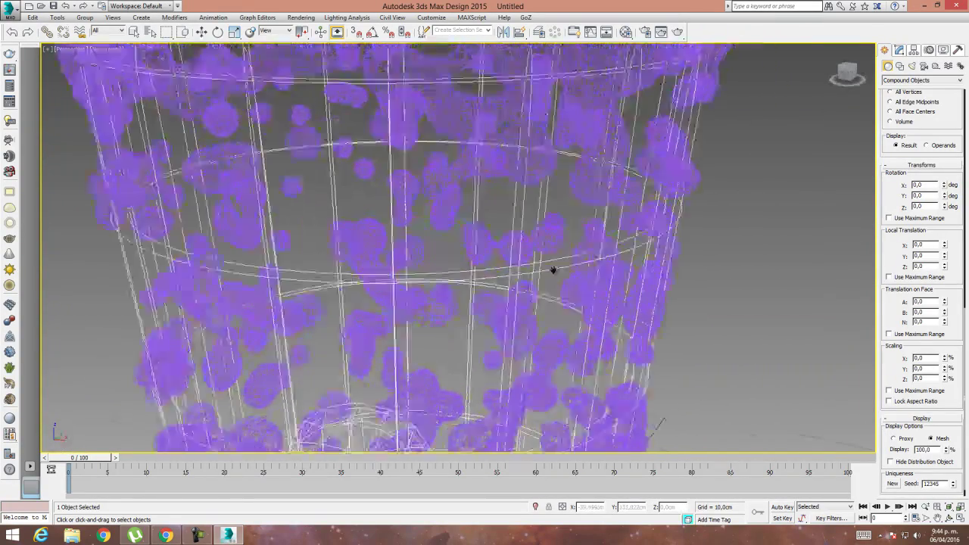
pyautogui.press('F3')
pyautogui.scroll(2, 549, 270)
pyautogui.scroll(-8, 508, 257)
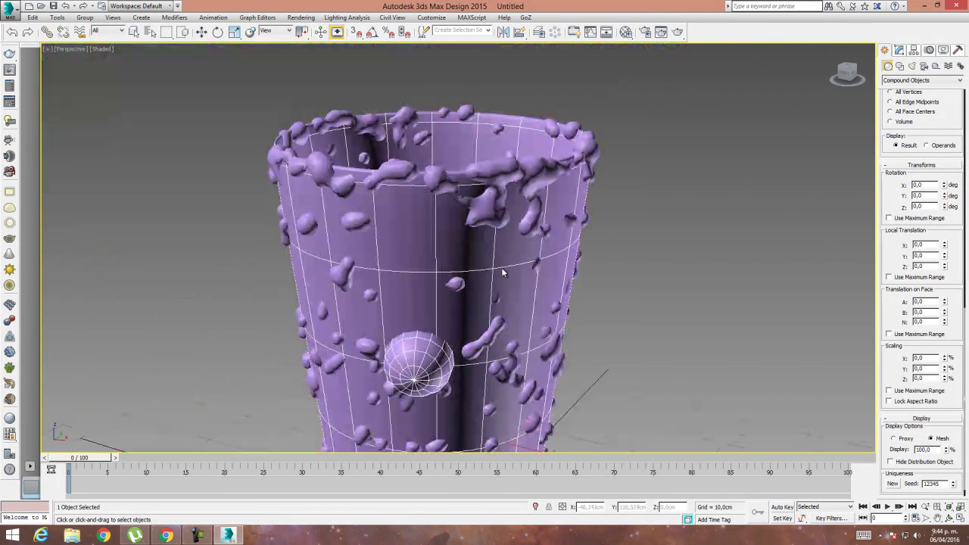
pyautogui.moveTo(502, 272); pyautogui.dragTo(475, 234, button='middle')
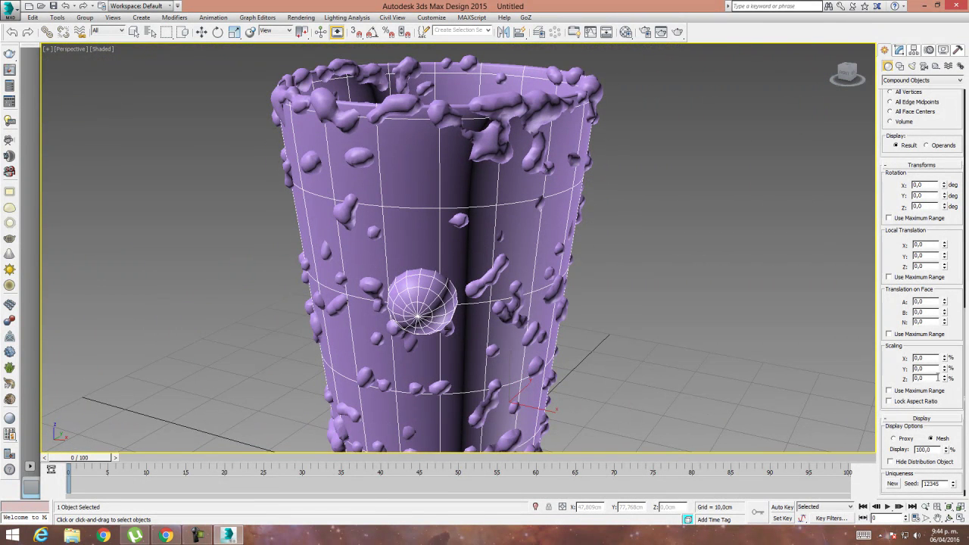
# Hide the Scatter's distribution object and reduce the source dome's Base Scale to 18.5%.
pyautogui.click(891, 461)
pyautogui.moveTo(555, 189); pyautogui.dragTo(560, 251, button='middle')
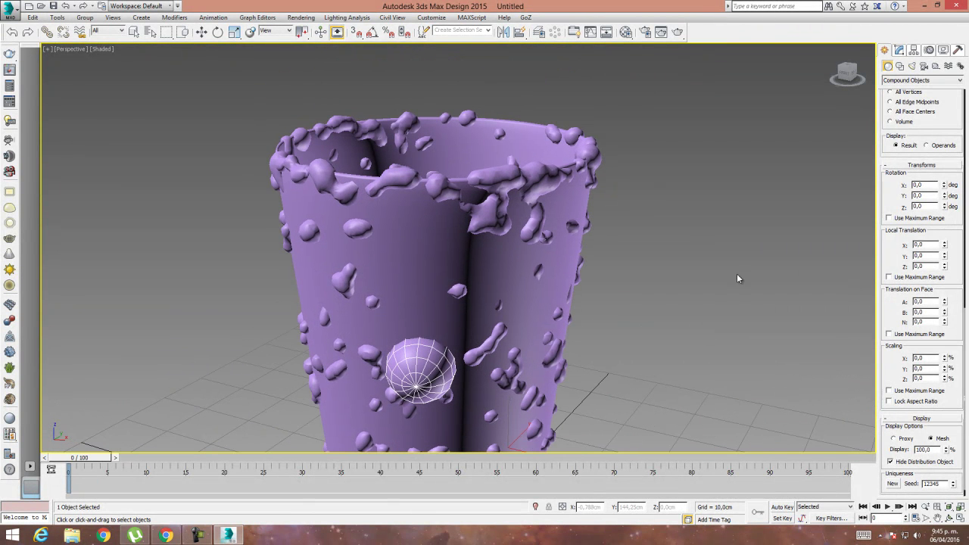
pyautogui.scroll(4, 894, 183)
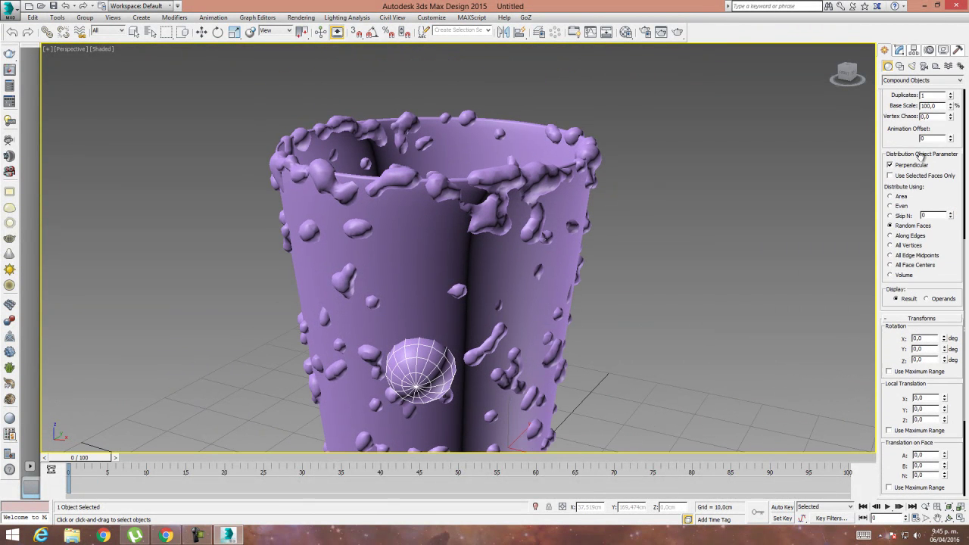
pyautogui.scroll(2, 899, 215)
pyautogui.scroll(1, 898, 216)
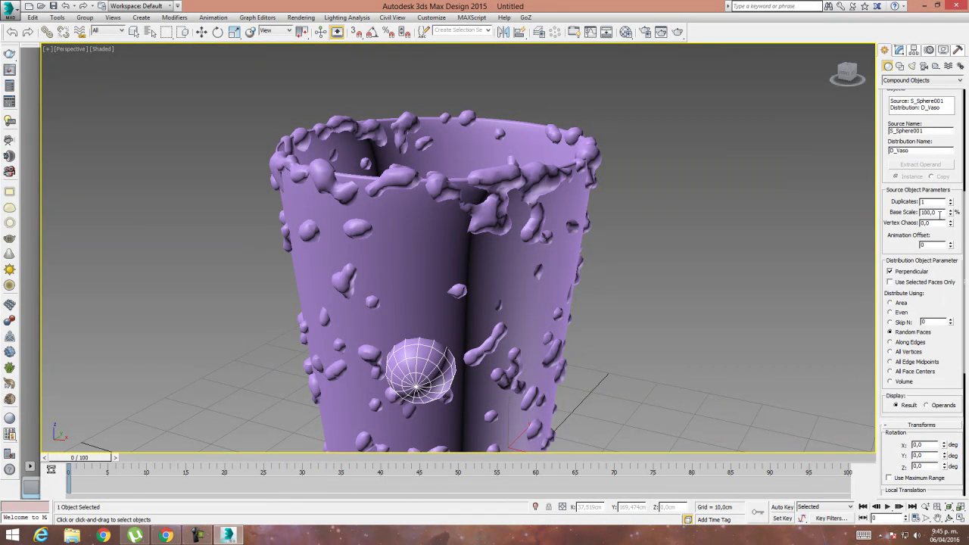
pyautogui.moveTo(952, 216); pyautogui.dragTo(956, 65)
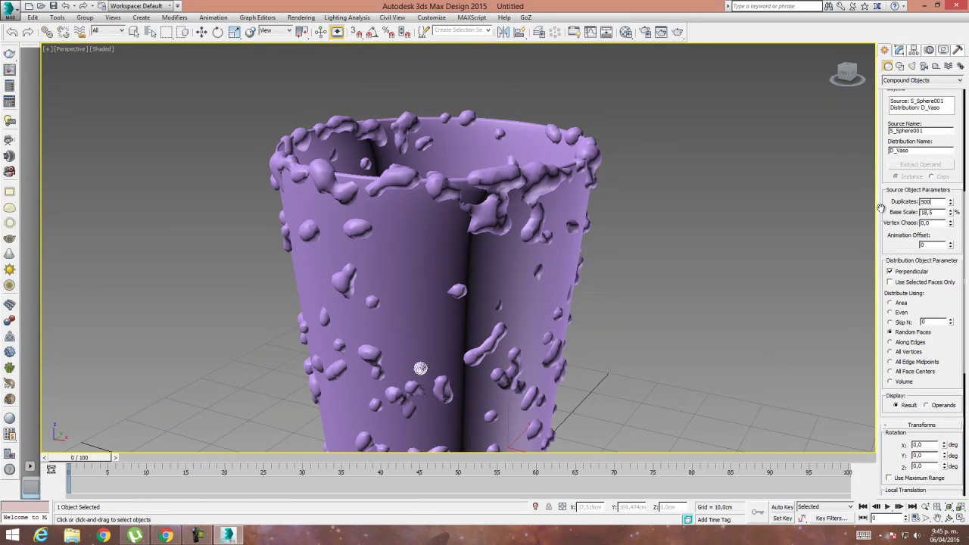
# Check the droplet density on the cup with 5000 Scatter duplicates, and reduce the duplicates to 2000.
pyautogui.keyDown('alt'); pyautogui.moveTo(453, 378); pyautogui.dragTo(534, 291, button='middle'); pyautogui.keyUp('alt')
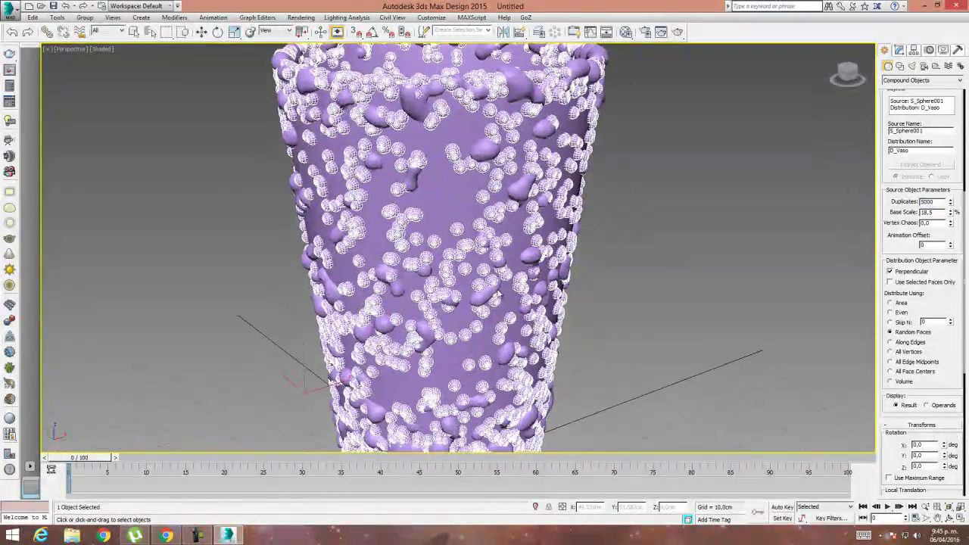
pyautogui.scroll(-2, 534, 302)
pyautogui.keyDown('alt'); pyautogui.moveTo(546, 363); pyautogui.dragTo(525, 346, button='middle'); pyautogui.keyUp('alt')
pyautogui.write('20')
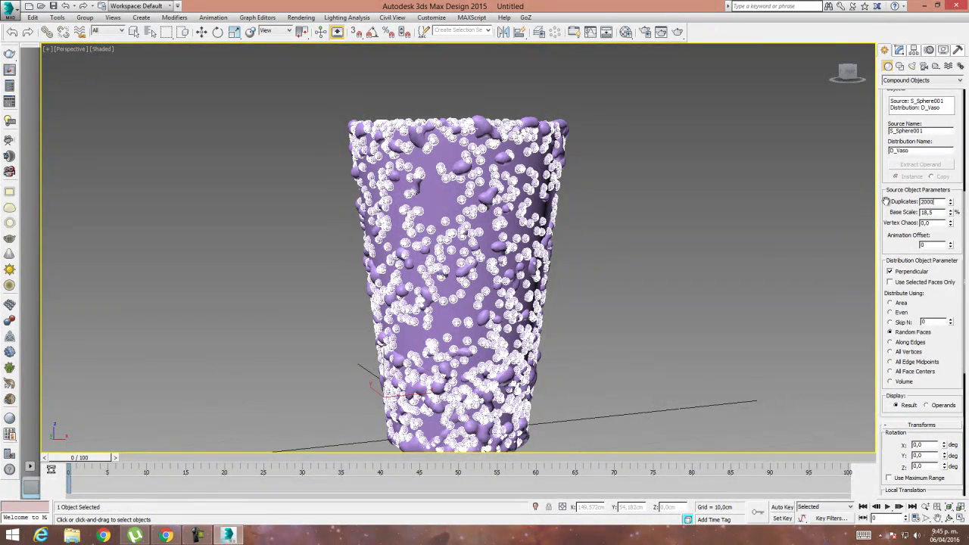
pyautogui.write('00')
pyautogui.press('Return')
pyautogui.keyDown('alt'); pyautogui.moveTo(524, 252); pyautogui.dragTo(496, 267, button='middle'); pyautogui.keyUp('alt')
pyautogui.keyDown('alt'); pyautogui.moveTo(530, 228); pyautogui.dragTo(569, 246, button='middle'); pyautogui.keyUp('alt')
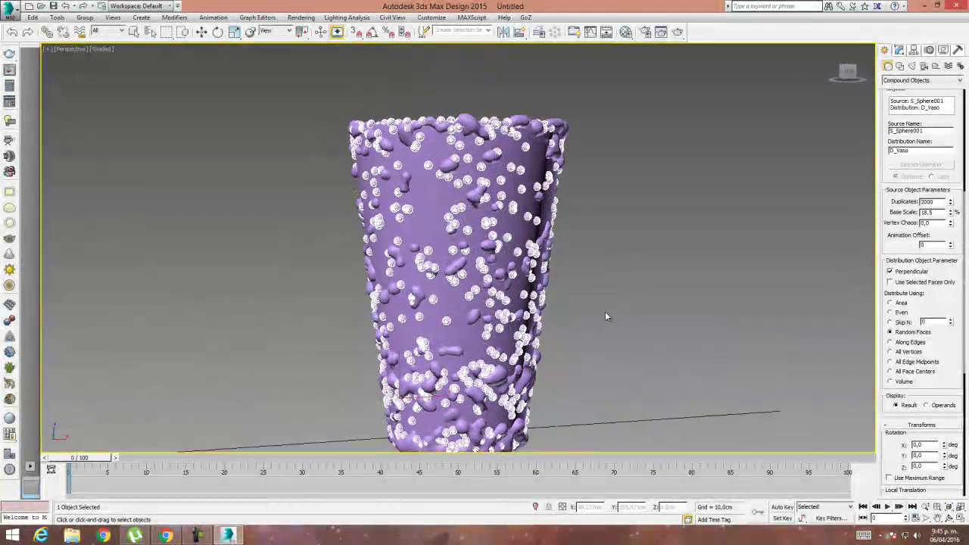
# Examine the scattered droplets with edged faces, leave the Scatter settings, and view the deselected cup in plain shading.
pyautogui.press('F4')
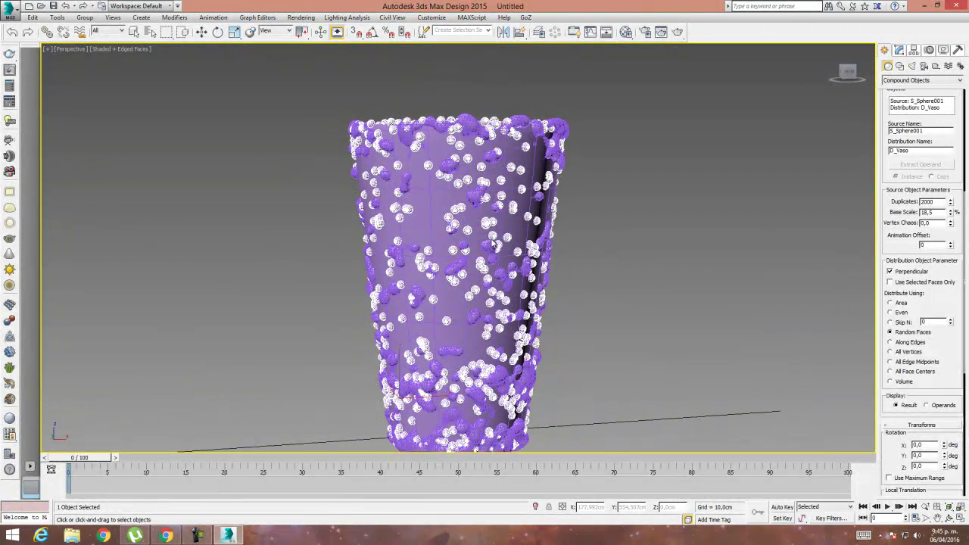
pyautogui.scroll(5, 643, 246)
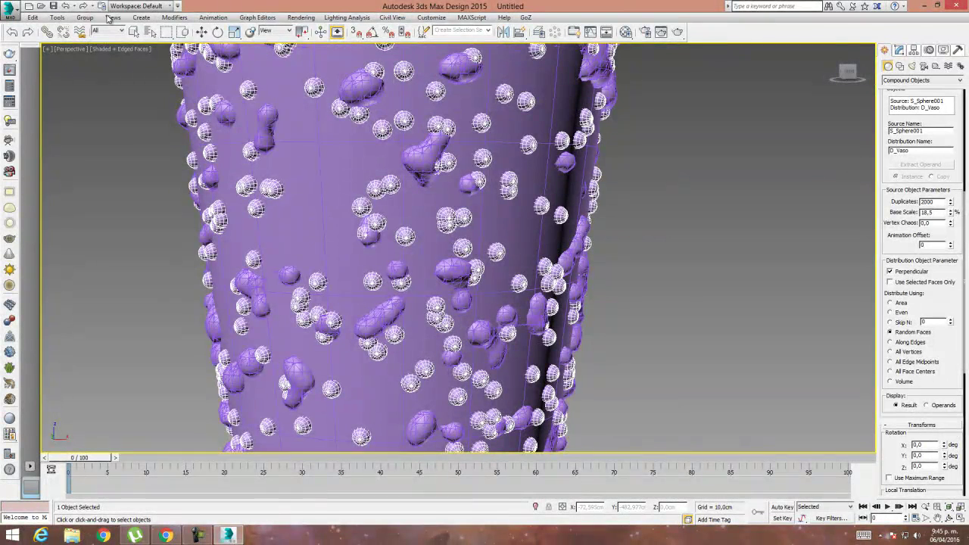
pyautogui.press('w')
pyautogui.scroll(-6, 639, 257)
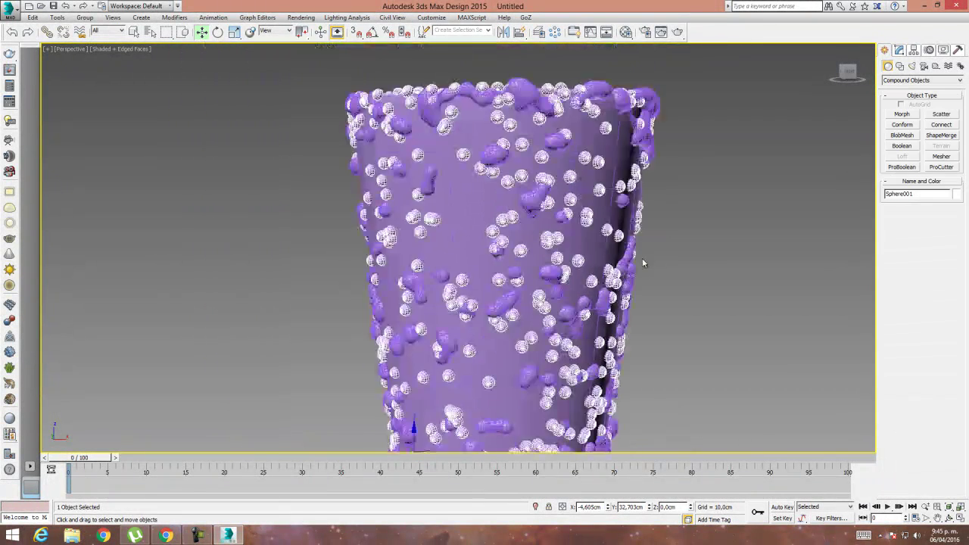
pyautogui.click(679, 257)
pyautogui.press('F4')
pyautogui.moveTo(664, 274); pyautogui.dragTo(656, 297, button='middle')
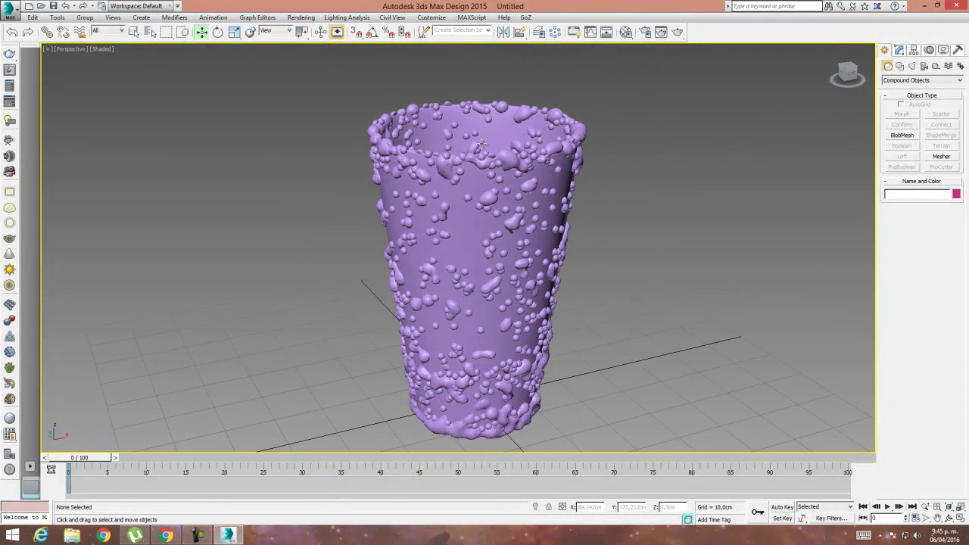
# Apply the Glass (Solid Geometry) template to the 01 - Default material and set its refraction color to white.
pyautogui.click(625, 33)
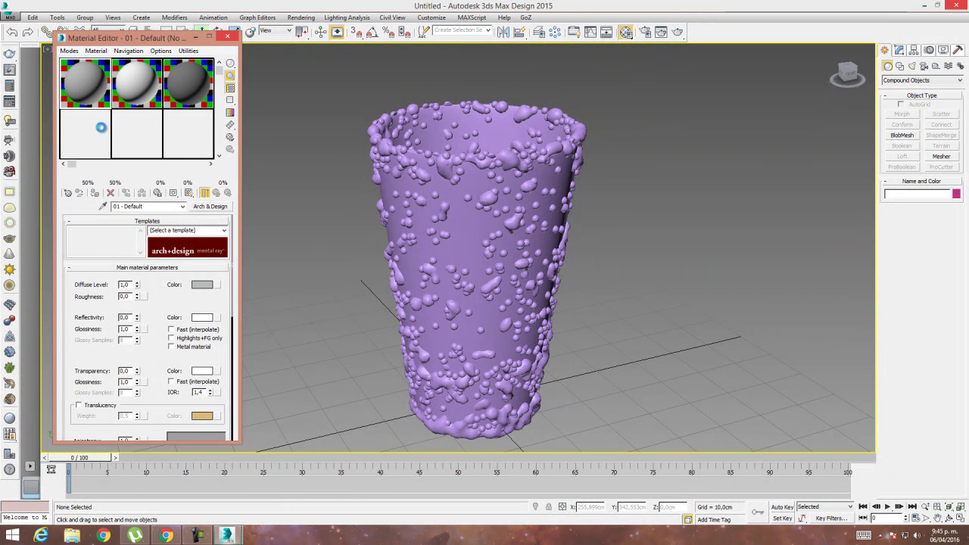
pyautogui.click(225, 230)
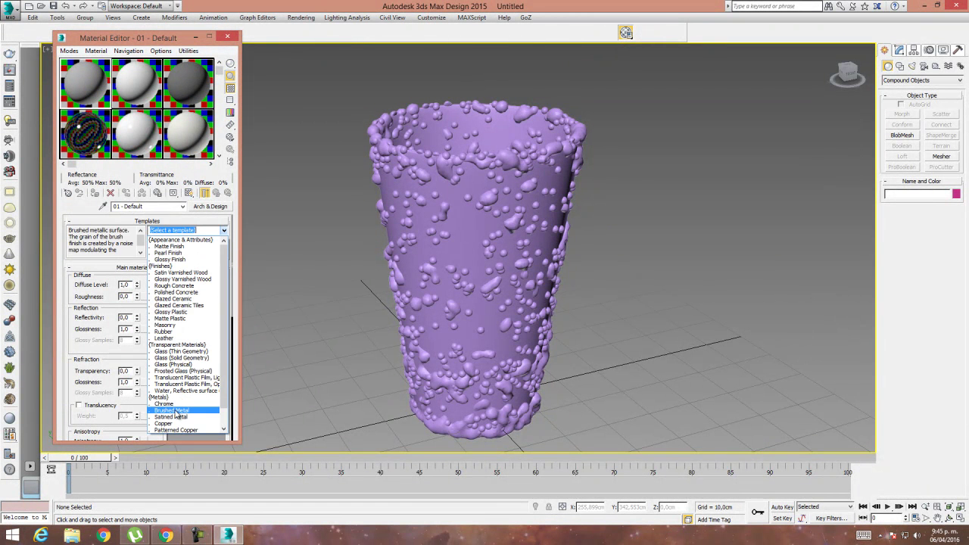
pyautogui.click(175, 358)
pyautogui.click(203, 371)
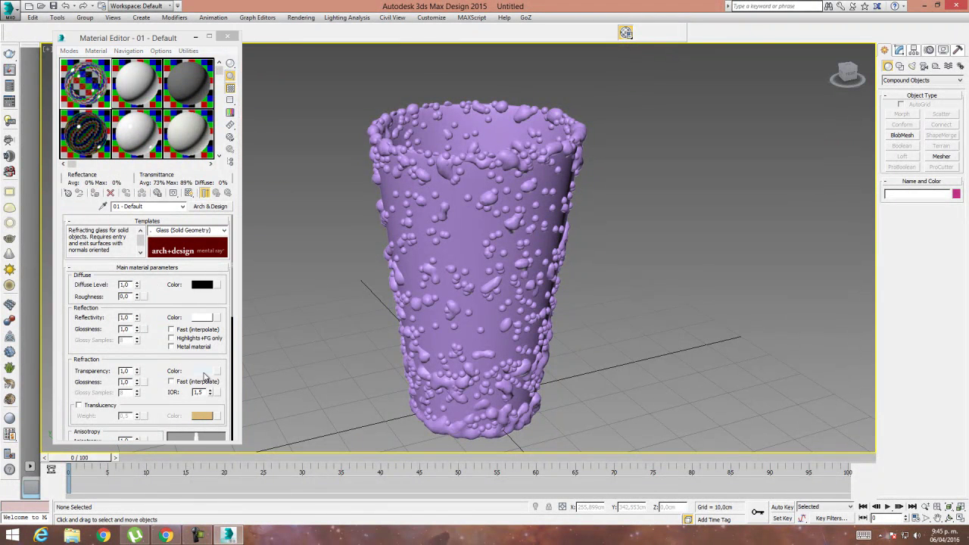
pyautogui.moveTo(301, 133); pyautogui.dragTo(299, 146)
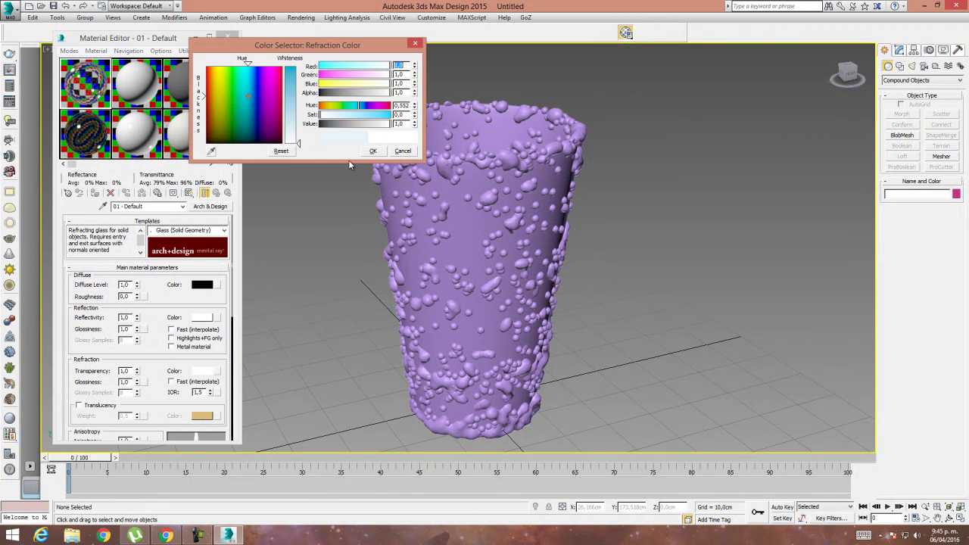
pyautogui.click(374, 152)
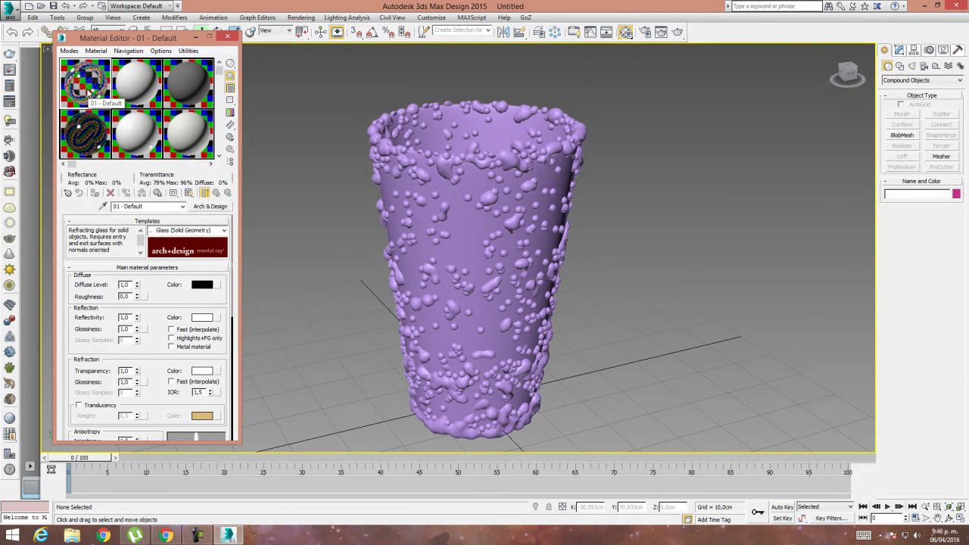
# Assign the glass material to the large droplet mesh and the small scattered domes, and clear the selection.
pyautogui.moveTo(89, 93)
pyautogui.mouseDown()
pyautogui.moveTo(394, 130)
pyautogui.moveTo(367, 131)
pyautogui.mouseUp()
pyautogui.moveTo(355, 197); pyautogui.dragTo(387, 302, button='middle')
pyautogui.scroll(8, 387, 303)
pyautogui.moveTo(470, 344); pyautogui.dragTo(398, 268, button='middle')
pyautogui.scroll(-2, 398, 268)
pyautogui.scroll(-10, 387, 306)
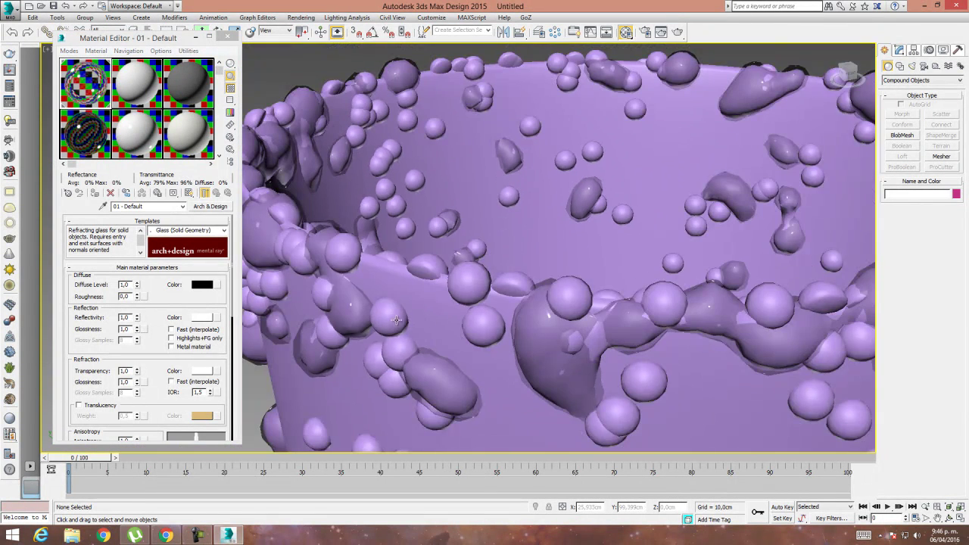
pyautogui.click(395, 321)
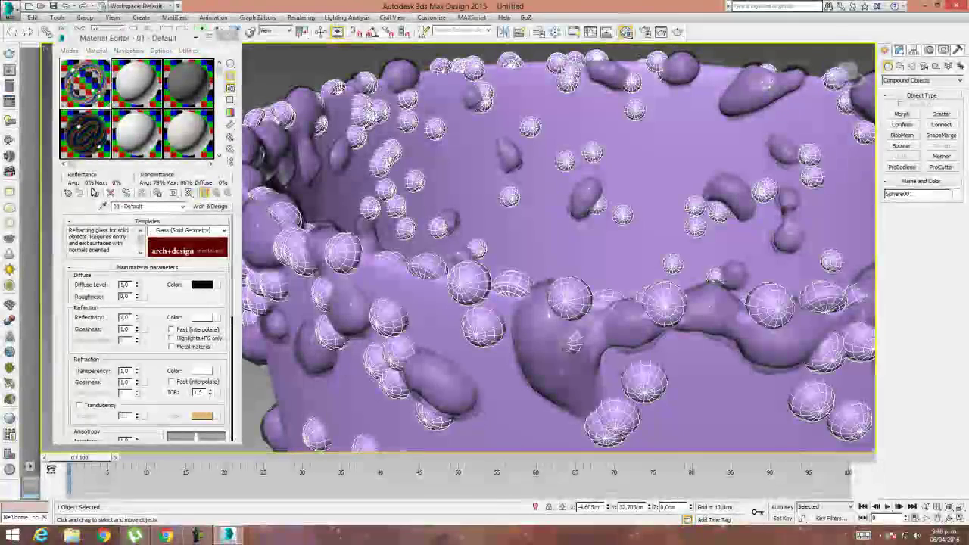
pyautogui.moveTo(492, 286); pyautogui.dragTo(554, 289, button='middle')
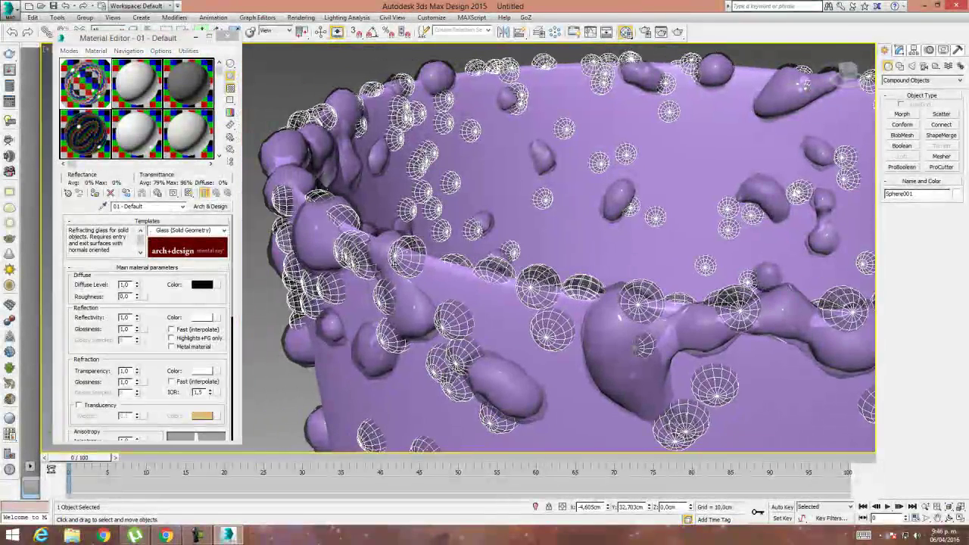
pyautogui.click(312, 248)
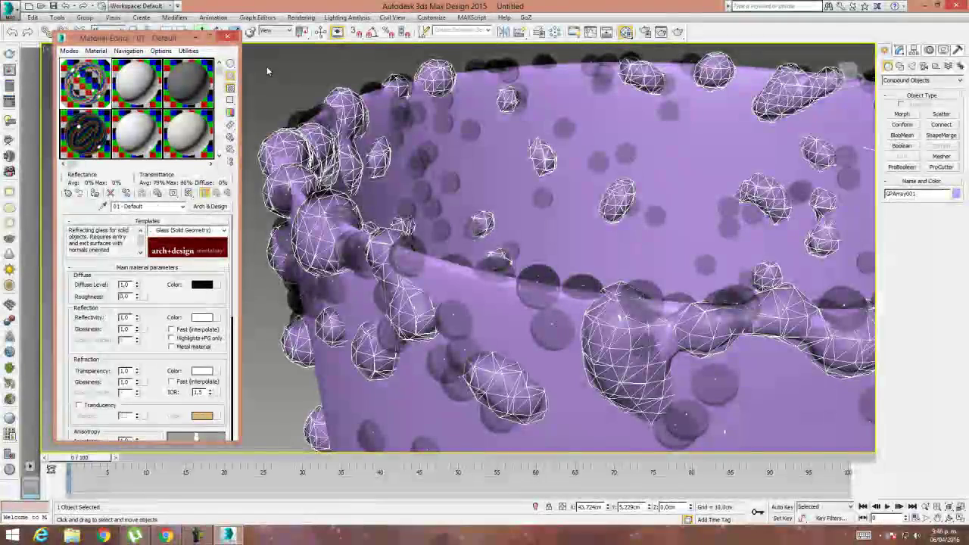
pyautogui.click(266, 67)
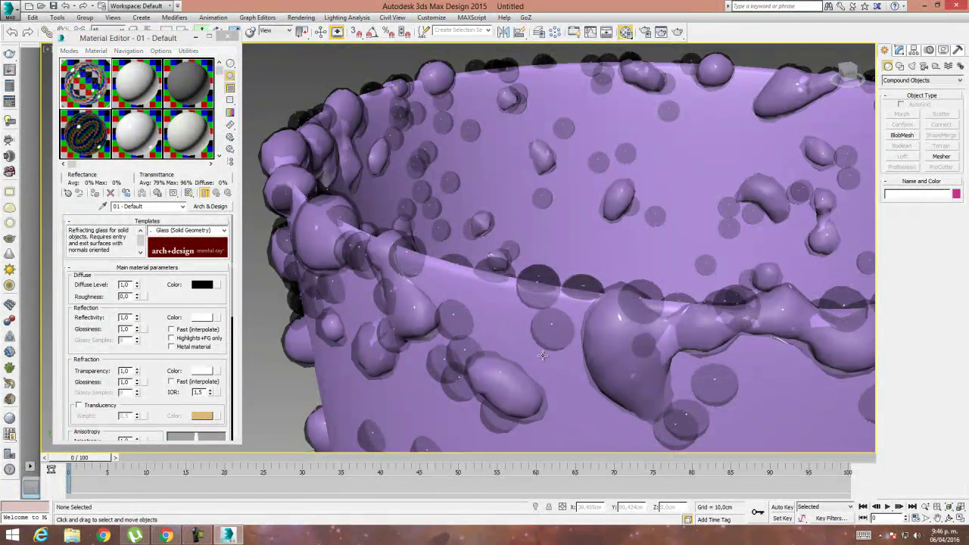
# Render a close-up of the cup's rim from the Perspective view.
pyautogui.moveTo(542, 355); pyautogui.dragTo(492, 329, button='middle')
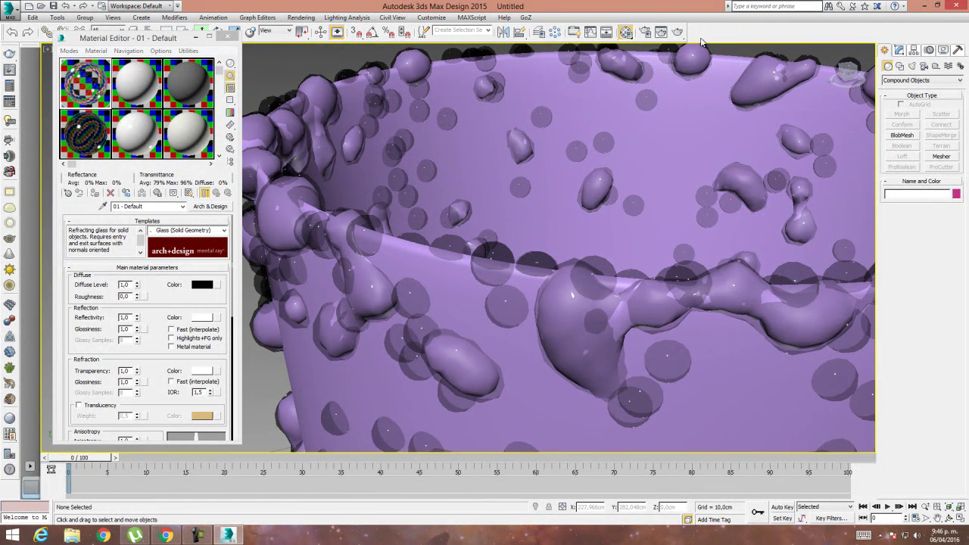
pyautogui.click(679, 33)
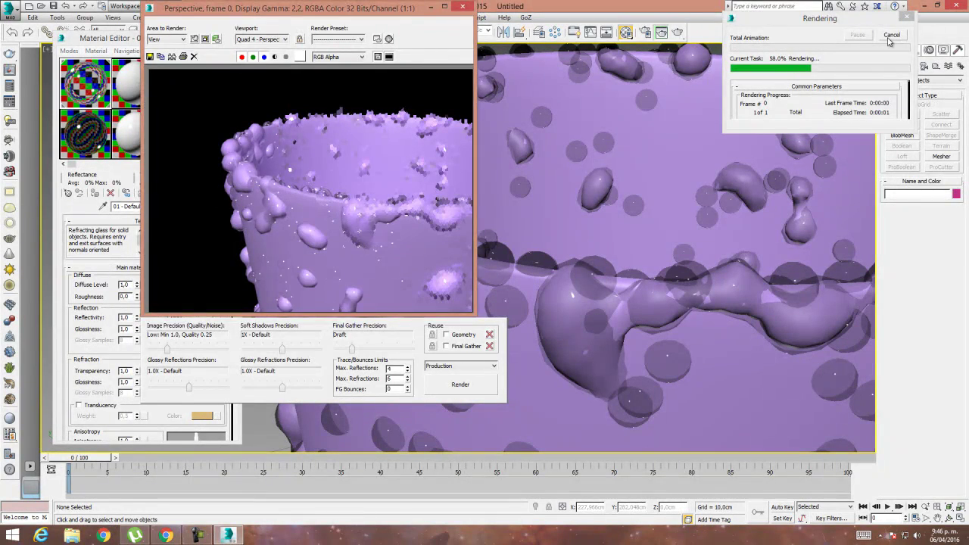
# Close the rendered frame, pull the duplicate droplet mesh GPArray001 up off the cup, and delete it.
pyautogui.click(463, 7)
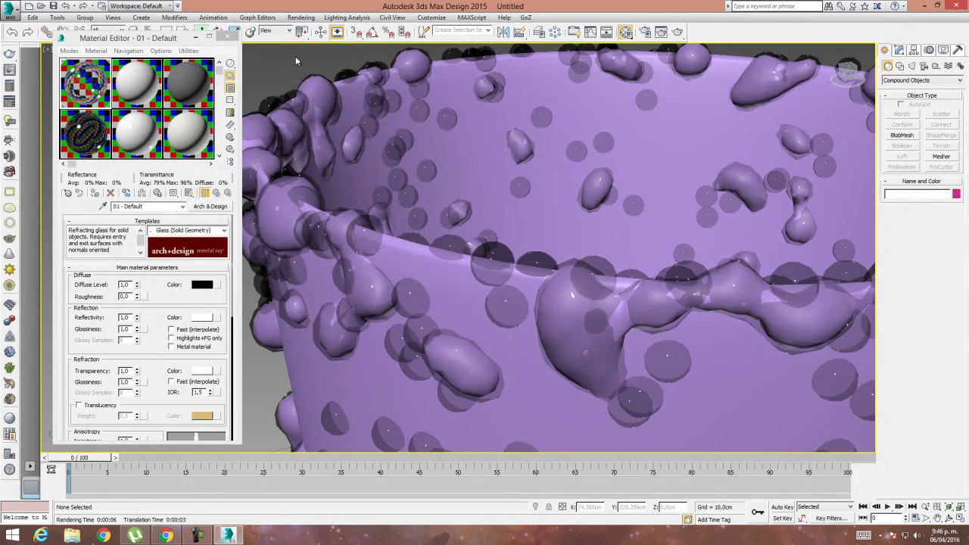
pyautogui.click(311, 90)
pyautogui.keyDown('alt'); pyautogui.moveTo(312, 90); pyautogui.dragTo(493, 224, button='middle'); pyautogui.keyUp('alt')
pyautogui.scroll(-5, 493, 224)
pyautogui.moveTo(729, 424); pyautogui.dragTo(738, 318)
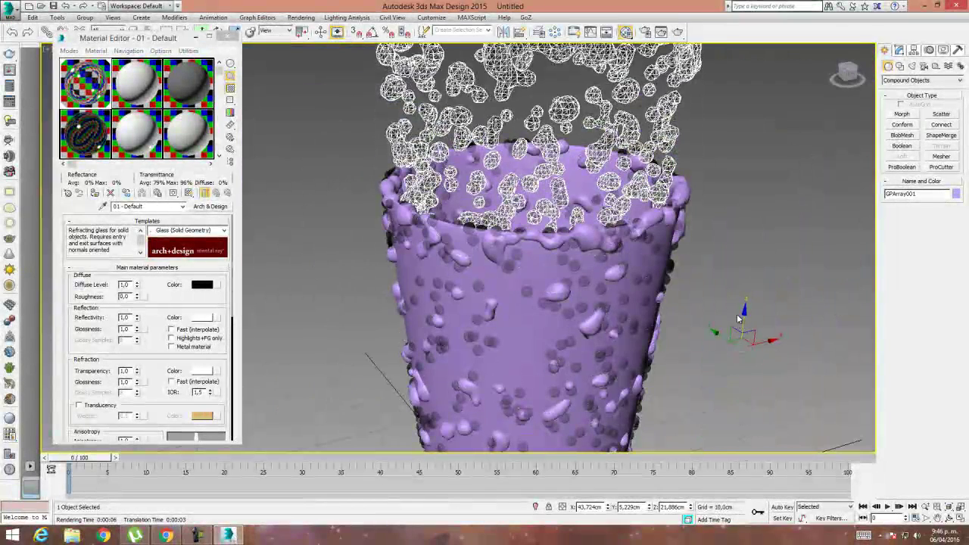
pyautogui.press('Delete')
# Assign the glass material to the remaining large droplet mesh and render the cup from the Perspective view.
pyautogui.click(588, 236)
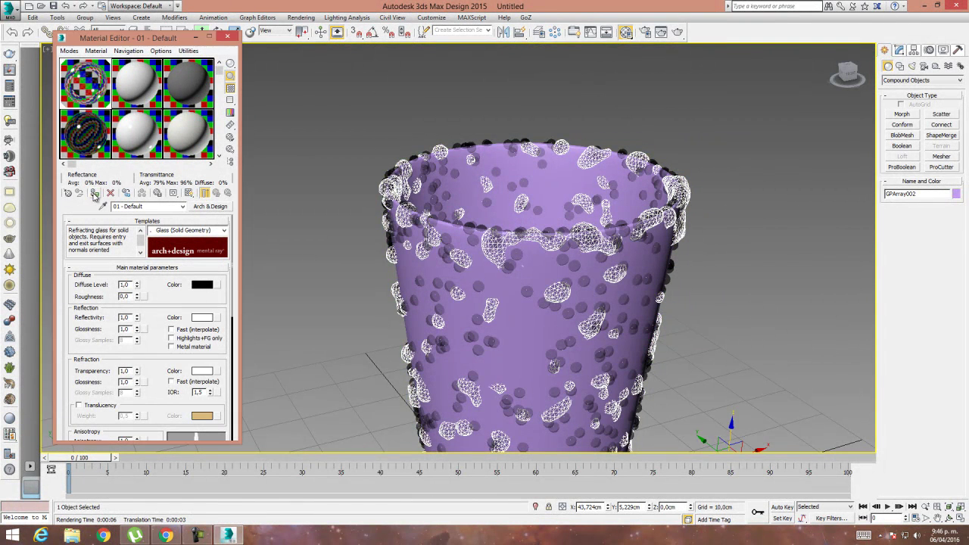
pyautogui.click(348, 138)
pyautogui.scroll(5, 571, 242)
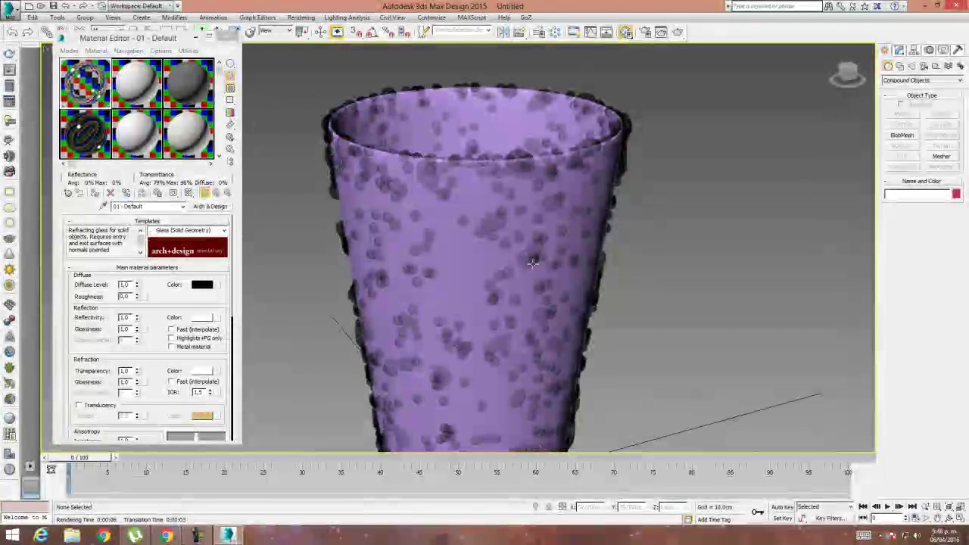
pyautogui.click(678, 32)
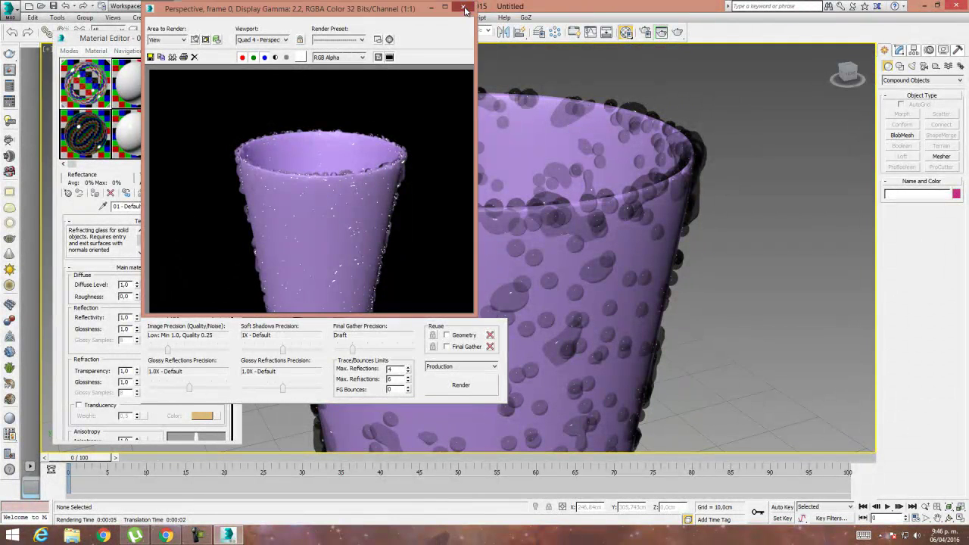
pyautogui.click(465, 8)
# Set the scattered domes' Base Scale to 12% and their Duplicates to 1000 in the Scatter object.
pyautogui.click(417, 229)
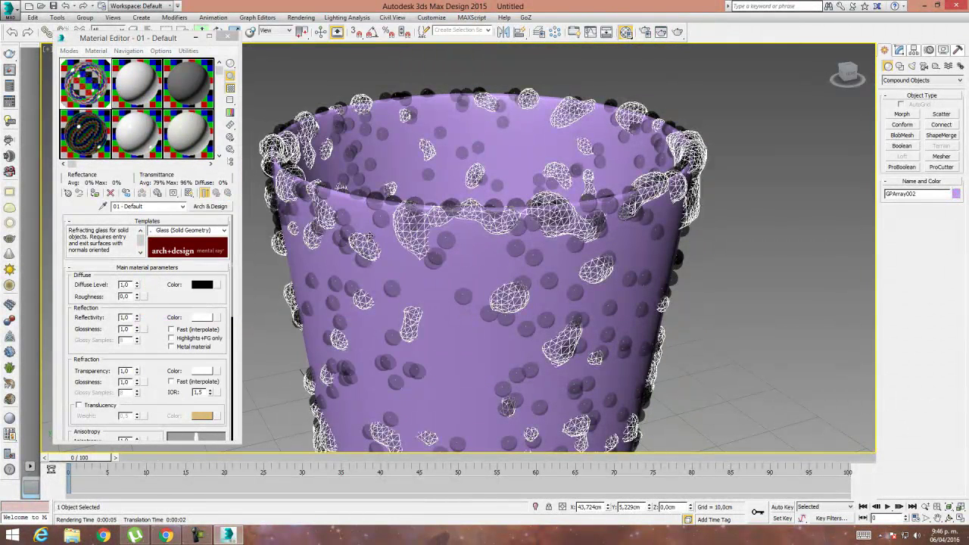
pyautogui.click(899, 50)
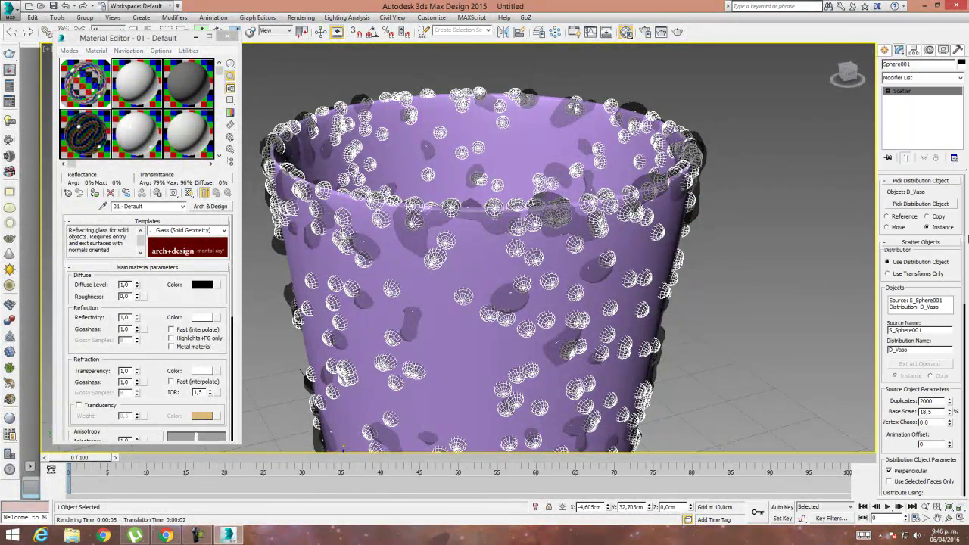
pyautogui.scroll(-5, 950, 322)
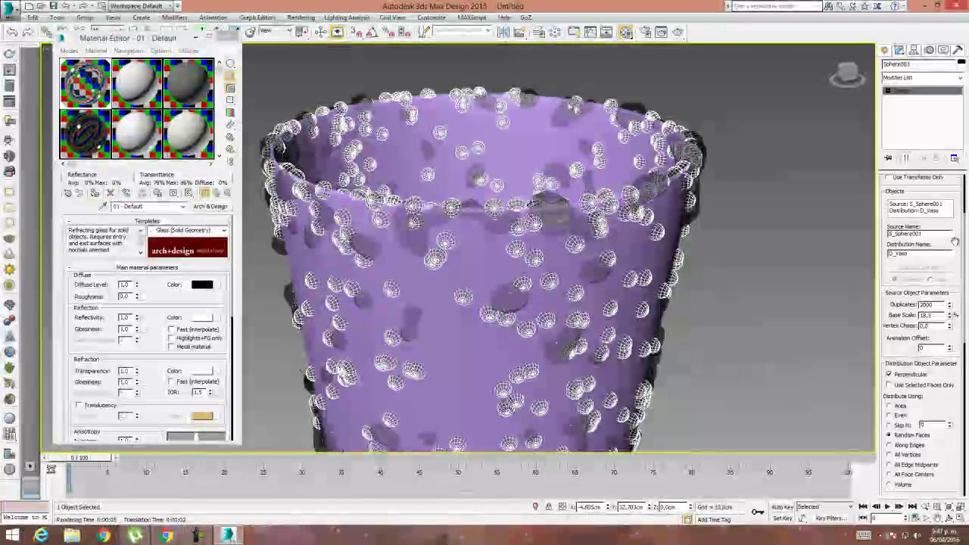
pyautogui.moveTo(951, 252); pyautogui.dragTo(952, 252)
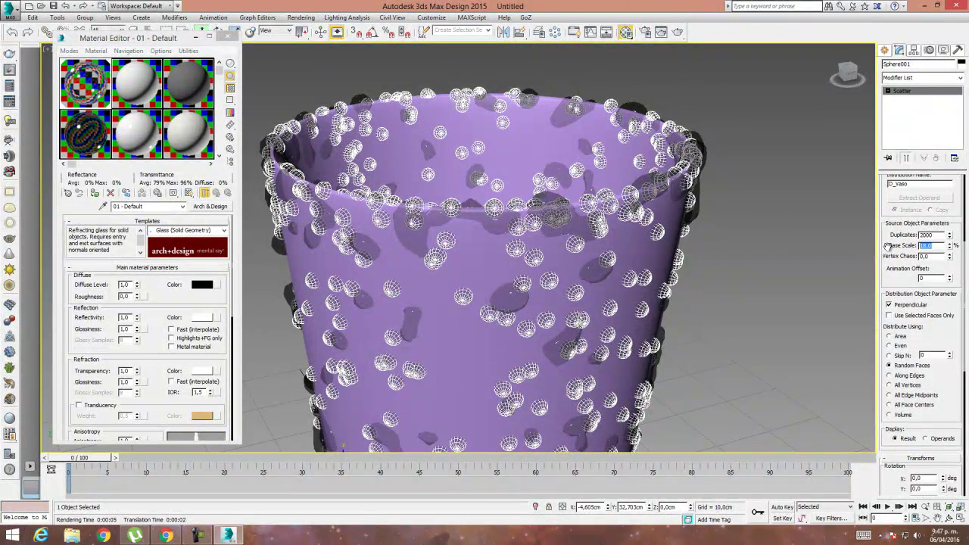
pyautogui.write('12')
pyautogui.press('Return')
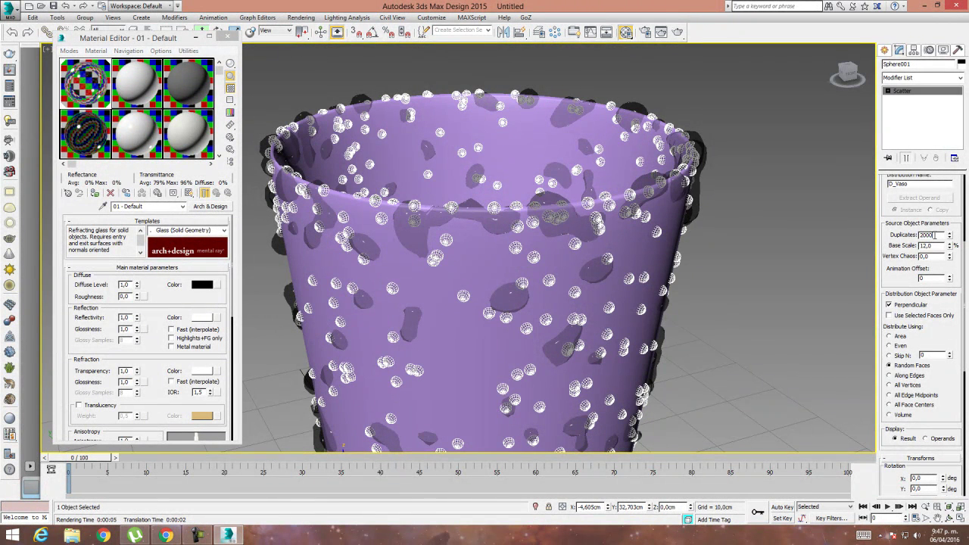
pyautogui.write('1000')
pyautogui.press('Return')
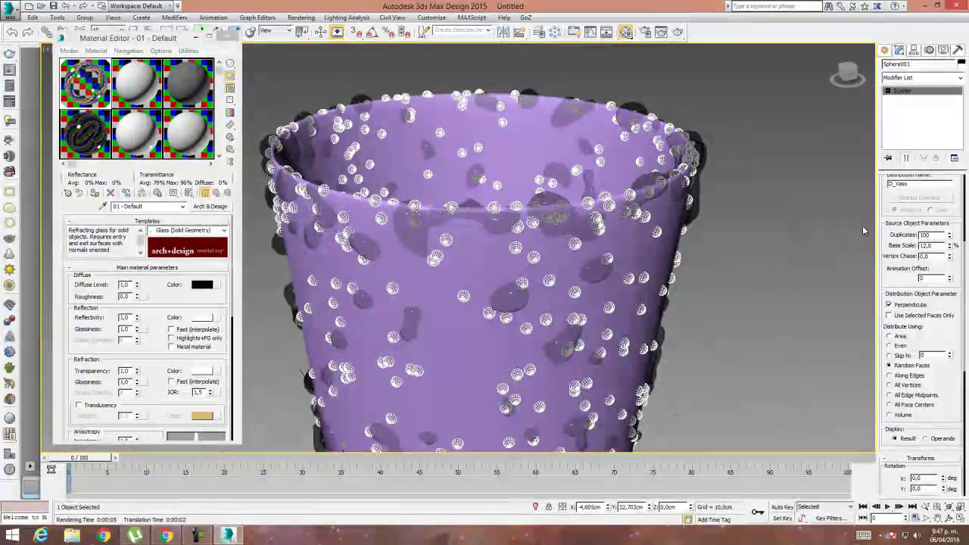
# Examine the size and spread of the droplets around the cup from several angles with nothing selected.
pyautogui.moveTo(687, 299); pyautogui.dragTo(685, 114, button='middle')
pyautogui.scroll(-2, 582, 316)
pyautogui.keyDown('alt'); pyautogui.moveTo(620, 323); pyautogui.dragTo(712, 233, button='middle'); pyautogui.keyUp('alt')
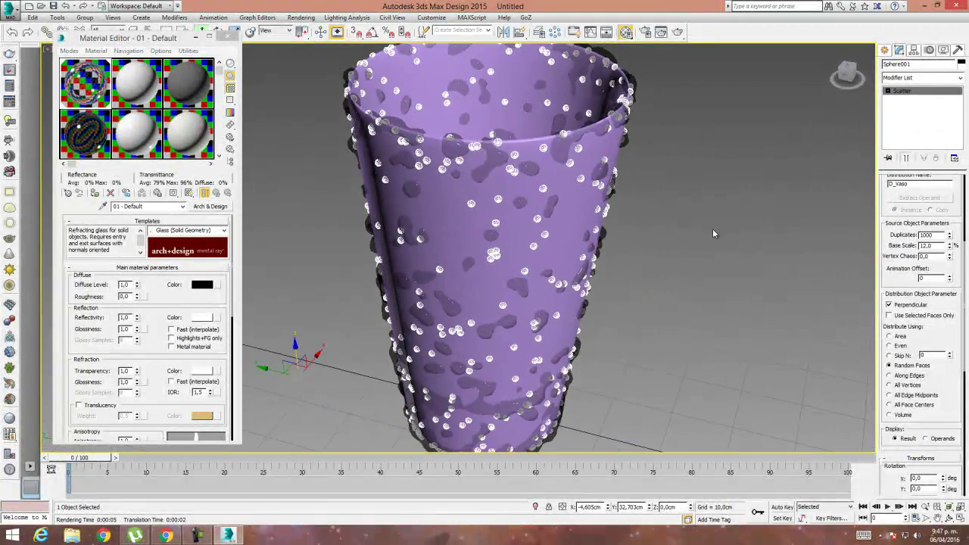
pyautogui.click(720, 194)
pyautogui.scroll(-3, 533, 259)
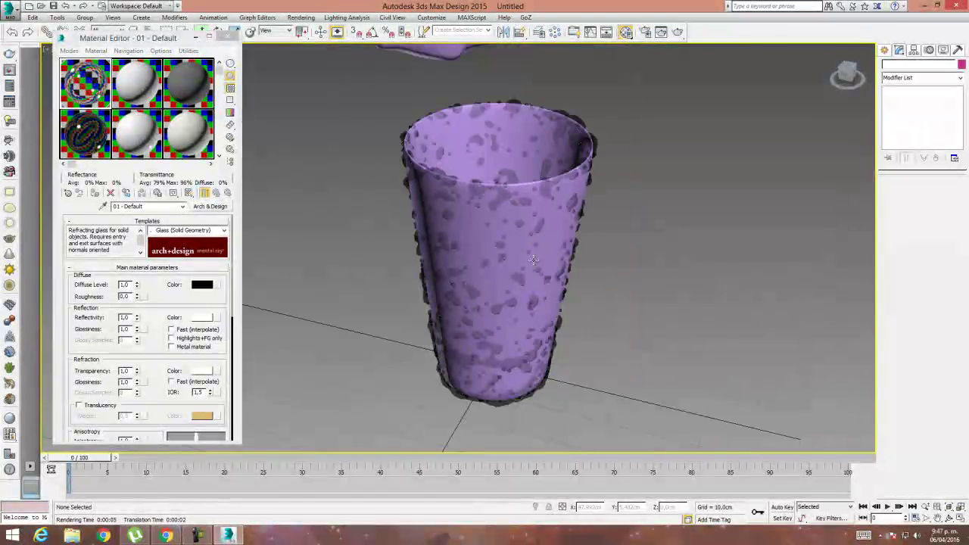
pyautogui.keyDown('alt'); pyautogui.moveTo(533, 259); pyautogui.dragTo(593, 346, button='middle'); pyautogui.keyUp('alt')
pyautogui.scroll(2, 453, 250)
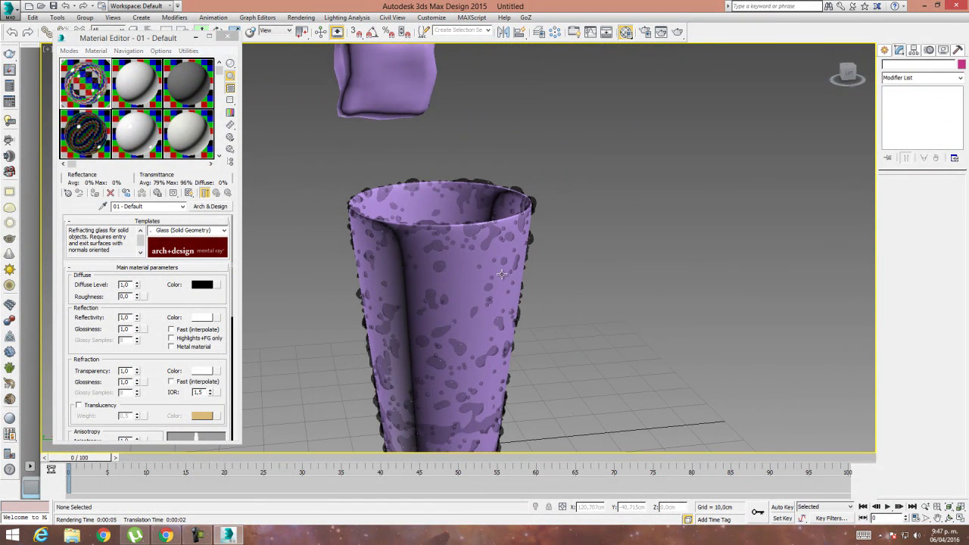
pyautogui.scroll(-4, 503, 275)
pyautogui.scroll(3, 506, 265)
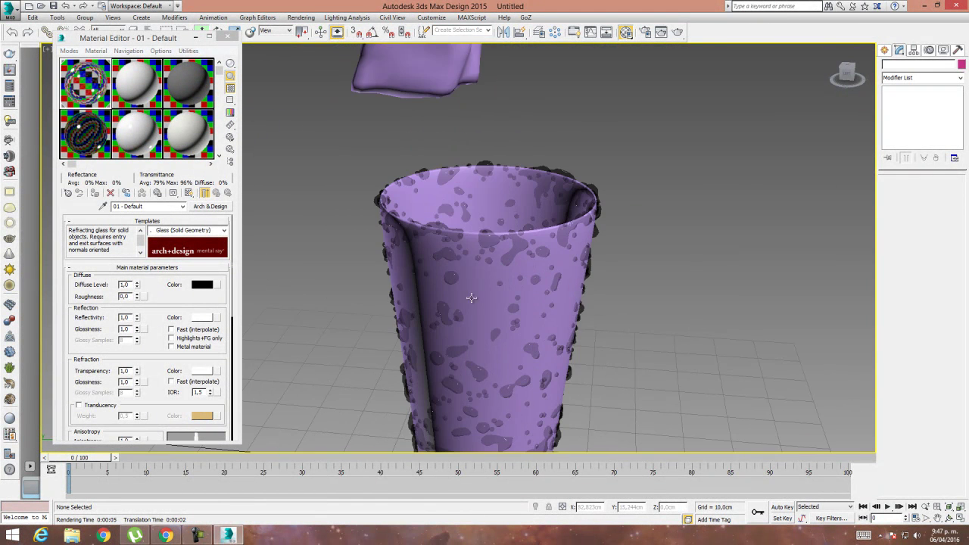
# Clone the cup beside the original along the Y axis as a single instance.
pyautogui.click(527, 265)
pyautogui.moveTo(636, 313); pyautogui.dragTo(580, 288, button='middle')
pyautogui.scroll(-3, 580, 288)
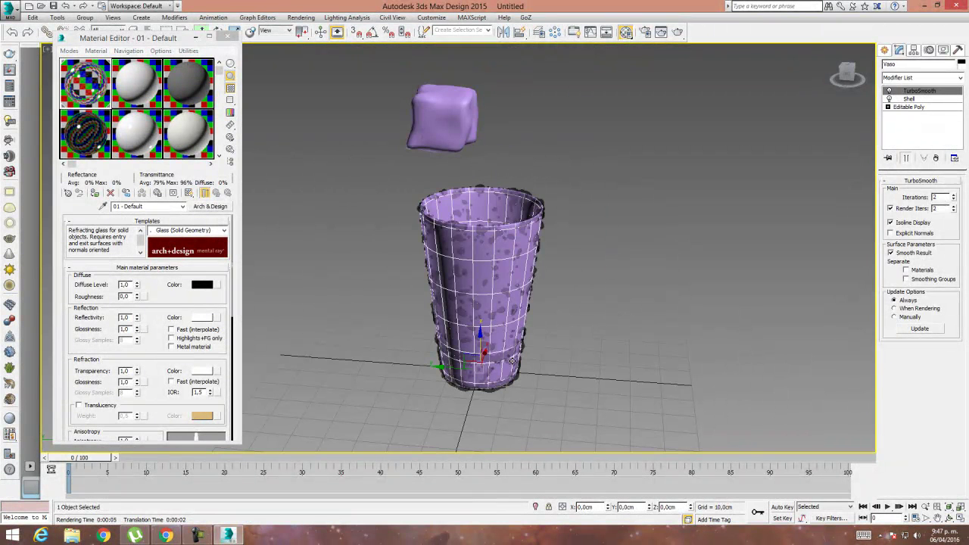
pyautogui.keyDown('shift'); pyautogui.moveTo(449, 369); pyautogui.dragTo(594, 379); pyautogui.keyUp('shift')
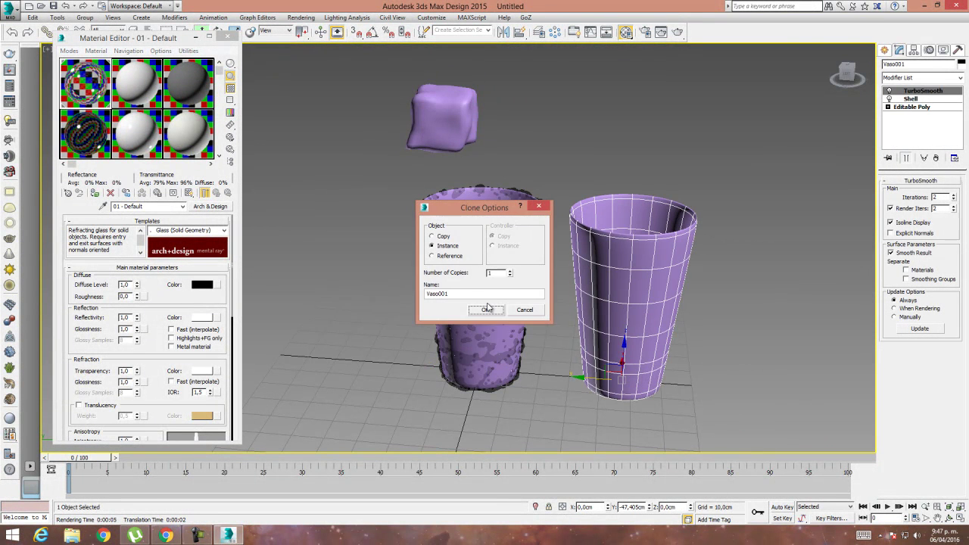
pyautogui.click(486, 310)
# Remove the TurboSmooth and Shell modifiers from the cloned cup, keeping only its Editable Poly base.
pyautogui.click(935, 158)
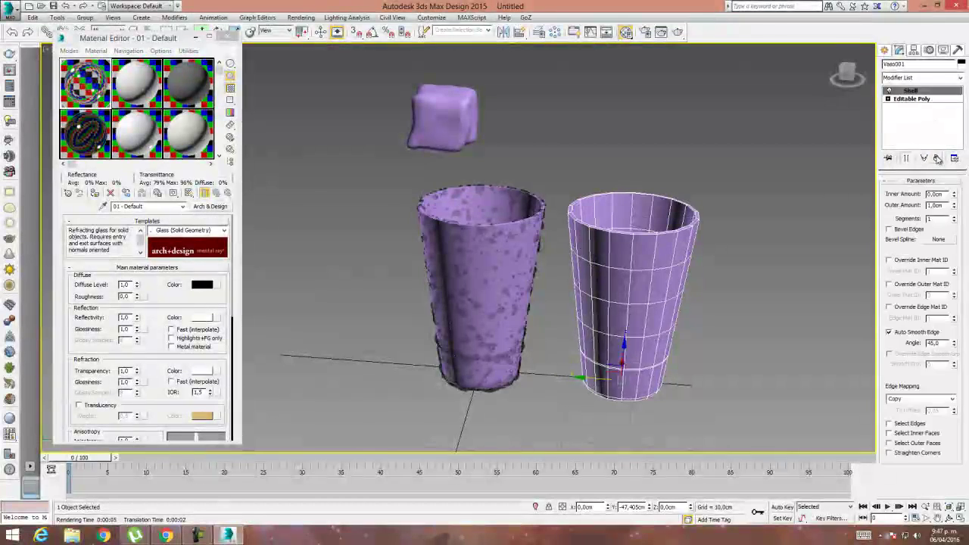
pyautogui.click(936, 158)
pyautogui.click(911, 90)
pyautogui.moveTo(682, 248); pyautogui.dragTo(667, 244, button='middle')
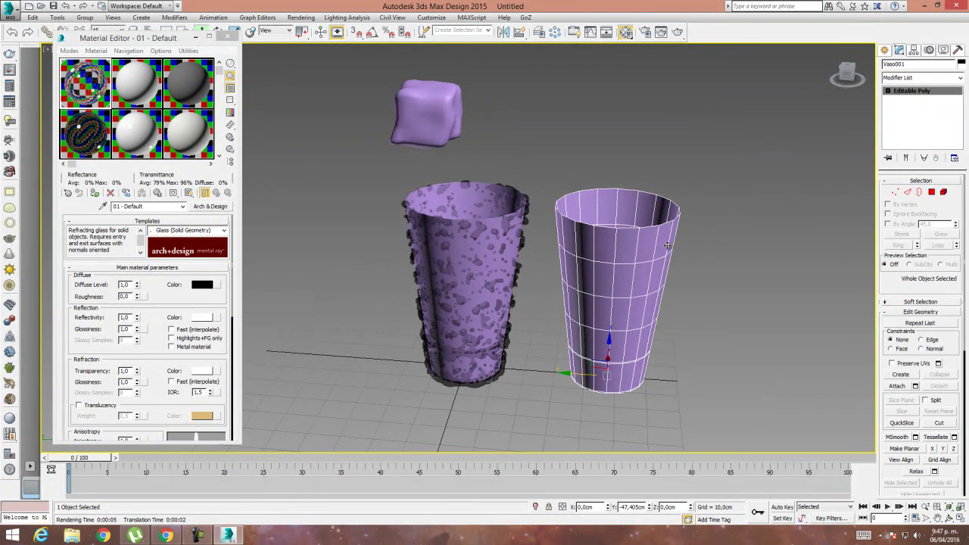
# Select the cloned cup's top ring of vertices, try deleting it, and undo the deletion.
pyautogui.click(895, 192)
pyautogui.keyDown('alt'); pyautogui.moveTo(591, 250); pyautogui.dragTo(581, 217, button='middle'); pyautogui.keyUp('alt')
pyautogui.moveTo(698, 220); pyautogui.dragTo(726, 217)
pyautogui.press('Delete')
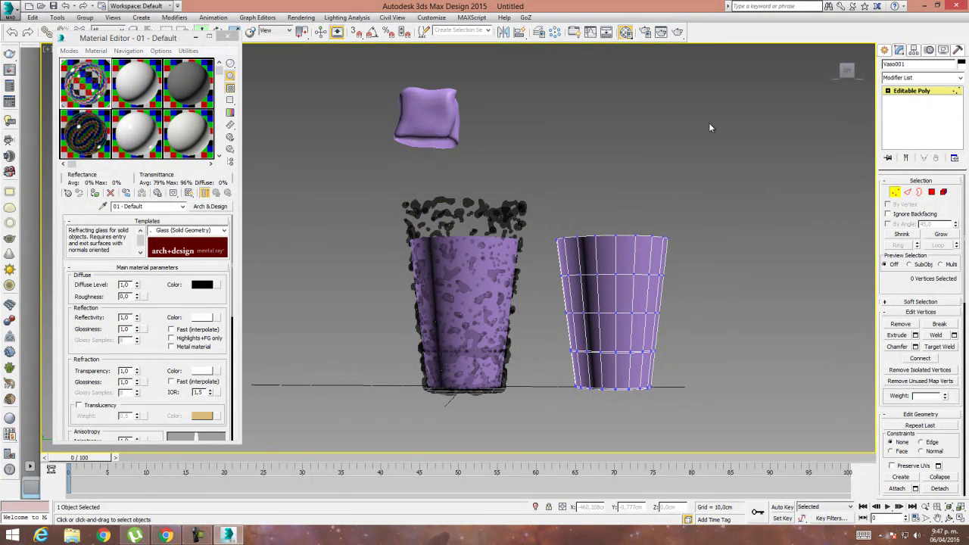
pyautogui.hotkey('ctrl', 'z')
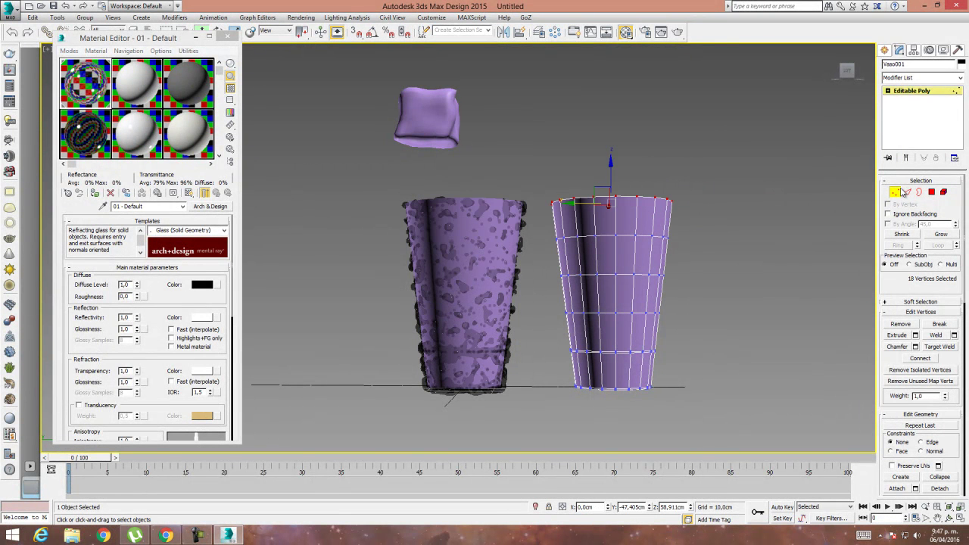
pyautogui.click(897, 192)
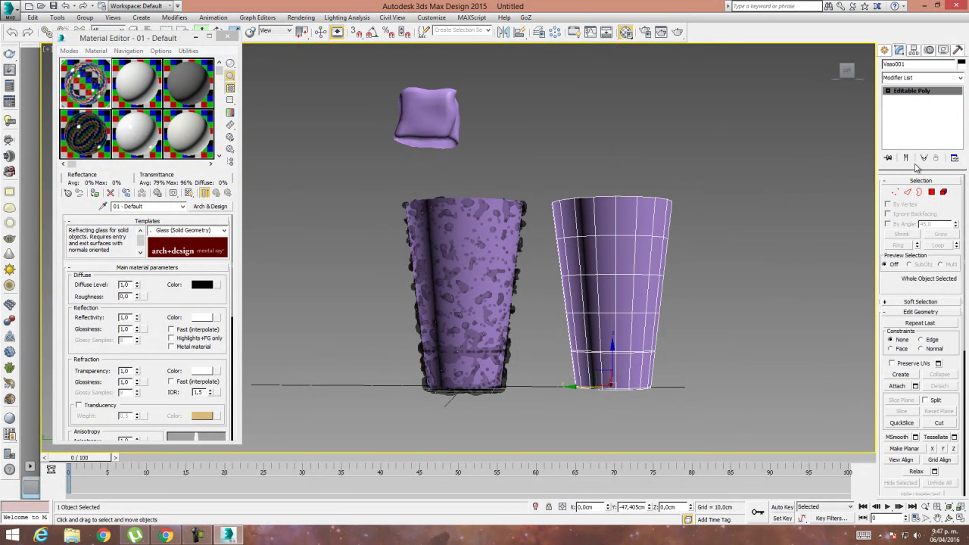
pyautogui.click(600, 149)
pyautogui.click(461, 224)
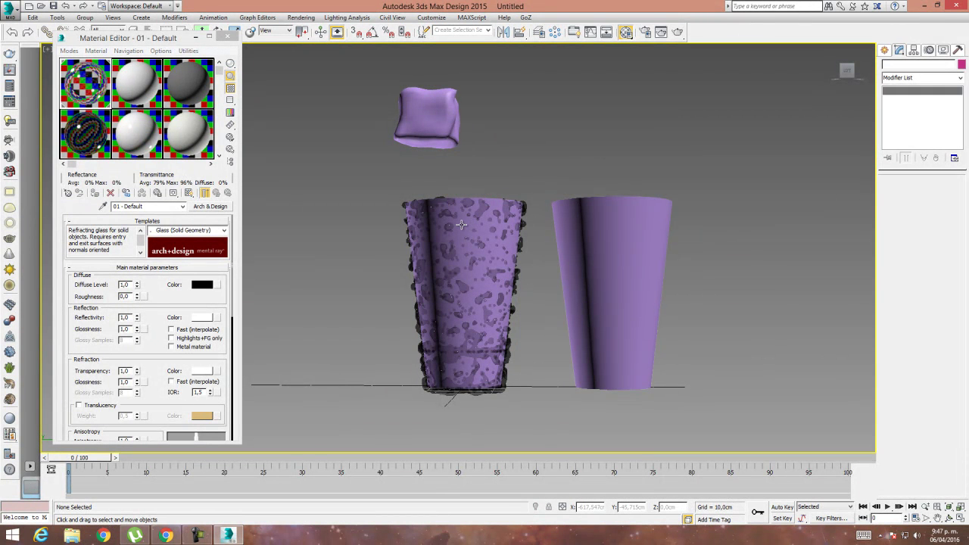
pyautogui.keyDown('shift'); pyautogui.moveTo(438, 393); pyautogui.dragTo(697, 393); pyautogui.keyUp('shift')
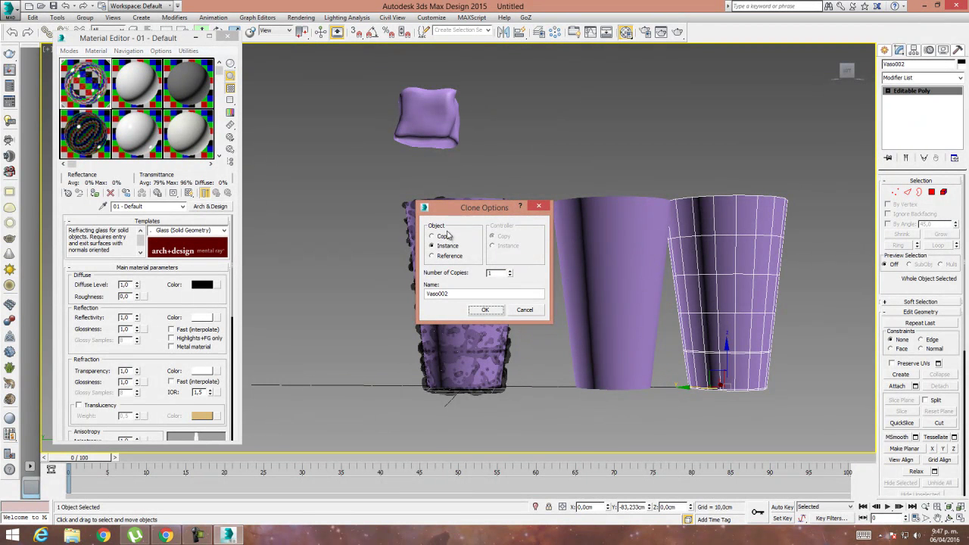
pyautogui.click(523, 310)
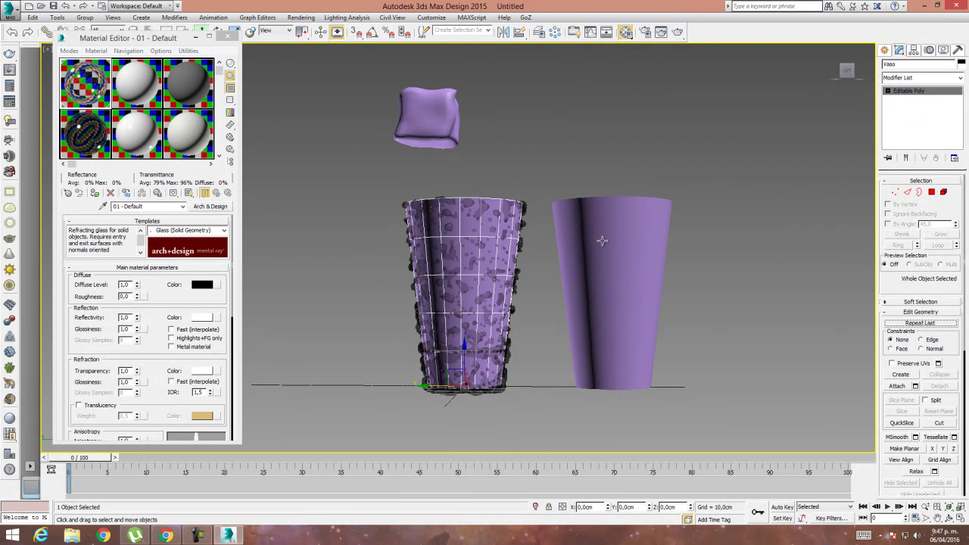
# Make the cloned cup unique and delete its top ring of vertices.
pyautogui.click(647, 261)
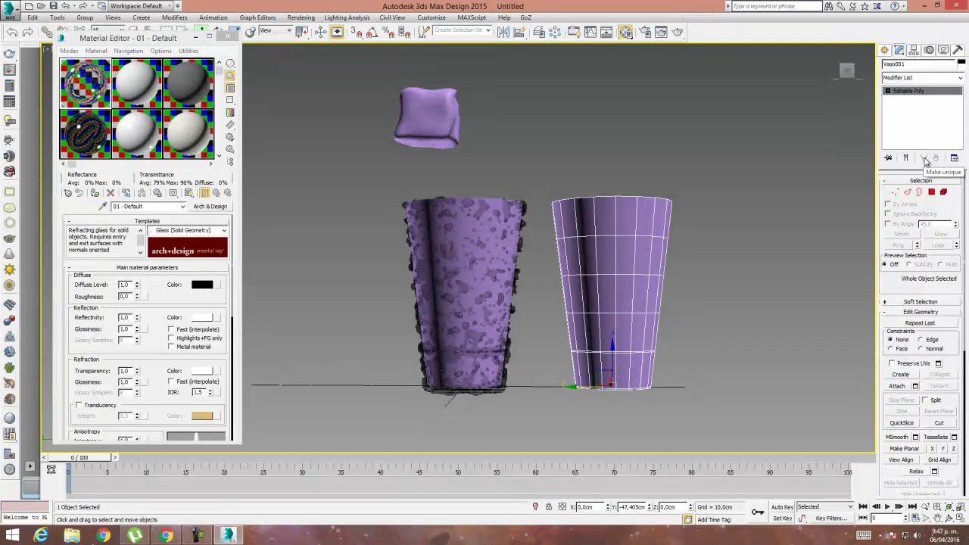
pyautogui.click(896, 194)
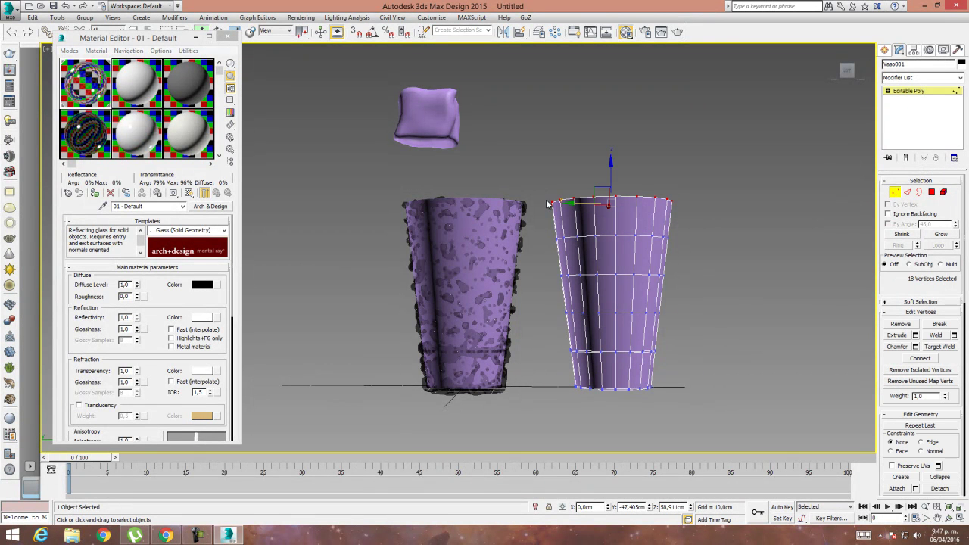
pyautogui.press('Delete')
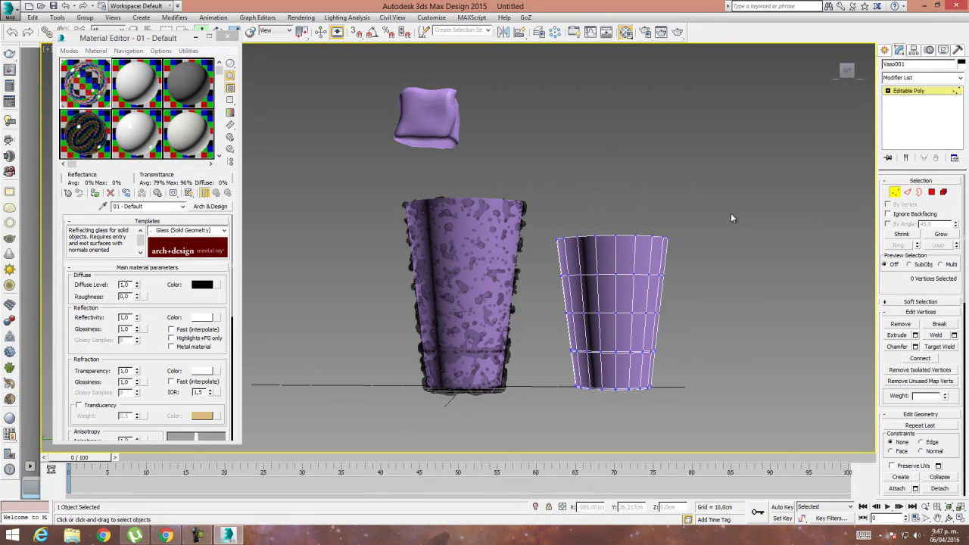
# Cap the open top border of the shortened cup copy to close it with a flat face.
pyautogui.click(919, 192)
pyautogui.click(592, 228)
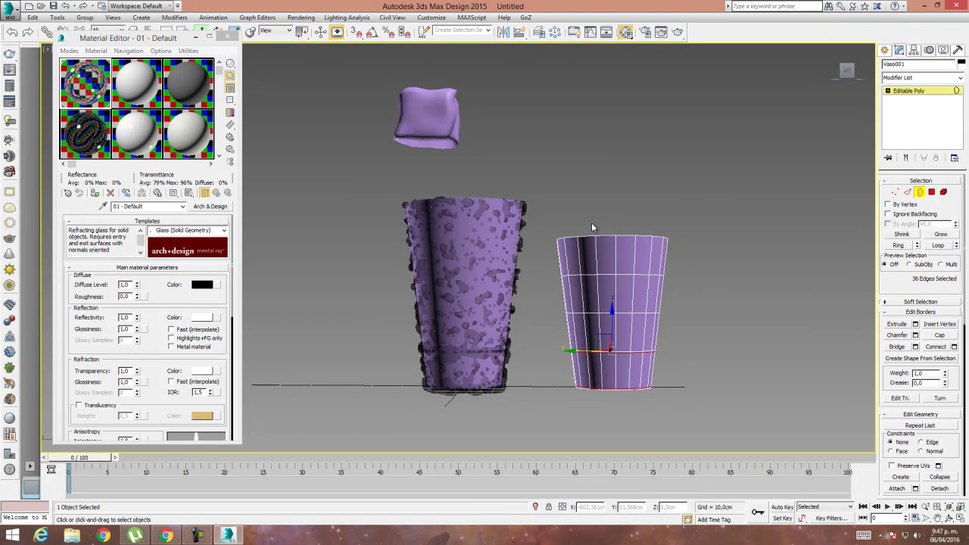
pyautogui.keyDown('alt'); pyautogui.moveTo(592, 229); pyautogui.dragTo(625, 287, button='middle'); pyautogui.keyUp('alt')
pyautogui.click(616, 237)
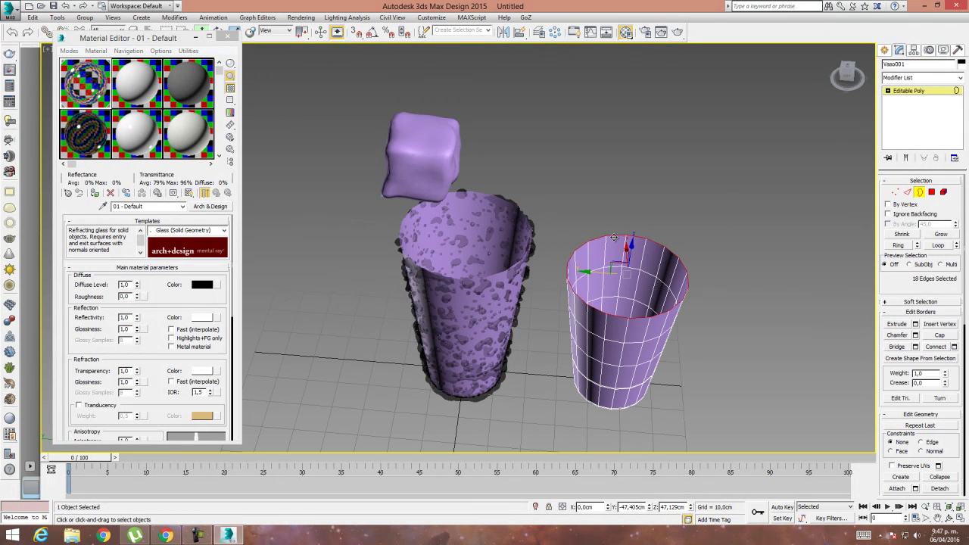
pyautogui.click(940, 336)
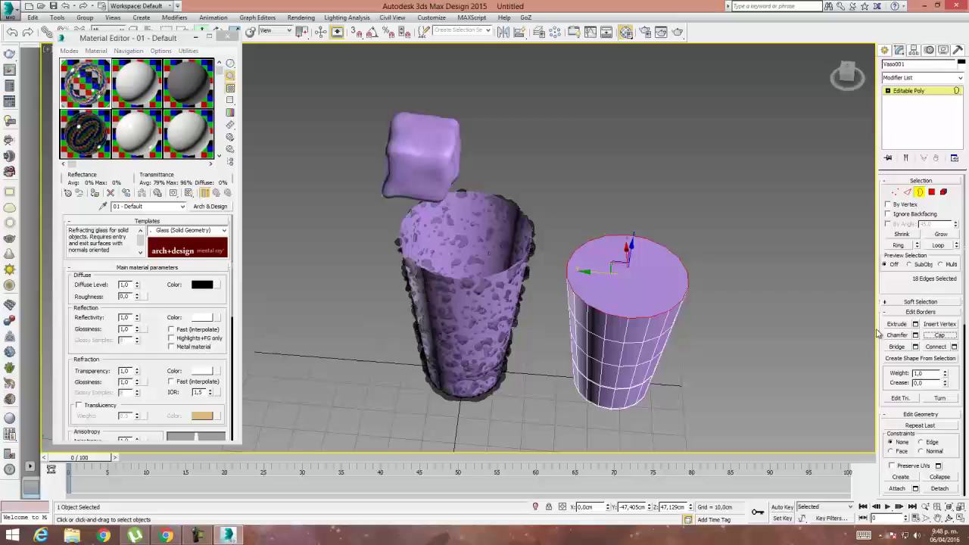
pyautogui.click(919, 192)
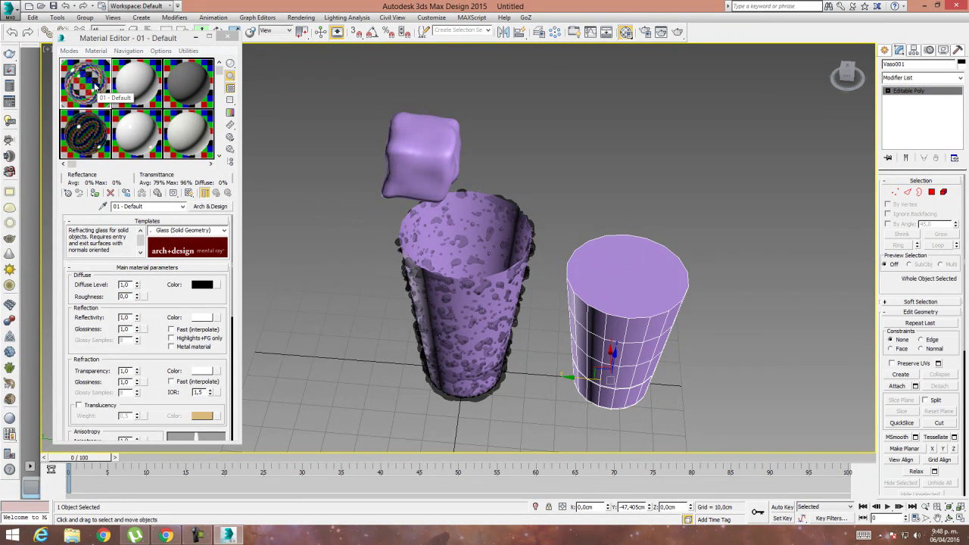
# Copy the glass material to the second sample slot and set the copy's reflection color to pink with Green 0.237.
pyautogui.moveTo(96, 83); pyautogui.dragTo(136, 91)
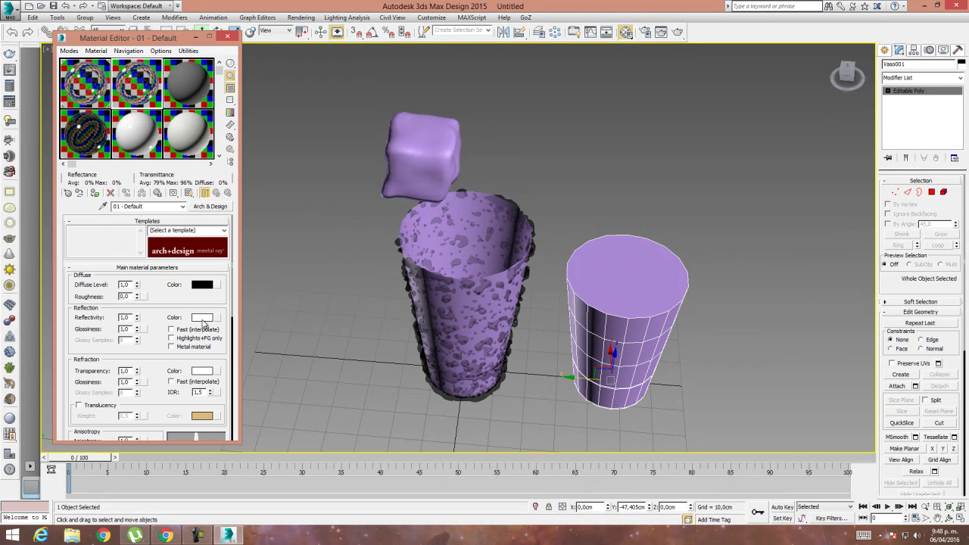
pyautogui.click(202, 318)
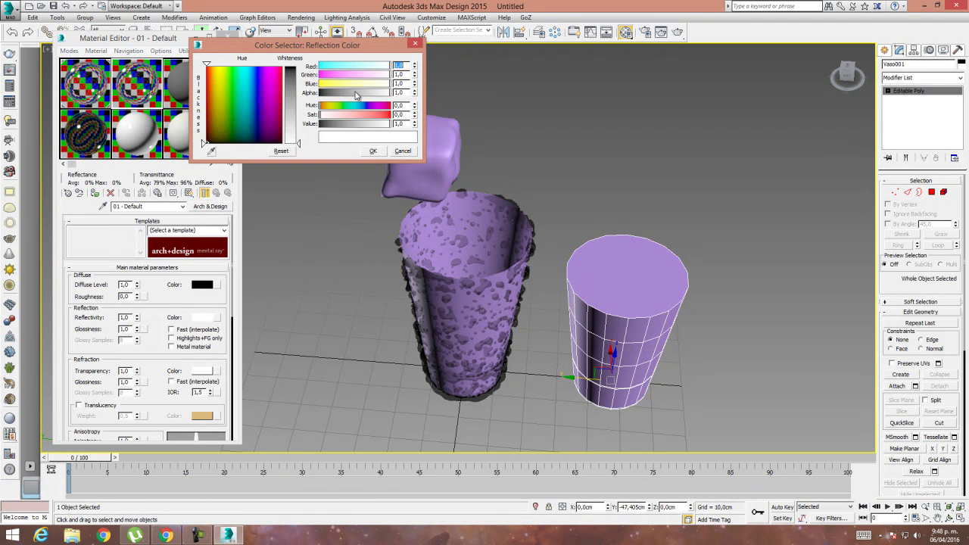
pyautogui.moveTo(336, 76)
pyautogui.mouseDown()
pyautogui.moveTo(322, 75)
pyautogui.moveTo(337, 78)
pyautogui.mouseUp()
pyautogui.click(374, 152)
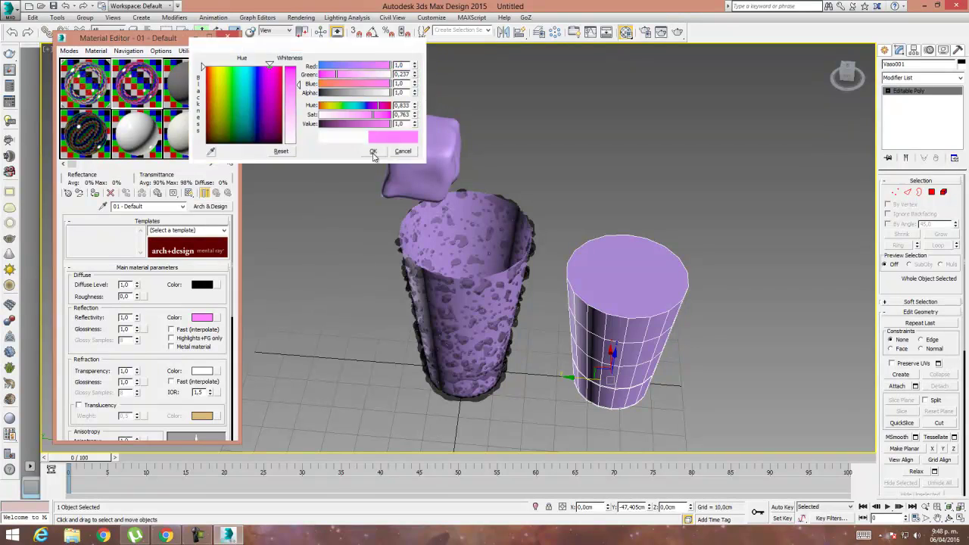
# Set the second material's refraction color to the same pink by sampling its reflection color swatch with the eyedropper.
pyautogui.click(209, 371)
pyautogui.click(212, 152)
pyautogui.click(202, 317)
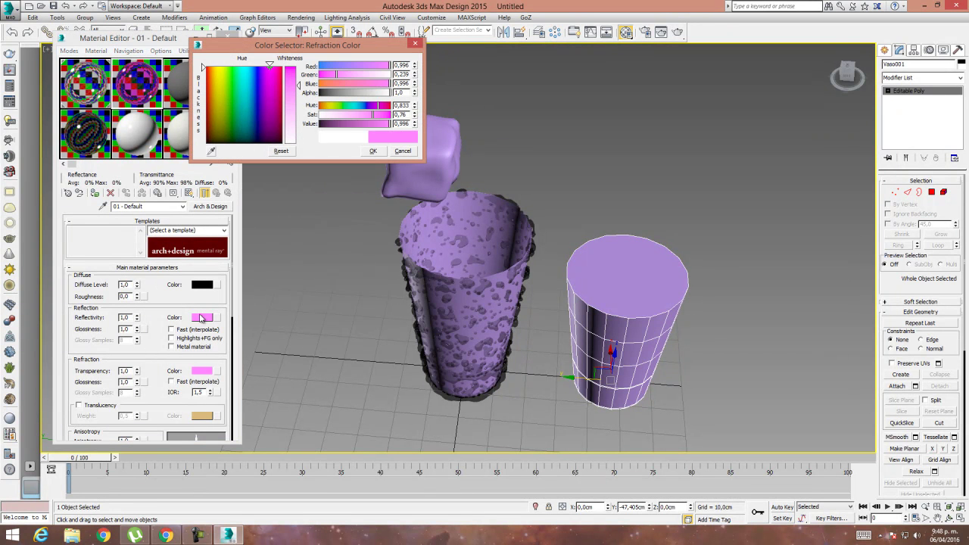
pyautogui.click(372, 152)
# Assign the pink glass material to the cup copy, renaming it WRFG, and deselect the copy.
pyautogui.moveTo(710, 410); pyautogui.dragTo(577, 297)
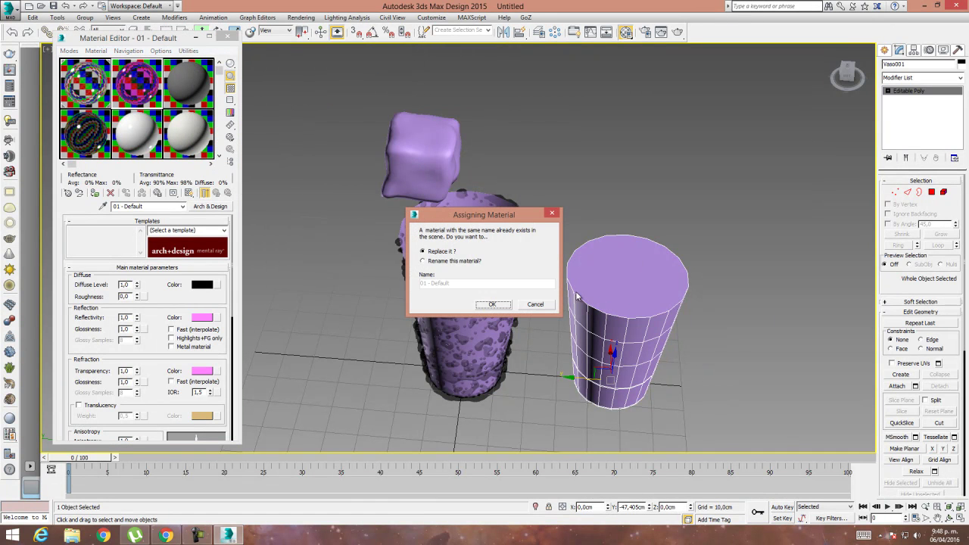
pyautogui.click(494, 307)
pyautogui.click(684, 127)
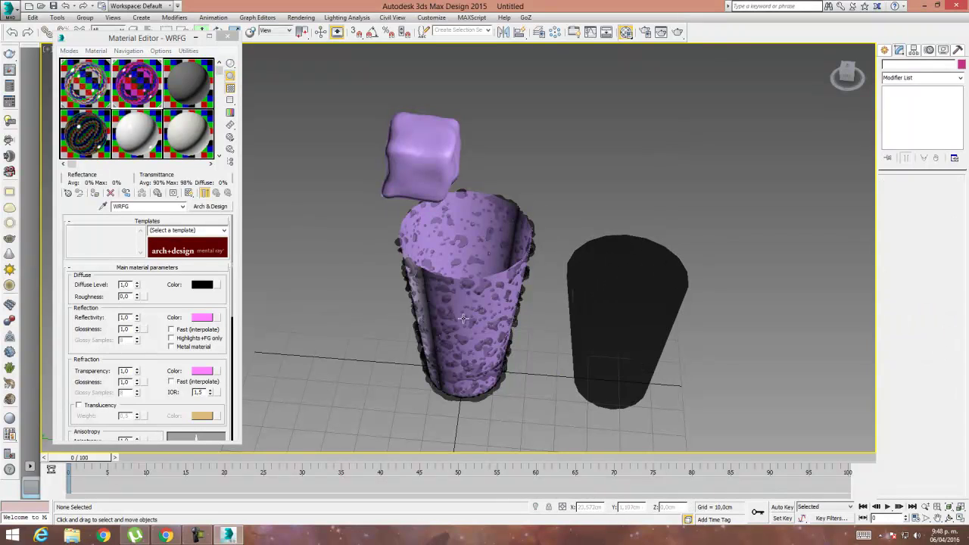
# Select the original cup and add a Bitmap map to the diffuse color of the third sample material.
pyautogui.click(459, 299)
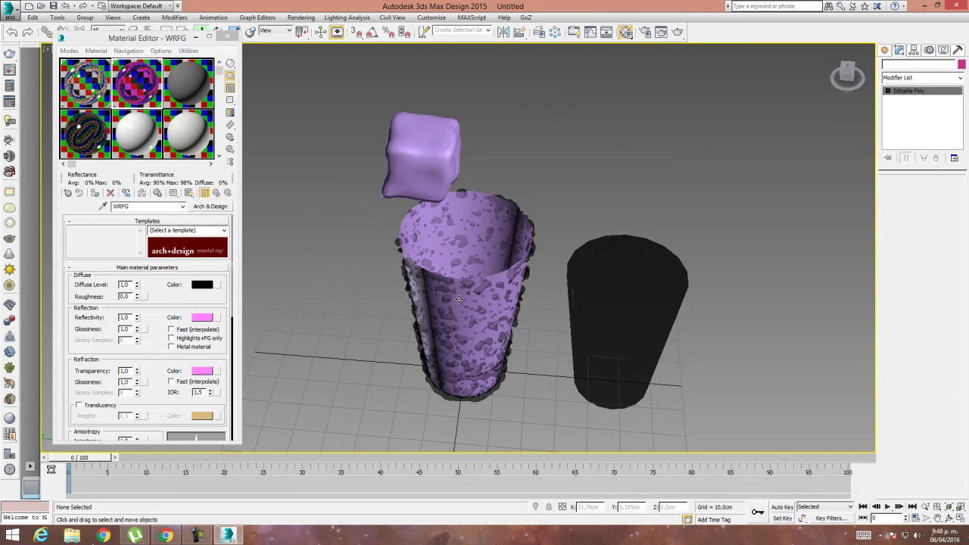
pyautogui.keyDown('alt'); pyautogui.moveTo(650, 358); pyautogui.dragTo(676, 342, button='middle'); pyautogui.keyUp('alt')
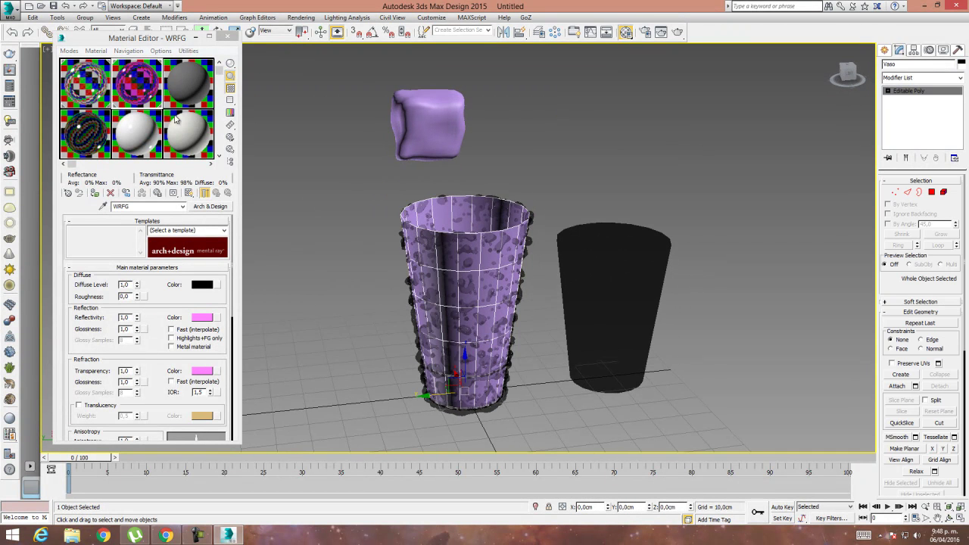
pyautogui.click(194, 87)
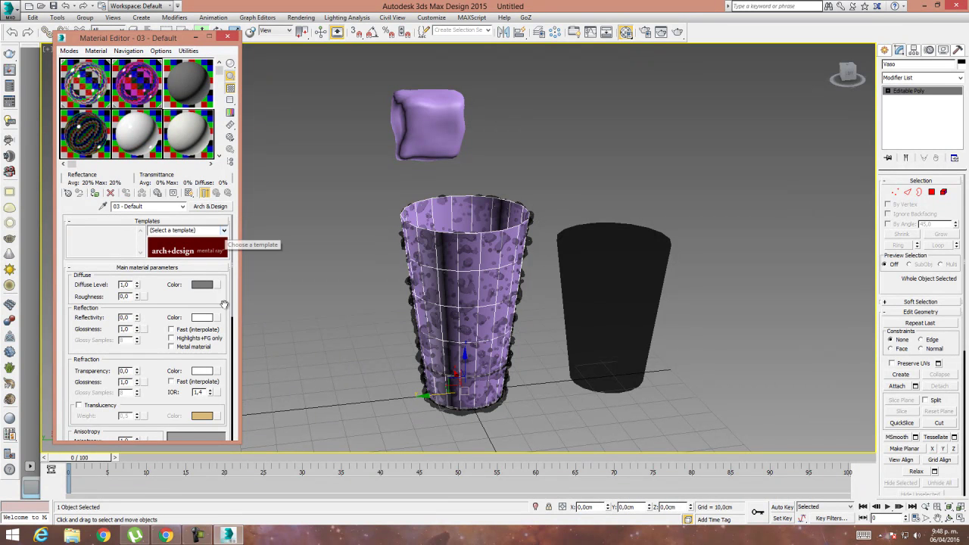
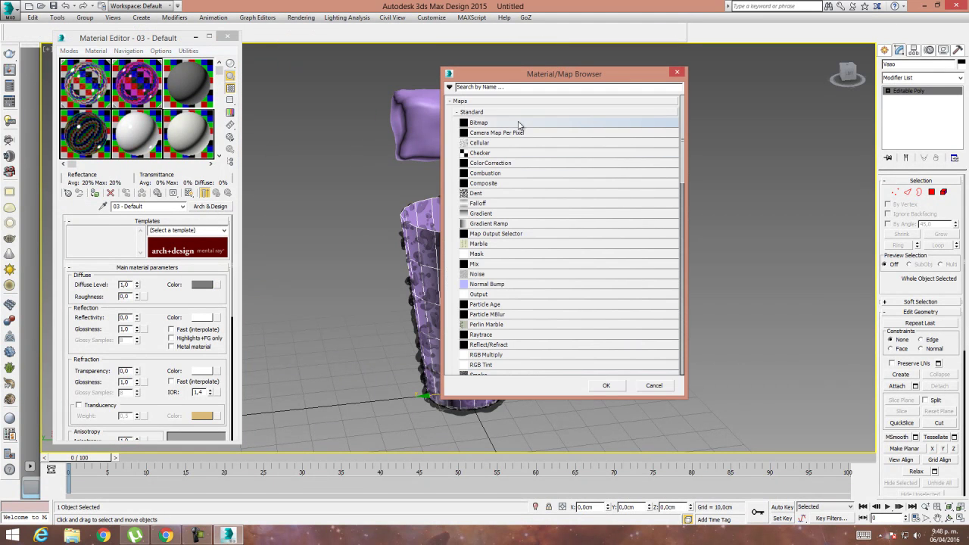
pyautogui.doubleClick(493, 124)
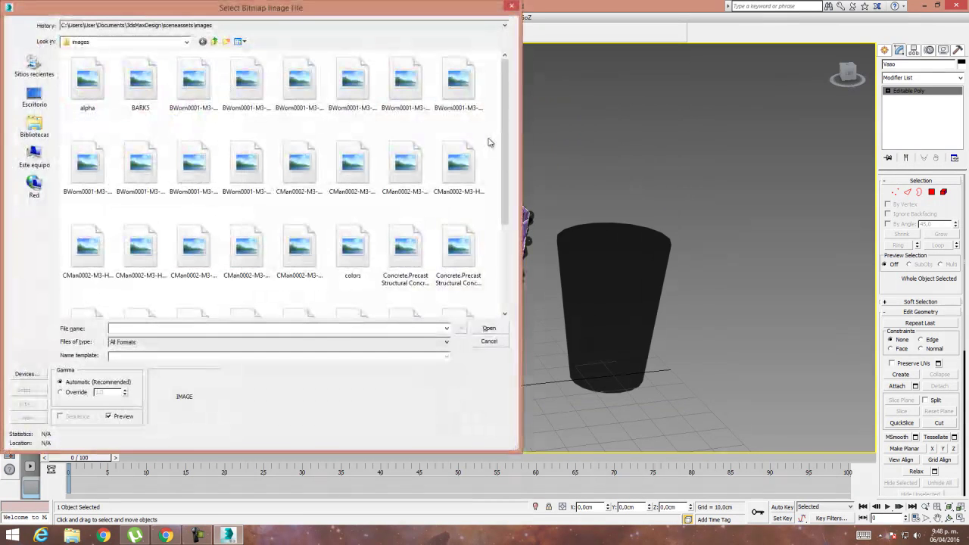
# Browse for the bitmap image to the Screenshots folder inside Documents > Diablo III.
pyautogui.click(34, 65)
pyautogui.click(34, 101)
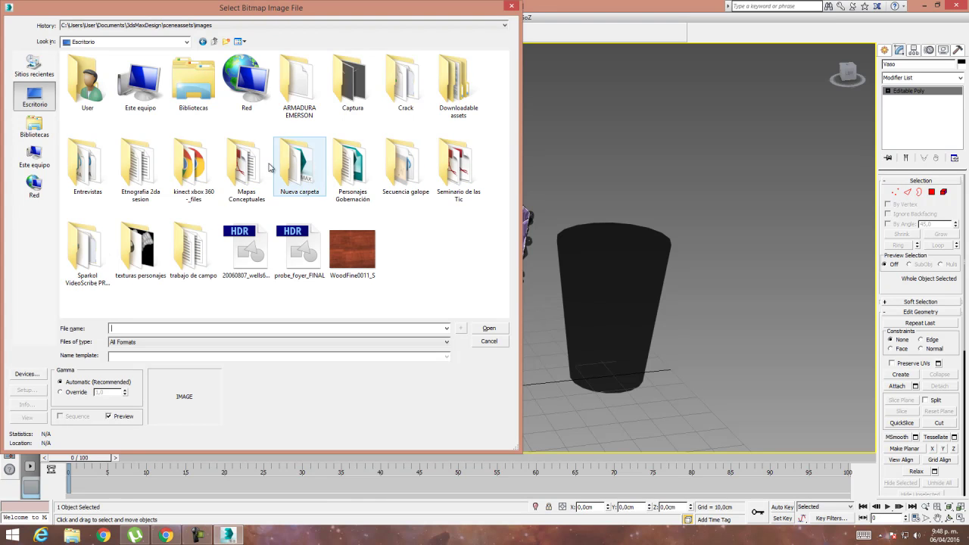
pyautogui.click(37, 126)
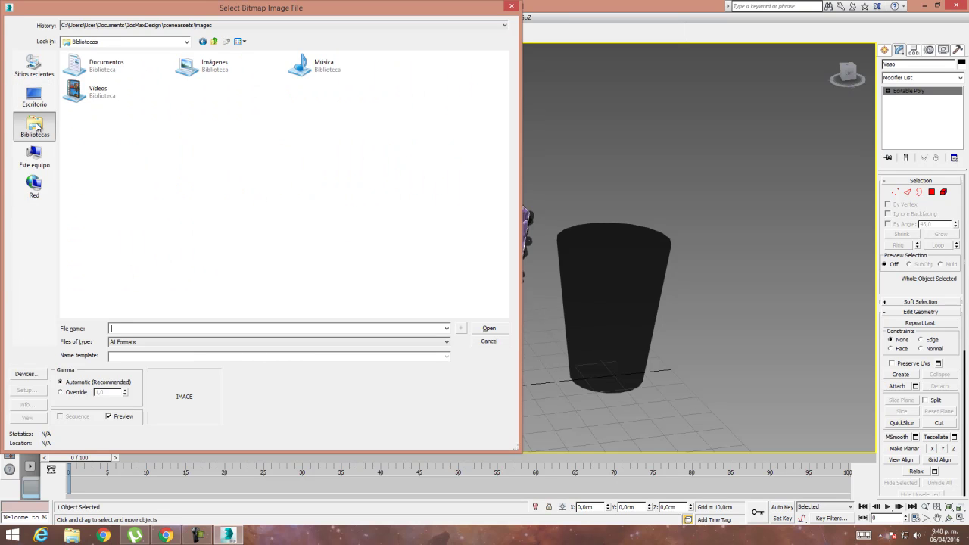
pyautogui.doubleClick(102, 65)
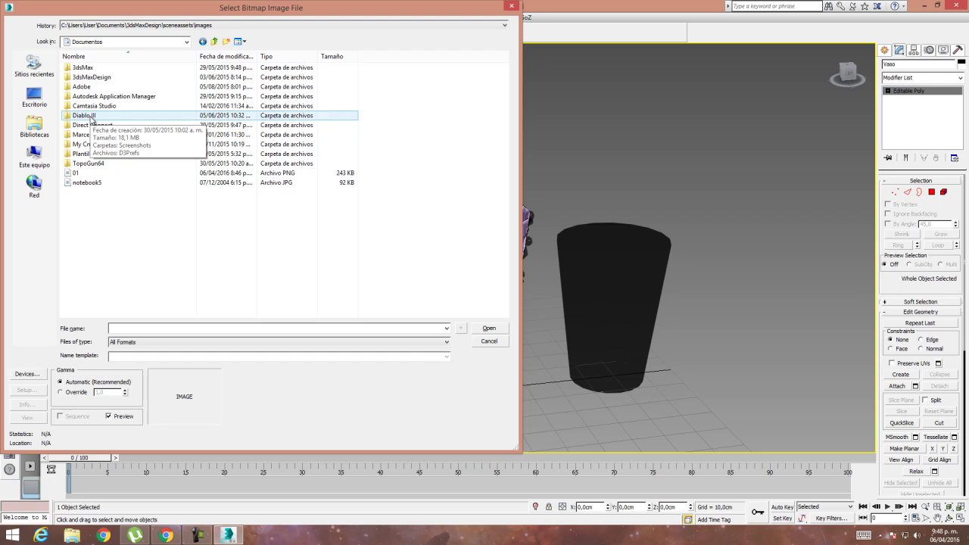
pyautogui.doubleClick(90, 116)
pyautogui.doubleClick(90, 67)
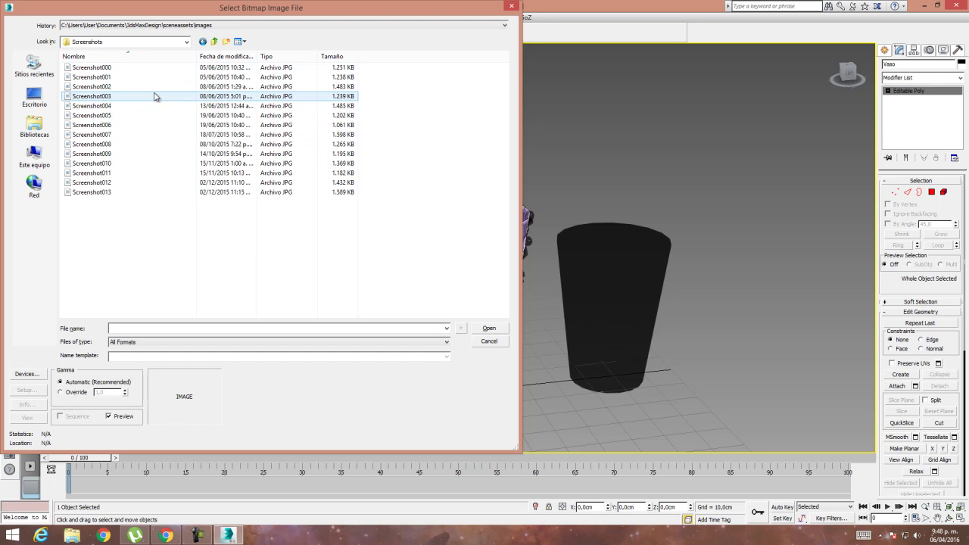
# Preview the different screenshot images in the folder to compare them as a texture for the cup.
pyautogui.click(96, 189)
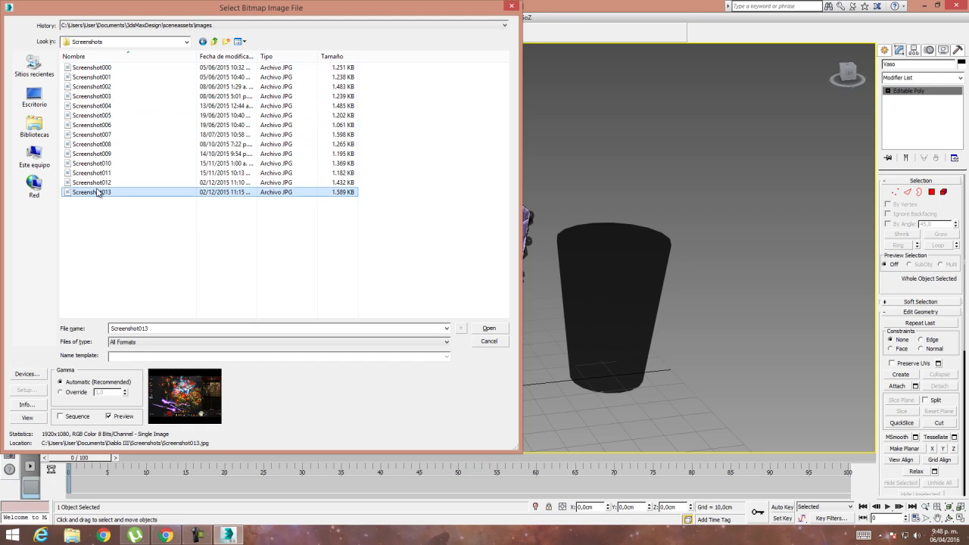
pyautogui.click(93, 173)
pyautogui.click(94, 144)
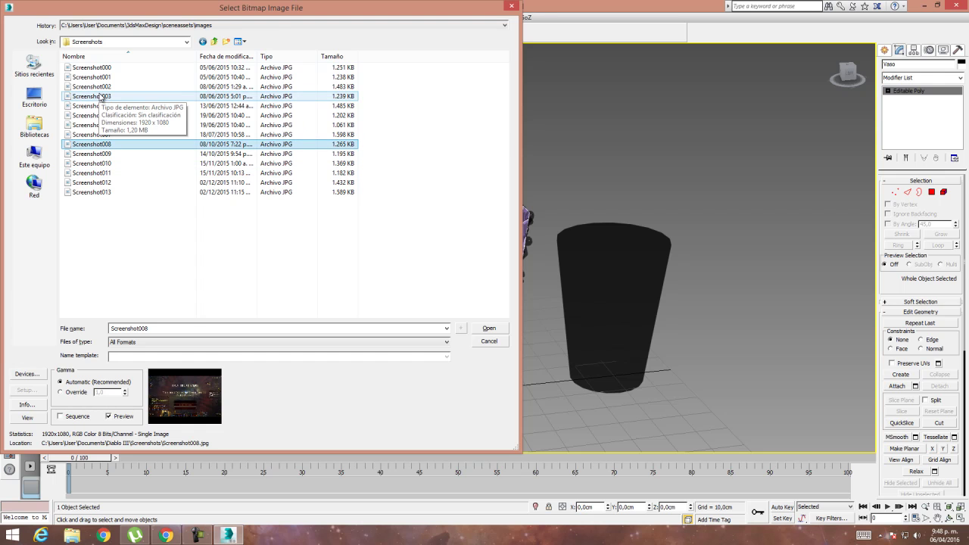
pyautogui.click(97, 106)
pyautogui.click(93, 86)
pyautogui.click(92, 67)
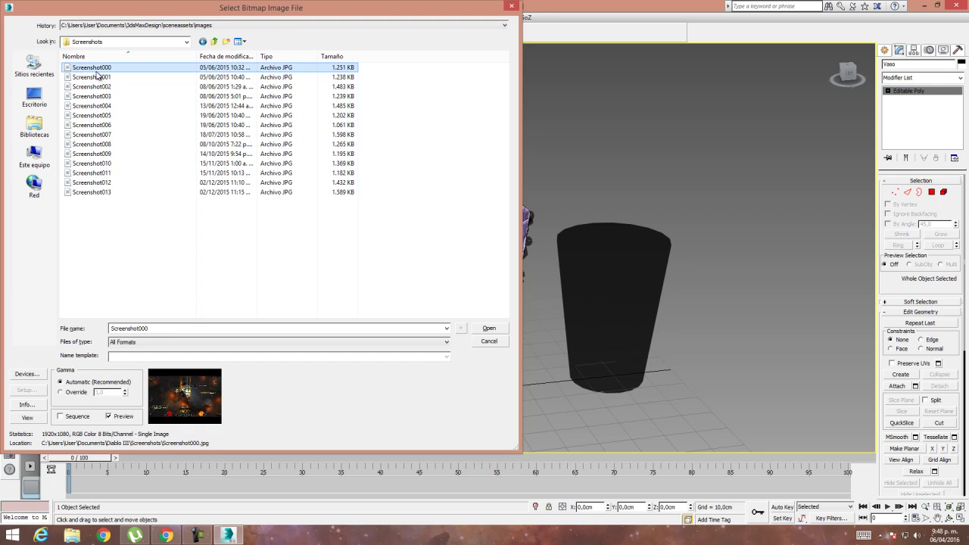
pyautogui.click(93, 105)
pyautogui.click(91, 97)
pyautogui.click(97, 67)
pyautogui.click(95, 125)
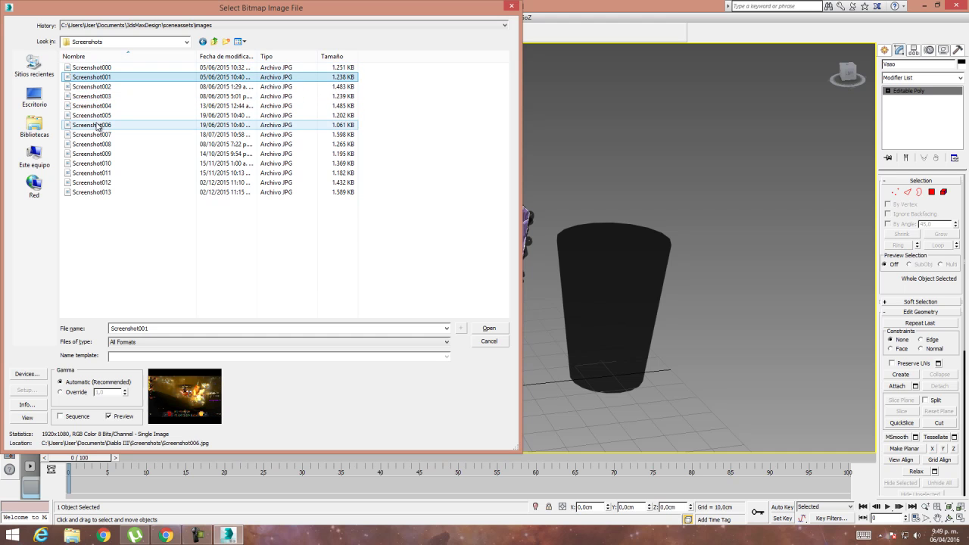
pyautogui.click(95, 154)
pyautogui.click(95, 182)
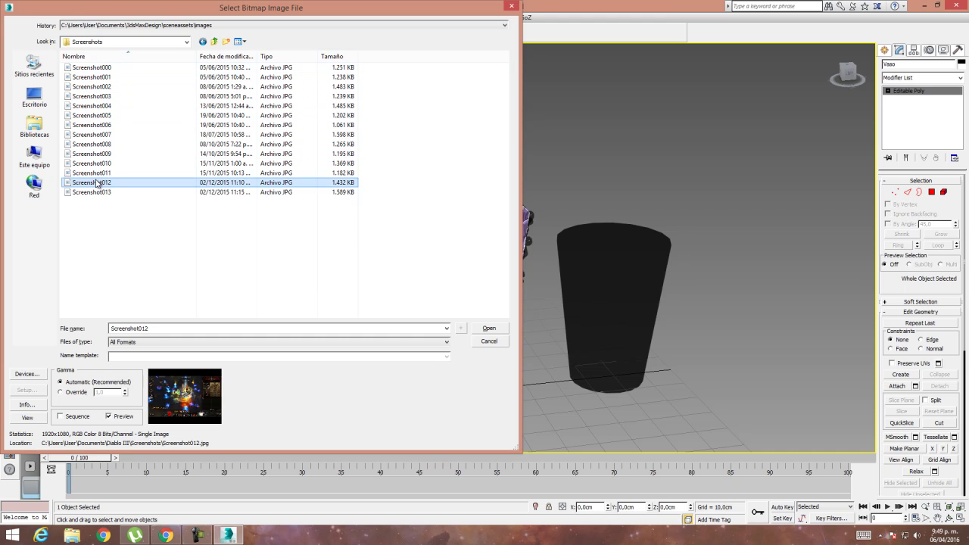
pyautogui.click(95, 192)
pyautogui.click(93, 173)
pyautogui.click(90, 135)
pyautogui.click(91, 87)
pyautogui.click(104, 146)
pyautogui.click(94, 164)
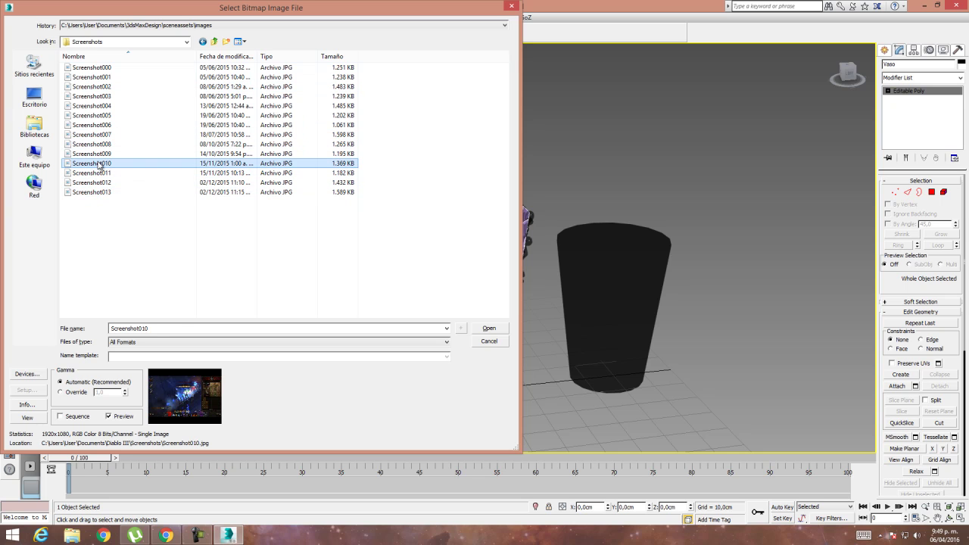
# Load Screenshot004 as the diffuse bitmap.
pyautogui.click(100, 145)
pyautogui.press('Up')
pyautogui.press('Up')
pyautogui.press('Up')
pyautogui.press('Up')
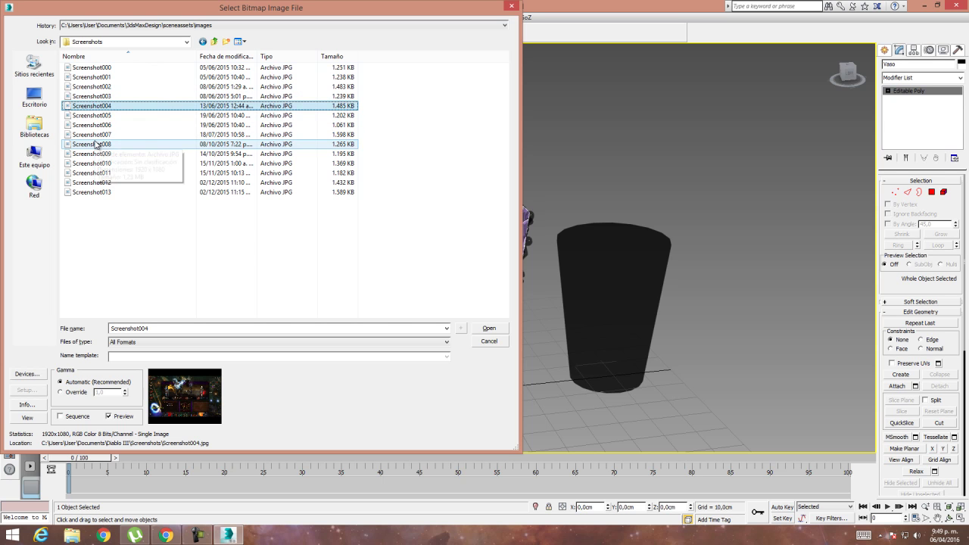
pyautogui.click(489, 330)
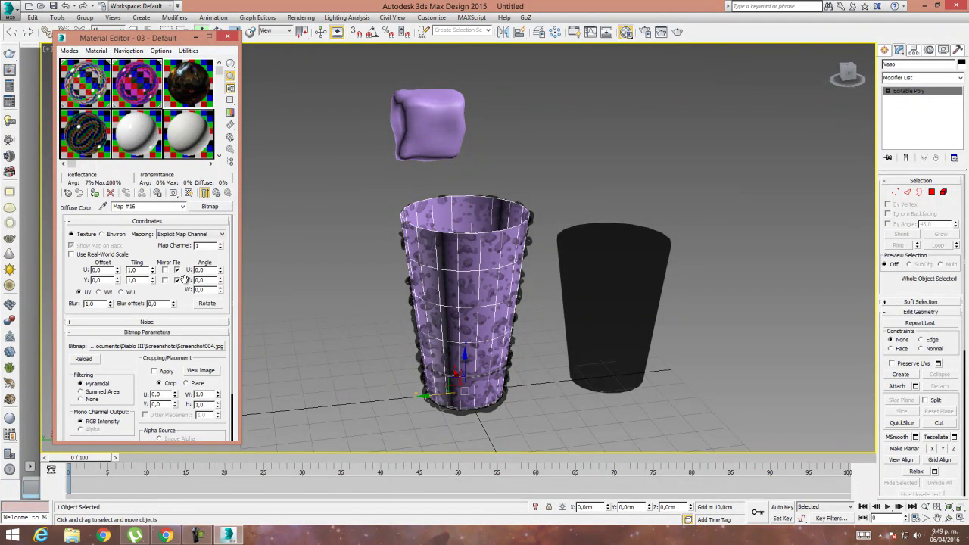
# Assign the screenshot material to the selected cup and show its map in the viewport.
pyautogui.click(95, 192)
pyautogui.click(216, 193)
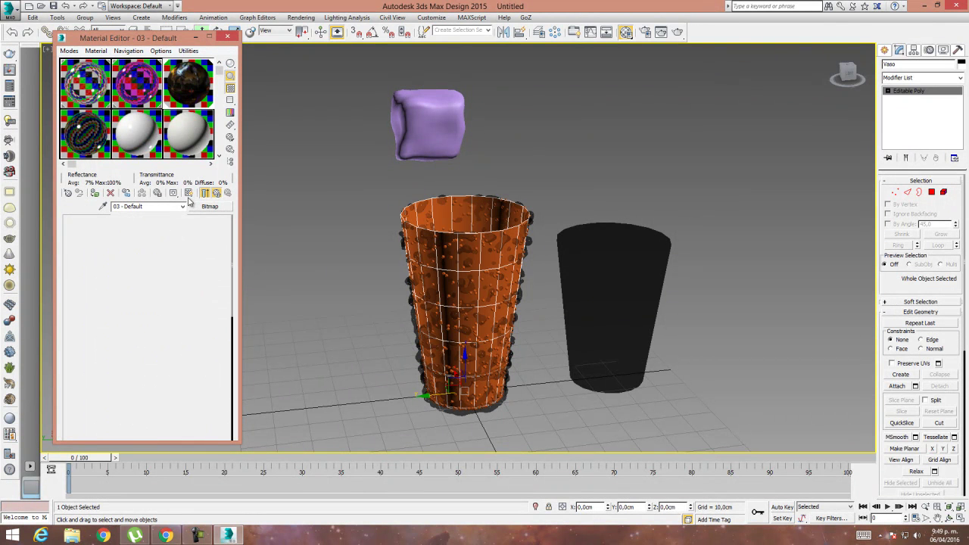
pyautogui.click(189, 193)
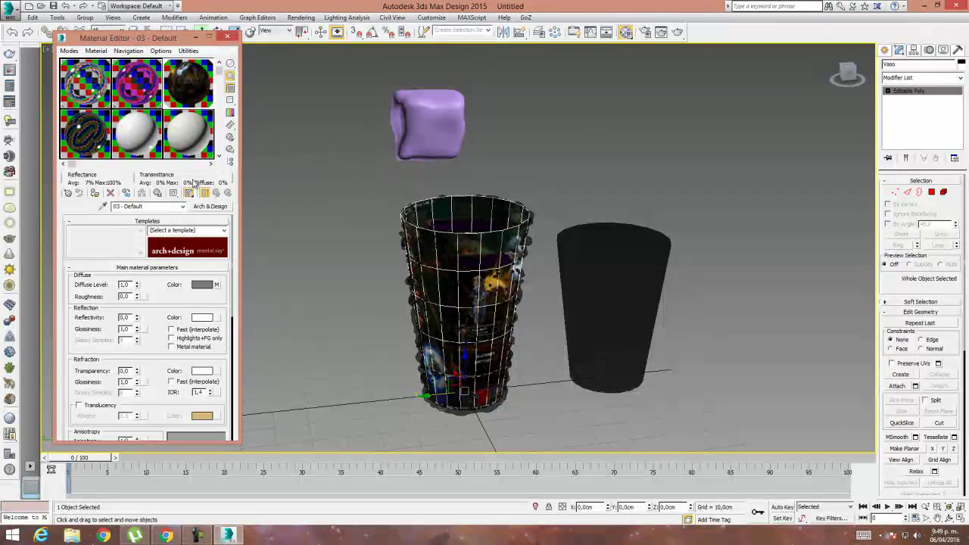
# Add a UVW Map modifier to the cup and set its mapping to Cylindrical.
pyautogui.click(960, 77)
pyautogui.scroll(-20, 947, 391)
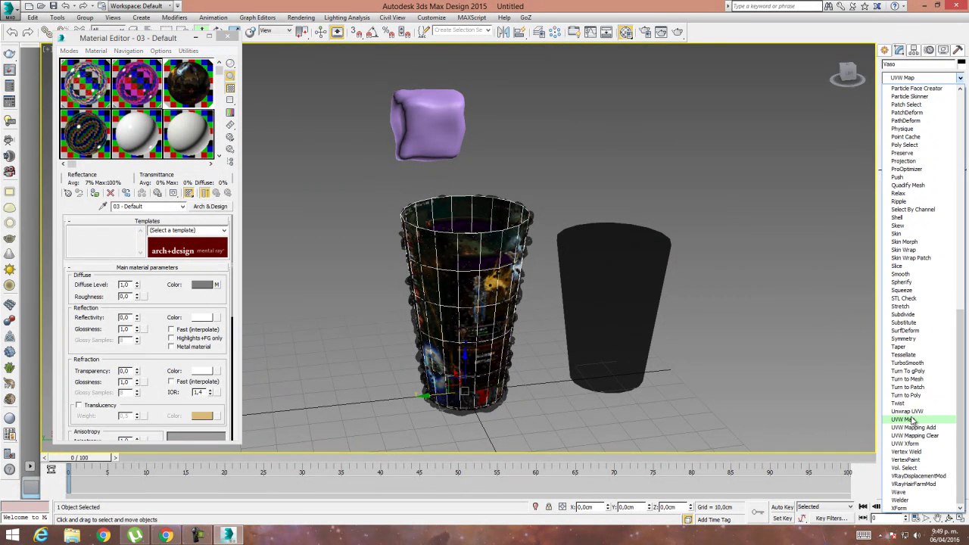
pyautogui.click(918, 420)
pyautogui.click(902, 209)
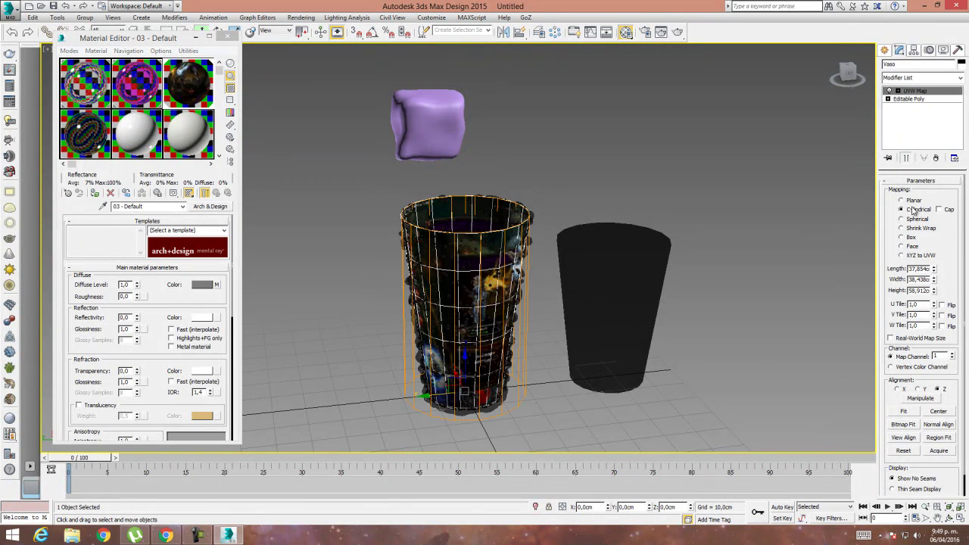
pyautogui.keyDown('alt'); pyautogui.moveTo(359, 308); pyautogui.dragTo(533, 340, button='middle'); pyautogui.keyUp('alt')
# Align the pink inner volume to the original cup so that it sits inside it.
pyautogui.click(643, 263)
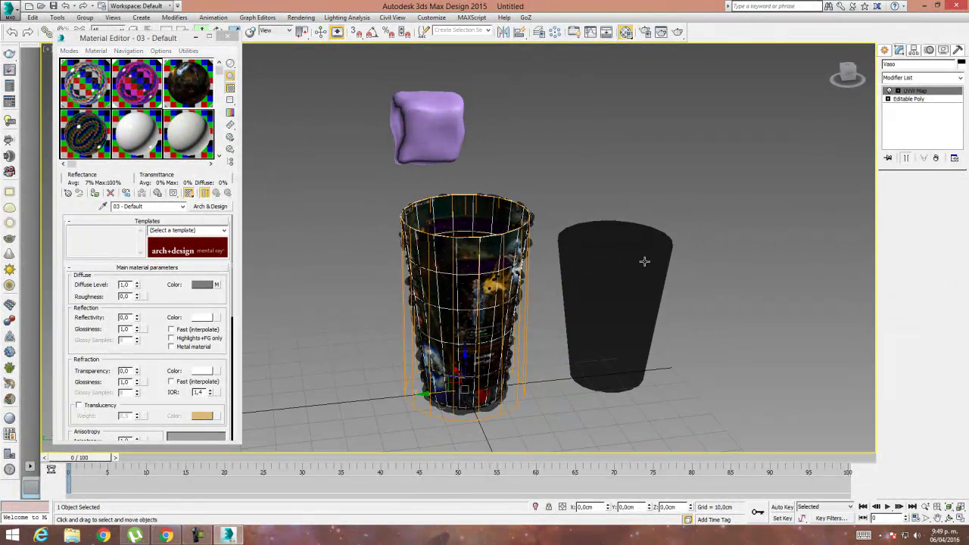
pyautogui.click(520, 32)
pyautogui.click(463, 204)
# Add a TurboSmooth modifier to the inner volume.
pyautogui.keyDown('alt'); pyautogui.moveTo(620, 339); pyautogui.dragTo(617, 308, button='middle'); pyautogui.keyUp('alt')
pyautogui.scroll(5, 487, 263)
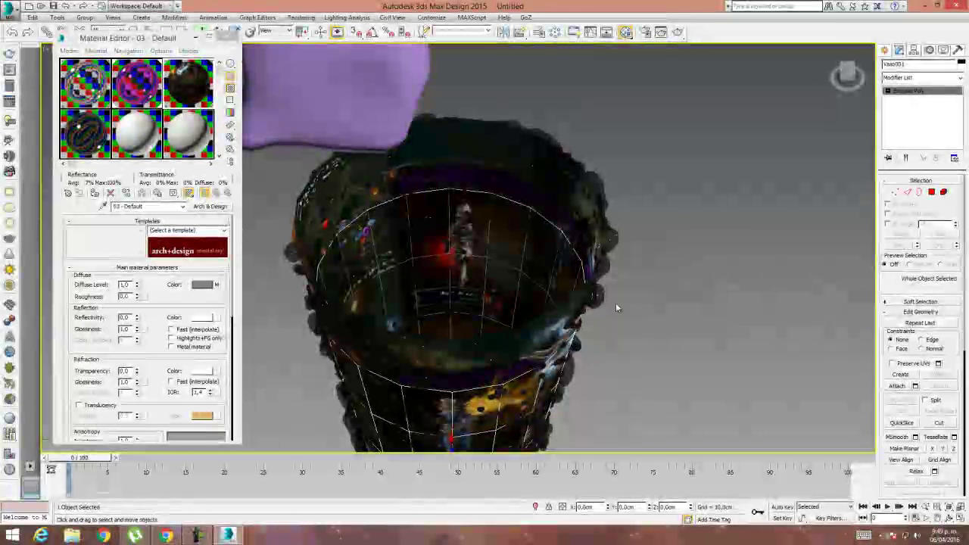
pyautogui.click(961, 78)
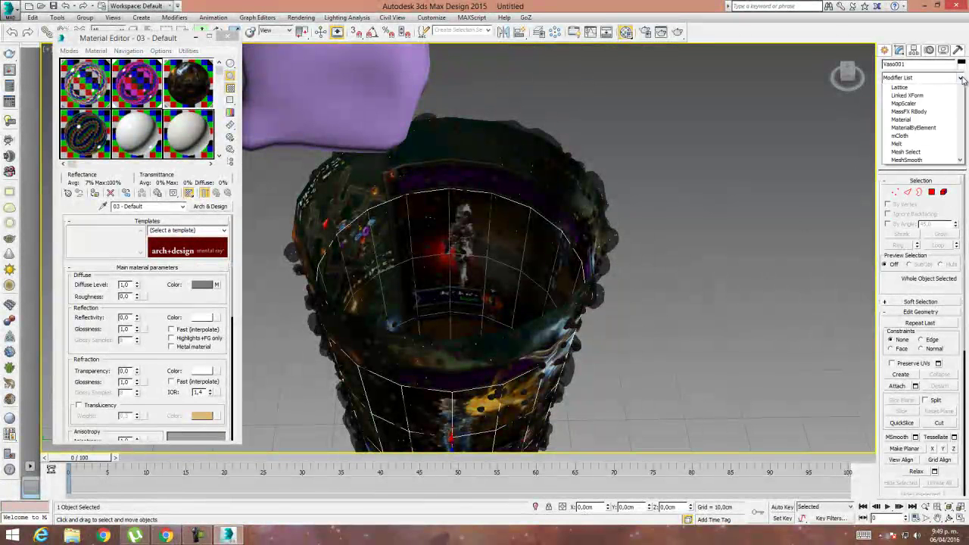
pyautogui.scroll(-15, 922, 378)
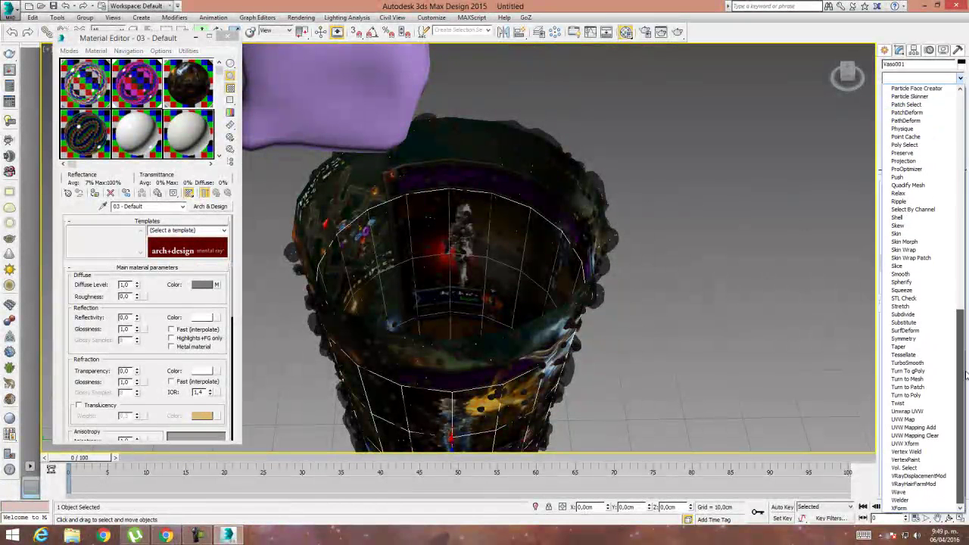
pyautogui.click(917, 362)
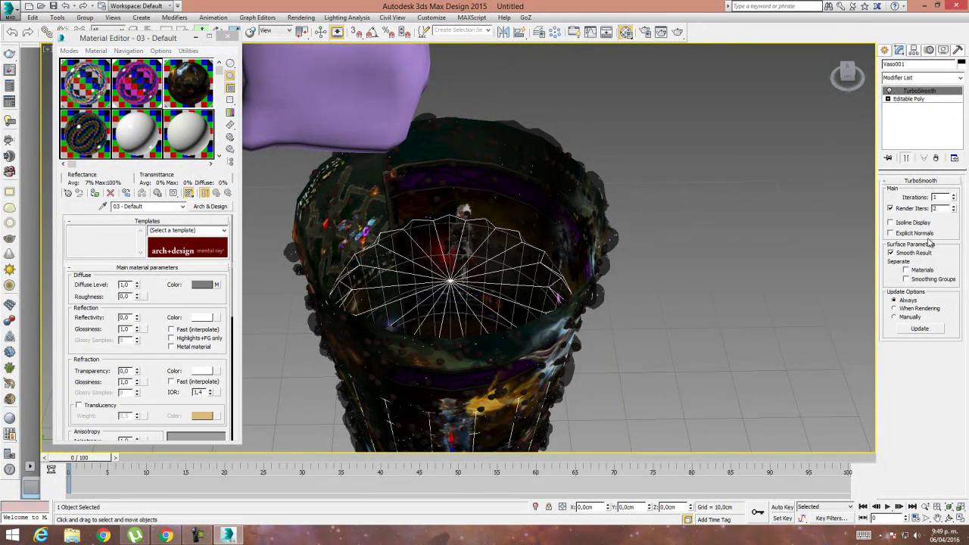
# Connect the ring of vertical edges at the top of the inner volume's Editable Poly with 2 segments and pinch 92.
pyautogui.click(909, 99)
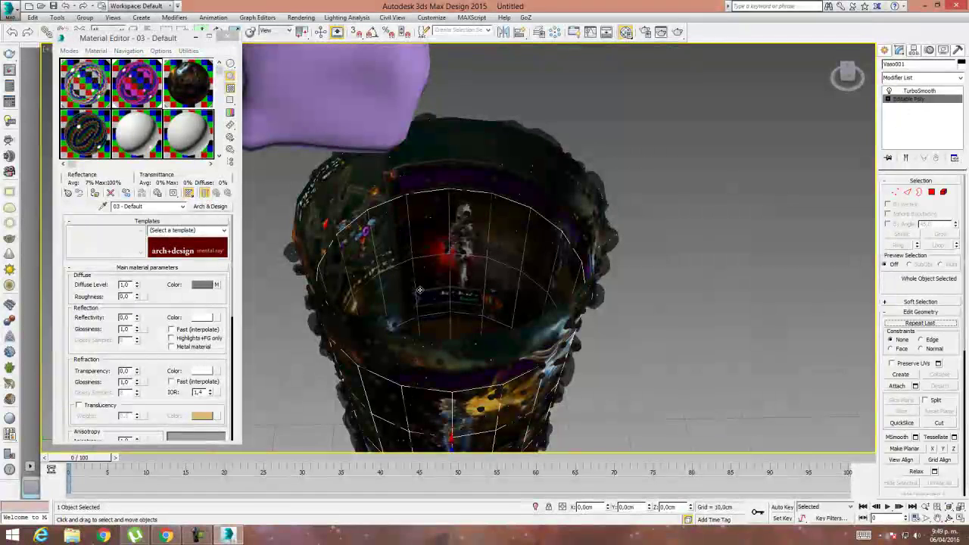
pyautogui.click(908, 193)
pyautogui.click(449, 213)
pyautogui.click(899, 246)
pyautogui.click(954, 371)
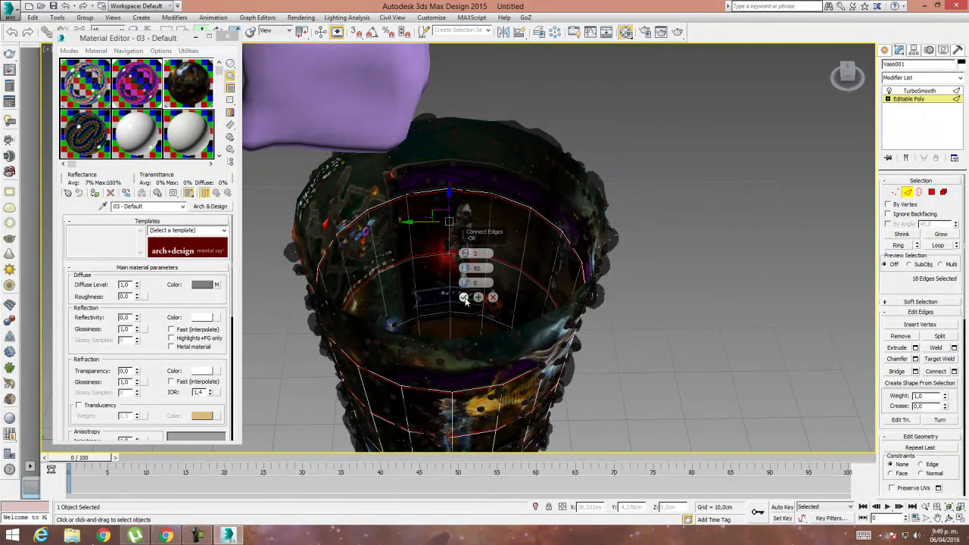
pyautogui.click(463, 297)
# Inset the inner volume's top cap polygon inward, then return to the TurboSmooth level.
pyautogui.click(931, 193)
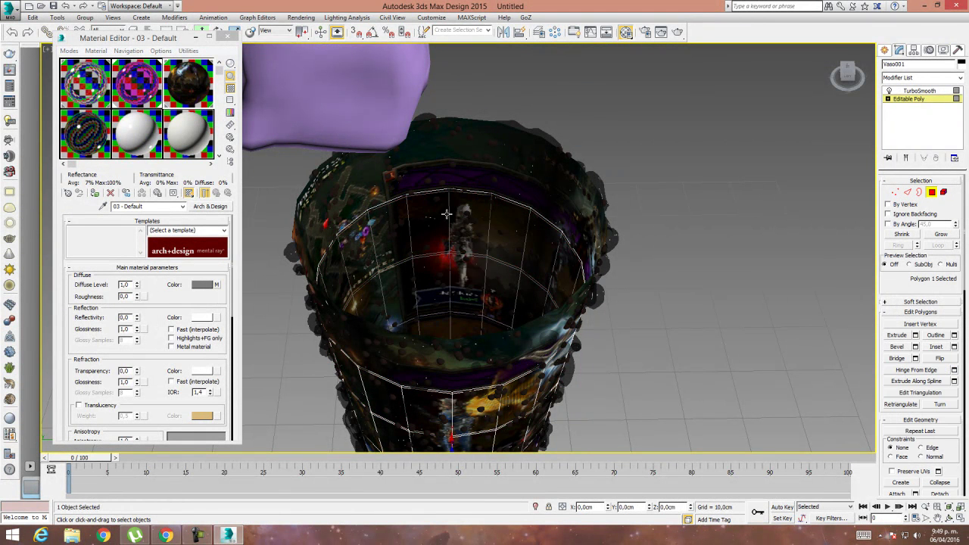
pyautogui.click(938, 347)
pyautogui.moveTo(463, 216); pyautogui.dragTo(470, 293)
pyautogui.click(912, 99)
pyautogui.click(920, 91)
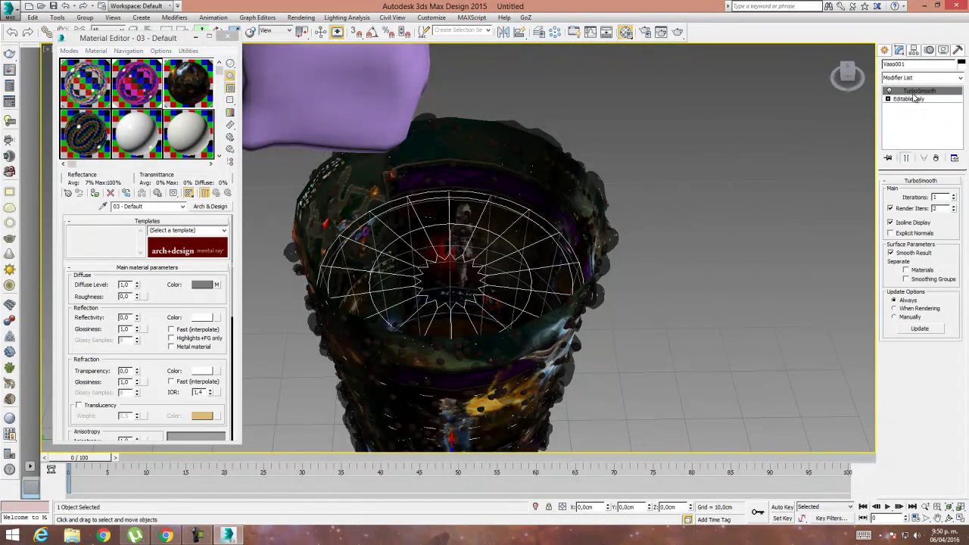
# Turn on edged-face display in the viewport and deselect the inner volume.
pyautogui.keyDown('alt'); pyautogui.moveTo(558, 304); pyautogui.dragTo(529, 299, button='middle'); pyautogui.keyUp('alt')
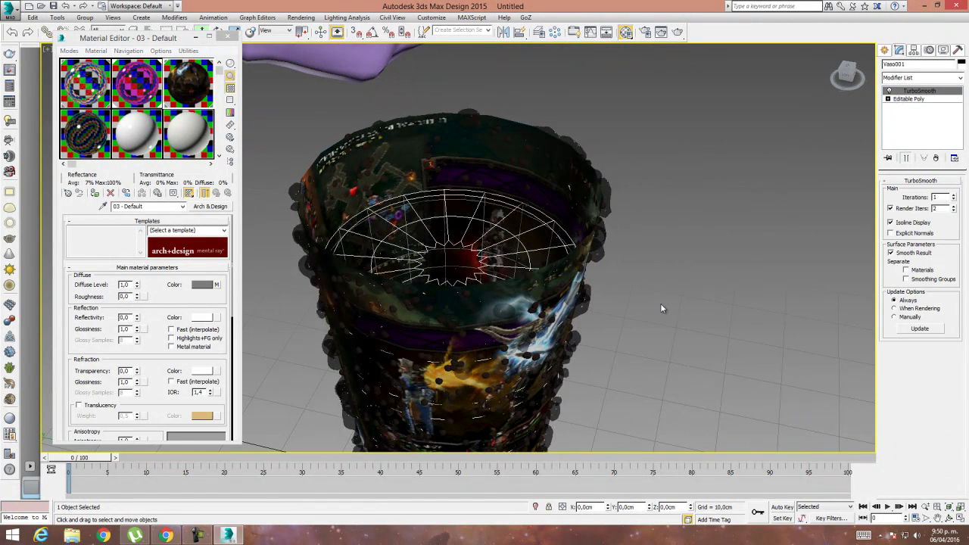
pyautogui.press('F4')
pyautogui.click(788, 268)
pyautogui.scroll(-5, 647, 303)
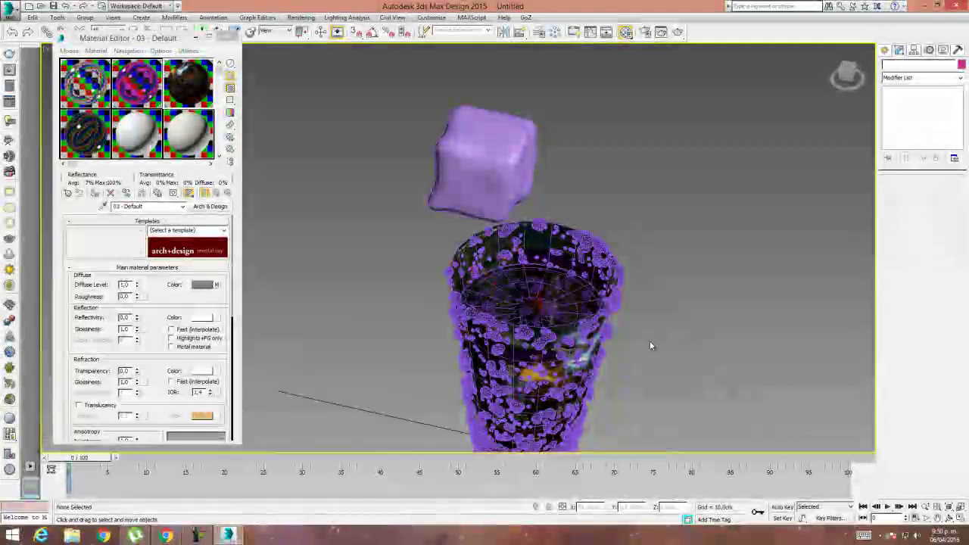
# Turn off edged-face display, select the floating smoothed box, and centre it over the cup's opening.
pyautogui.press('F4')
pyautogui.keyDown('alt'); pyautogui.moveTo(700, 190); pyautogui.dragTo(720, 136, button='middle'); pyautogui.keyUp('alt')
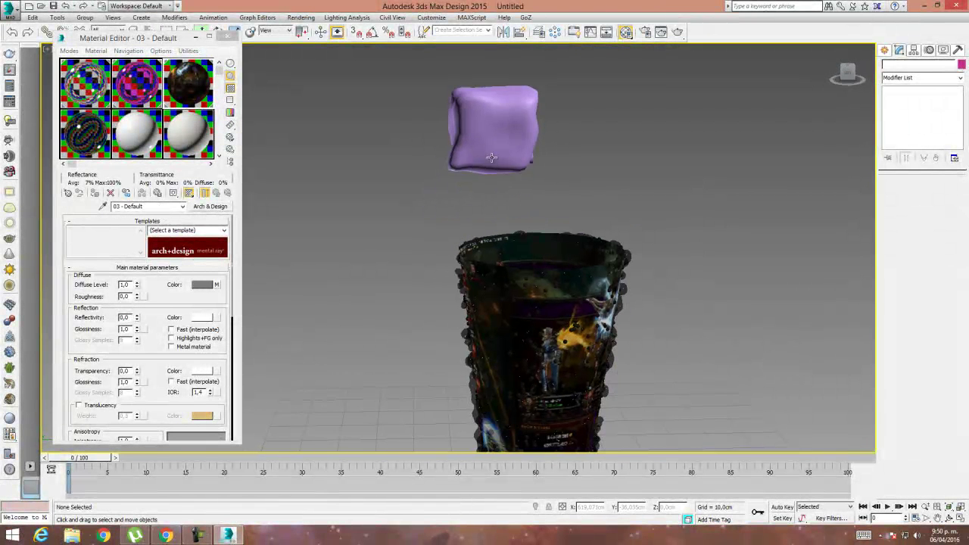
pyautogui.click(491, 156)
pyautogui.press('f')
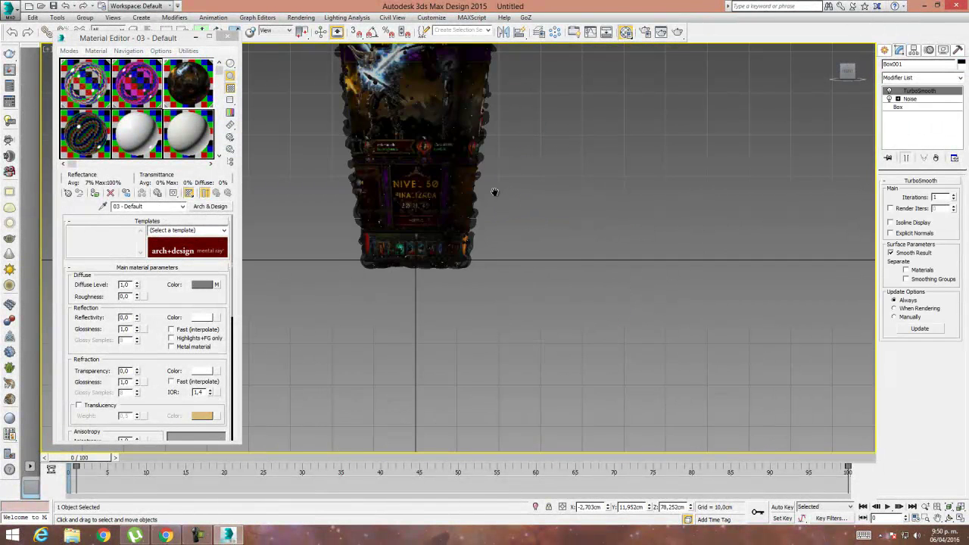
pyautogui.scroll(-5, 493, 186)
pyautogui.press('t')
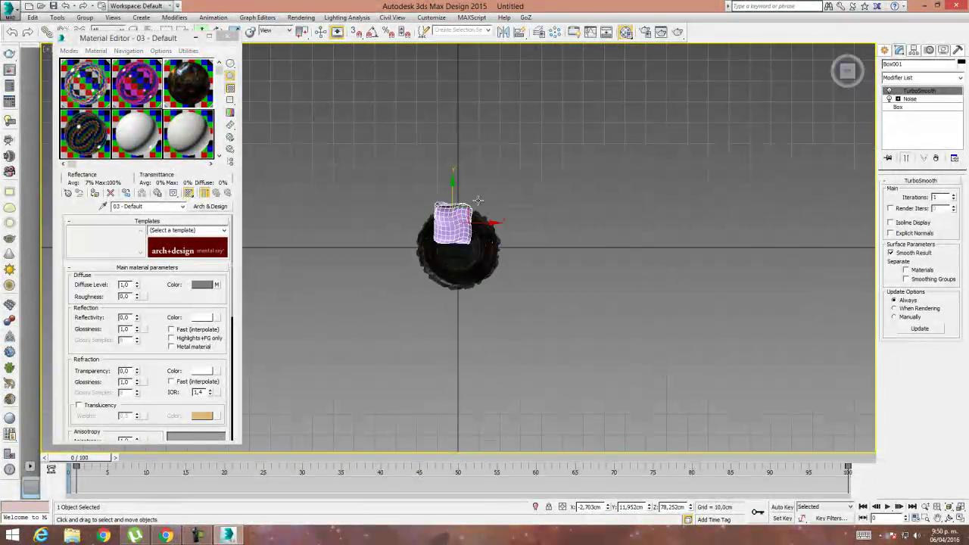
pyautogui.moveTo(457, 219); pyautogui.dragTo(492, 243)
pyautogui.moveTo(459, 210); pyautogui.dragTo(459, 213)
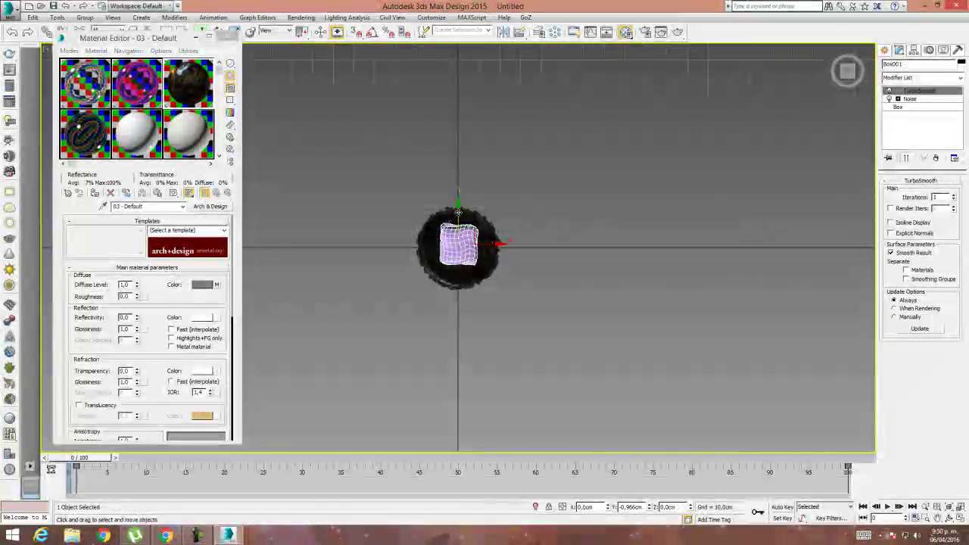
pyautogui.press('f')
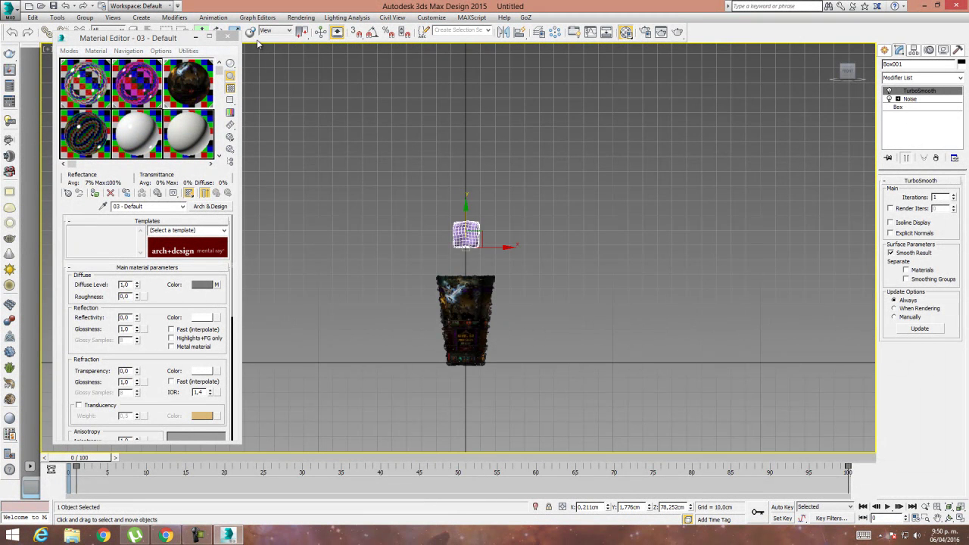
# Apply the first sample material to the smoothed box, deselect it, and close the Material Editor.
pyautogui.click(229, 35)
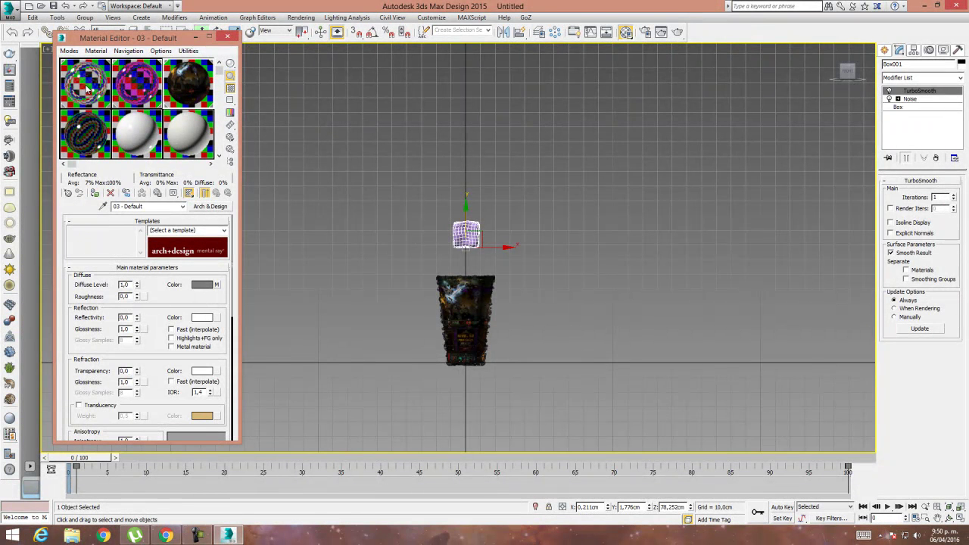
pyautogui.click(542, 258)
pyautogui.press('f')
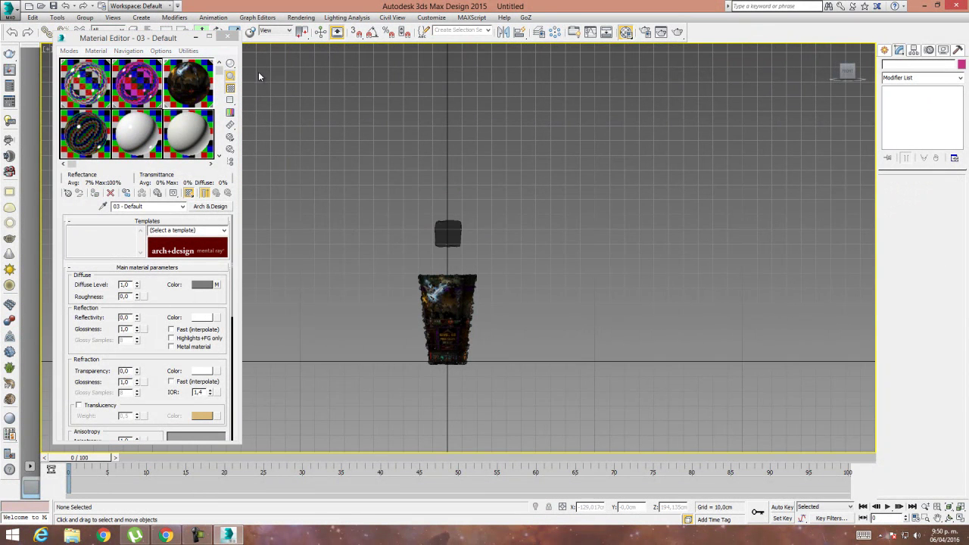
pyautogui.click(235, 36)
pyautogui.scroll(-5, 530, 227)
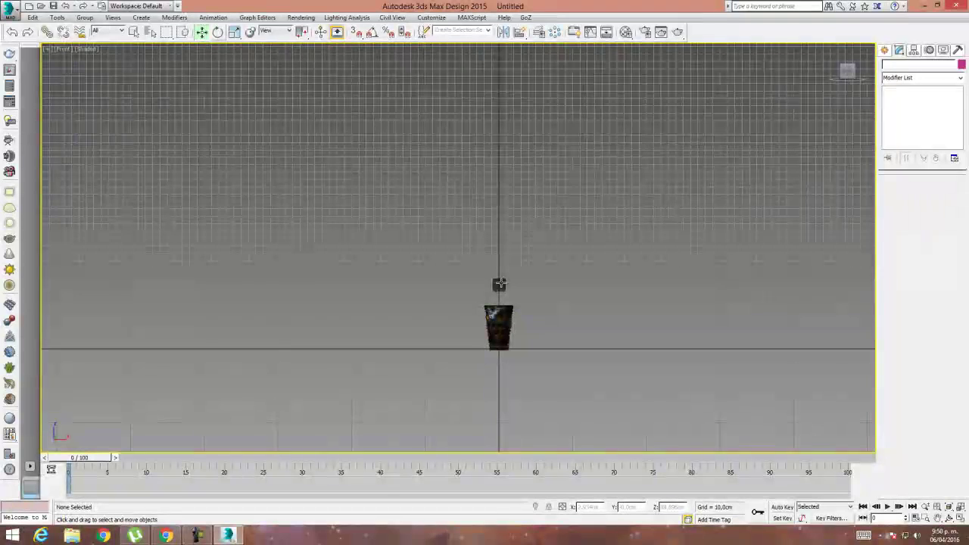
# Display the MassFX toolbar and place it near the box and cup in the front view.
pyautogui.rightClick(750, 35)
pyautogui.click(787, 176)
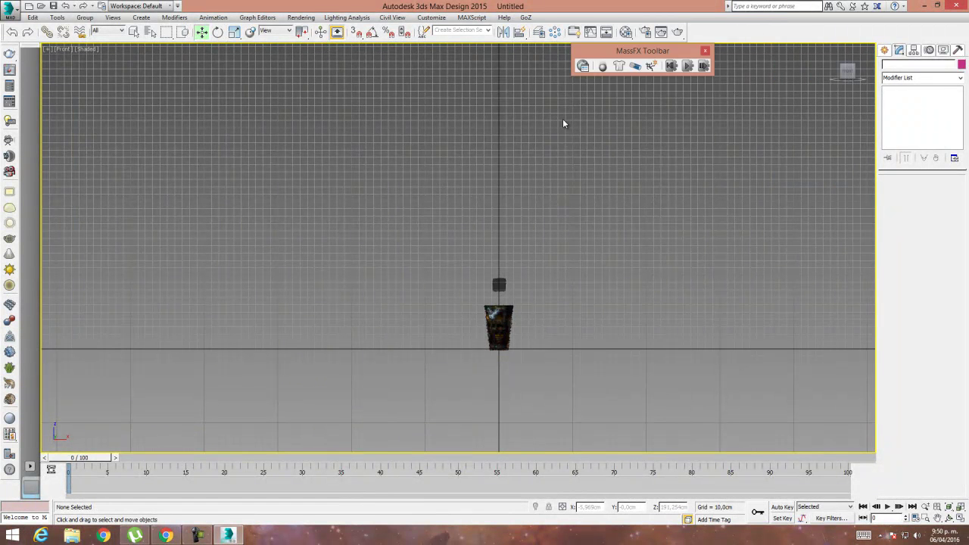
pyautogui.moveTo(629, 50); pyautogui.dragTo(361, 176)
pyautogui.moveTo(477, 284); pyautogui.dragTo(474, 268, button='middle')
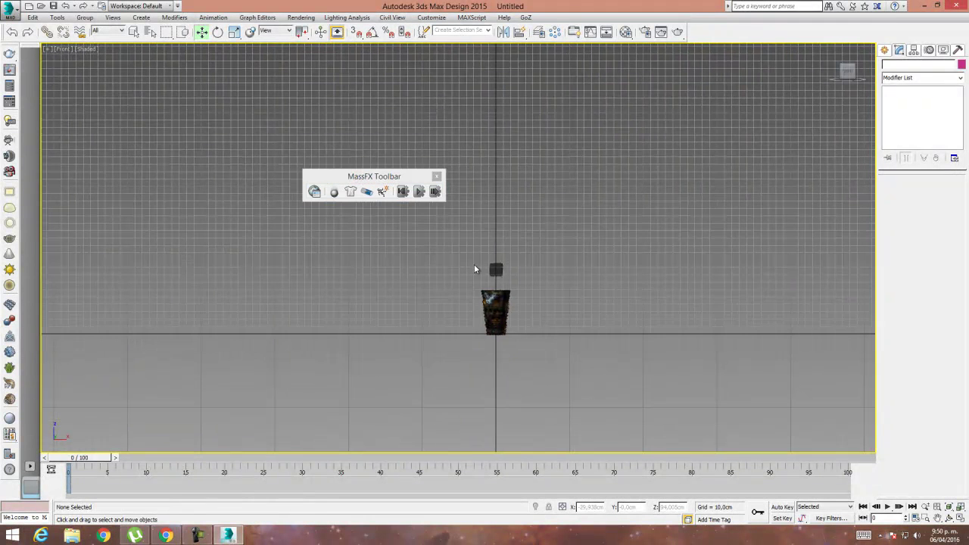
# Clone the box straight upward as 10 instances, forming a vertical column above the cup.
pyautogui.click(495, 270)
pyautogui.keyDown('shift'); pyautogui.moveTo(495, 249); pyautogui.dragTo(496, 221); pyautogui.keyUp('shift')
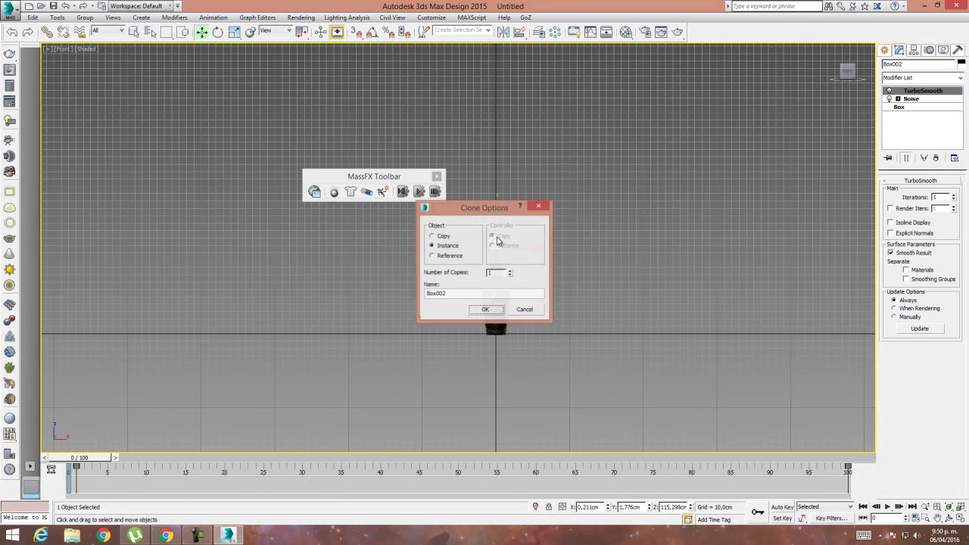
pyautogui.doubleClick(499, 272)
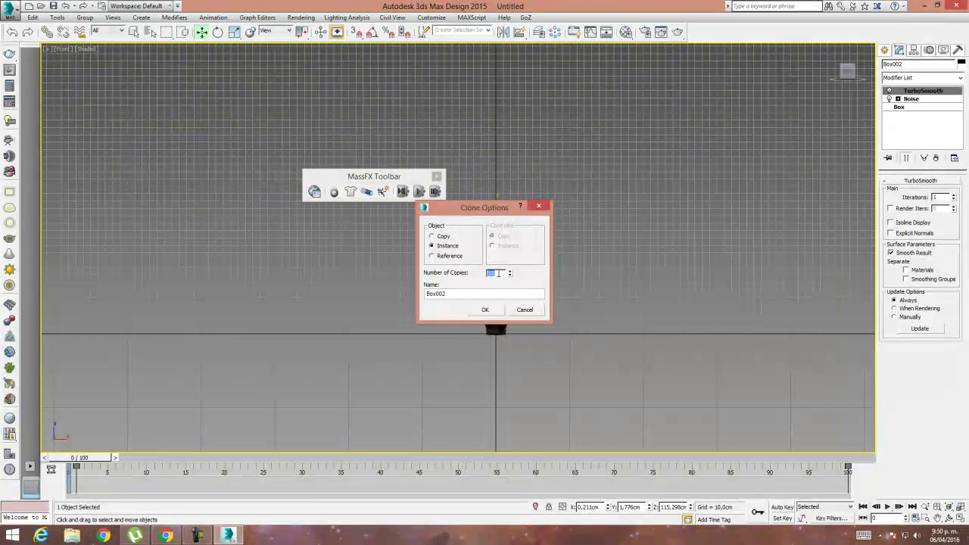
pyautogui.write('10')
pyautogui.click(485, 310)
pyautogui.moveTo(576, 168); pyautogui.dragTo(563, 248, button='middle')
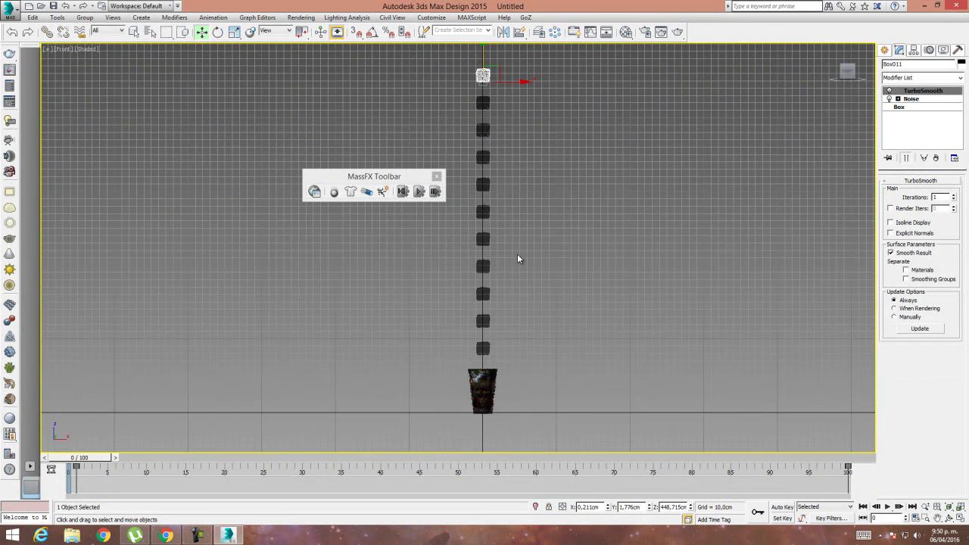
# Select all the boxes in the column and set them as MassFX kinematic rigid bodies.
pyautogui.click(447, 356)
pyautogui.moveTo(463, 357); pyautogui.dragTo(523, 56)
pyautogui.moveTo(335, 193); pyautogui.dragTo(342, 219)
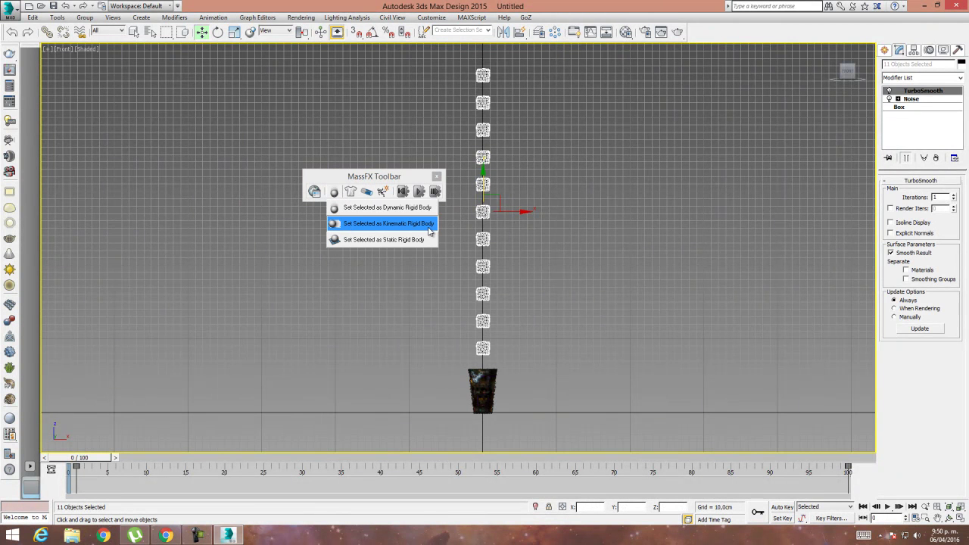
pyautogui.moveTo(418, 228); pyautogui.dragTo(419, 229)
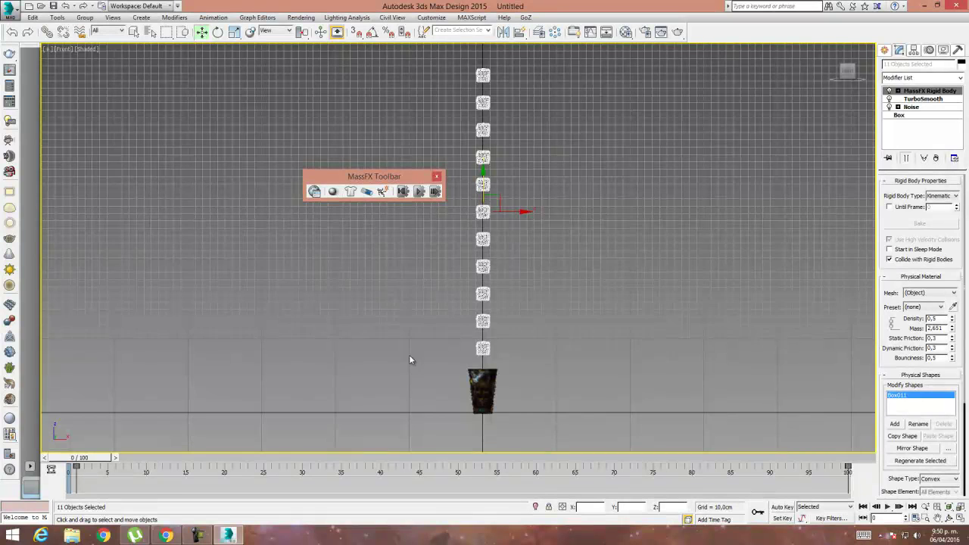
# Select the cup and add a Shell modifier on top of its UVW Map.
pyautogui.moveTo(493, 389); pyautogui.dragTo(486, 261, button='middle')
pyautogui.scroll(4, 486, 260)
pyautogui.scroll(4, 491, 213)
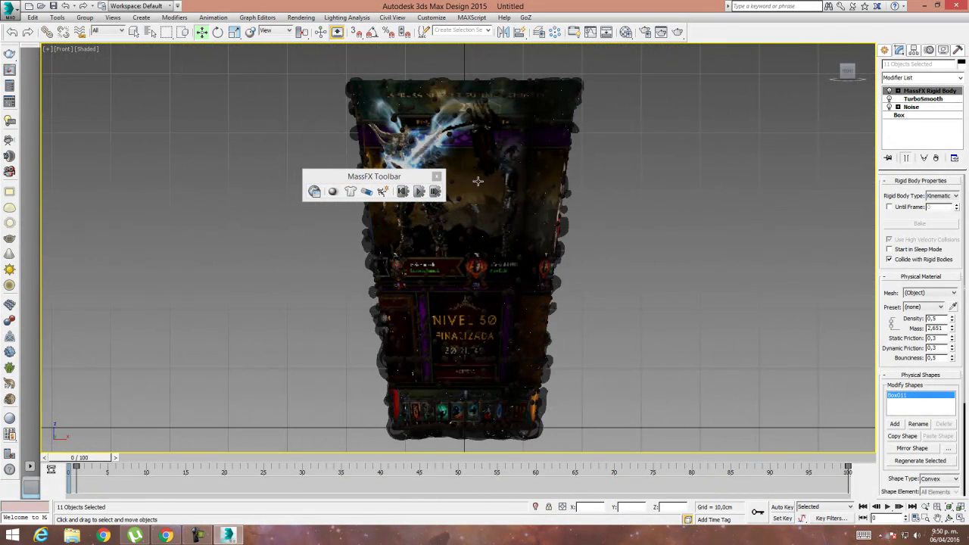
pyautogui.click(467, 180)
pyautogui.click(476, 198)
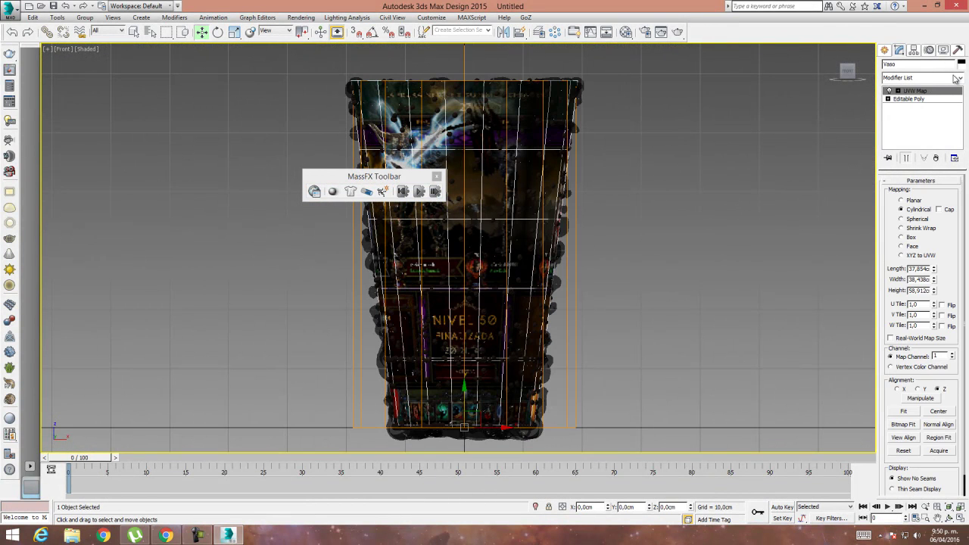
pyautogui.moveTo(540, 193); pyautogui.dragTo(556, 246, button='middle')
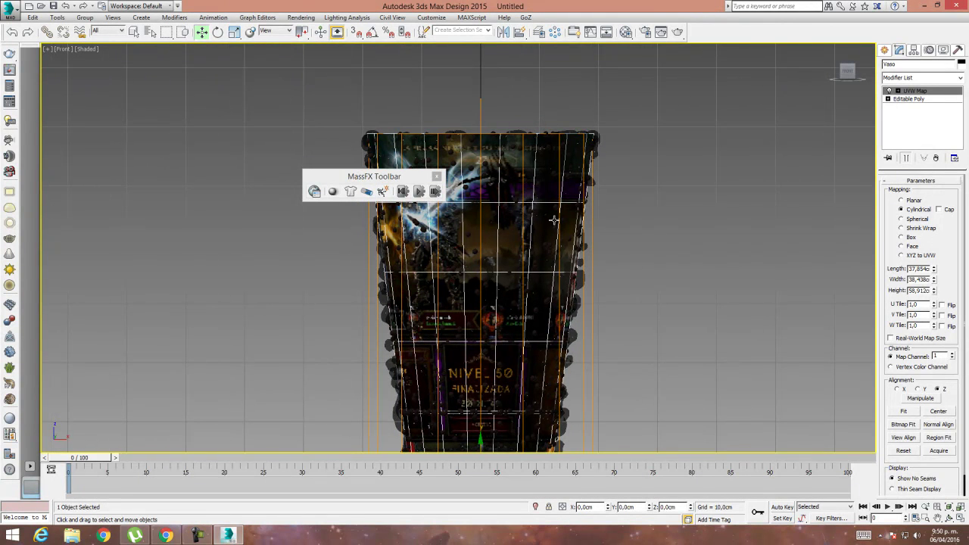
pyautogui.keyDown('alt'); pyautogui.moveTo(618, 215); pyautogui.dragTo(656, 222, button='middle'); pyautogui.keyUp('alt')
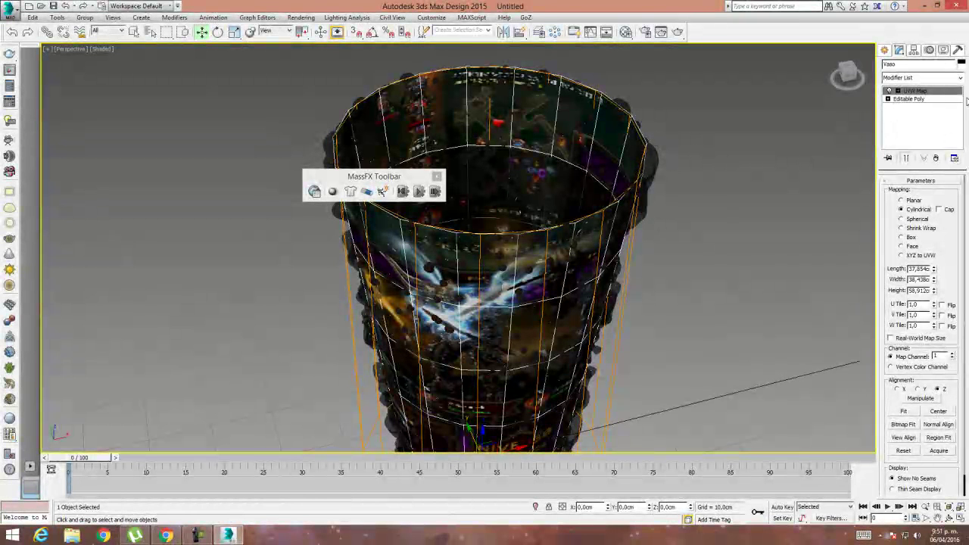
pyautogui.click(961, 80)
pyautogui.click(965, 114)
pyautogui.click(959, 79)
pyautogui.scroll(-15, 923, 341)
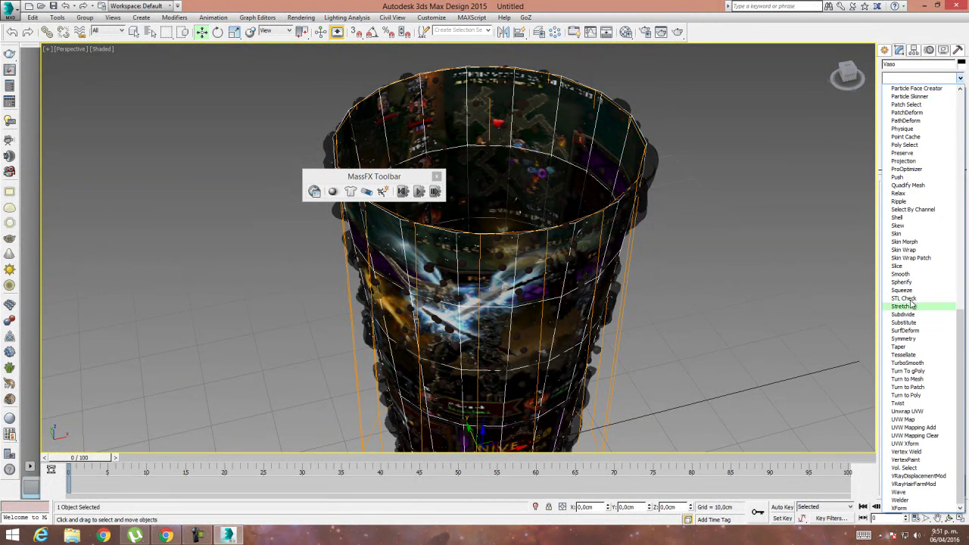
pyautogui.click(899, 218)
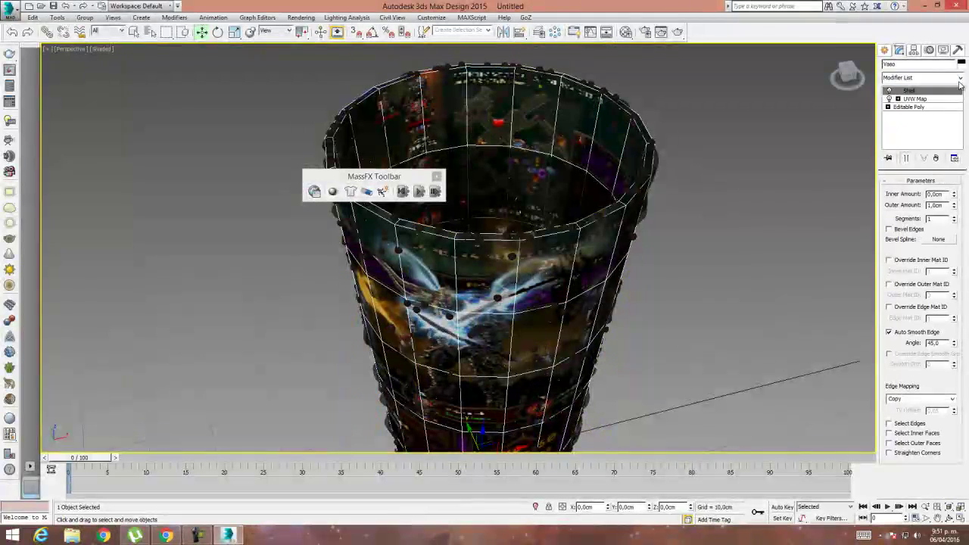
# Add a TurboSmooth modifier to the cup with 2 iterations, 2 render iterations, and isoline display on.
pyautogui.click(960, 79)
pyautogui.scroll(-10, 924, 302)
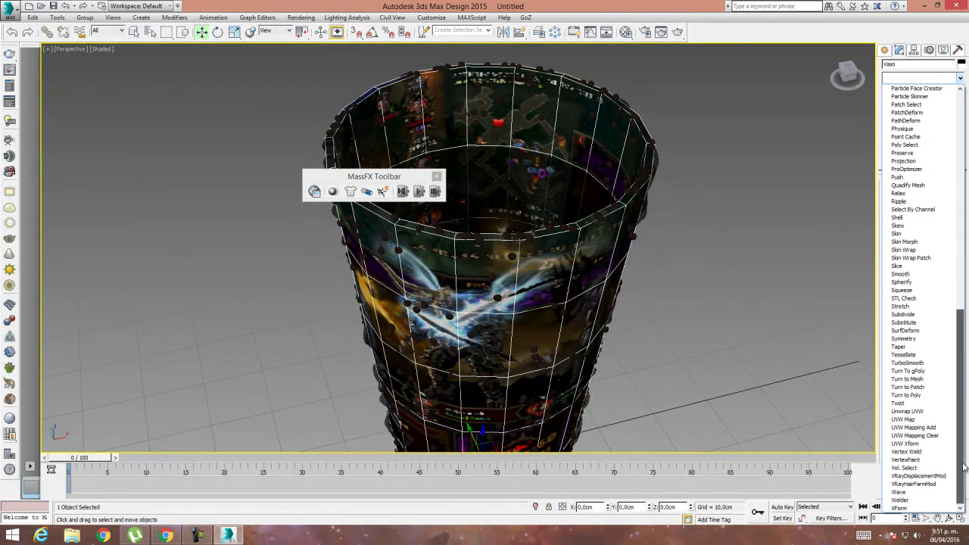
pyautogui.click(908, 363)
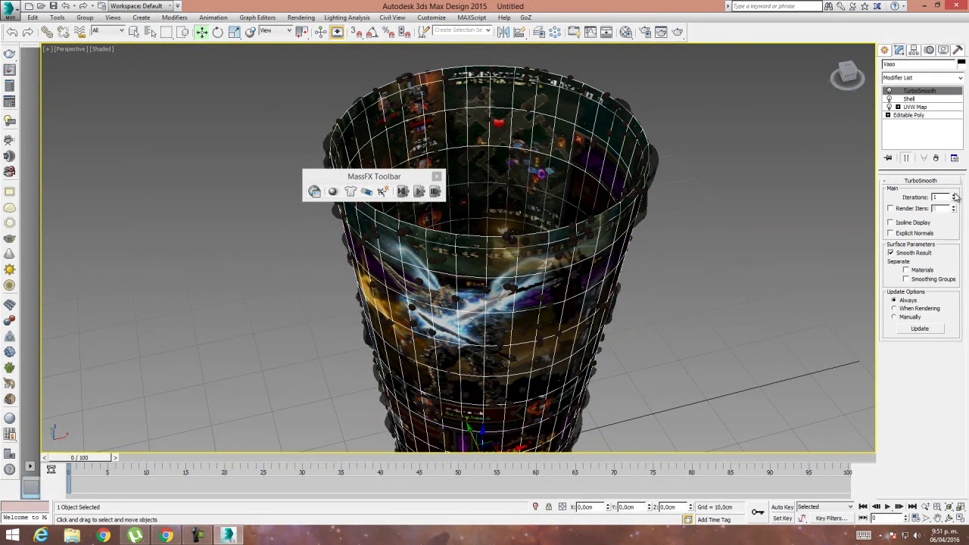
pyautogui.click(955, 194)
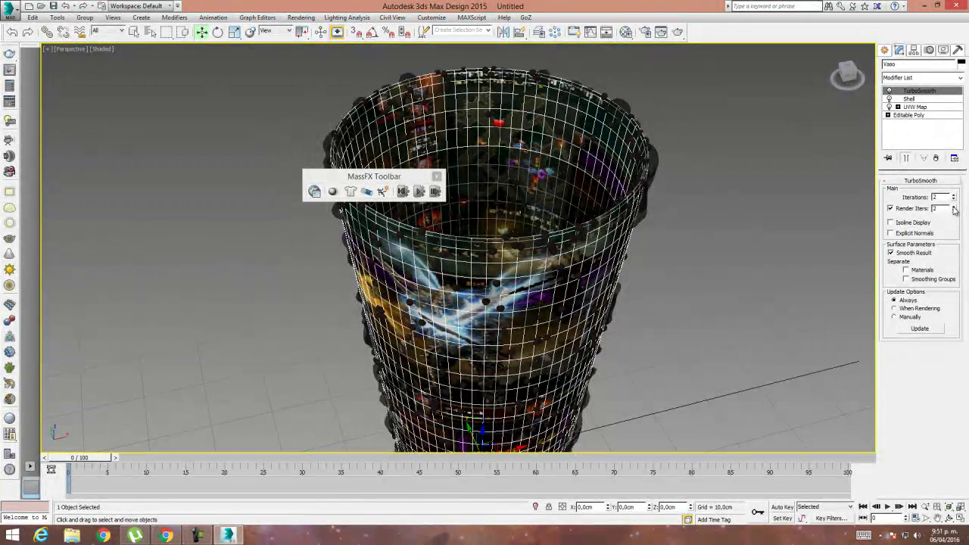
pyautogui.click(891, 222)
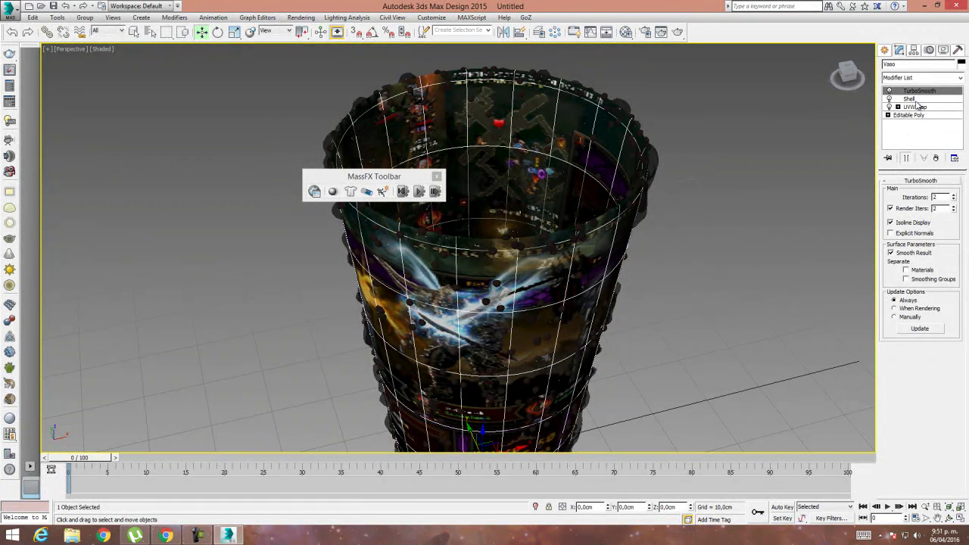
# Collapse the cup's modifier stack down to the UVW Map, keeping Shell and TurboSmooth editable.
pyautogui.click(915, 107)
pyautogui.rightClick(914, 106)
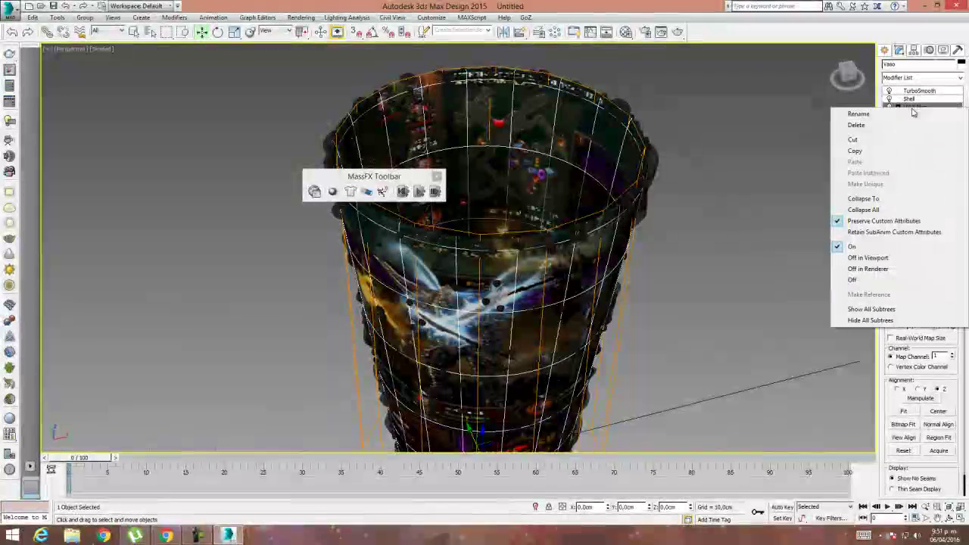
pyautogui.click(863, 199)
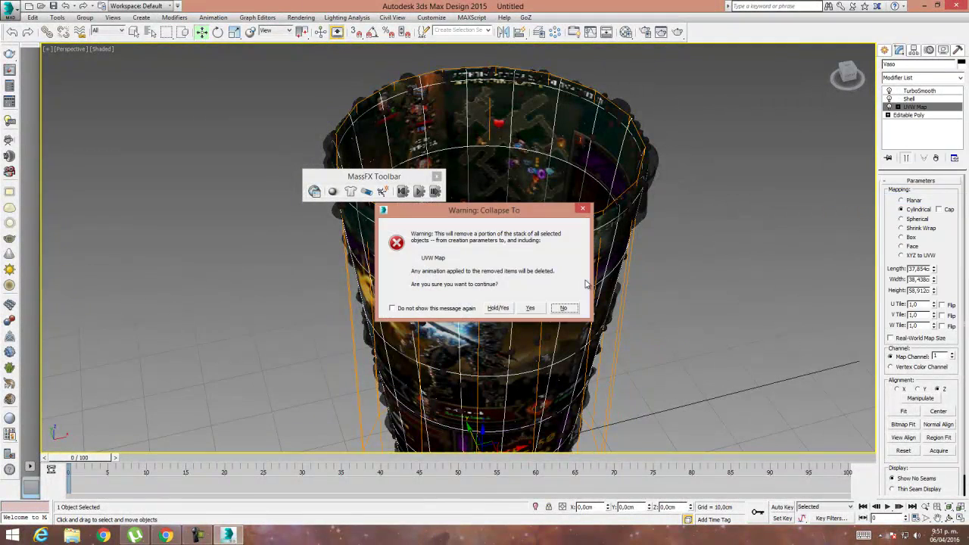
pyautogui.click(532, 308)
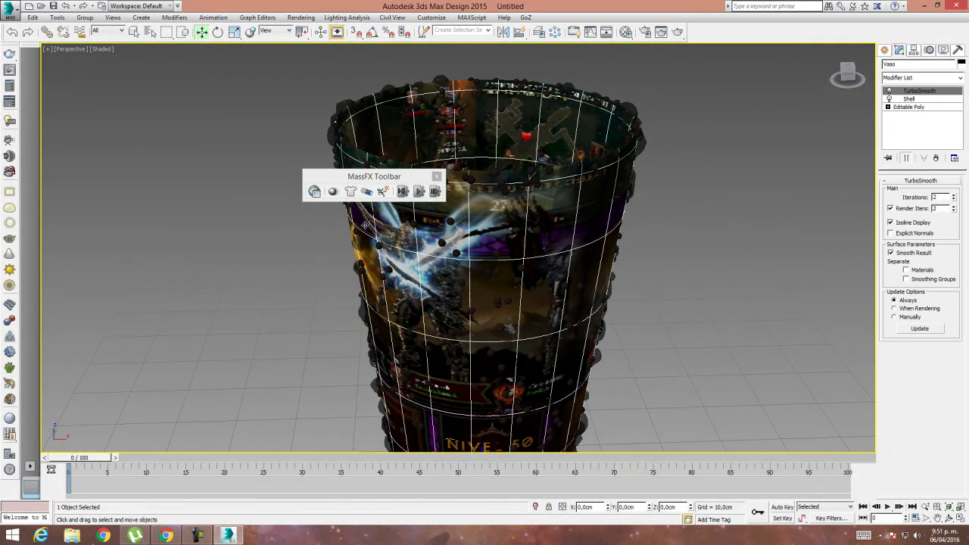
# Set the cup as a MassFX static rigid body with the Original physical shape type.
pyautogui.moveTo(334, 192); pyautogui.dragTo(352, 244)
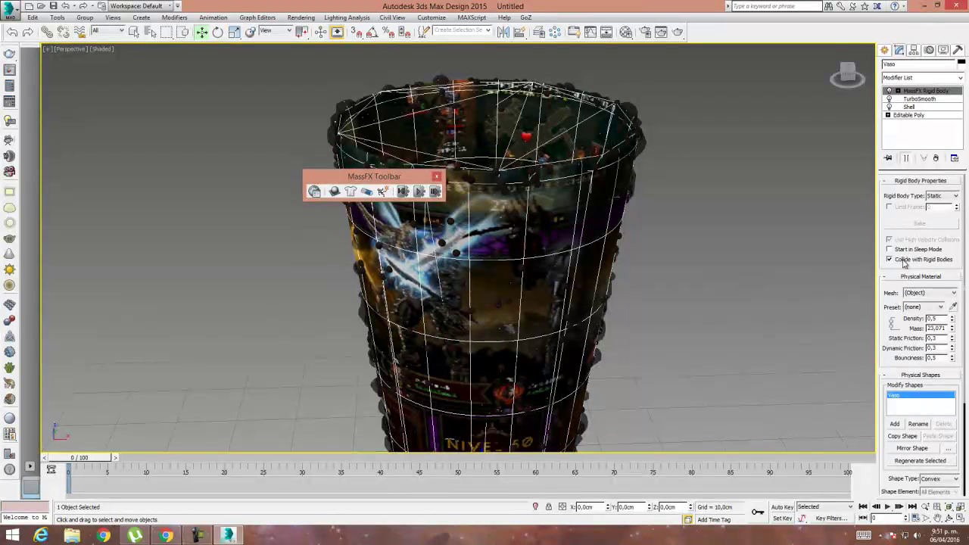
pyautogui.moveTo(882, 263); pyautogui.dragTo(800, 267)
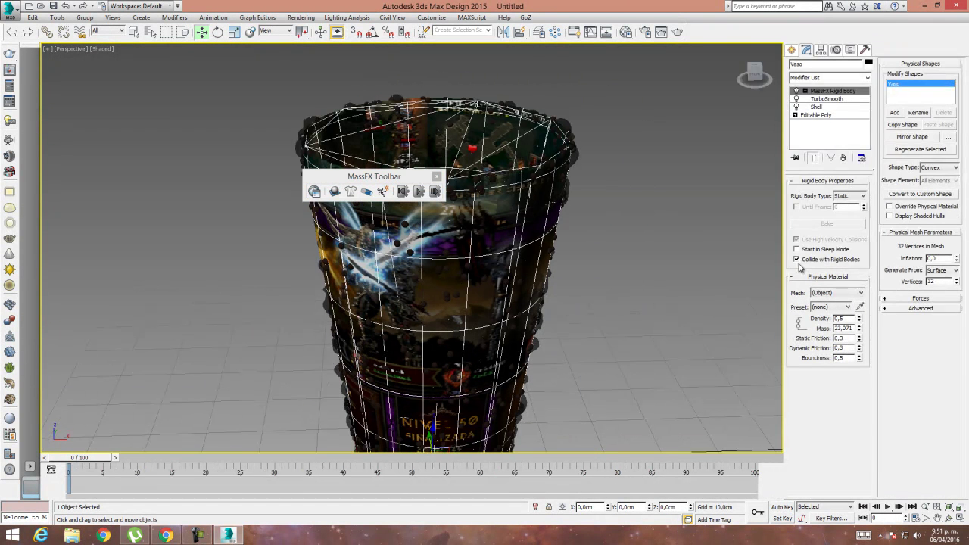
pyautogui.click(938, 167)
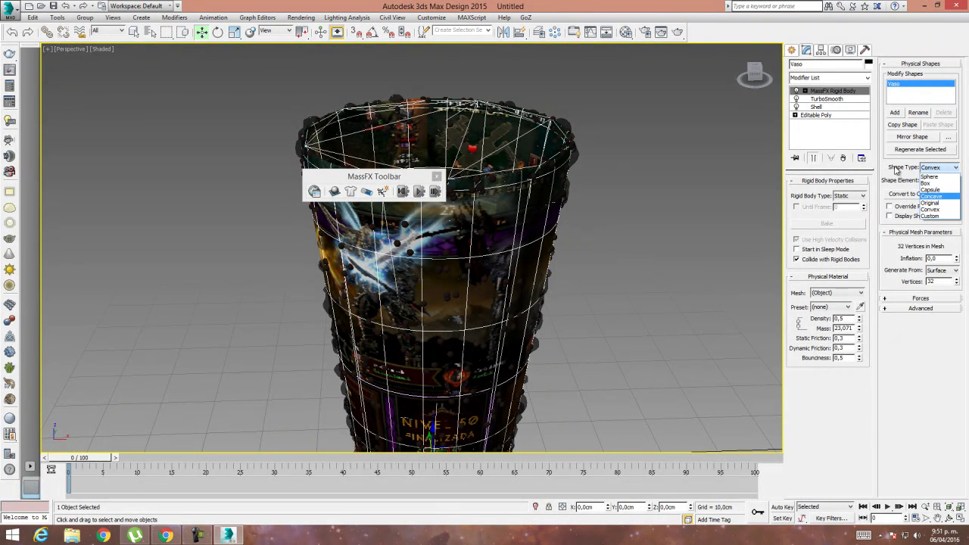
pyautogui.click(933, 203)
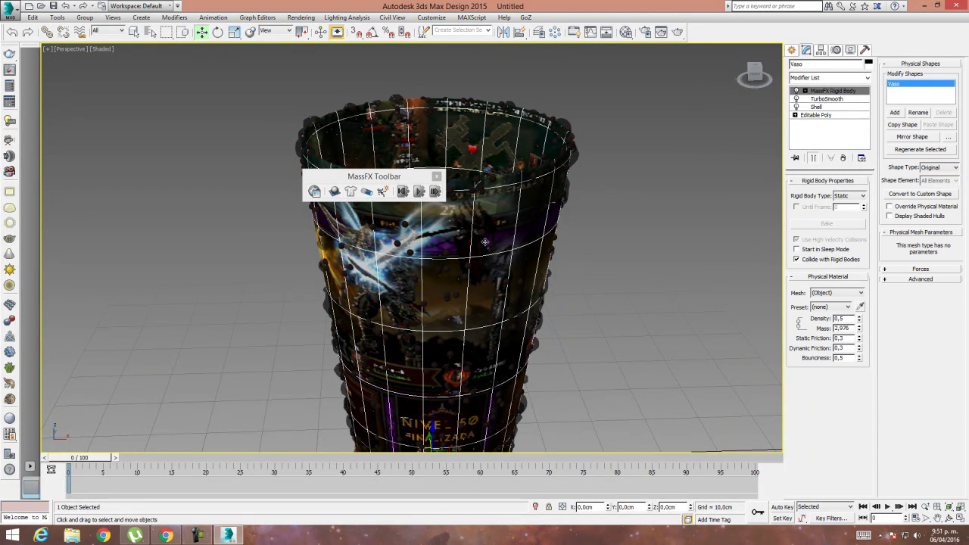
# Select all eleven ice cubes stacked above the cup and set them as MassFX dynamic rigid bodies.
pyautogui.moveTo(485, 242); pyautogui.dragTo(440, 301, button='middle')
pyautogui.scroll(-3, 440, 302)
pyautogui.click(376, 72)
pyautogui.moveTo(550, 168); pyautogui.dragTo(601, 271, button='middle')
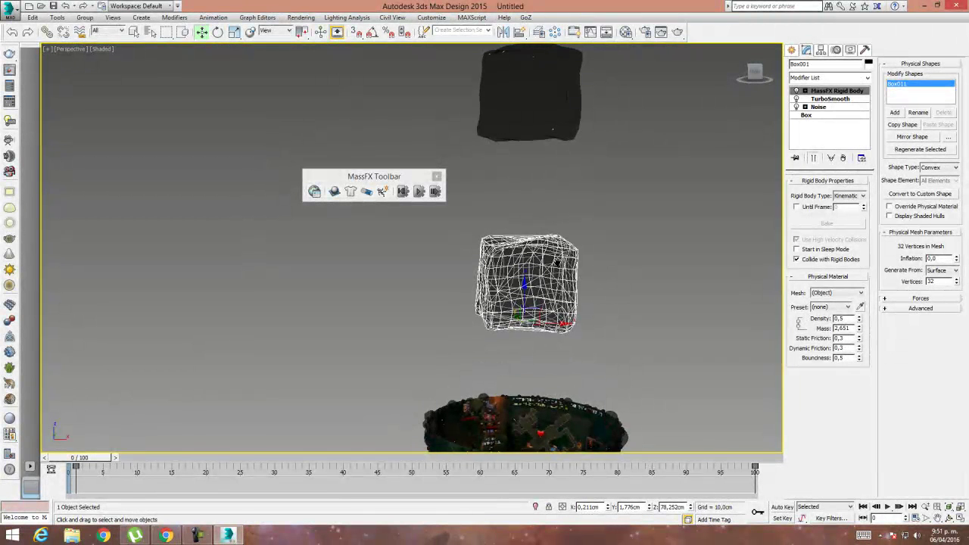
pyautogui.scroll(-2, 557, 263)
pyautogui.moveTo(364, 173); pyautogui.dragTo(175, 119)
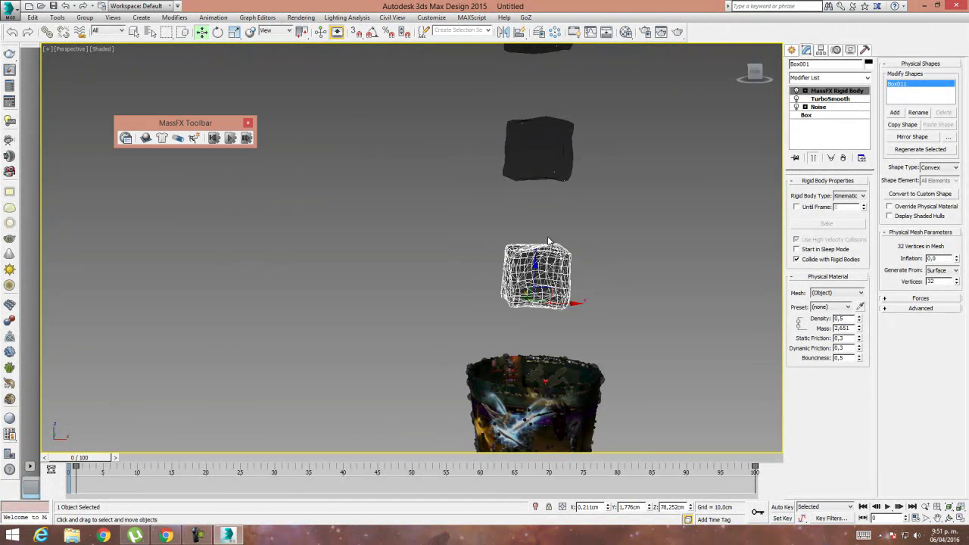
pyautogui.press('f')
pyautogui.moveTo(552, 246); pyautogui.dragTo(557, 411, button='middle')
pyautogui.scroll(-8, 530, 284)
pyautogui.moveTo(546, 225); pyautogui.dragTo(514, 292, button='middle')
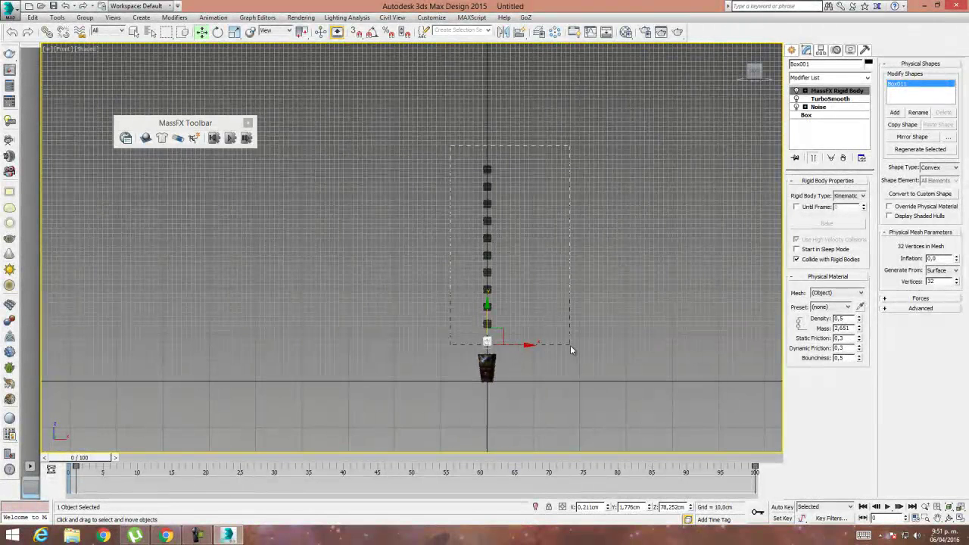
pyautogui.moveTo(570, 345); pyautogui.dragTo(571, 347)
pyautogui.moveTo(147, 139); pyautogui.dragTo(156, 156)
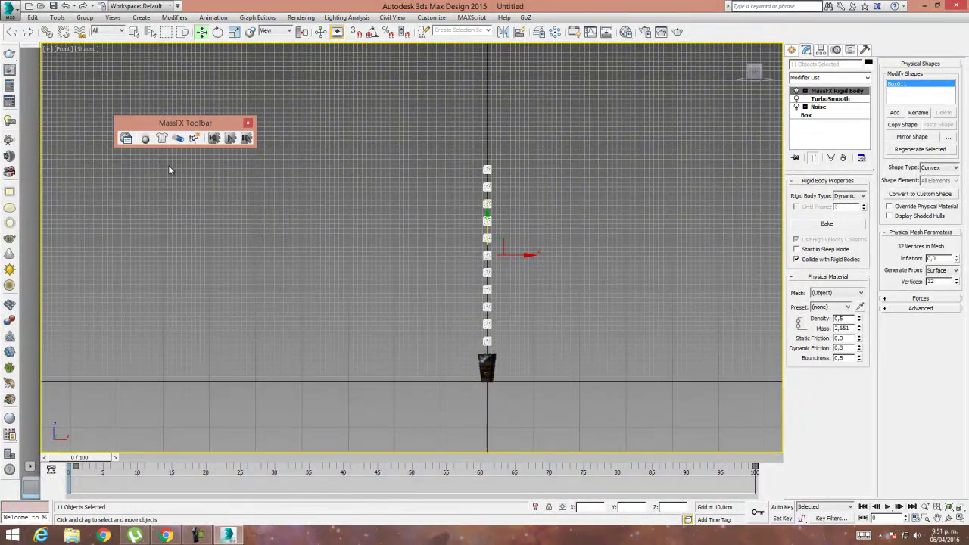
# Run the MassFX simulation to drop the cubes and check how they land on and around the cup.
pyautogui.moveTo(565, 346); pyautogui.dragTo(528, 345, button='middle')
pyautogui.scroll(2, 484, 308)
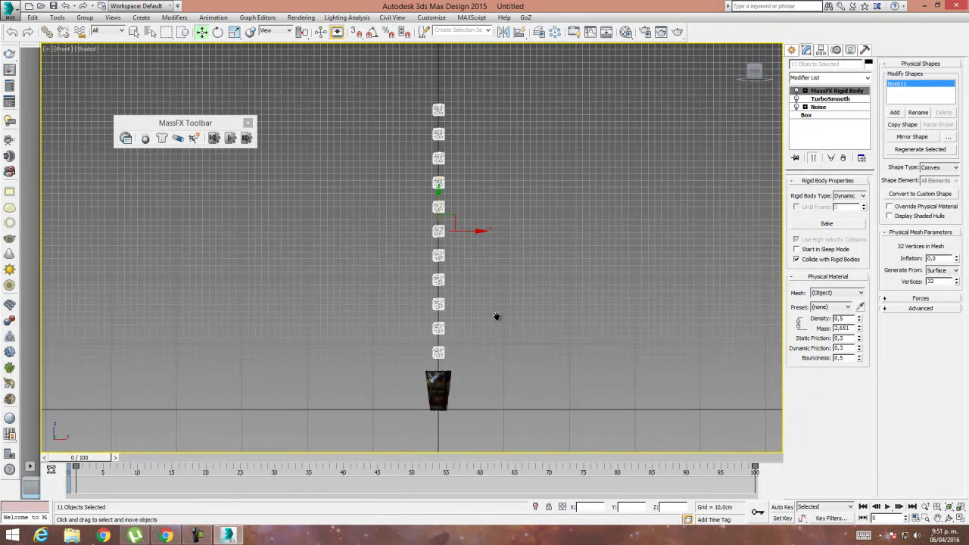
pyautogui.click(231, 139)
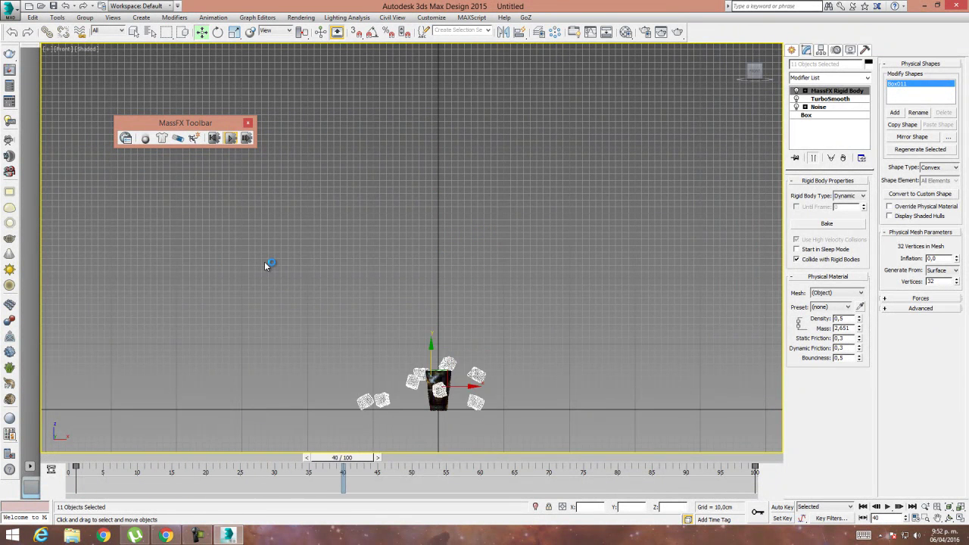
pyautogui.scroll(5, 484, 369)
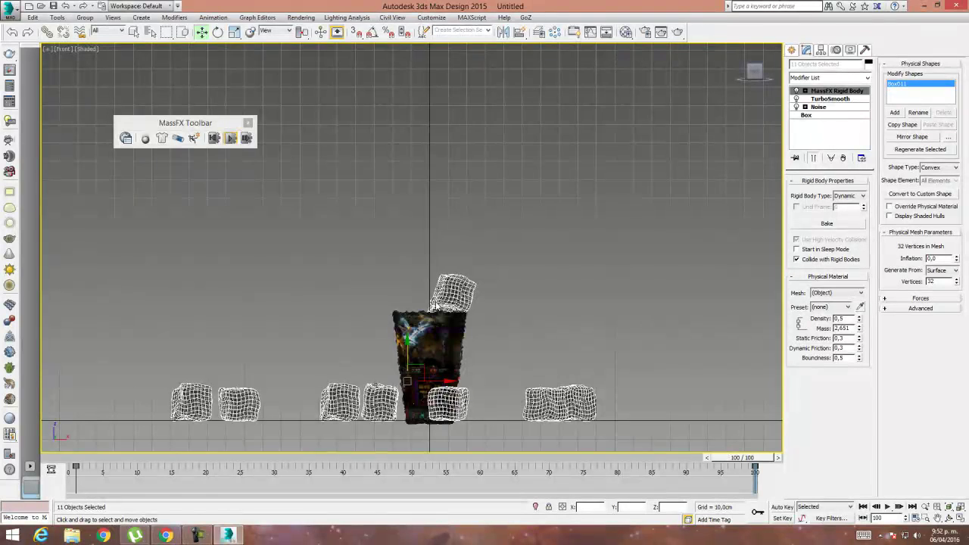
pyautogui.click(229, 143)
pyautogui.moveTo(444, 349); pyautogui.dragTo(444, 289, button='middle')
pyautogui.scroll(3, 447, 319)
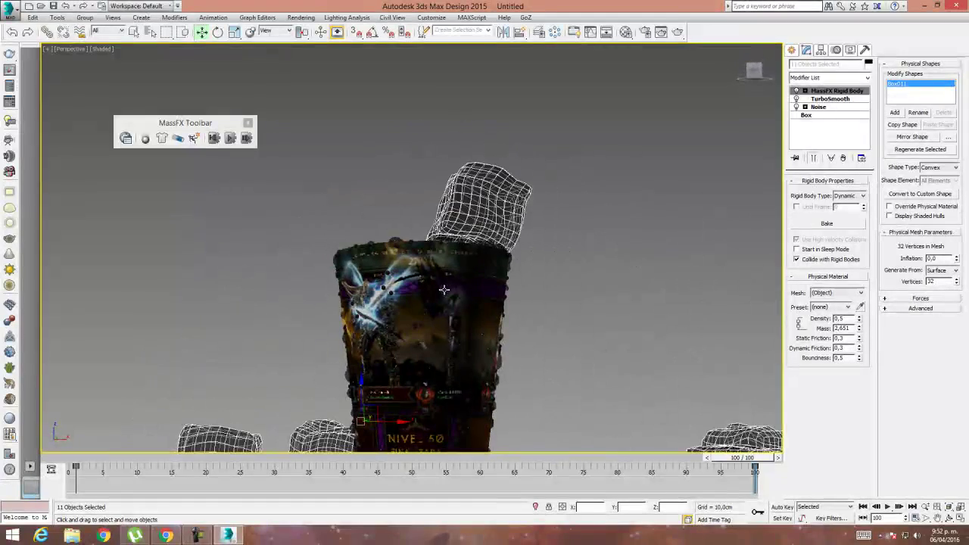
# Reset the MassFX simulation so the ice cubes return to their starting positions above the cup.
pyautogui.click(219, 141)
pyautogui.keyDown('alt'); pyautogui.moveTo(544, 326); pyautogui.dragTo(550, 346, button='middle'); pyautogui.keyUp('alt')
pyautogui.scroll(-6, 524, 307)
pyautogui.moveTo(529, 276); pyautogui.dragTo(508, 343, button='middle')
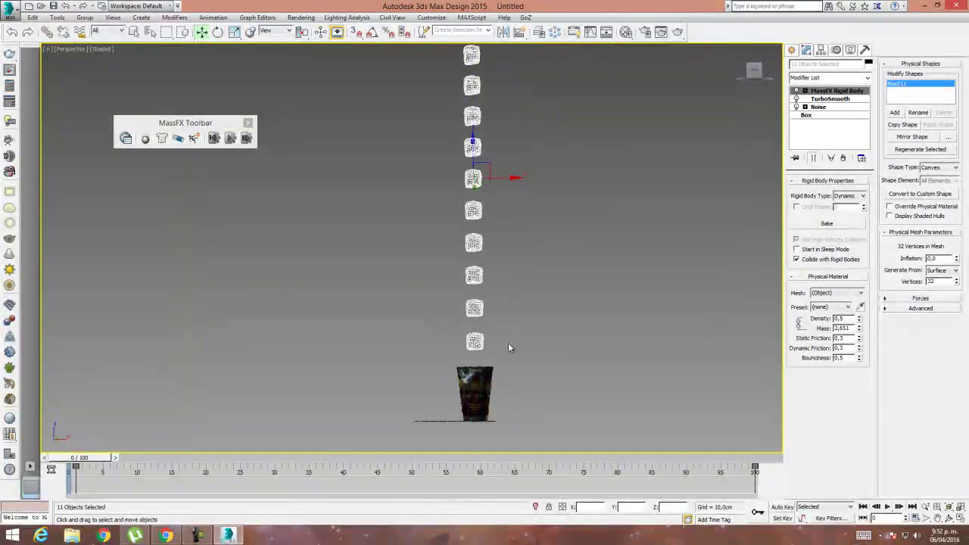
# Delete the upper ten ice cubes in front view, keeping only the one nearest the cup.
pyautogui.press('f')
pyautogui.scroll(-2, 428, 255)
pyautogui.moveTo(428, 246); pyautogui.dragTo(430, 343, button='middle')
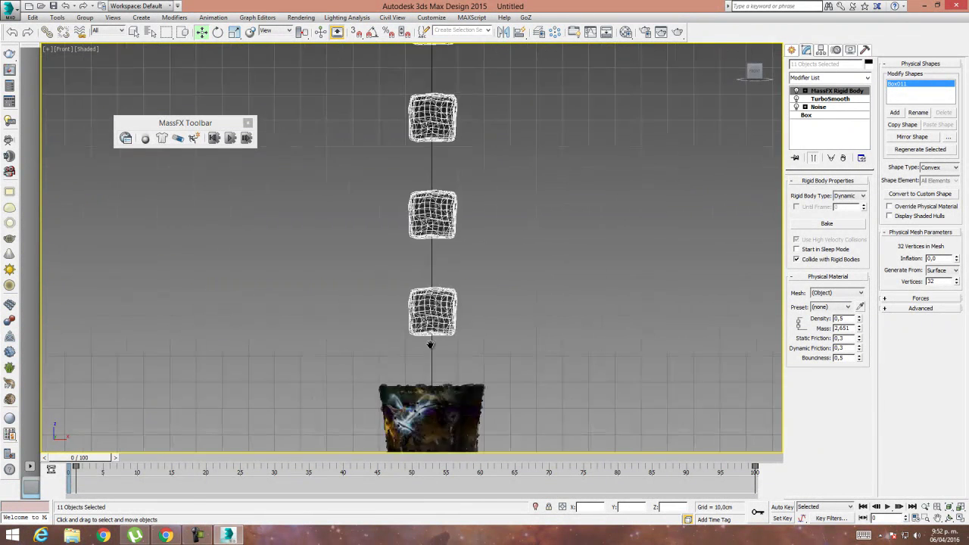
pyautogui.scroll(-7, 431, 281)
pyautogui.moveTo(456, 194); pyautogui.dragTo(453, 278, button='middle')
pyautogui.moveTo(378, 91); pyautogui.dragTo(505, 290)
pyautogui.moveTo(517, 359); pyautogui.dragTo(512, 346)
pyautogui.press('Delete')
pyautogui.moveTo(431, 344); pyautogui.dragTo(420, 278, button='middle')
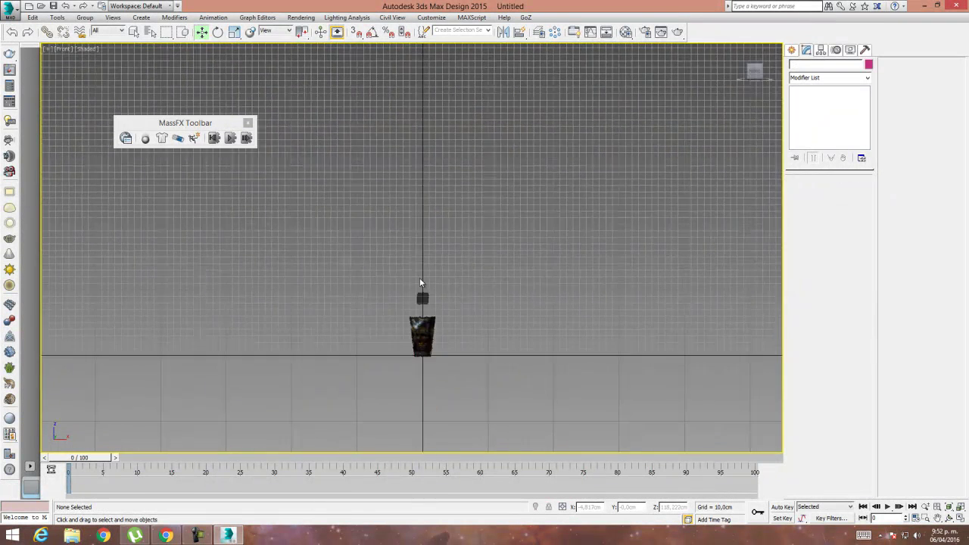
# Remove the MassFX Rigid Body modifier from the single remaining ice cube.
pyautogui.scroll(5, 420, 282)
pyautogui.click(437, 294)
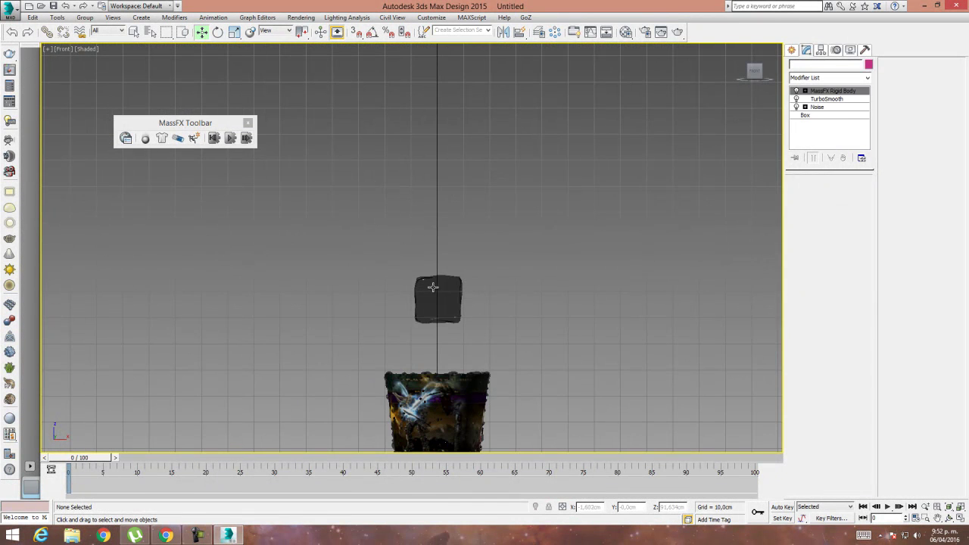
pyautogui.click(843, 160)
# Scale the ice cube down uniformly and tilt it above the cup's opening.
pyautogui.moveTo(383, 374); pyautogui.dragTo(392, 269, button='middle')
pyautogui.click(237, 34)
pyautogui.moveTo(464, 215); pyautogui.dragTo(457, 235)
pyautogui.click(218, 32)
pyautogui.moveTo(463, 185); pyautogui.dragTo(453, 209)
pyautogui.click(202, 32)
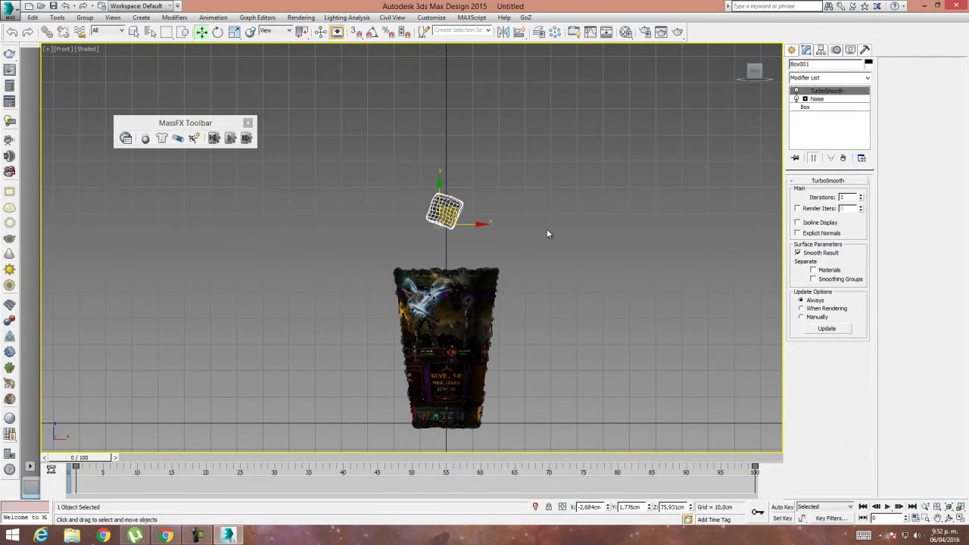
# Set the smaller tilted ice cube as a MassFX kinematic rigid body.
pyautogui.moveTo(438, 187); pyautogui.dragTo(438, 228, button='middle')
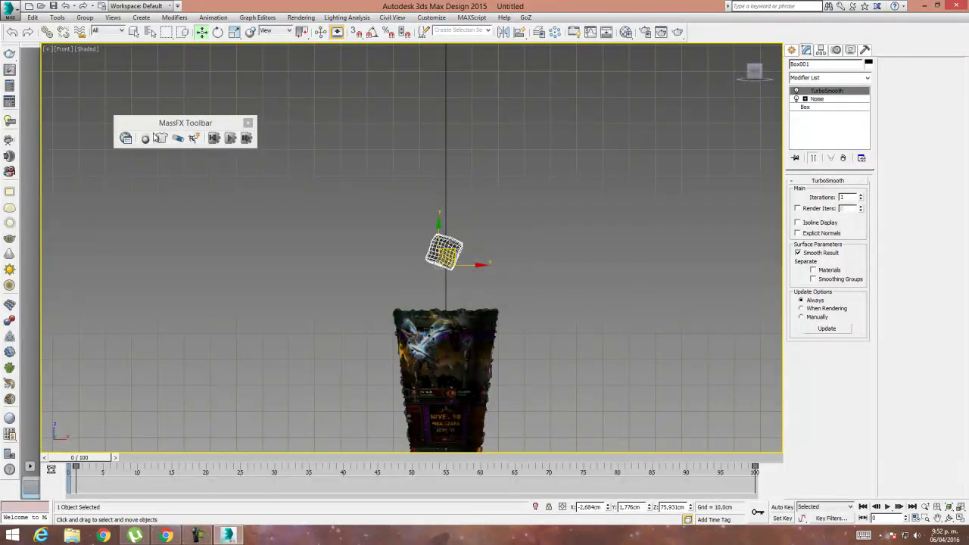
pyautogui.click(145, 138)
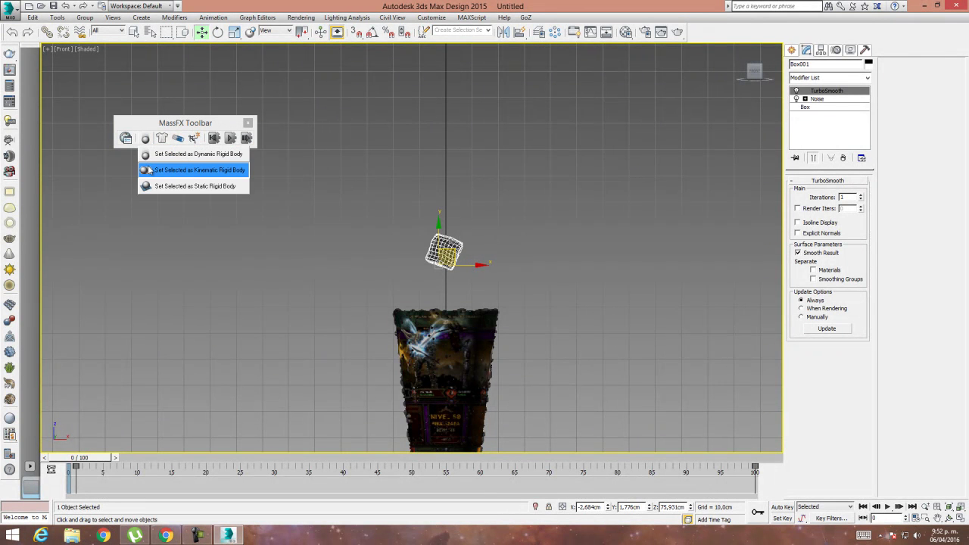
pyautogui.moveTo(148, 170); pyautogui.dragTo(149, 170)
# Clone the ice cube upward as 10 closely spaced instances in a column above the cup.
pyautogui.scroll(-4, 647, 279)
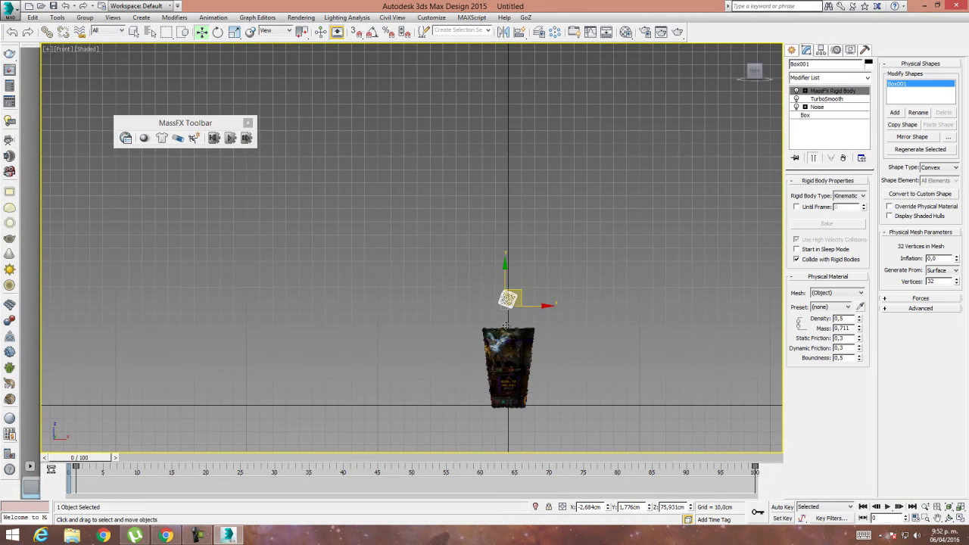
pyautogui.moveTo(503, 273)
pyautogui.keyDown('shift'); pyautogui.mouseDown()
pyautogui.moveTo(503, 252)
pyautogui.moveTo(503, 270)
pyautogui.mouseUp(); pyautogui.keyUp('shift')
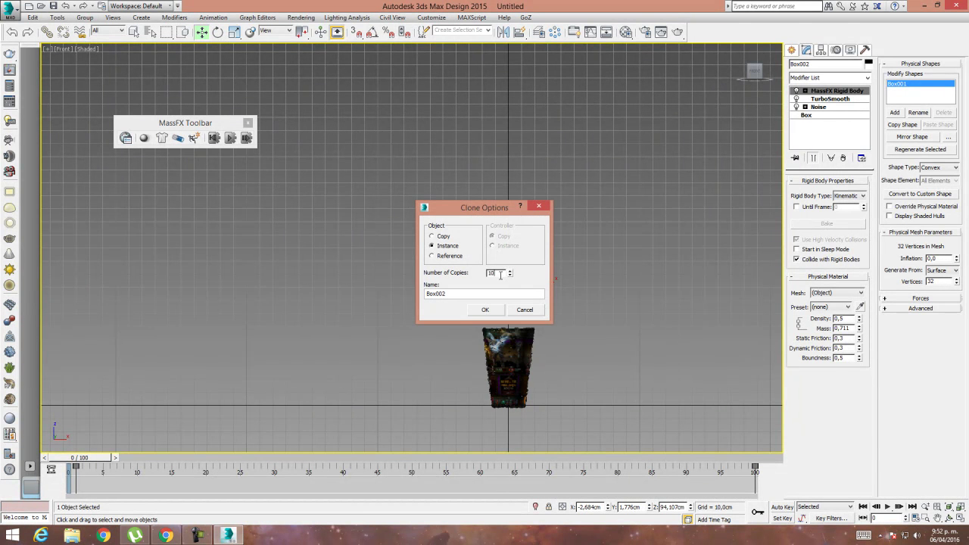
pyautogui.click(487, 310)
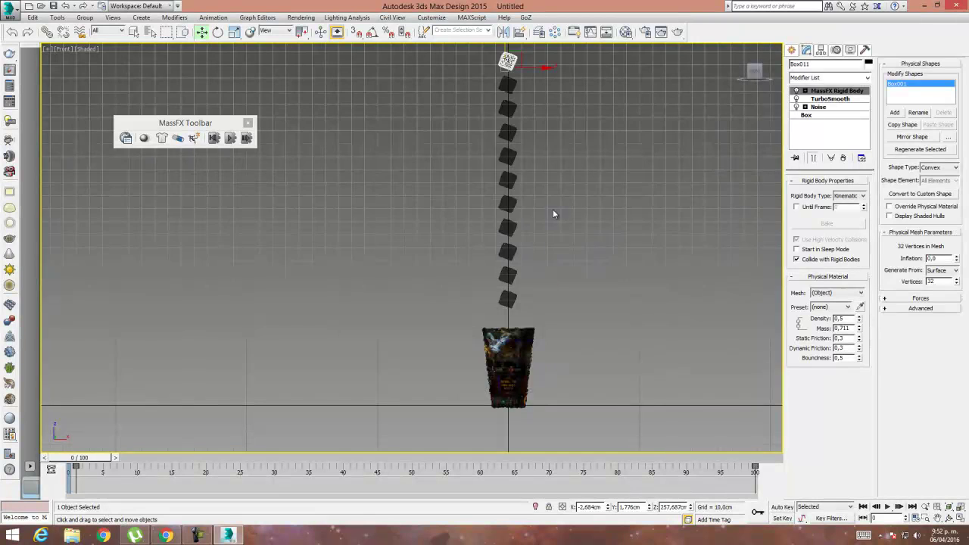
pyautogui.moveTo(550, 198); pyautogui.dragTo(537, 225, button='middle')
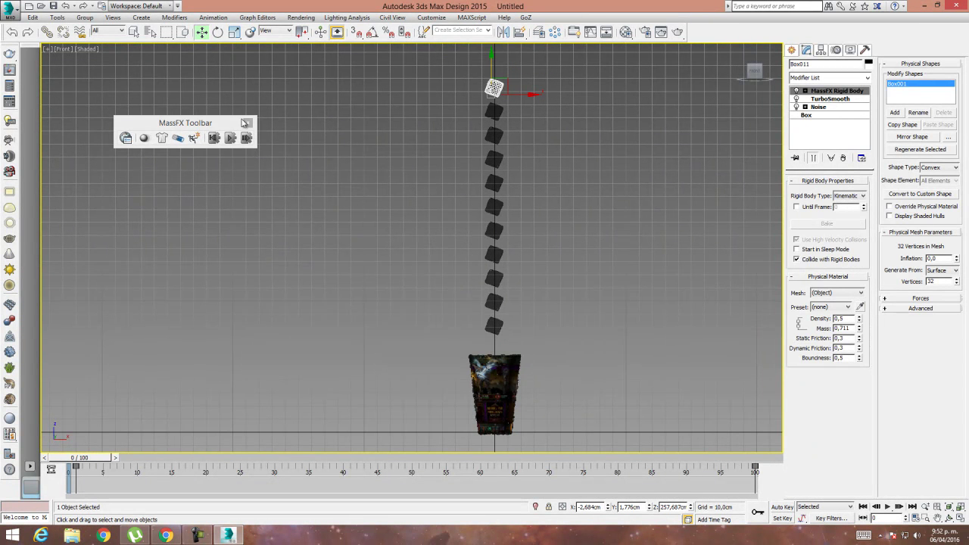
# Select the whole column of eleven smaller ice cubes and set them as MassFX dynamic rigid bodies.
pyautogui.click(231, 138)
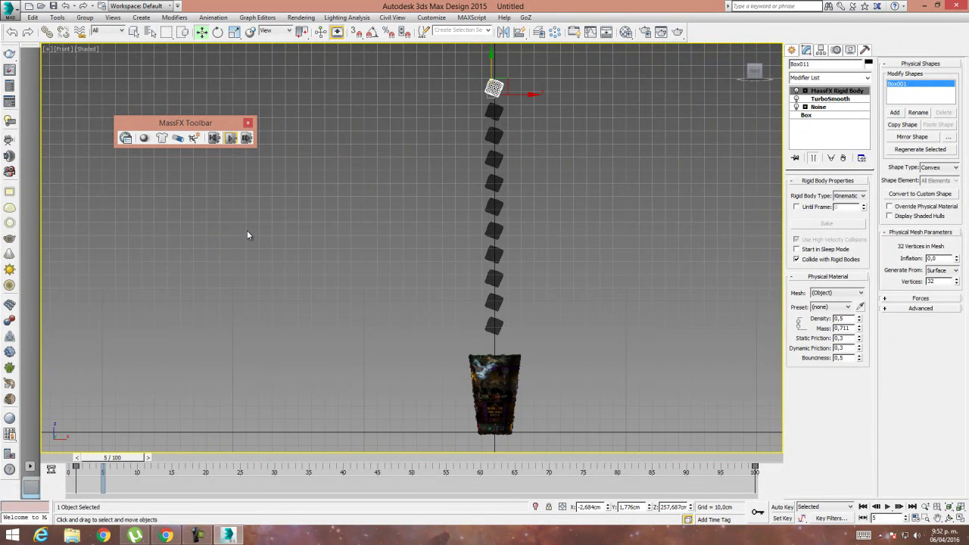
pyautogui.moveTo(445, 69); pyautogui.dragTo(573, 293)
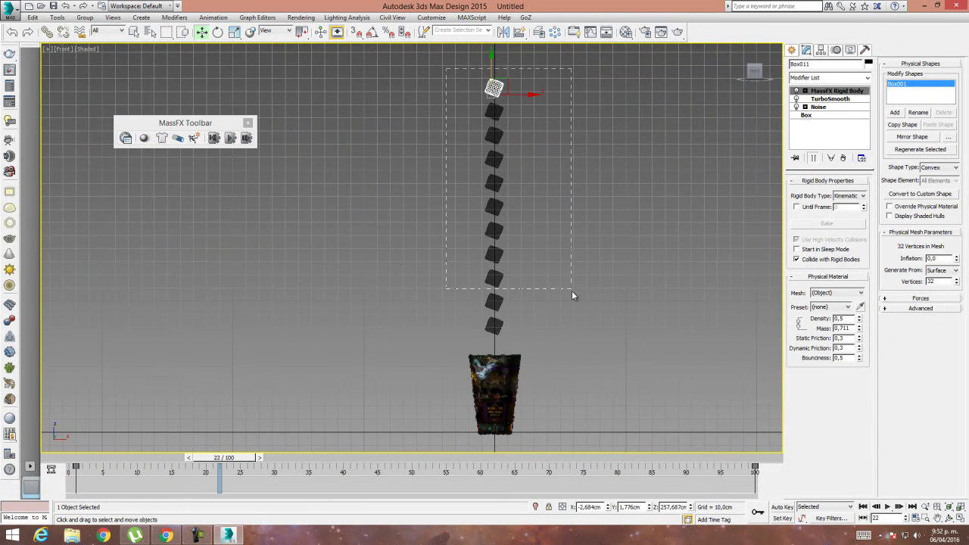
pyautogui.moveTo(579, 346); pyautogui.dragTo(580, 347)
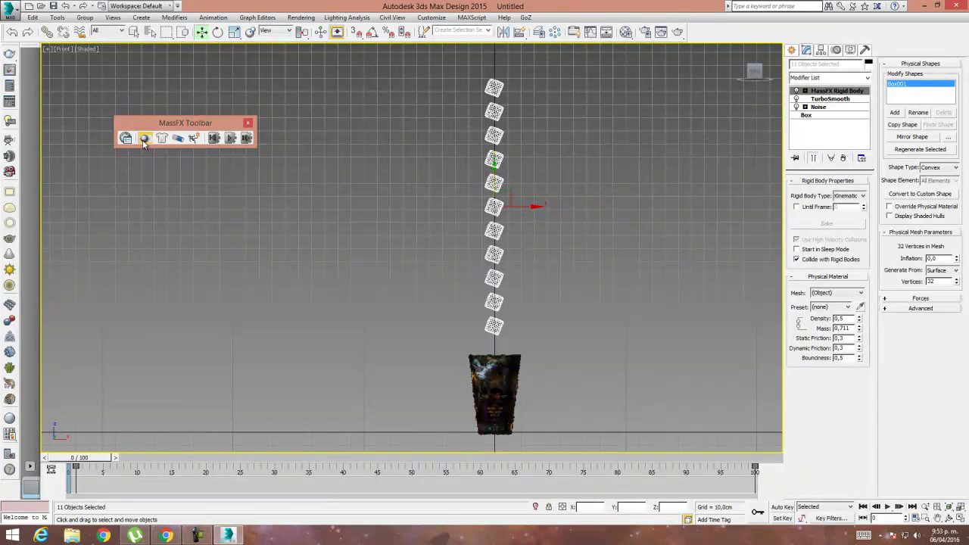
pyautogui.click(144, 138)
pyautogui.click(163, 154)
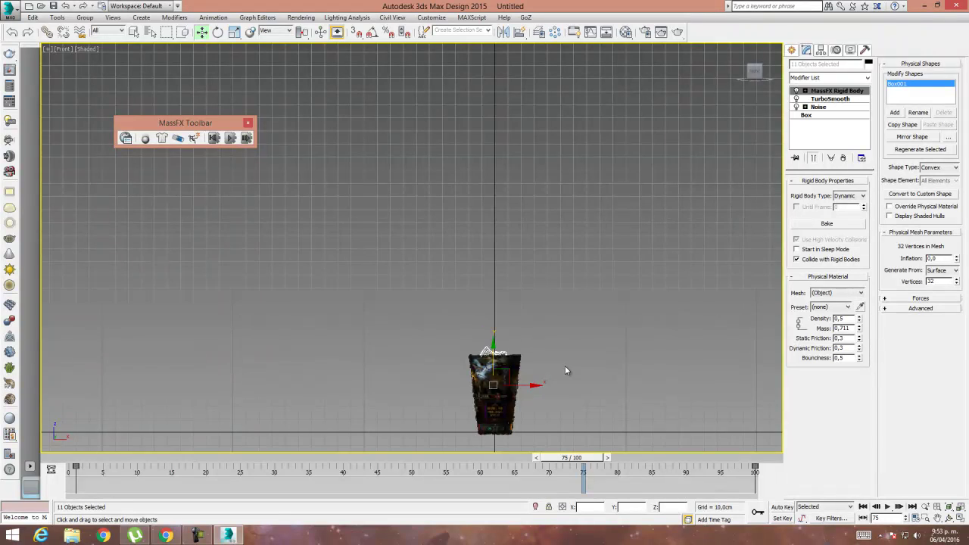
# Run the MassFX simulation to frame 75 and examine the cubes inside the cup in perspective.
pyautogui.press('p')
pyautogui.moveTo(563, 386); pyautogui.dragTo(434, 350, button='middle')
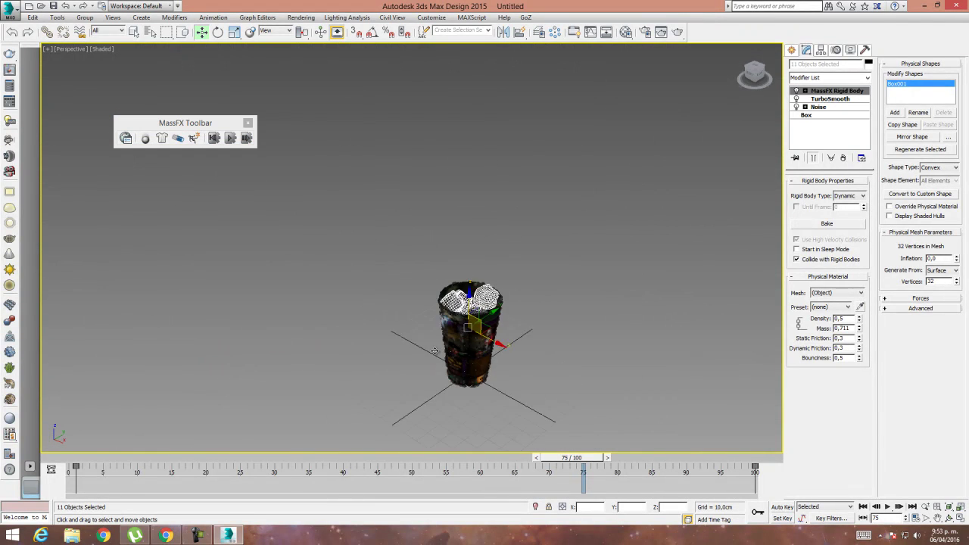
pyautogui.scroll(10, 434, 350)
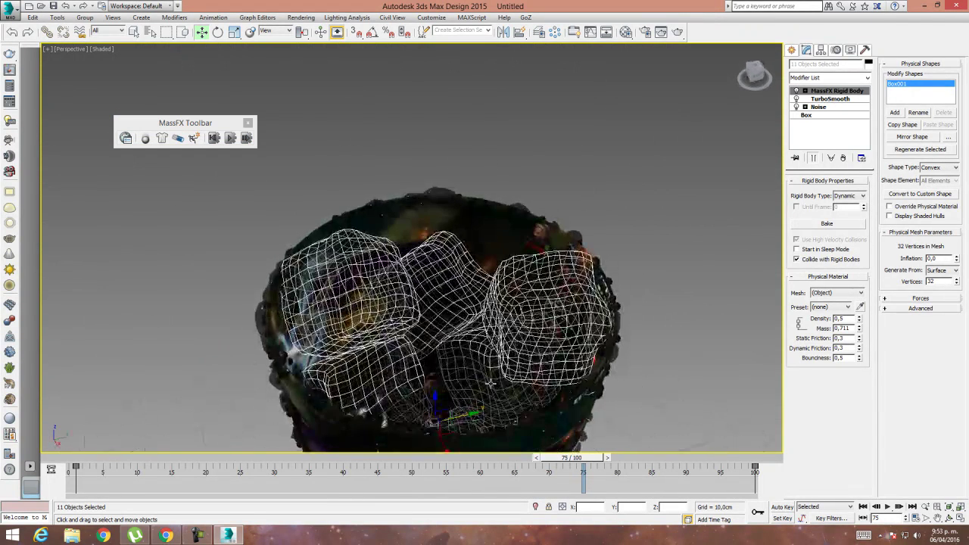
pyautogui.scroll(-4, 490, 383)
pyautogui.moveTo(491, 383); pyautogui.dragTo(516, 329, button='middle')
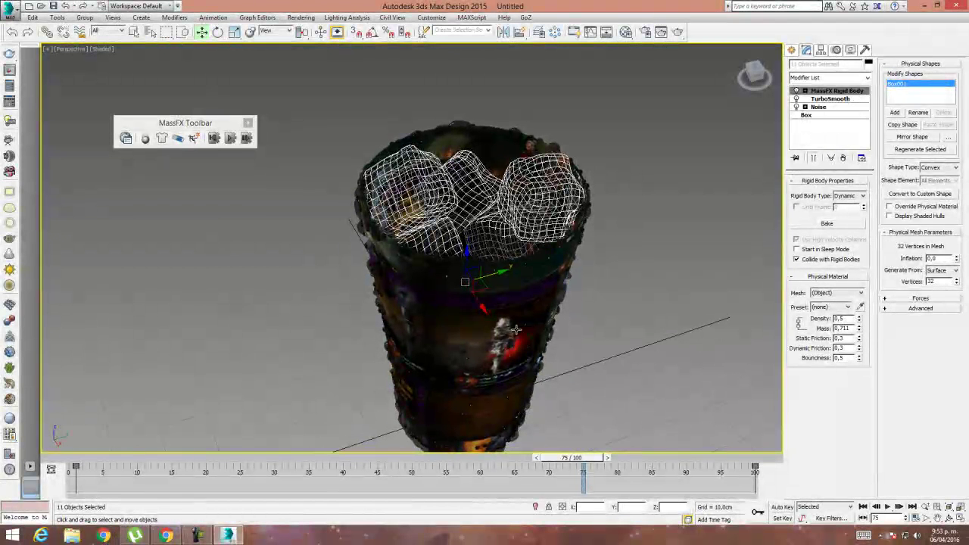
# Start a test render of the perspective view at frame 75, then cancel it and close the render window.
pyautogui.click(677, 31)
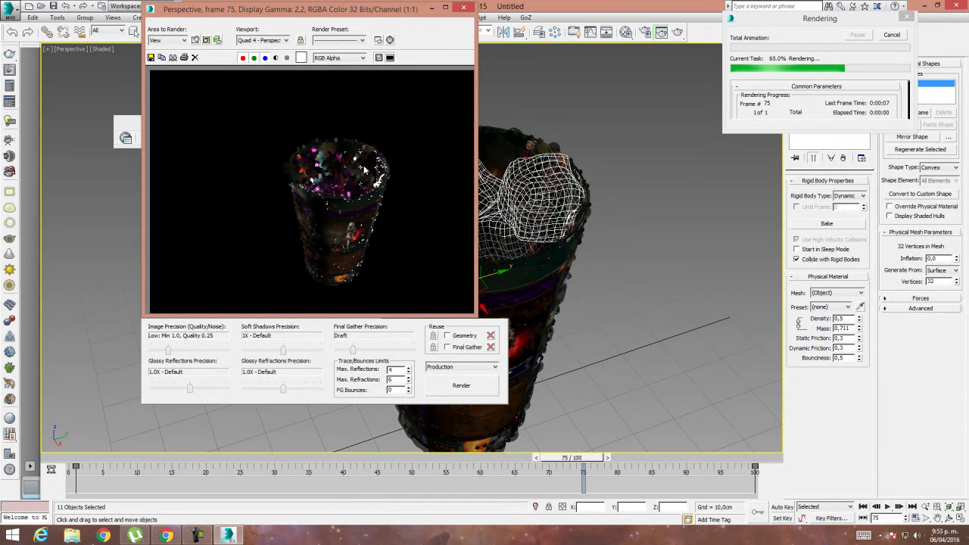
pyautogui.click(891, 35)
pyautogui.click(464, 8)
pyautogui.click(198, 534)
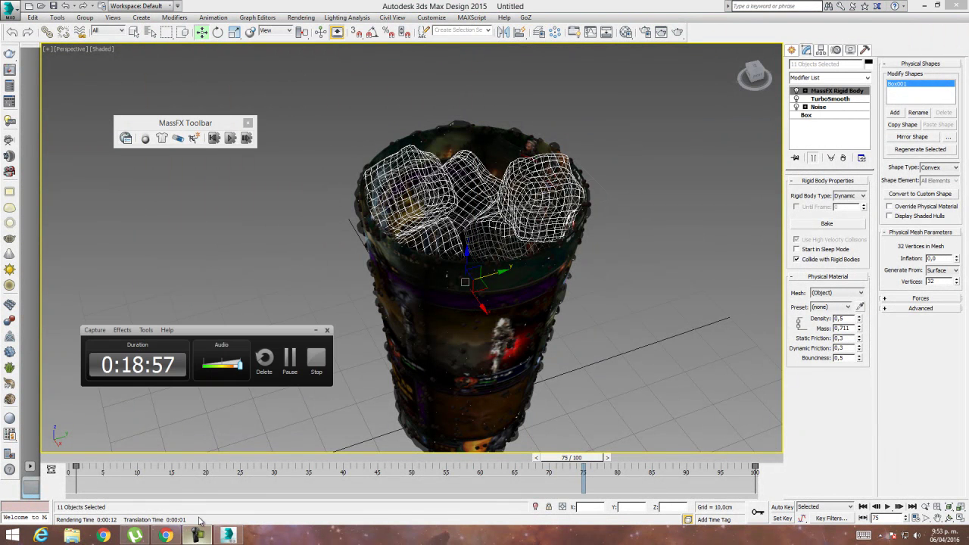
pyautogui.click(290, 358)
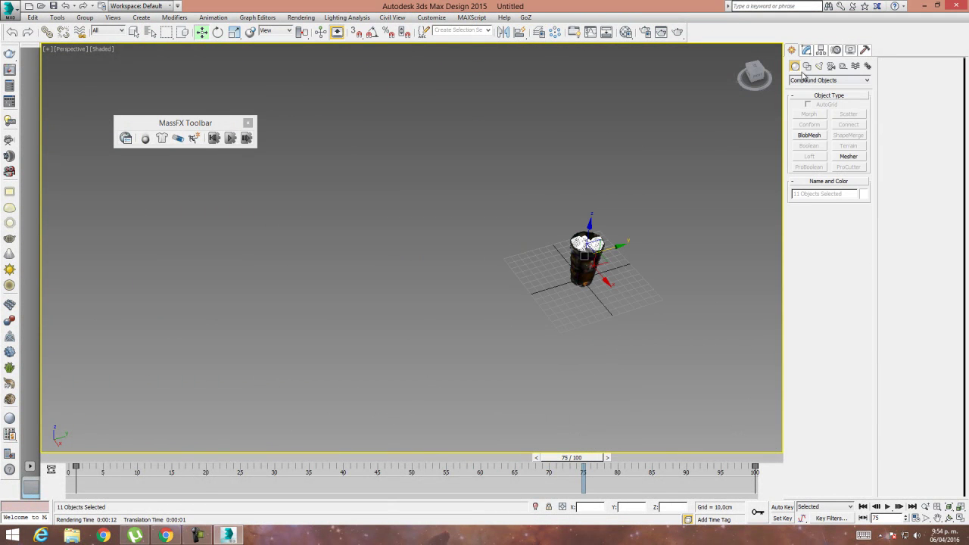
# Create a ground plane about 1650 cm long and 1392 cm wide beneath the cup.
pyautogui.click(797, 80)
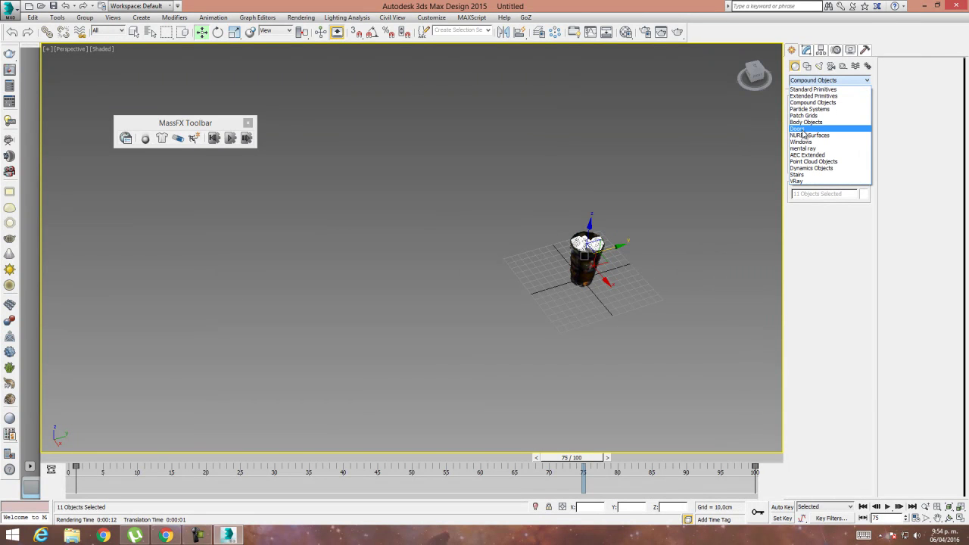
pyautogui.click(800, 90)
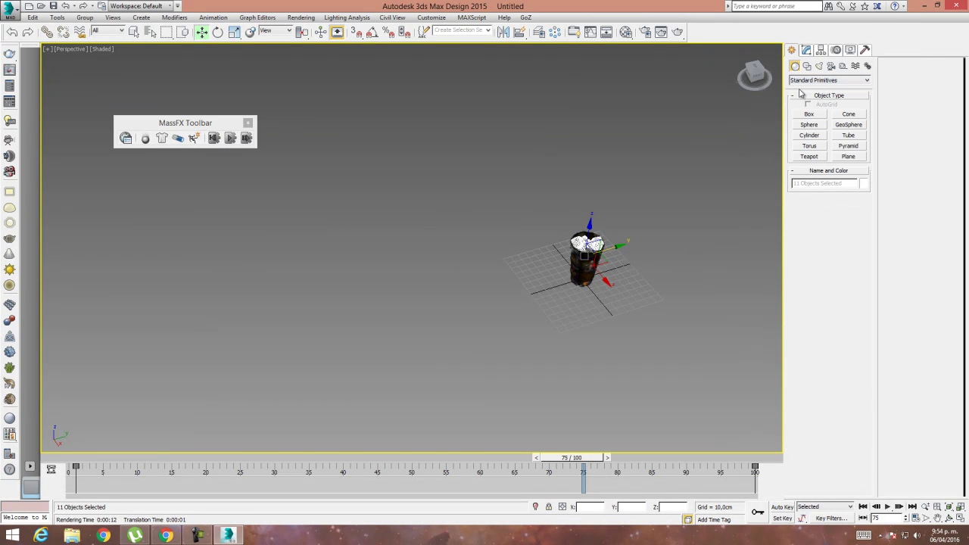
pyautogui.click(853, 161)
pyautogui.moveTo(333, 162); pyautogui.dragTo(803, 256)
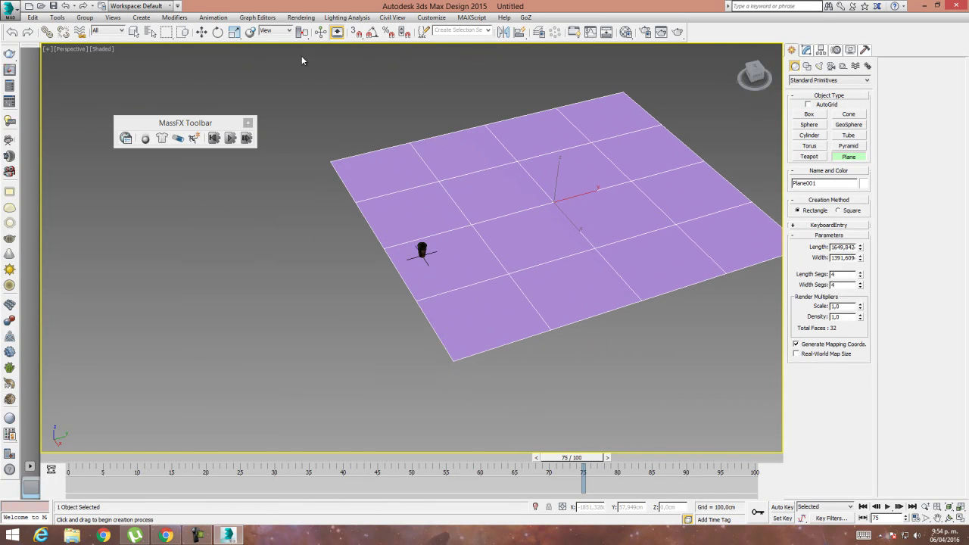
pyautogui.click(202, 32)
pyautogui.scroll(-3, 520, 282)
pyautogui.moveTo(596, 205); pyautogui.dragTo(588, 331, button='middle')
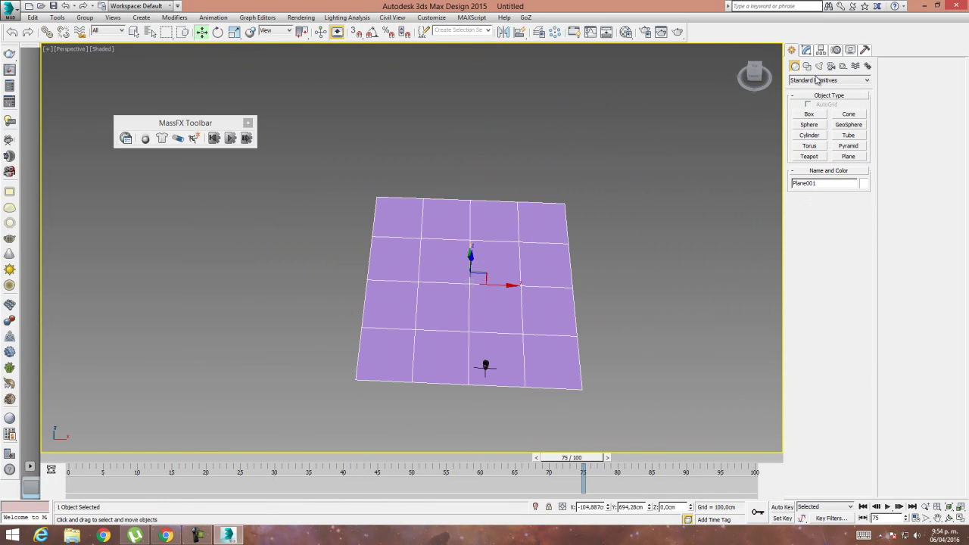
# Convert the ground plane to an Editable Poly.
pyautogui.click(806, 50)
pyautogui.rightClick(497, 295)
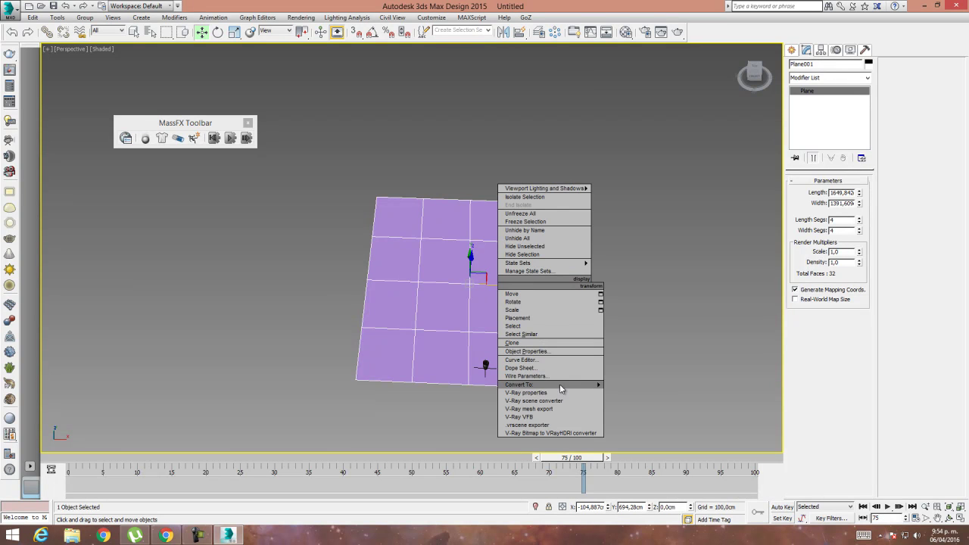
pyautogui.moveTo(560, 385)
pyautogui.click(644, 390)
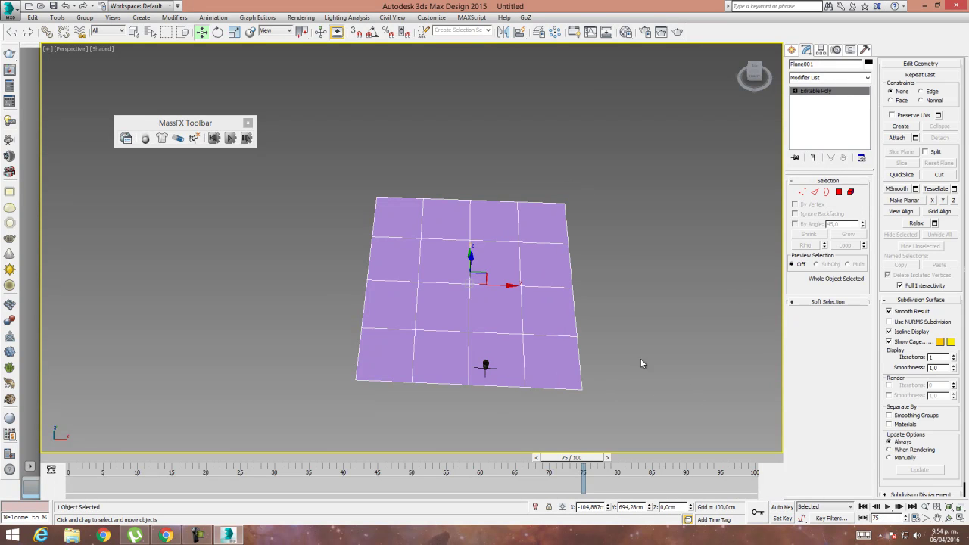
# Return the animation to frame 0 and raise the vertices along two adjacent edges of the ground plane about 998 cm as backdrop walls.
pyautogui.click(802, 192)
pyautogui.press('Home')
pyautogui.moveTo(627, 227); pyautogui.dragTo(627, 227)
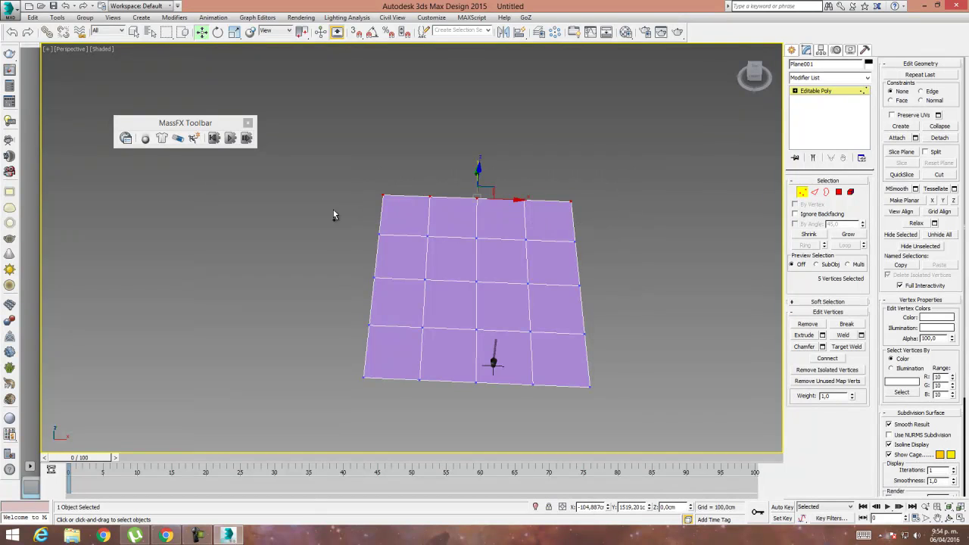
pyautogui.keyDown('alt'); pyautogui.moveTo(450, 295); pyautogui.dragTo(461, 239, button='middle'); pyautogui.keyUp('alt')
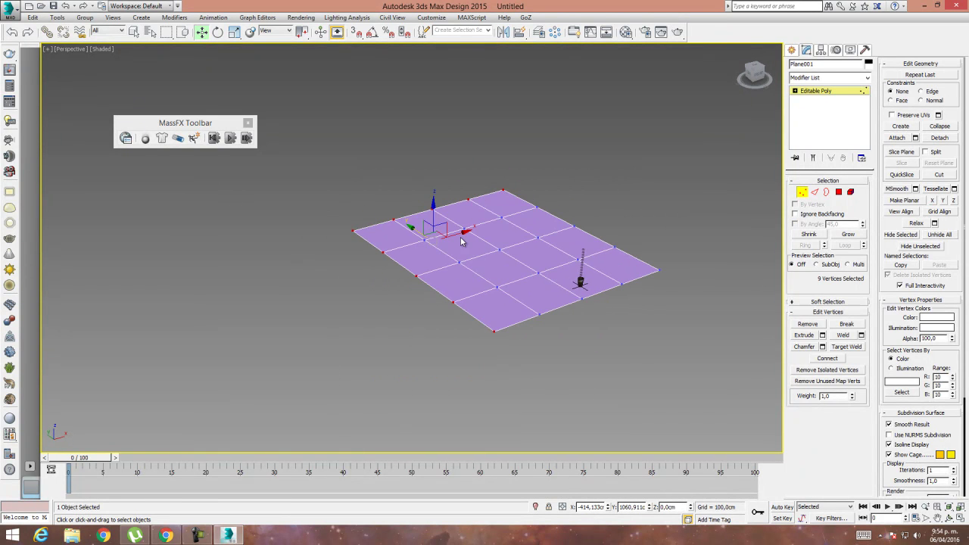
pyautogui.moveTo(432, 204); pyautogui.dragTo(433, 67)
pyautogui.keyDown('alt'); pyautogui.moveTo(611, 213); pyautogui.dragTo(538, 235, button='middle'); pyautogui.keyUp('alt')
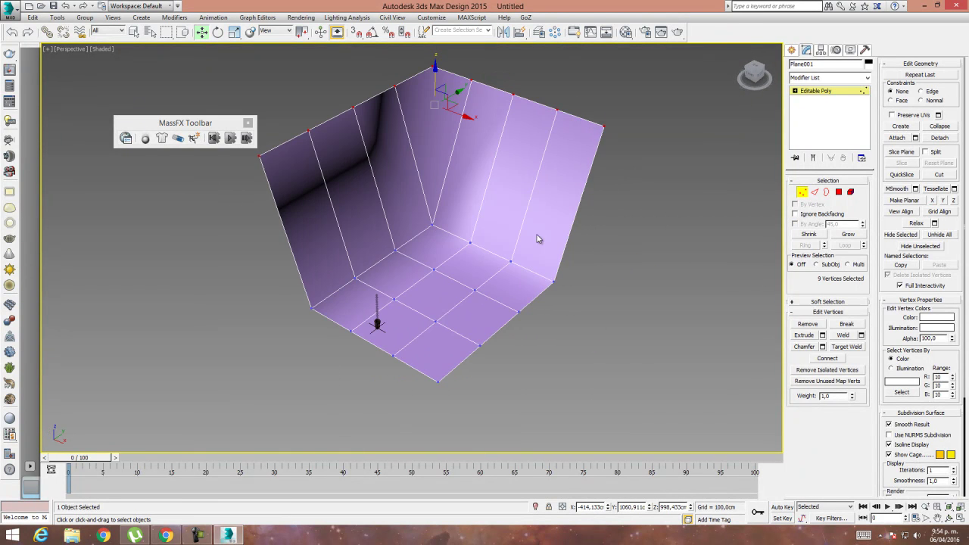
pyautogui.click(802, 193)
# Apply a TurboSmooth modifier to the backdrop with 2 iterations, 2 render iterations and Isoline Display enabled.
pyautogui.click(829, 78)
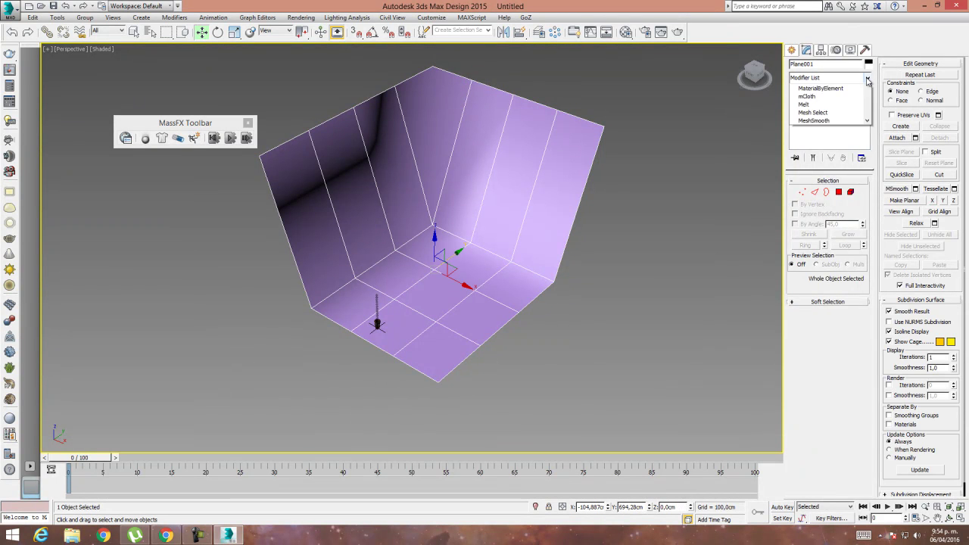
pyautogui.scroll(-10, 839, 423)
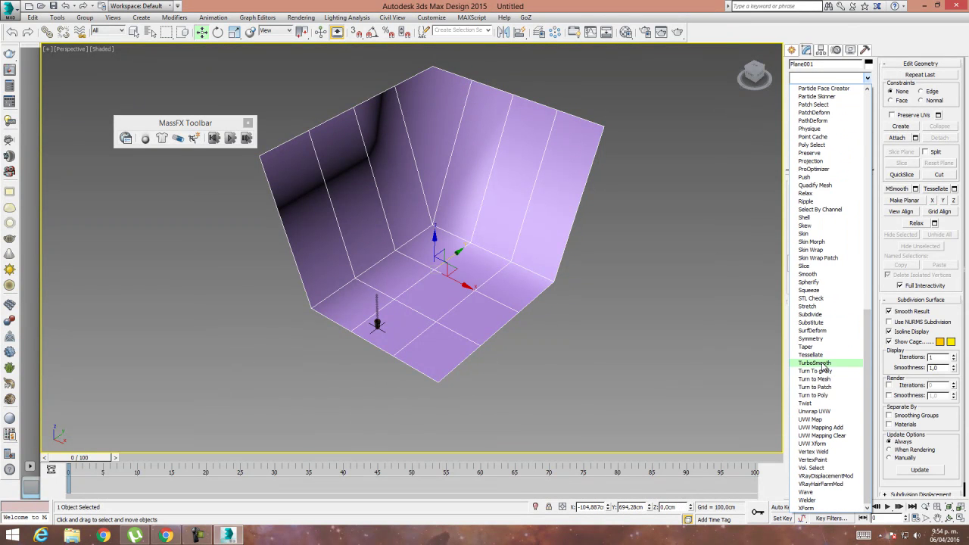
pyautogui.click(824, 363)
pyautogui.click(861, 196)
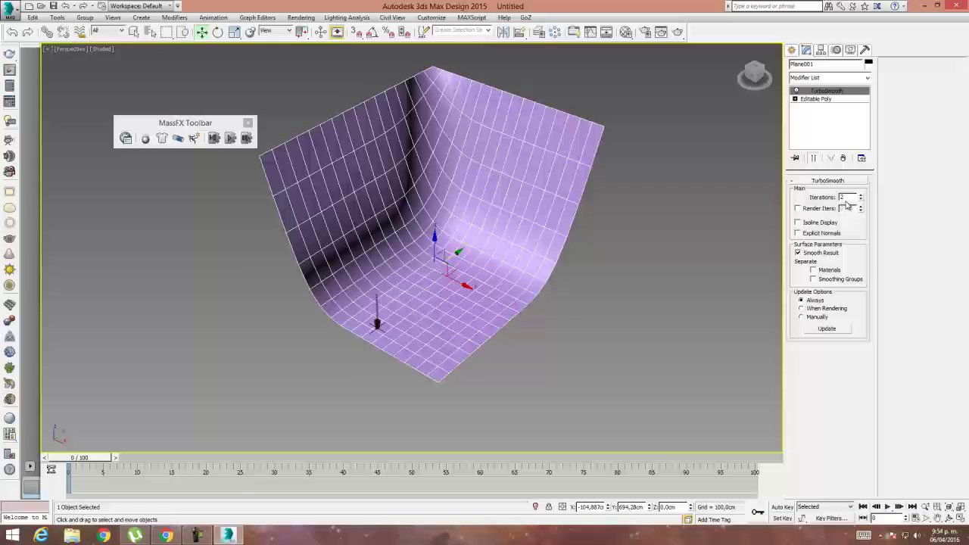
pyautogui.click(797, 223)
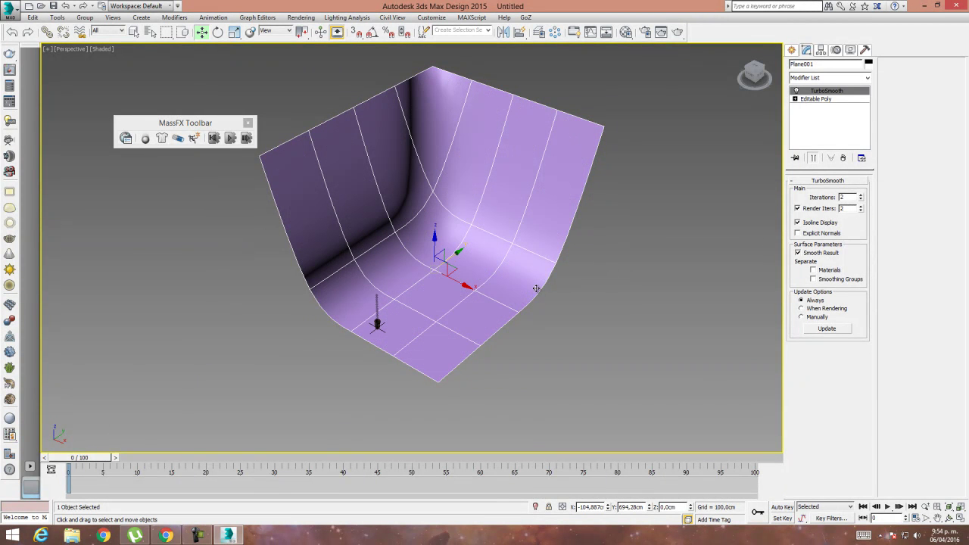
# Set the backdrop's object color to white and move it to about X -199 cm, Y 241 cm around the cup.
pyautogui.click(868, 62)
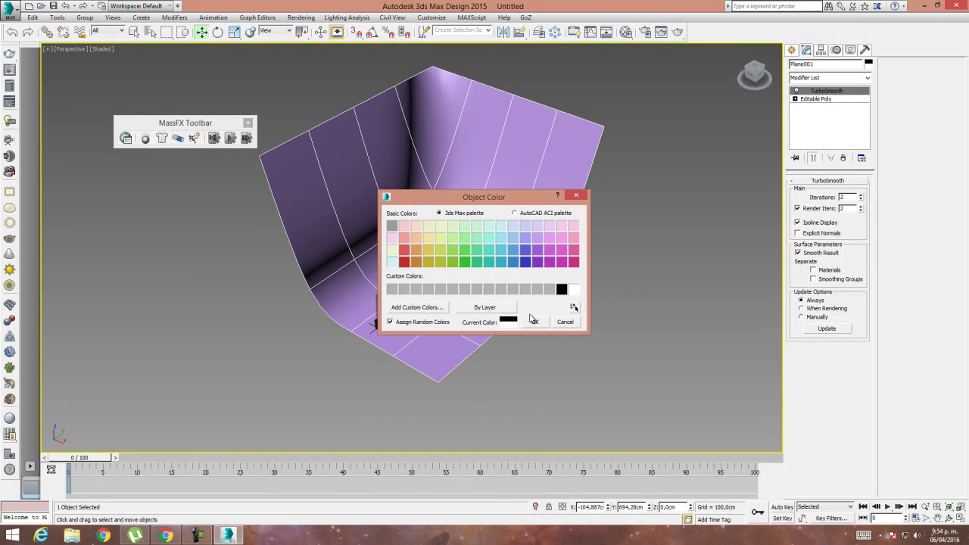
pyautogui.click(535, 321)
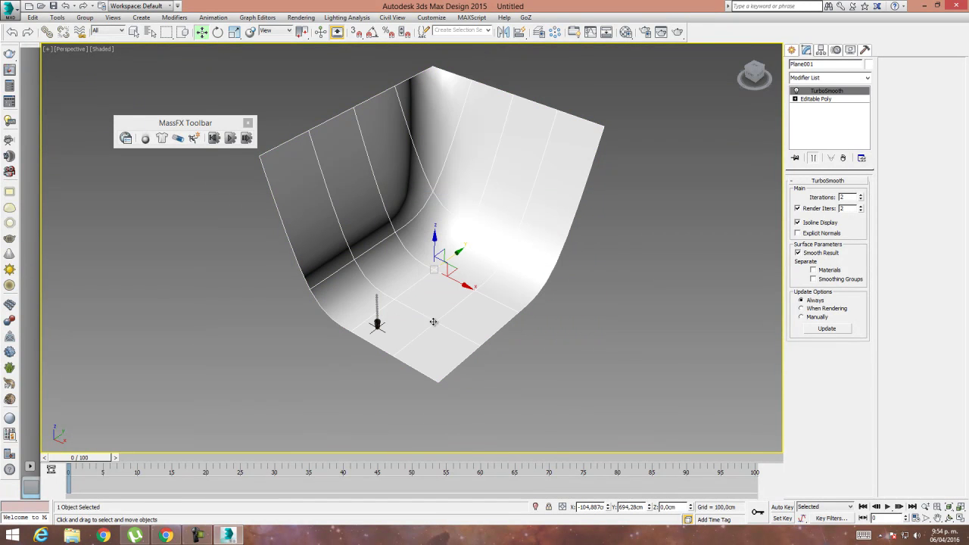
pyautogui.moveTo(460, 285); pyautogui.dragTo(420, 272)
pyautogui.moveTo(415, 235); pyautogui.dragTo(411, 315)
pyautogui.moveTo(433, 352); pyautogui.dragTo(485, 304, button='middle')
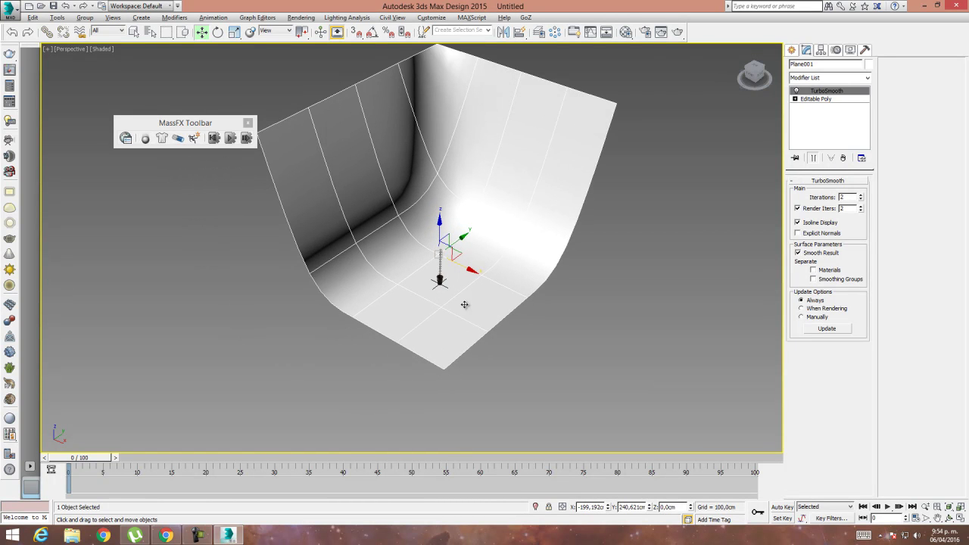
pyautogui.scroll(5, 460, 282)
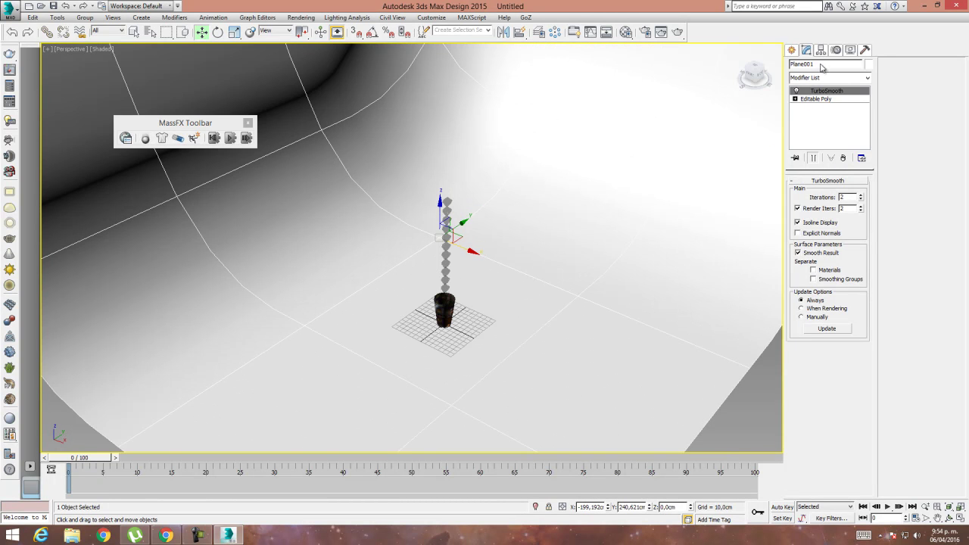
# Create an mr Sky Portal about 83 cm long and 69 cm wide framing the cup in the wireframe left view.
pyautogui.click(791, 50)
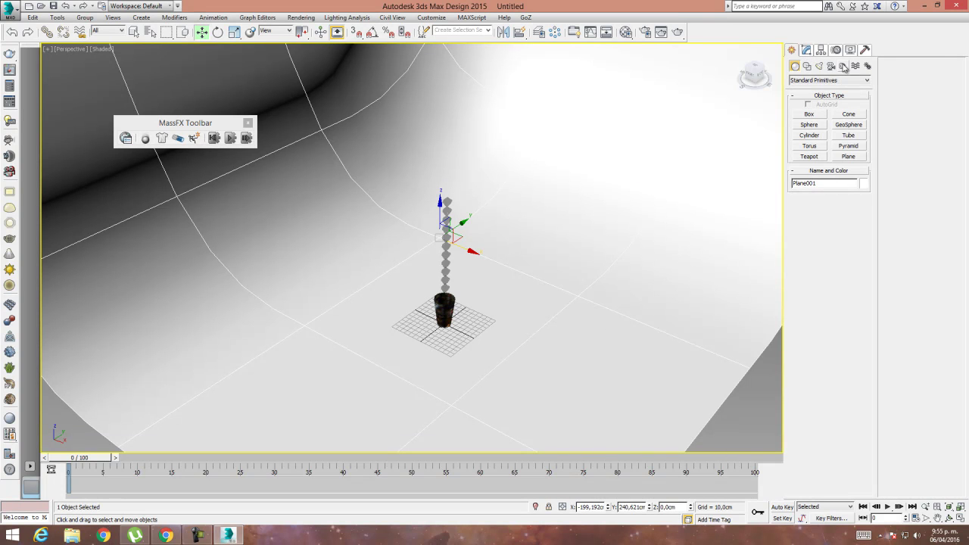
pyautogui.press('l')
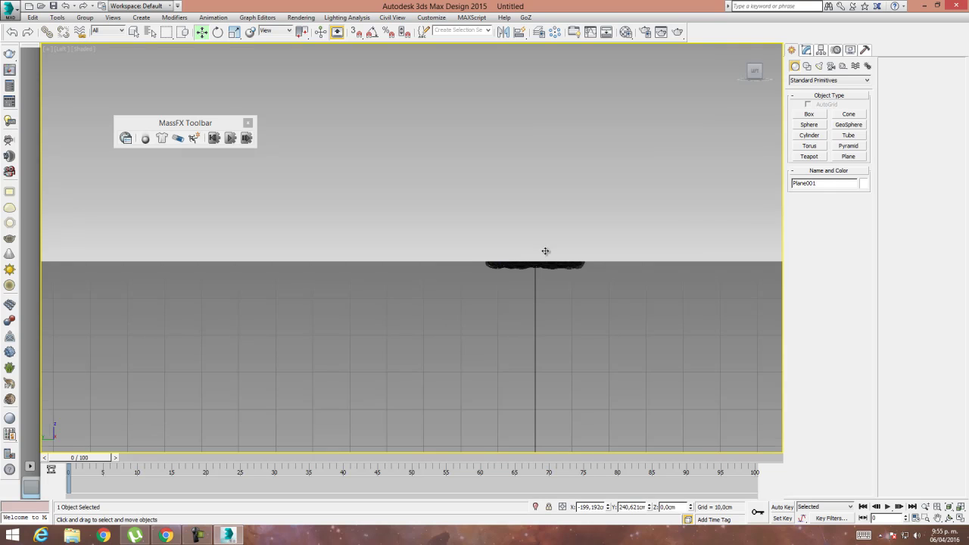
pyautogui.scroll(-3, 545, 252)
pyautogui.moveTo(564, 218); pyautogui.dragTo(437, 369, button='middle')
pyautogui.press('F3')
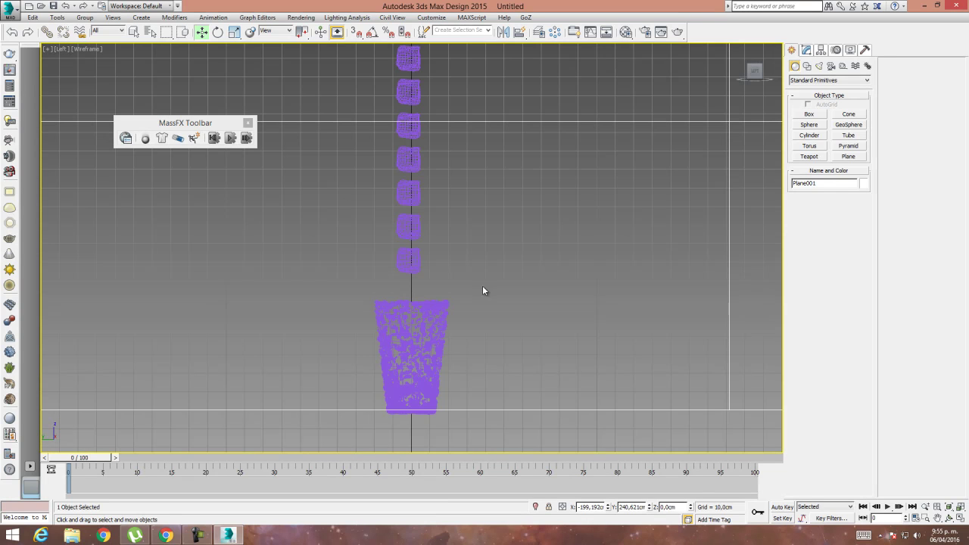
pyautogui.click(819, 67)
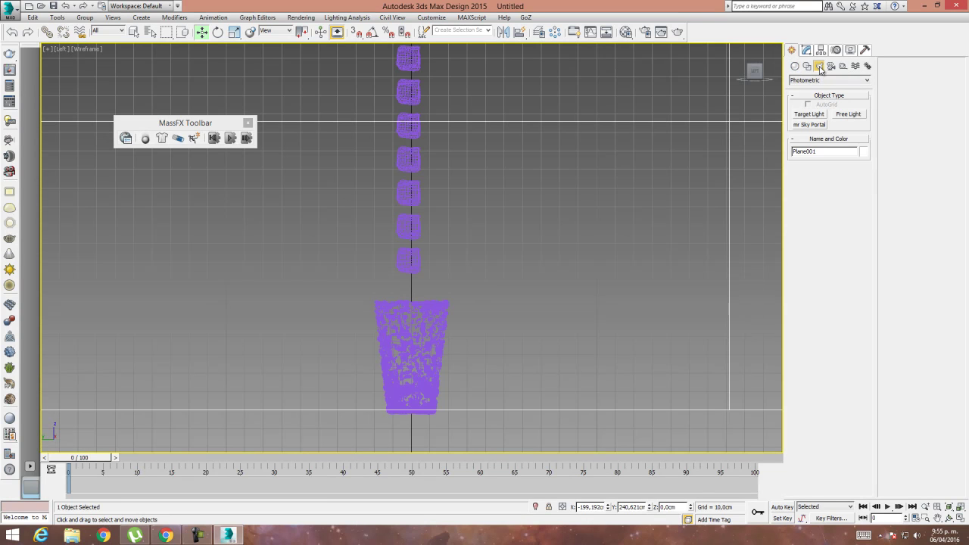
pyautogui.click(810, 125)
pyautogui.moveTo(348, 259); pyautogui.dragTo(476, 411)
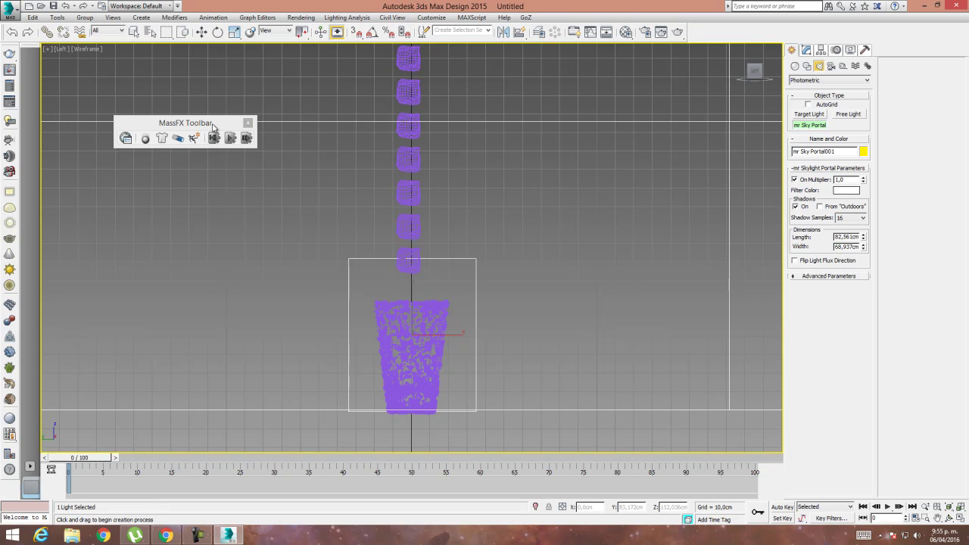
pyautogui.click(201, 32)
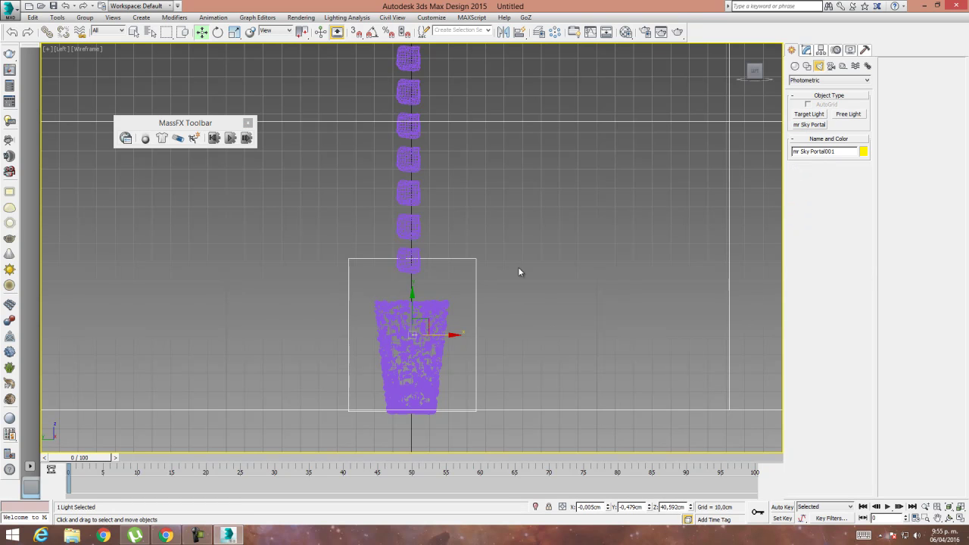
# Move the sky portal sideways away from the cup to about X -74 cm and show its advanced parameters.
pyautogui.press('p')
pyautogui.keyDown('alt'); pyautogui.moveTo(521, 271); pyautogui.dragTo(421, 371, button='middle'); pyautogui.keyUp('alt')
pyautogui.moveTo(432, 354); pyautogui.dragTo(280, 334)
pyautogui.keyDown('alt'); pyautogui.moveTo(279, 334); pyautogui.dragTo(308, 323, button='middle'); pyautogui.keyUp('alt')
pyautogui.click(806, 51)
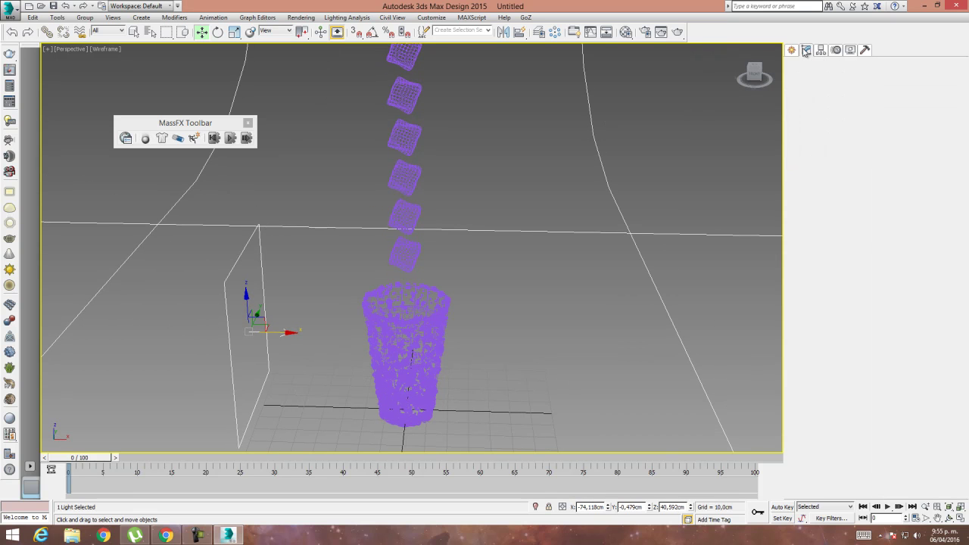
pyautogui.click(810, 289)
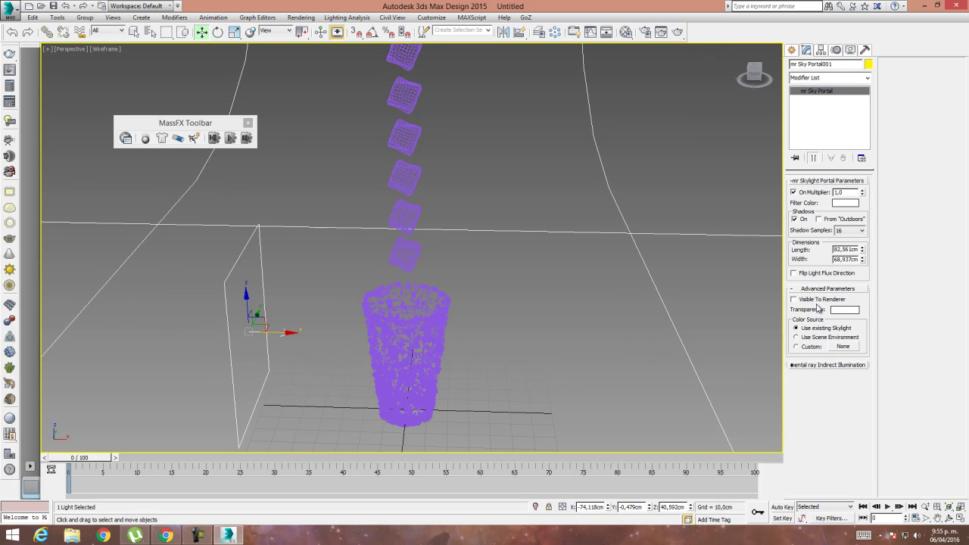
# Change the spare Ceramic material in the Material Editor to the Standard material type.
pyautogui.press('m')
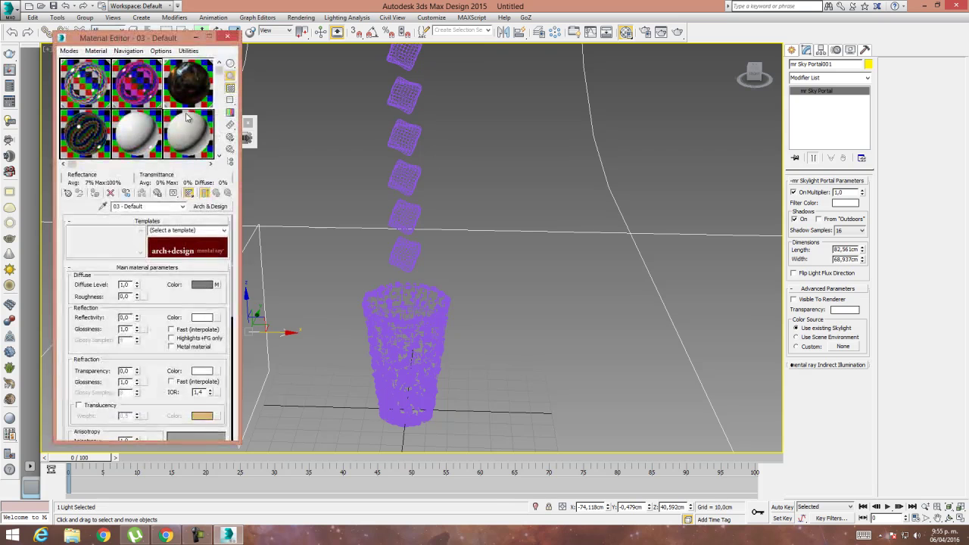
pyautogui.click(150, 139)
pyautogui.click(210, 206)
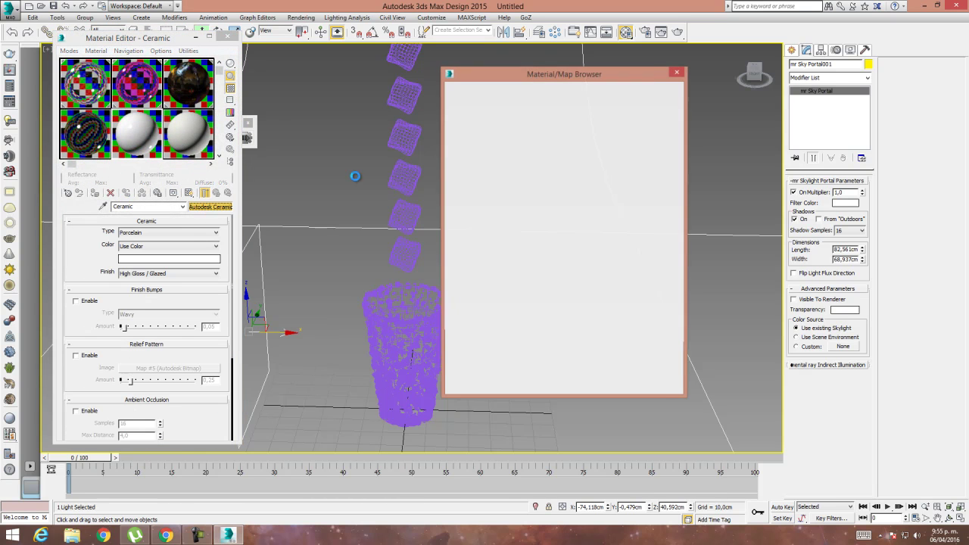
pyautogui.doubleClick(493, 224)
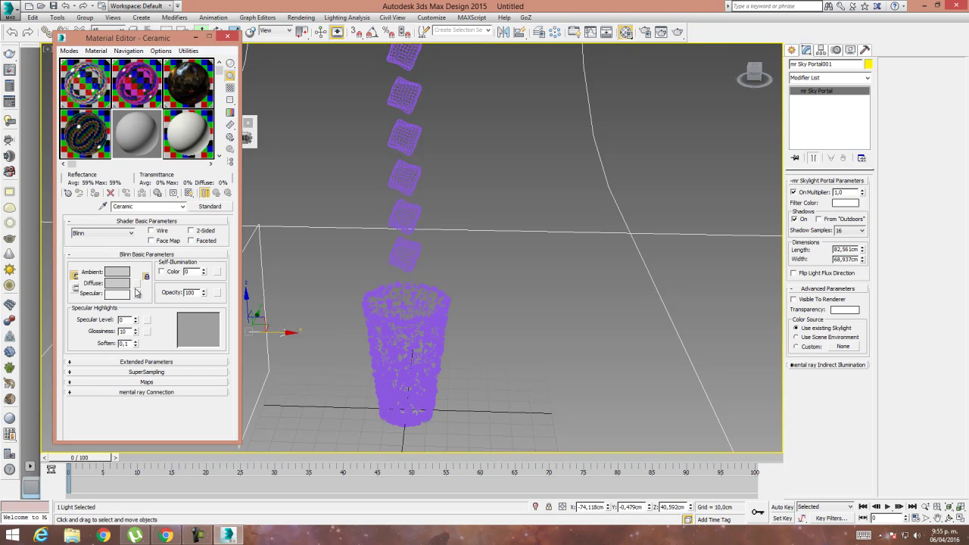
# Assign a Noise map to the Ceramic material's diffuse color and set the map's Color #1 to white.
pyautogui.click(138, 284)
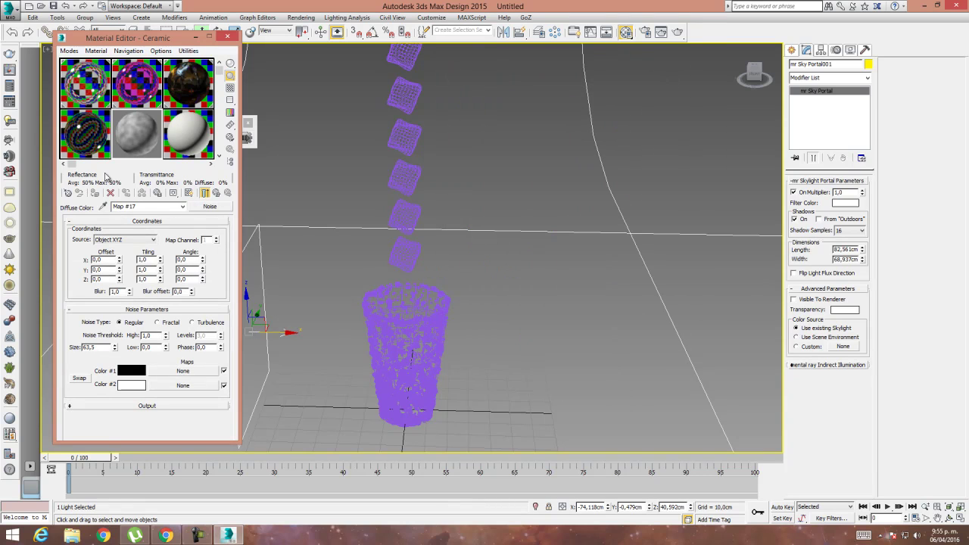
pyautogui.click(134, 369)
pyautogui.moveTo(291, 76); pyautogui.dragTo(291, 151)
pyautogui.click(374, 152)
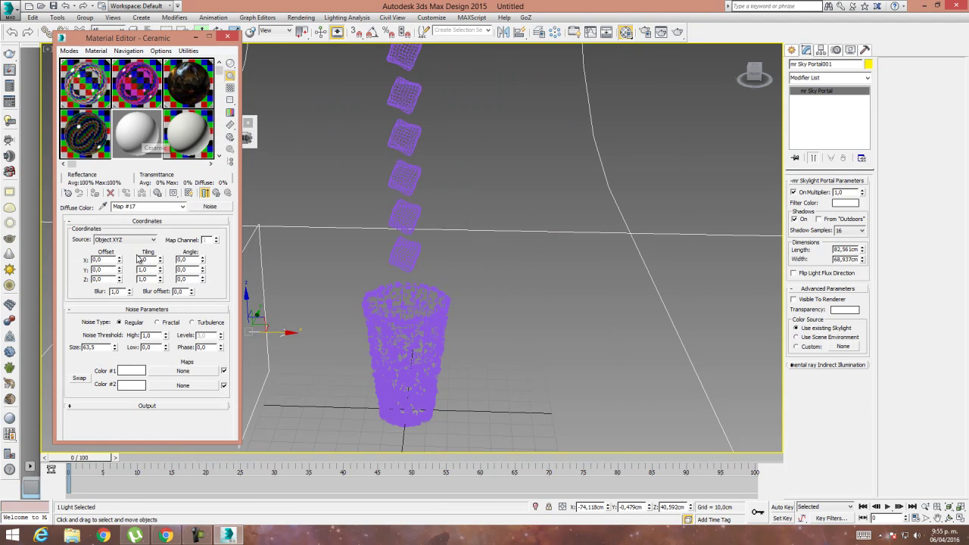
# Use the white Noise map as the sky portal's custom color source and make the portal visible to the renderer.
pyautogui.click(216, 193)
pyautogui.moveTo(708, 363); pyautogui.dragTo(850, 350)
pyautogui.click(470, 296)
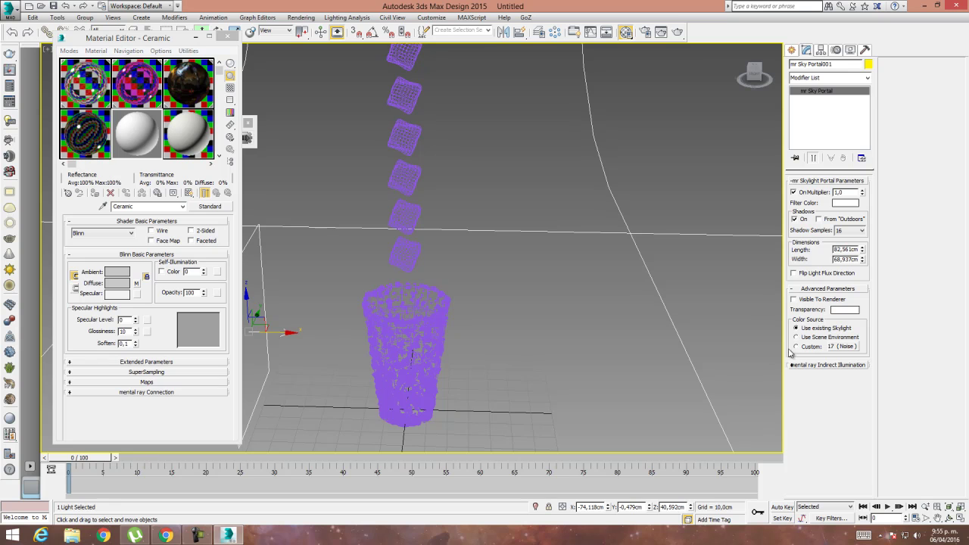
# Move the sky portal farther from the cup to about X -114 cm.
pyautogui.scroll(-3, 429, 318)
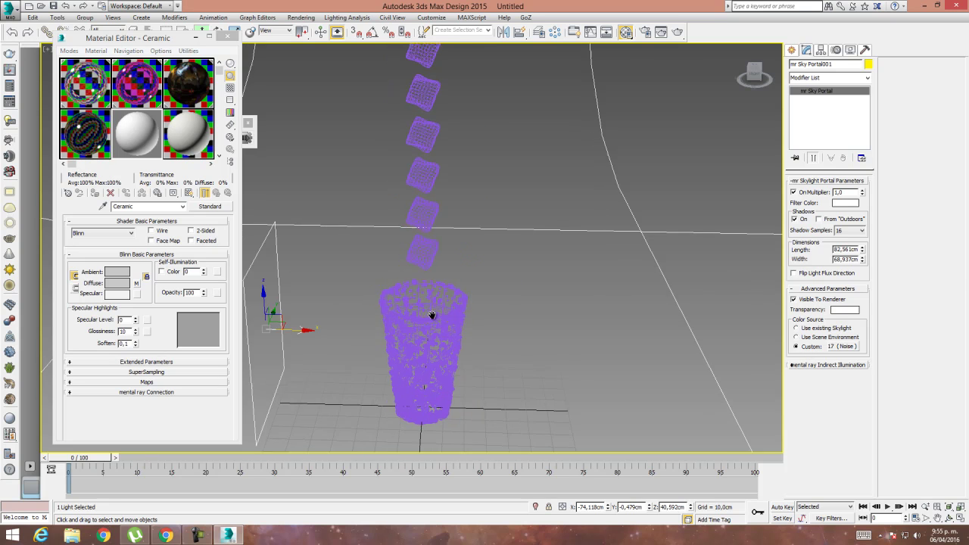
pyautogui.moveTo(430, 317); pyautogui.dragTo(473, 294, button='middle')
pyautogui.moveTo(377, 305); pyautogui.dragTo(322, 305)
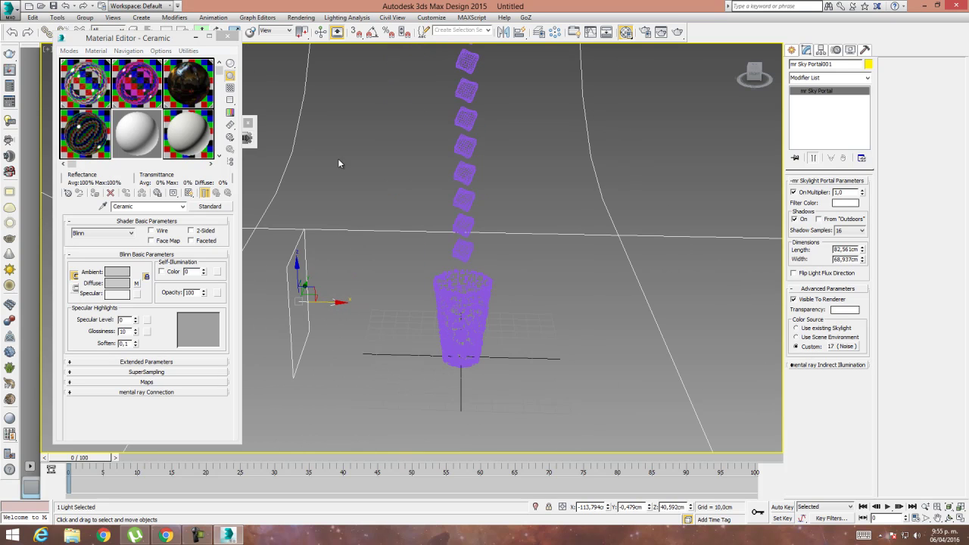
# Mirror the sky portal as a copy along the Y axis and place the copy across the cup at about X 136 cm.
pyautogui.moveTo(159, 45); pyautogui.dragTo(116, 109)
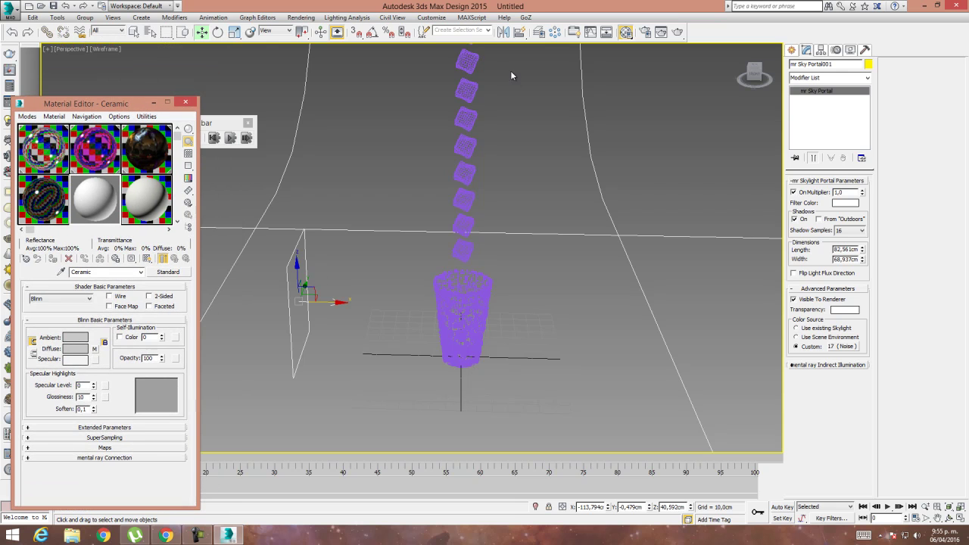
pyautogui.click(502, 32)
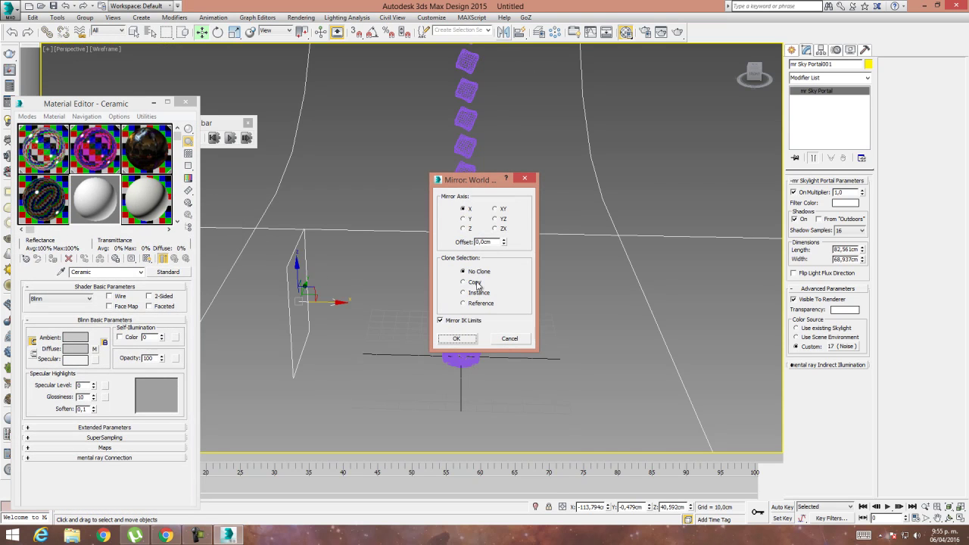
pyautogui.click(464, 282)
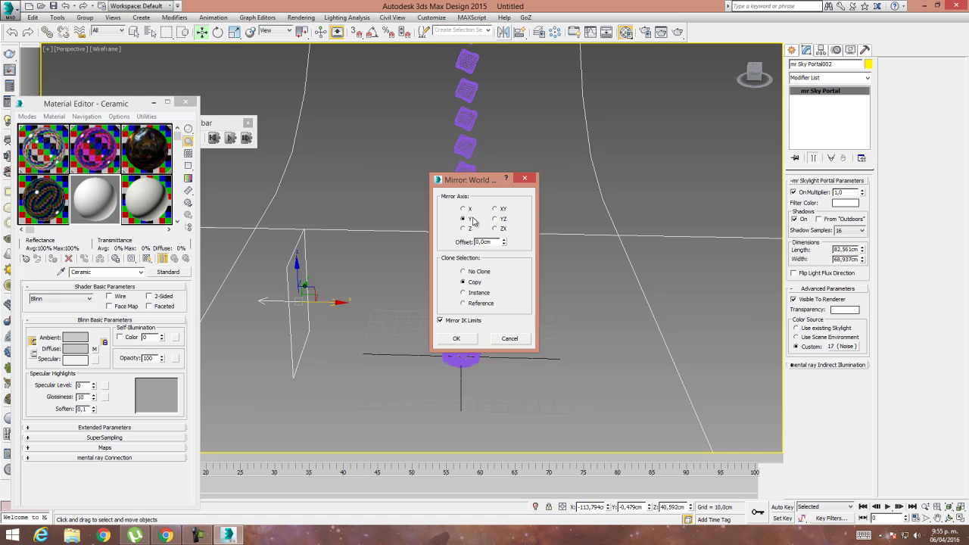
pyautogui.click(457, 339)
pyautogui.moveTo(334, 303); pyautogui.dragTo(692, 355)
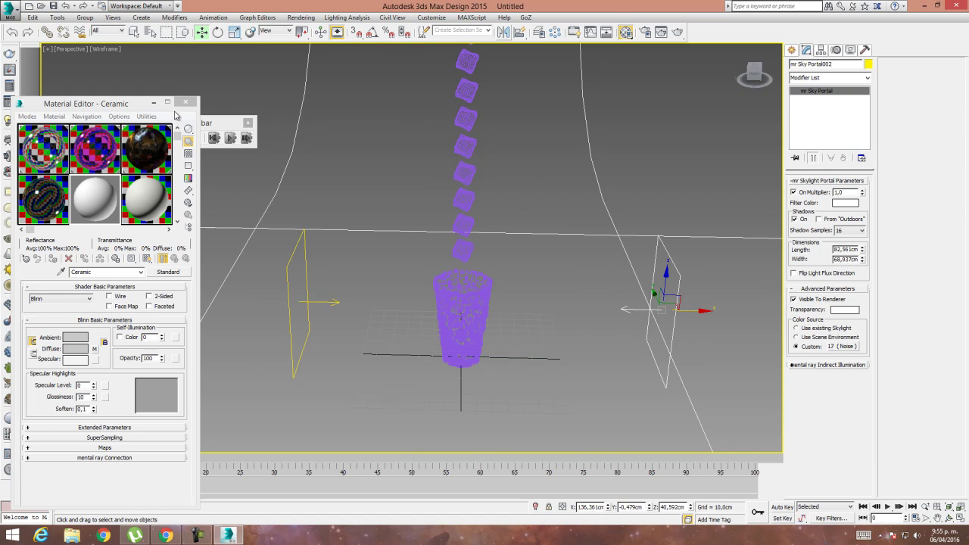
pyautogui.click(186, 102)
# Create a Target Direct light in the Left view, from about Y -815 cm, Z 3438 cm, aimed down through the cup.
pyautogui.scroll(-3, 492, 288)
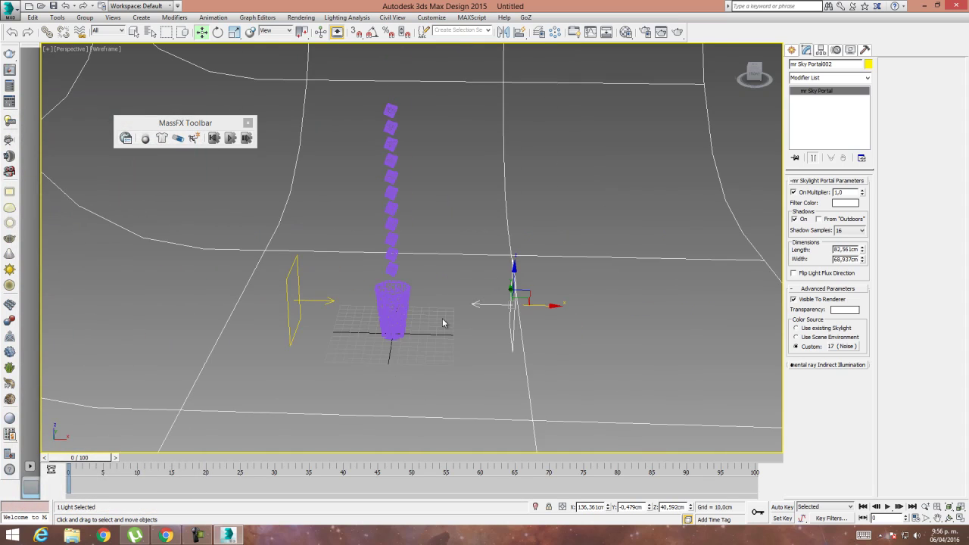
pyautogui.press('l')
pyautogui.scroll(-10, 474, 289)
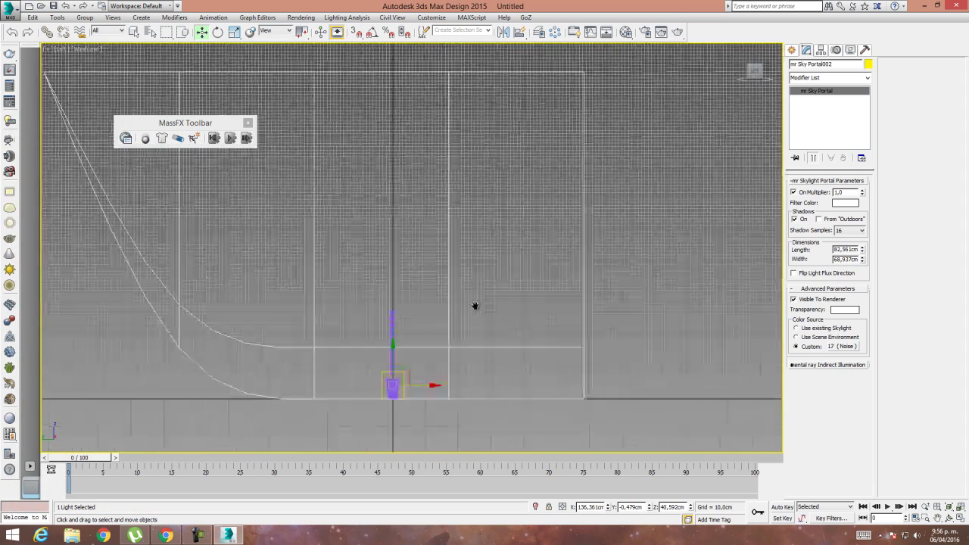
pyautogui.click(791, 50)
pyautogui.click(833, 80)
pyautogui.click(817, 97)
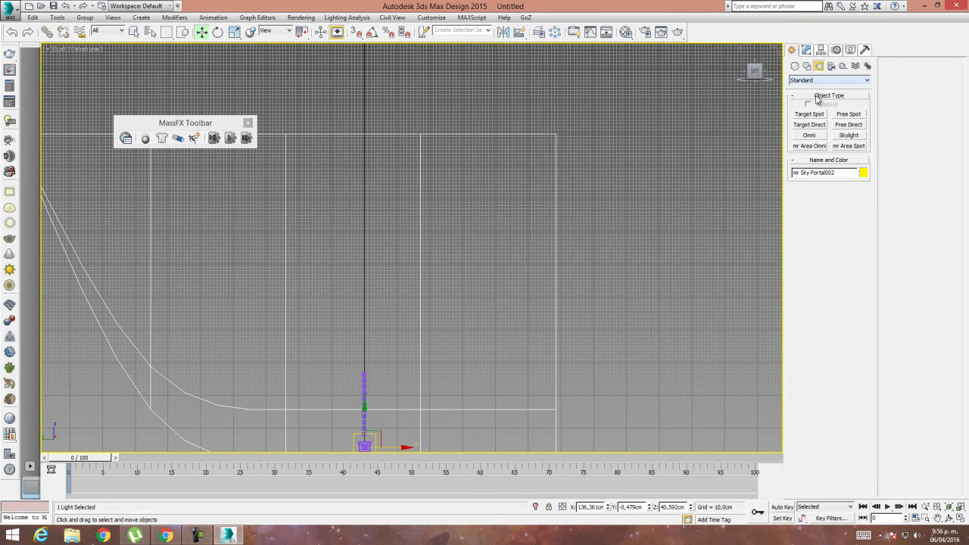
pyautogui.click(823, 126)
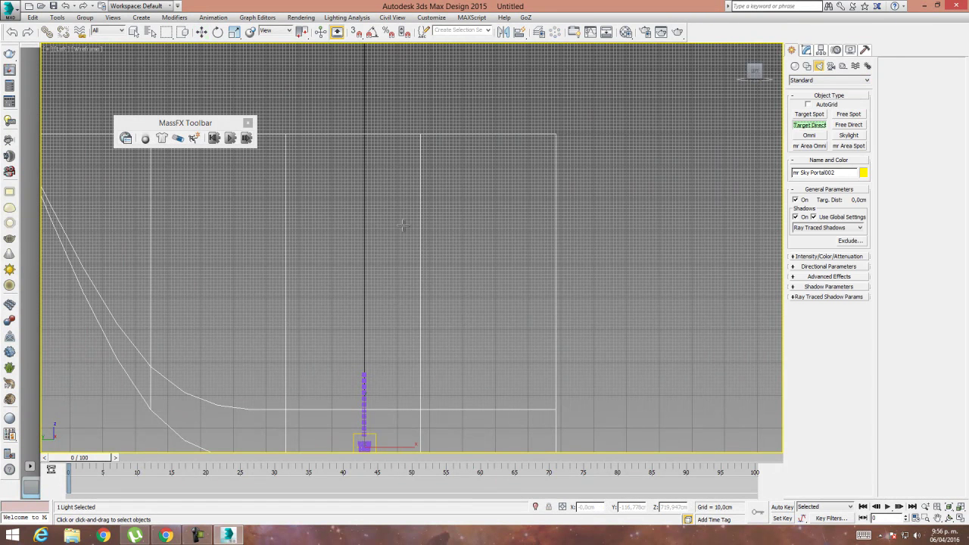
pyautogui.scroll(-6, 302, 308)
pyautogui.moveTo(422, 71); pyautogui.dragTo(343, 376)
pyautogui.click(201, 31)
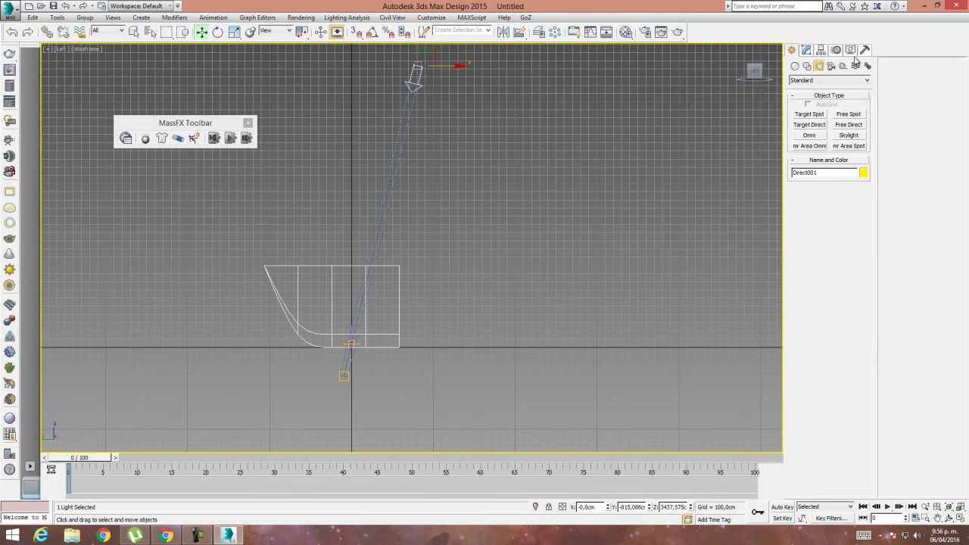
# Widen the direct light's cone to a hotspot of 2775 cm and a falloff of 3246 cm.
pyautogui.click(806, 50)
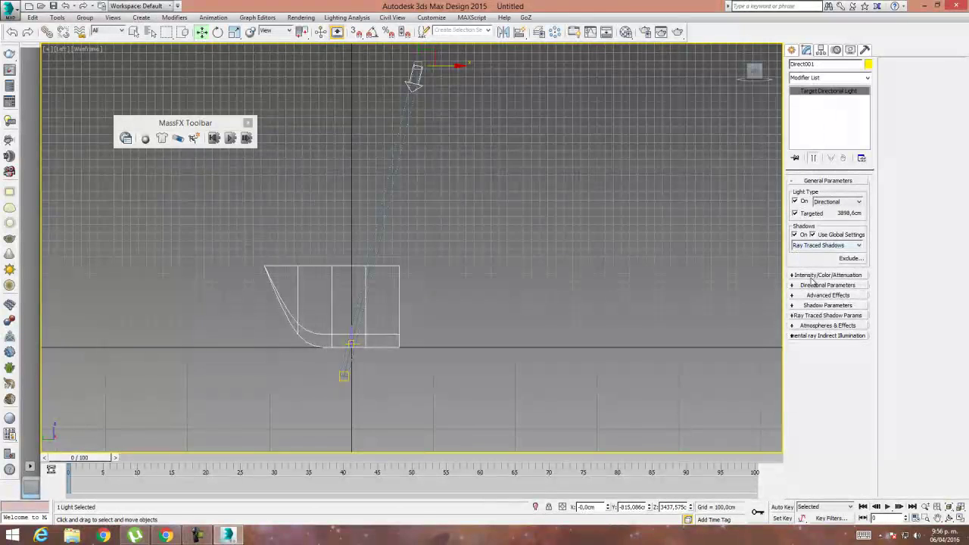
pyautogui.click(827, 285)
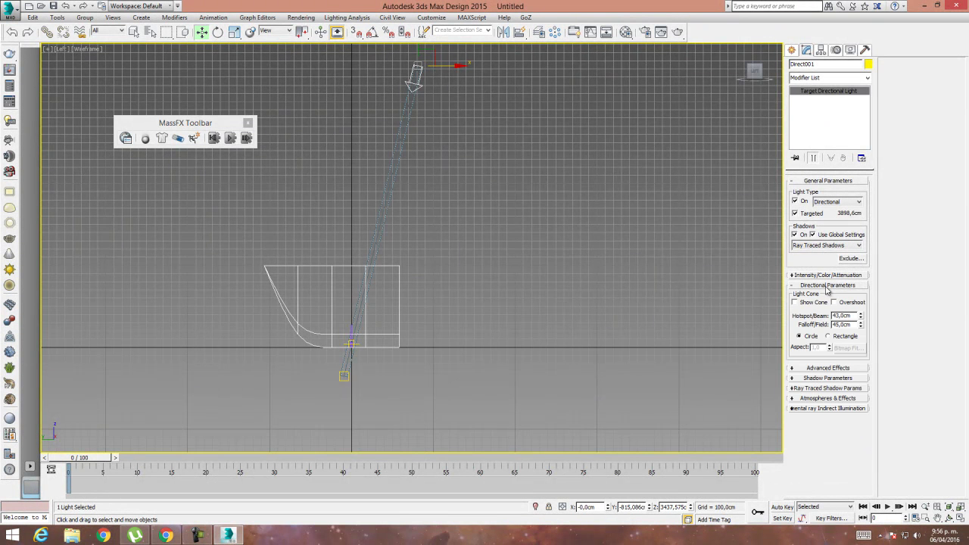
pyautogui.moveTo(861, 317); pyautogui.dragTo(861, 167)
pyautogui.moveTo(948, 521); pyautogui.dragTo(948, 315)
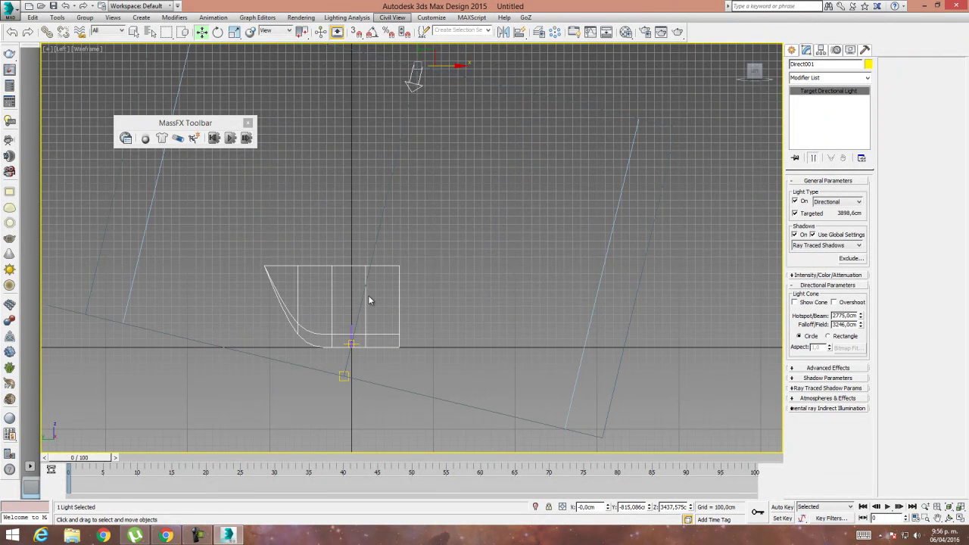
# Move the direct light sideways in the Top view to about X 869 cm, Y -830 cm so it shines diagonally.
pyautogui.click(471, 238)
pyautogui.press('t')
pyautogui.scroll(-3, 439, 310)
pyautogui.moveTo(429, 383); pyautogui.dragTo(437, 177, button='middle')
pyautogui.scroll(-5, 437, 294)
pyautogui.scroll(-2, 437, 177)
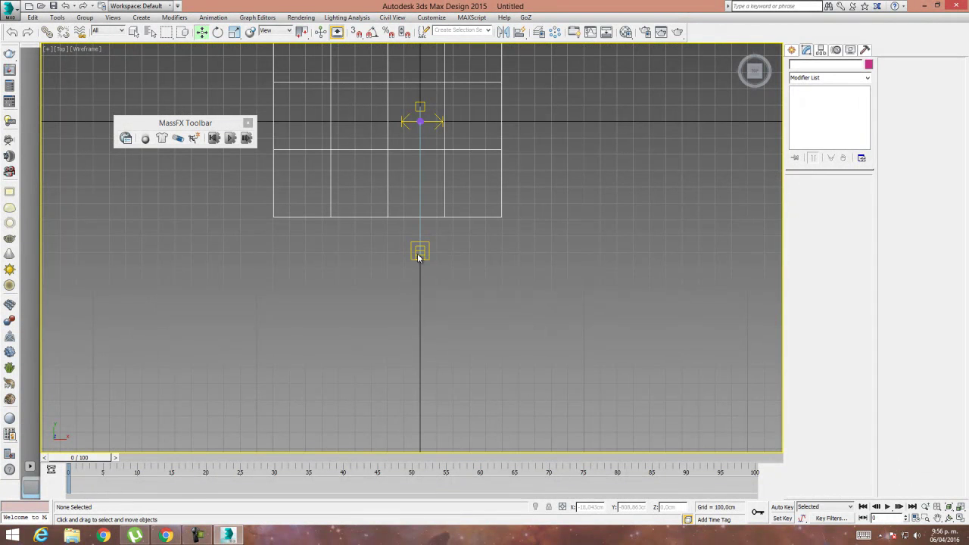
pyautogui.moveTo(418, 258); pyautogui.dragTo(578, 250)
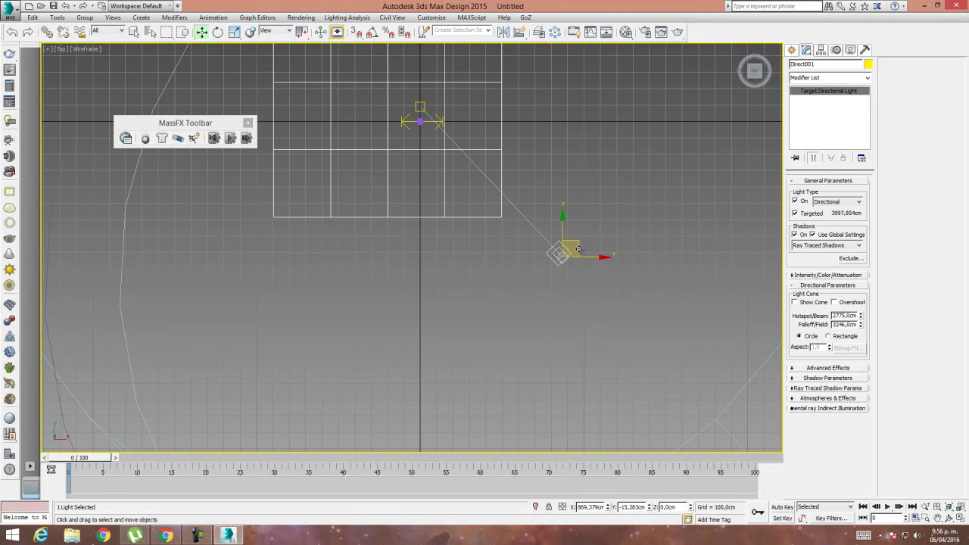
# Create a Target camera in the Top view aimed past the cup, and move it to about X 2 cm, Y -714 cm.
pyautogui.click(791, 49)
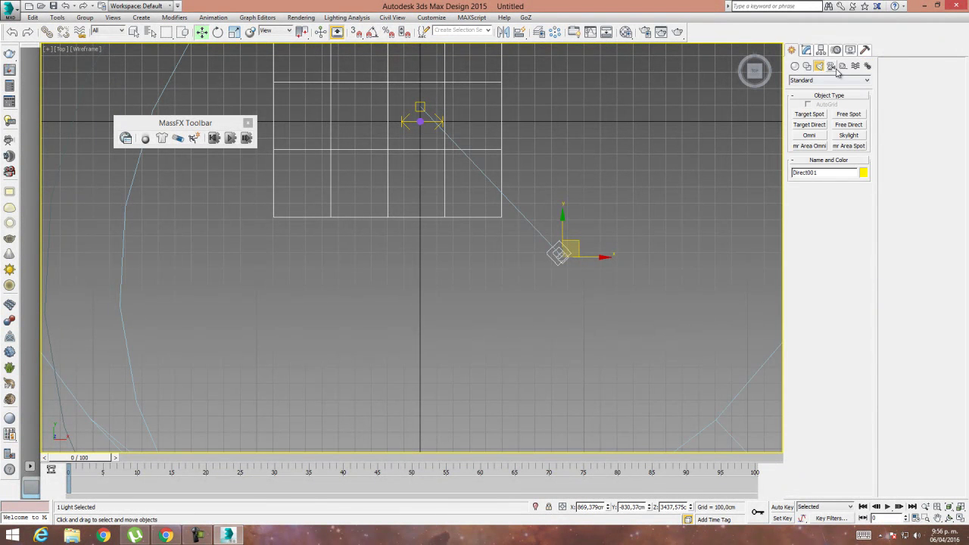
pyautogui.click(831, 67)
pyautogui.click(810, 114)
pyautogui.moveTo(408, 298); pyautogui.dragTo(418, 94)
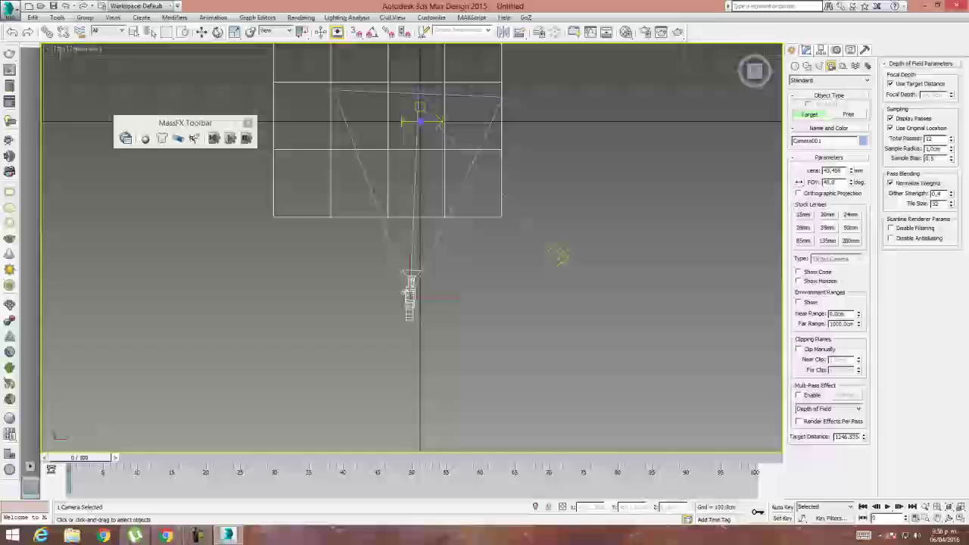
pyautogui.click(202, 32)
pyautogui.moveTo(424, 286); pyautogui.dragTo(431, 226)
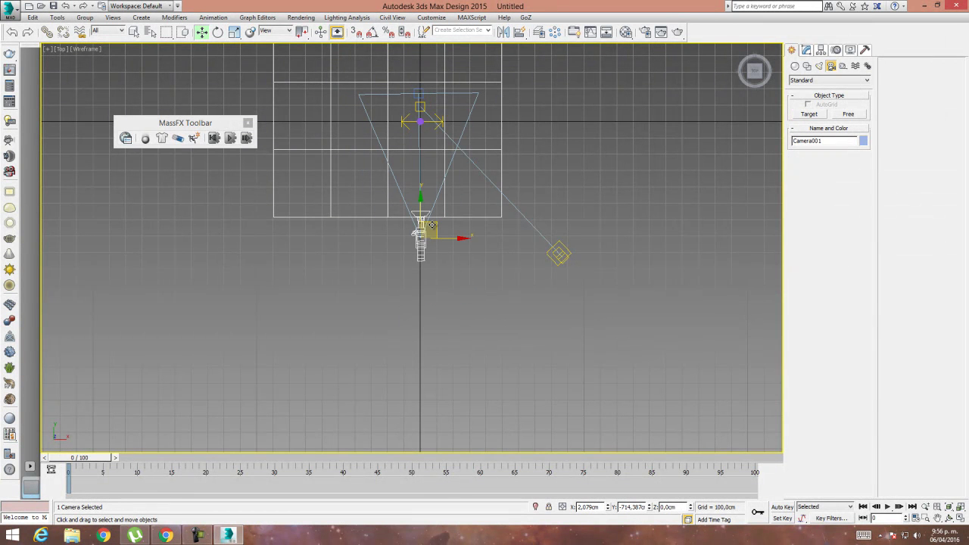
# Look through the camera in shaded display, and truck and dolly it until the cup nearly fills the frame.
pyautogui.press('c')
pyautogui.press('F3')
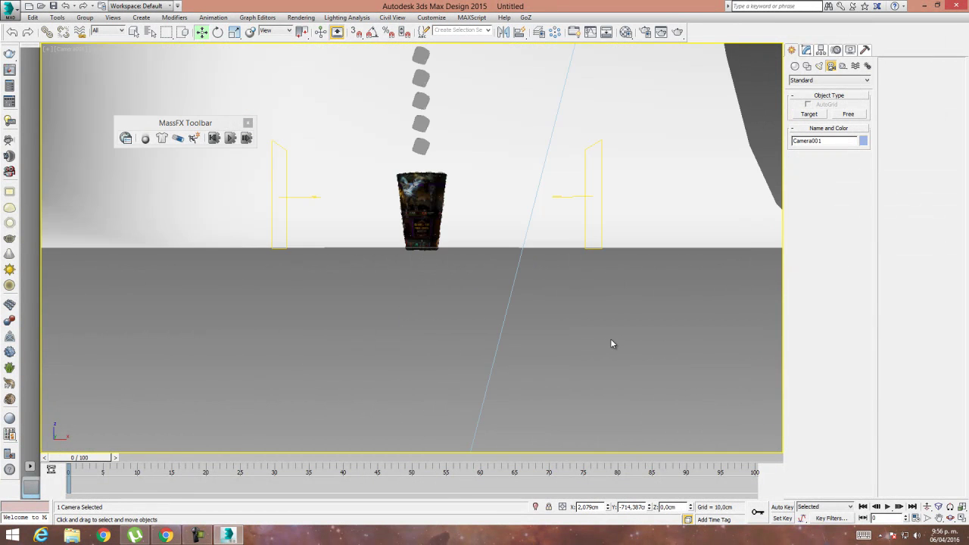
pyautogui.click(939, 518)
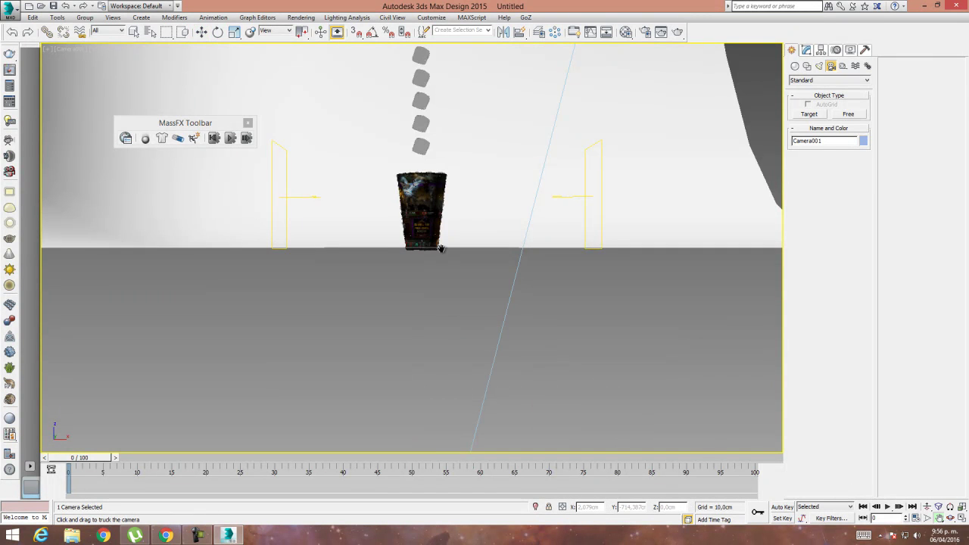
pyautogui.moveTo(442, 246); pyautogui.dragTo(442, 277)
pyautogui.click(926, 507)
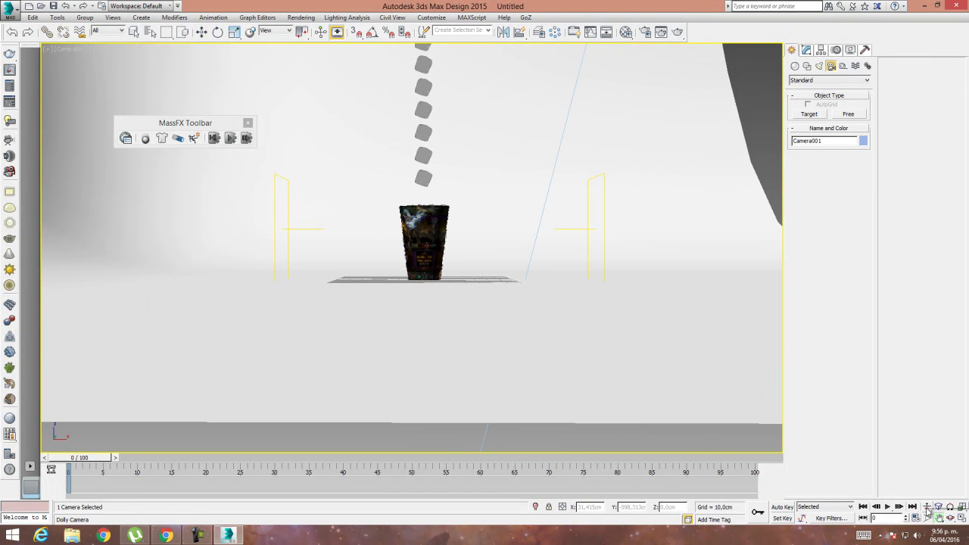
pyautogui.moveTo(406, 329); pyautogui.dragTo(424, 256)
pyautogui.moveTo(541, 320)
pyautogui.mouseDown()
pyautogui.moveTo(525, 353)
pyautogui.moveTo(525, 313)
pyautogui.mouseUp()
pyautogui.click(939, 517)
pyautogui.moveTo(543, 230); pyautogui.dragTo(500, 282)
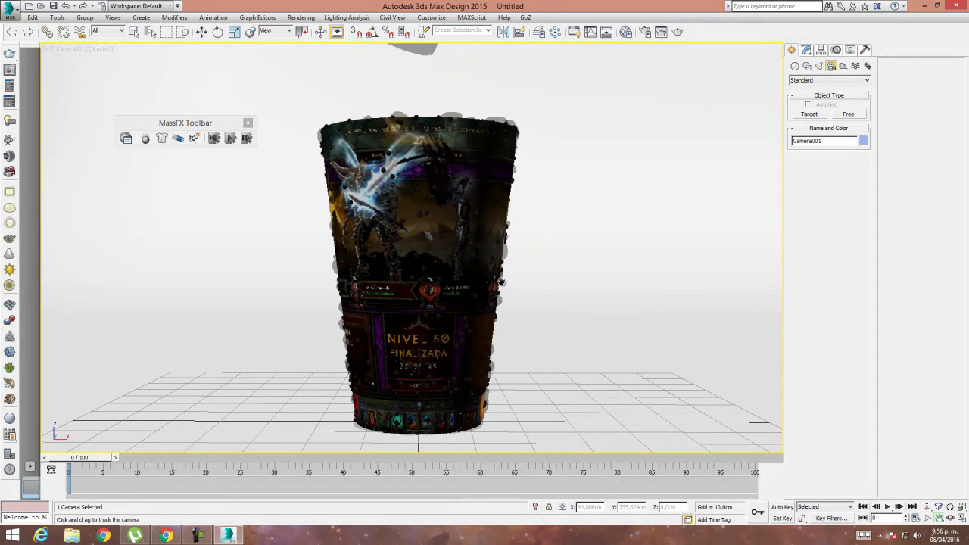
# Orbit the camera slightly above the cup's rim and truck it to bring the whole cup back into frame.
pyautogui.click(951, 518)
pyautogui.moveTo(555, 314); pyautogui.dragTo(553, 330)
pyautogui.click(938, 518)
pyautogui.moveTo(501, 391); pyautogui.dragTo(422, 254)
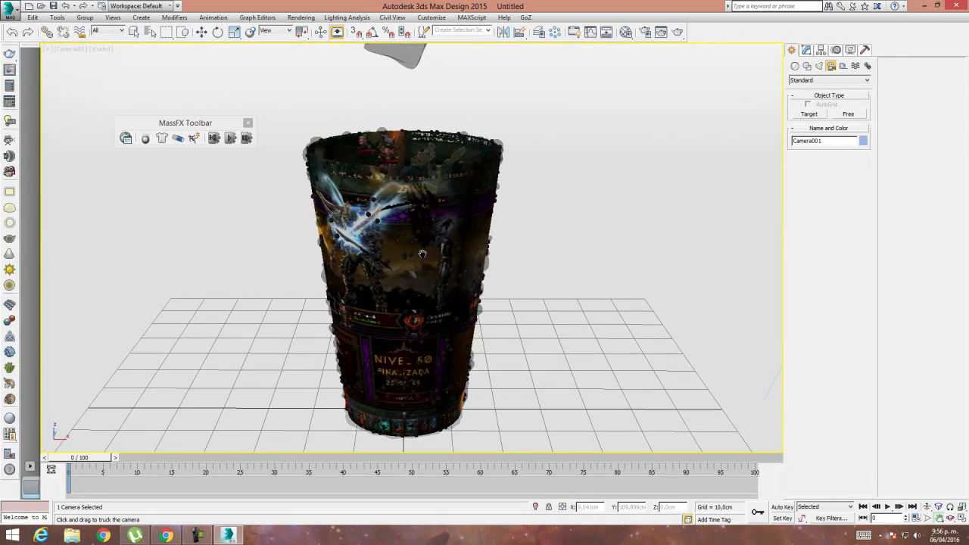
# Run the MassFX simulation to frame 100 and close the MassFX toolbar.
pyautogui.click(229, 139)
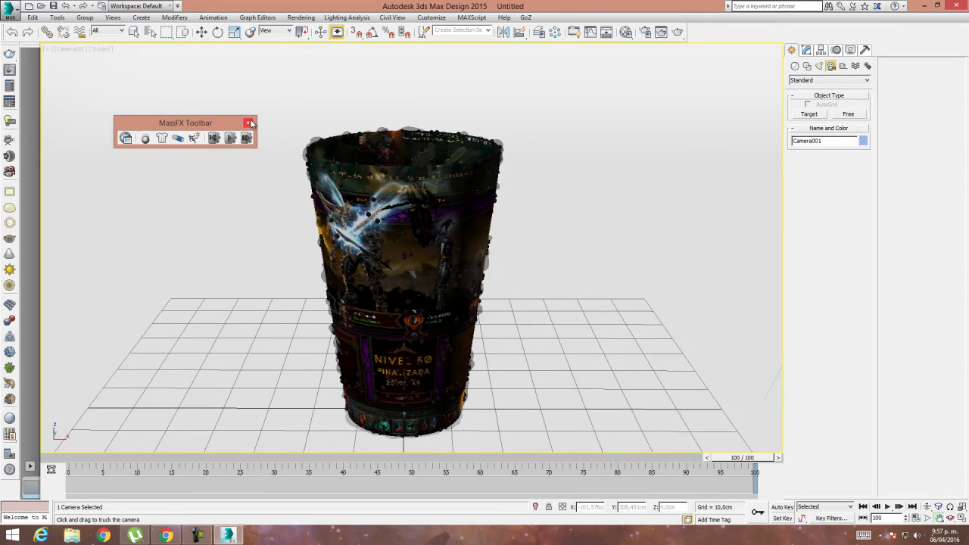
pyautogui.click(248, 124)
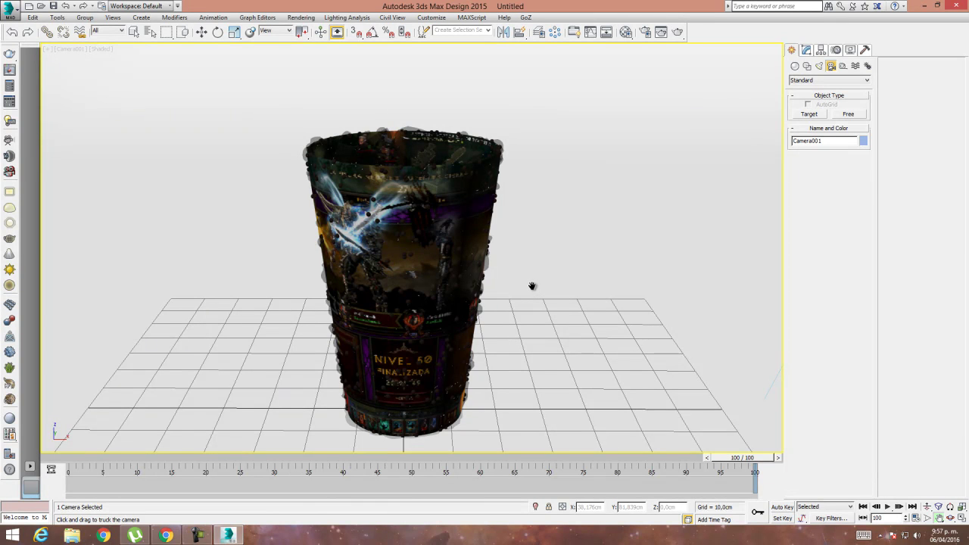
# Show the safe frame in the camera view and set the render output size to HDTV (video), 1280x720.
pyautogui.moveTo(518, 324); pyautogui.dragTo(519, 307)
pyautogui.hotkey('shift', 'f')
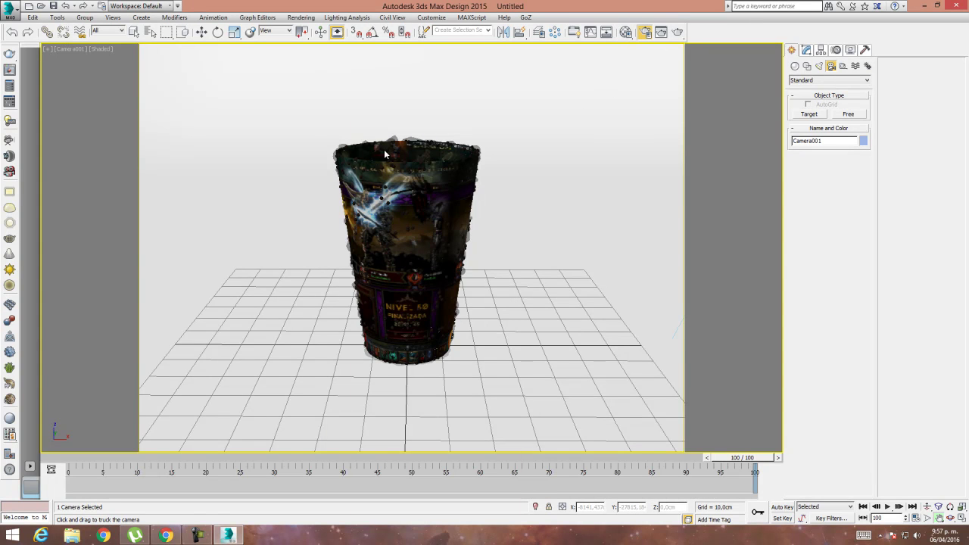
pyautogui.press('F10')
pyautogui.click(388, 90)
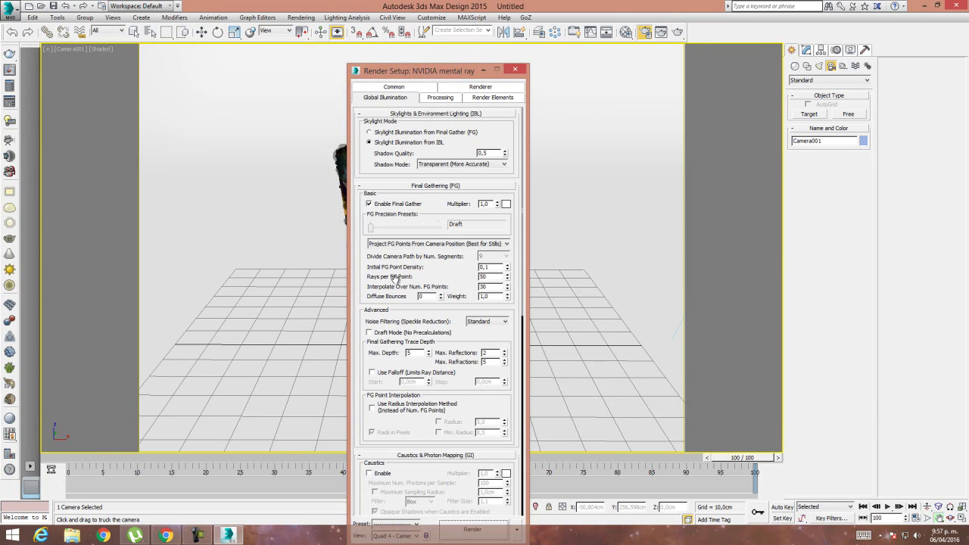
pyautogui.click(390, 88)
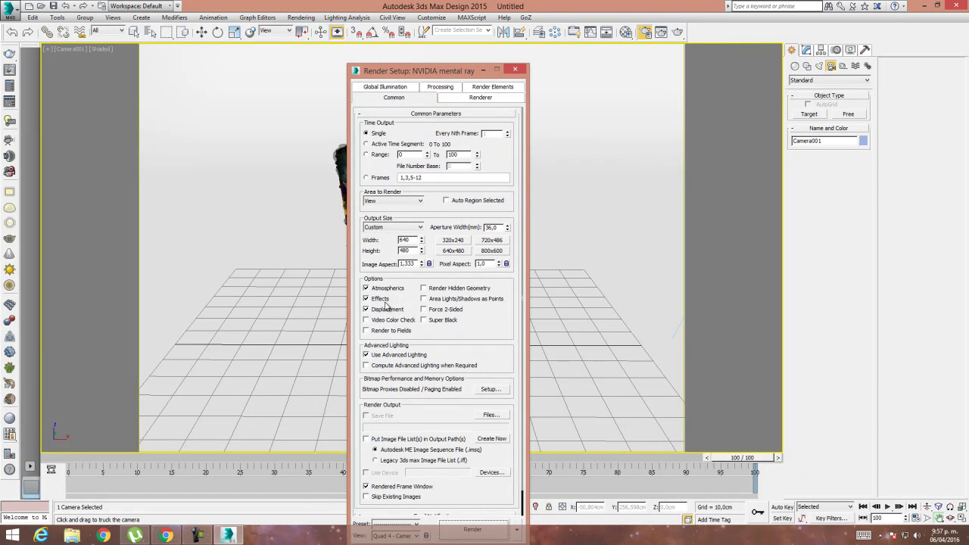
pyautogui.click(408, 227)
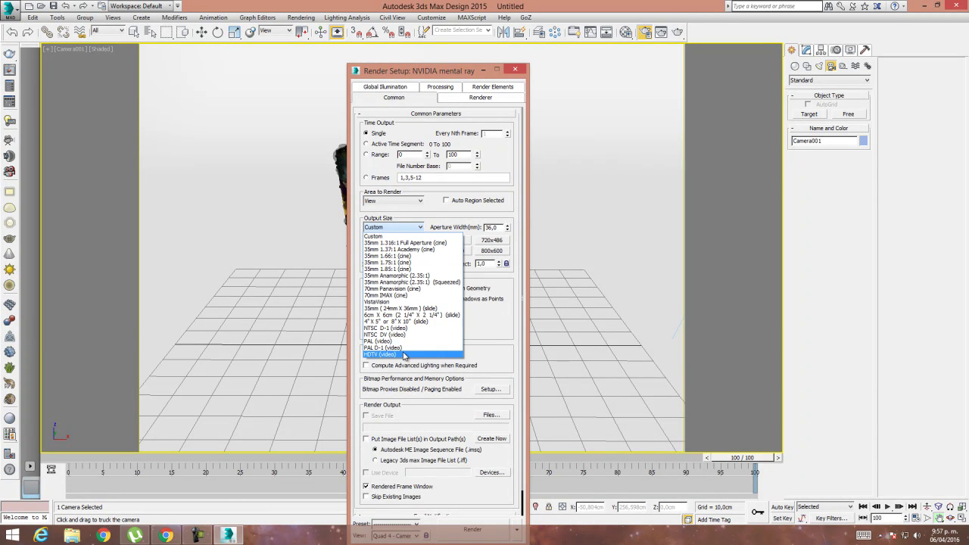
pyautogui.click(409, 353)
pyautogui.click(452, 251)
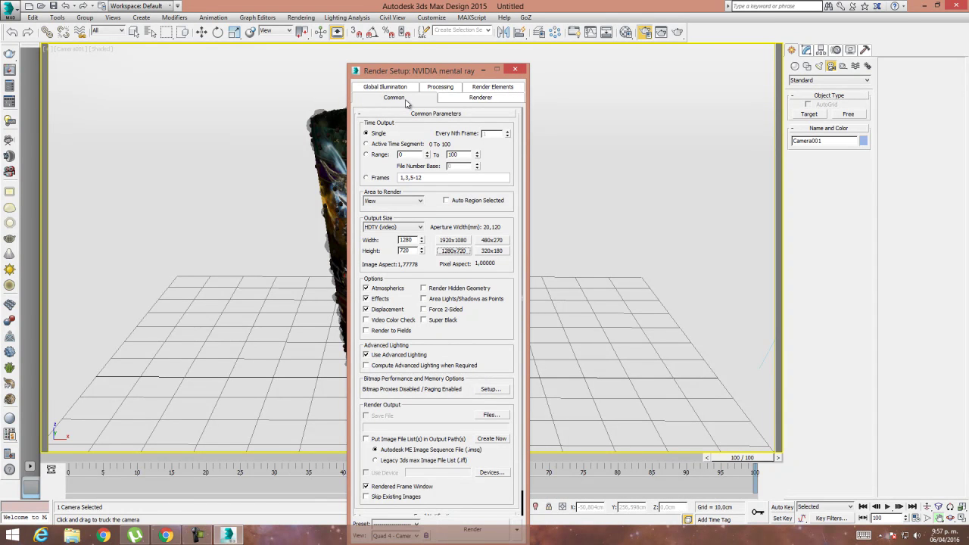
pyautogui.click(514, 70)
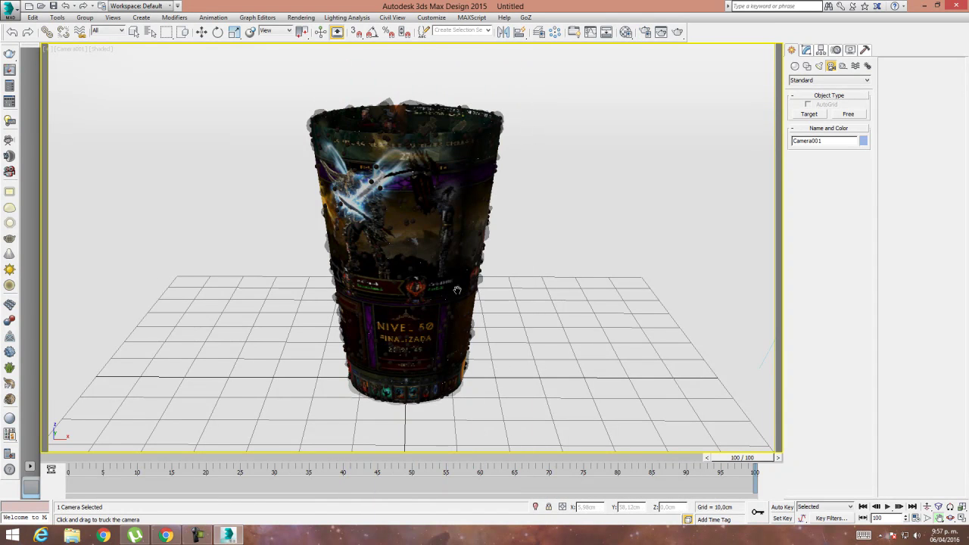
# Orbit the camera a little higher over the cup and truck it to recenter the cup in the safe frame.
pyautogui.moveTo(461, 287); pyautogui.dragTo(463, 302)
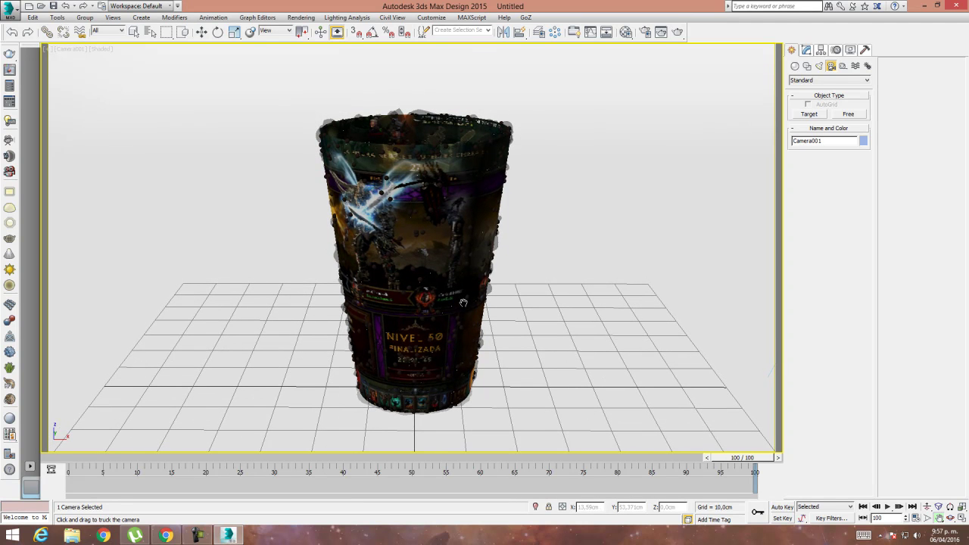
pyautogui.click(951, 521)
pyautogui.moveTo(536, 361); pyautogui.dragTo(537, 369)
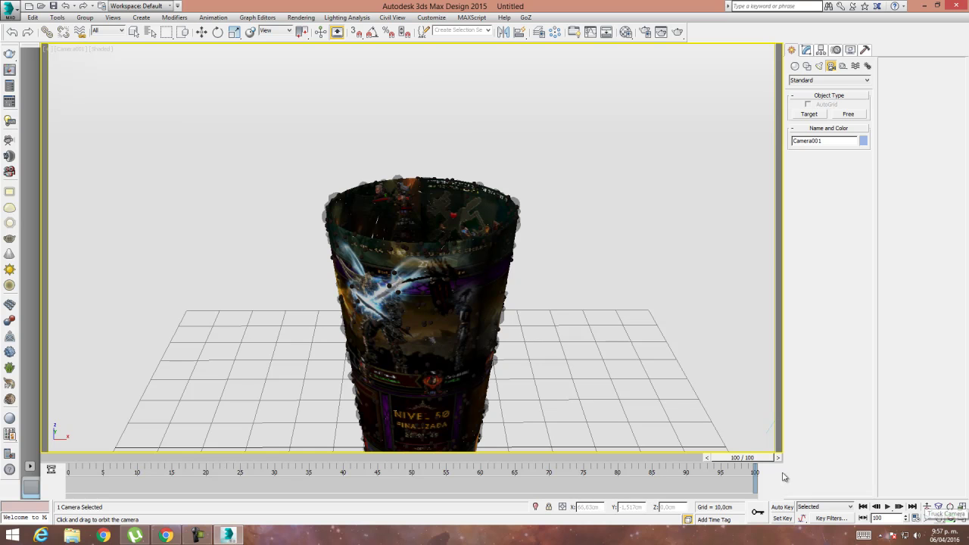
pyautogui.click(939, 519)
pyautogui.moveTo(515, 369); pyautogui.dragTo(510, 325)
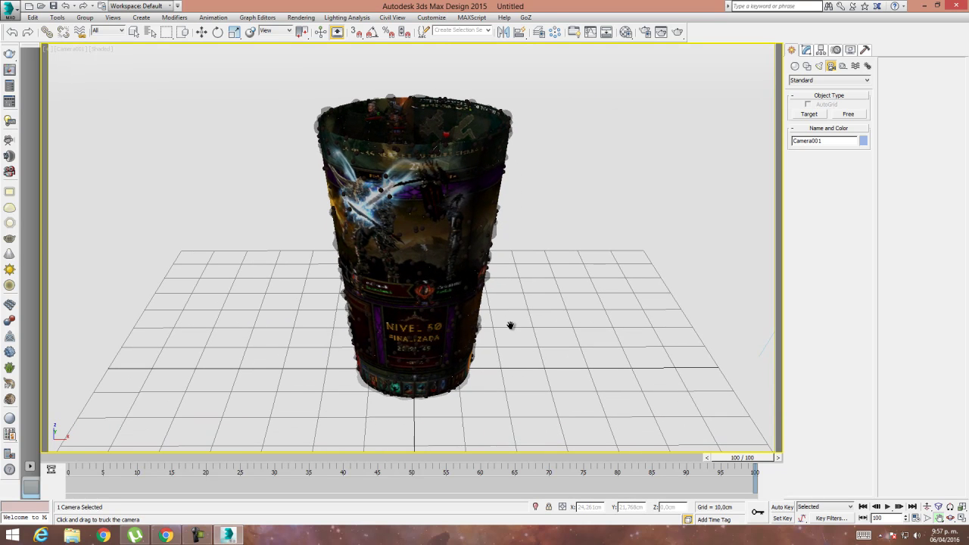
# Render the camera view at frame 100, inspect the droplet-covered cup, and close the rendered frame window.
pyautogui.click(680, 33)
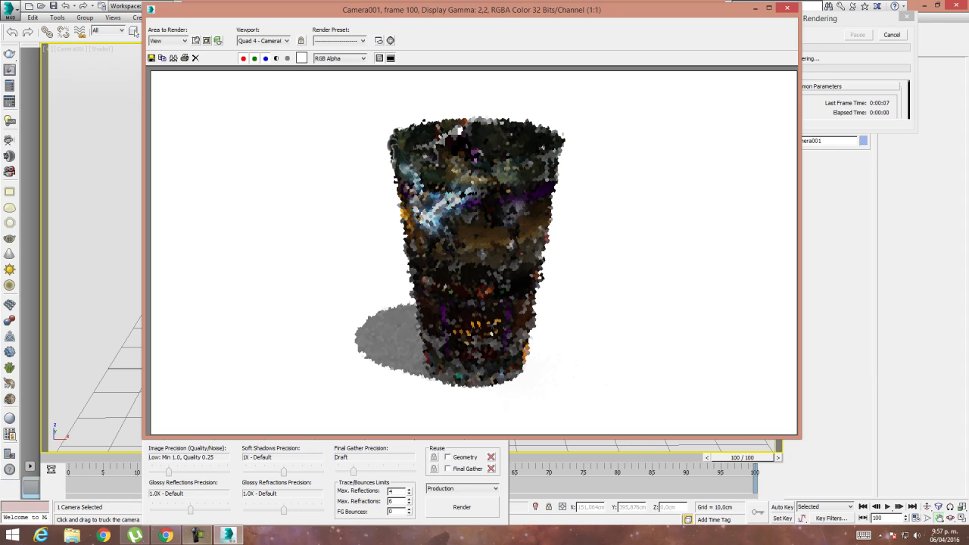
pyautogui.click(197, 535)
pyautogui.click(288, 361)
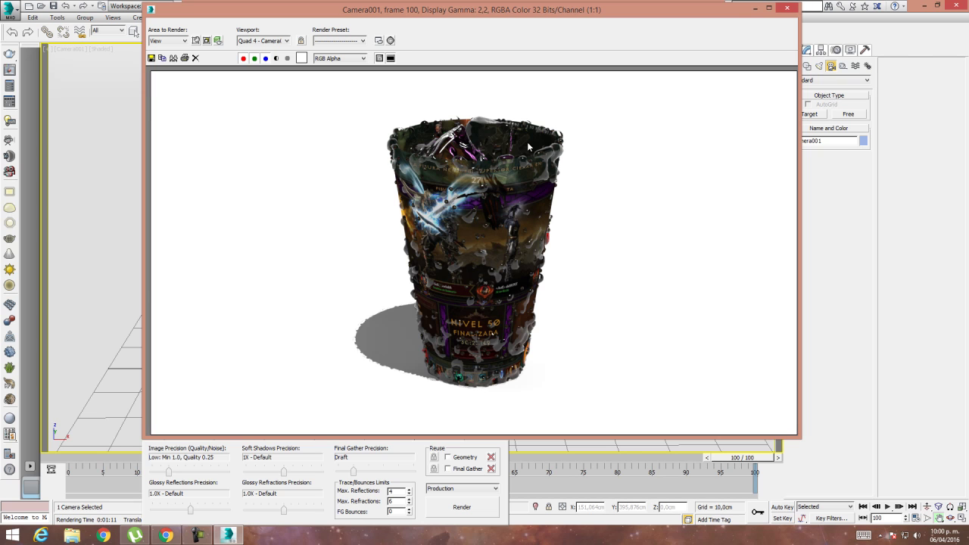
pyautogui.click(789, 10)
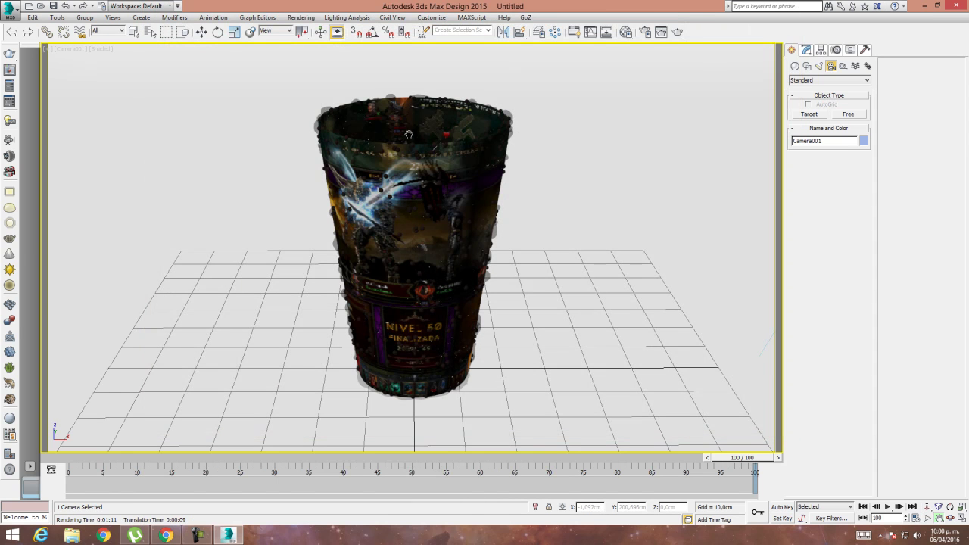
# Select the cup and collapse its modifier stack up to and including the Shell modifier, accepting the warning.
pyautogui.click(202, 31)
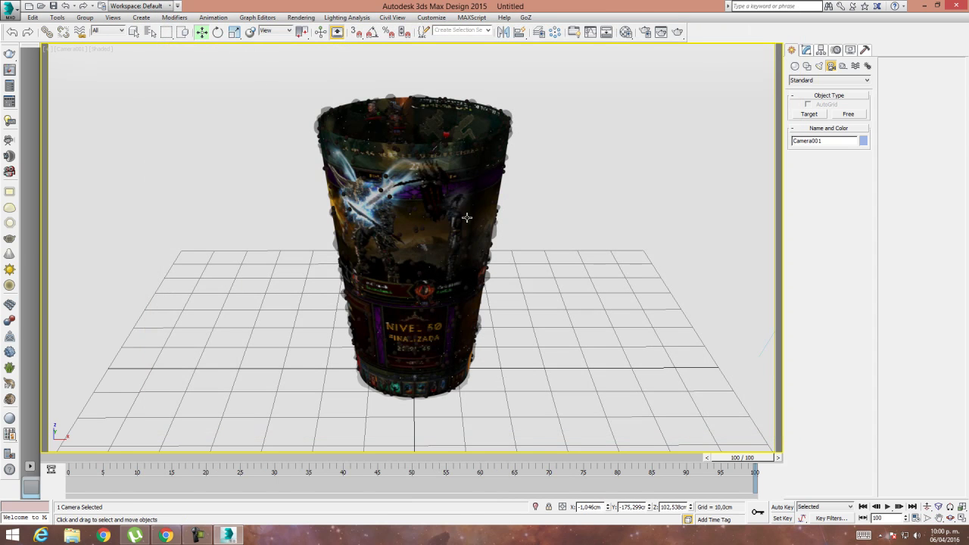
pyautogui.click(475, 208)
pyautogui.click(811, 50)
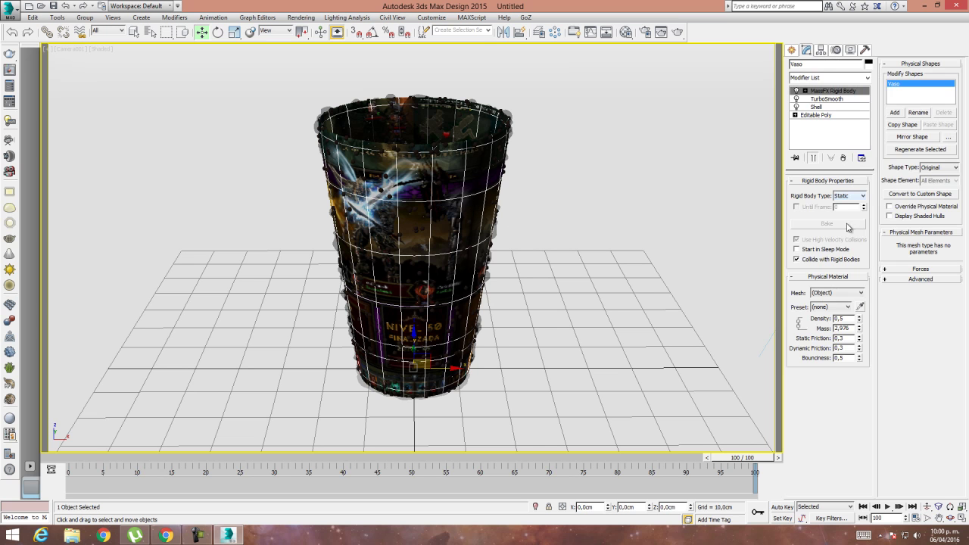
pyautogui.click(816, 107)
pyautogui.rightClick(816, 107)
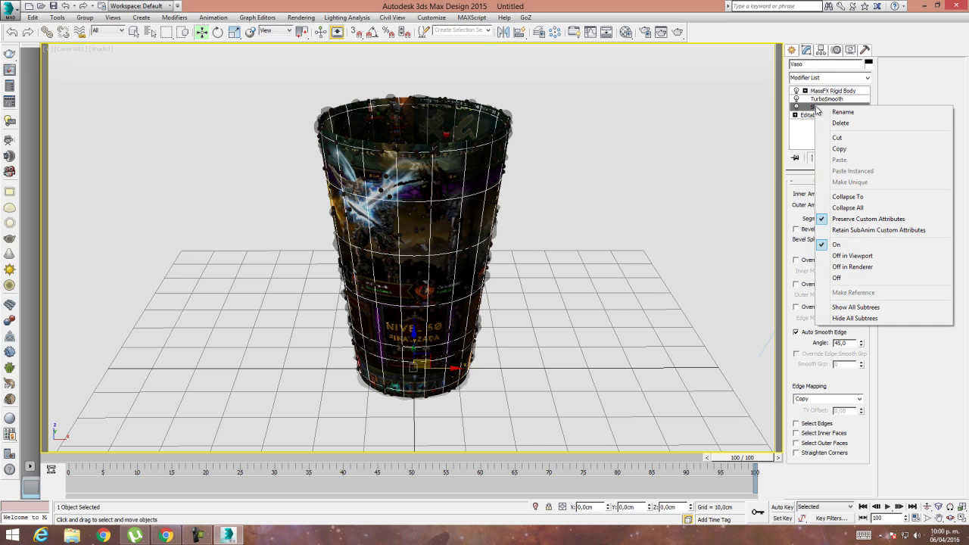
pyautogui.click(848, 197)
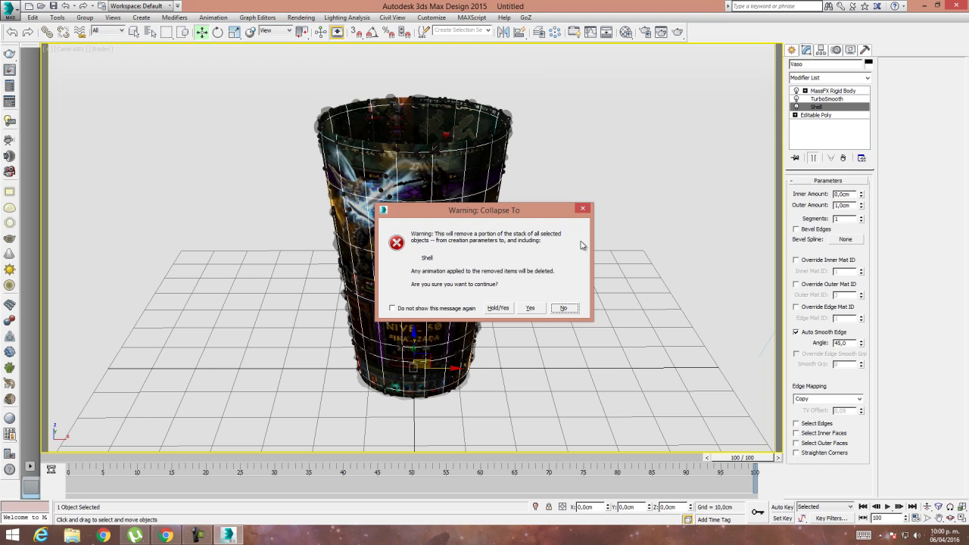
pyautogui.click(530, 308)
# Hide all unselected objects so only the cup is displayed, and go to the Editable Mesh level of its modifier stack.
pyautogui.rightClick(464, 200)
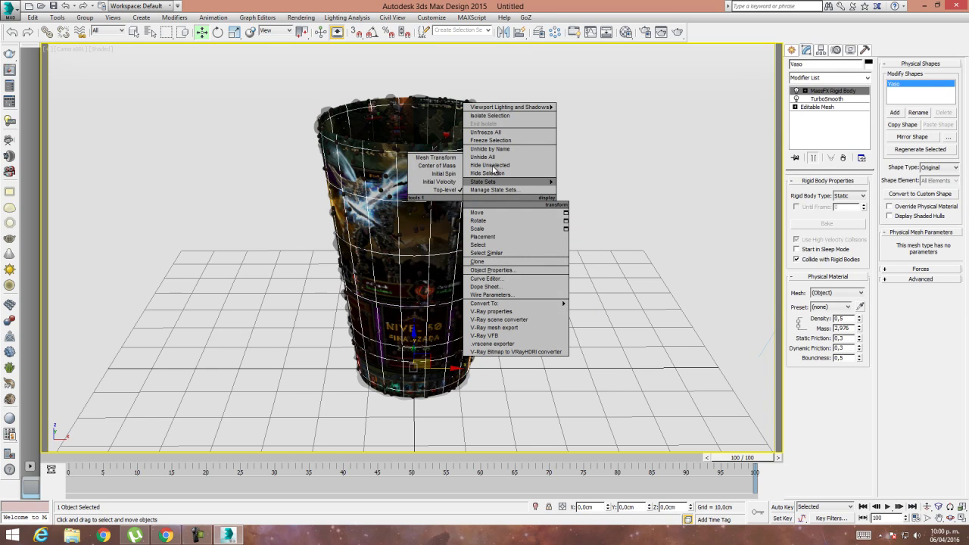
pyautogui.click(491, 165)
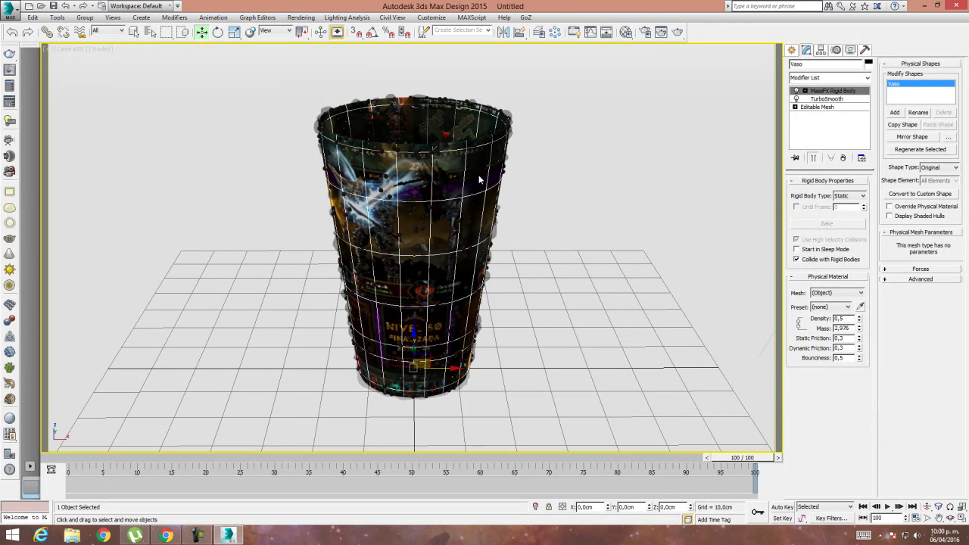
pyautogui.rightClick(479, 180)
pyautogui.rightClick(471, 185)
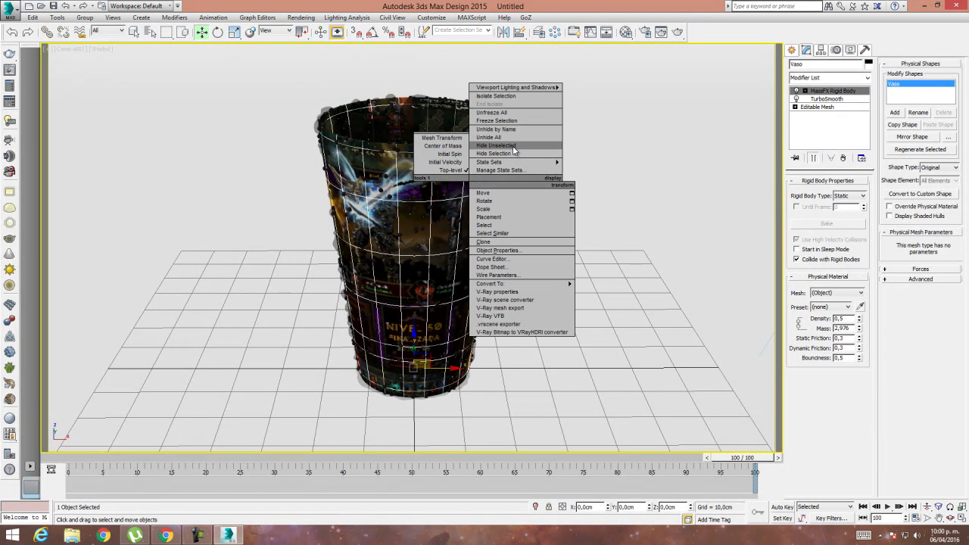
pyautogui.click(513, 149)
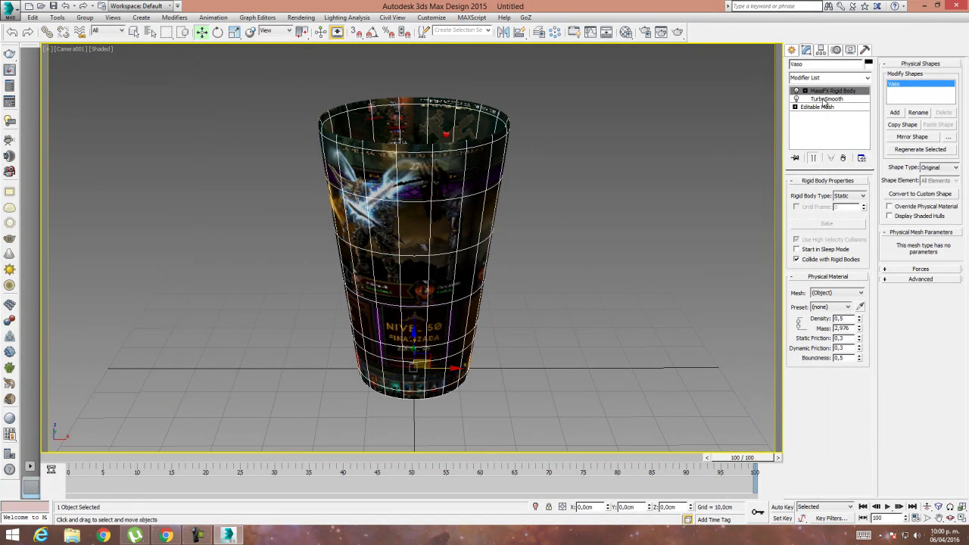
pyautogui.click(814, 108)
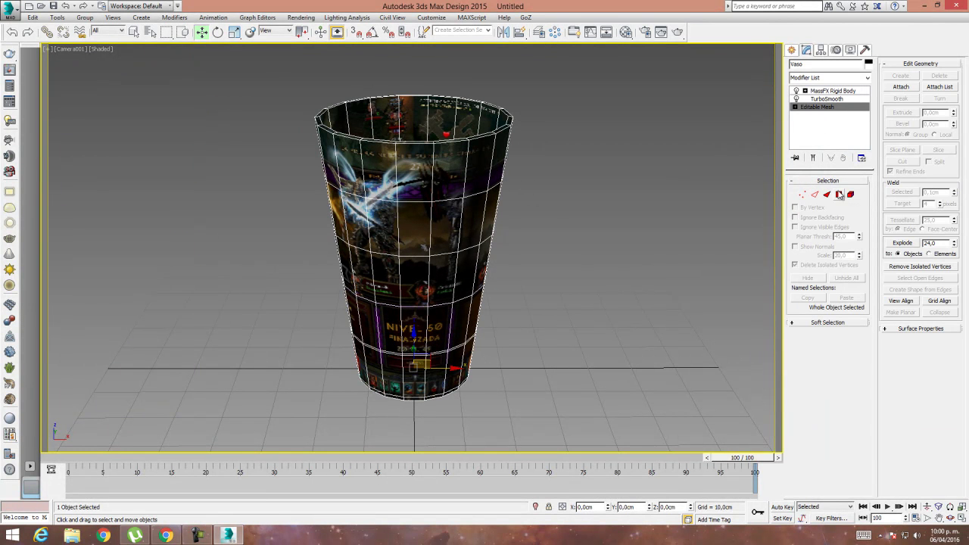